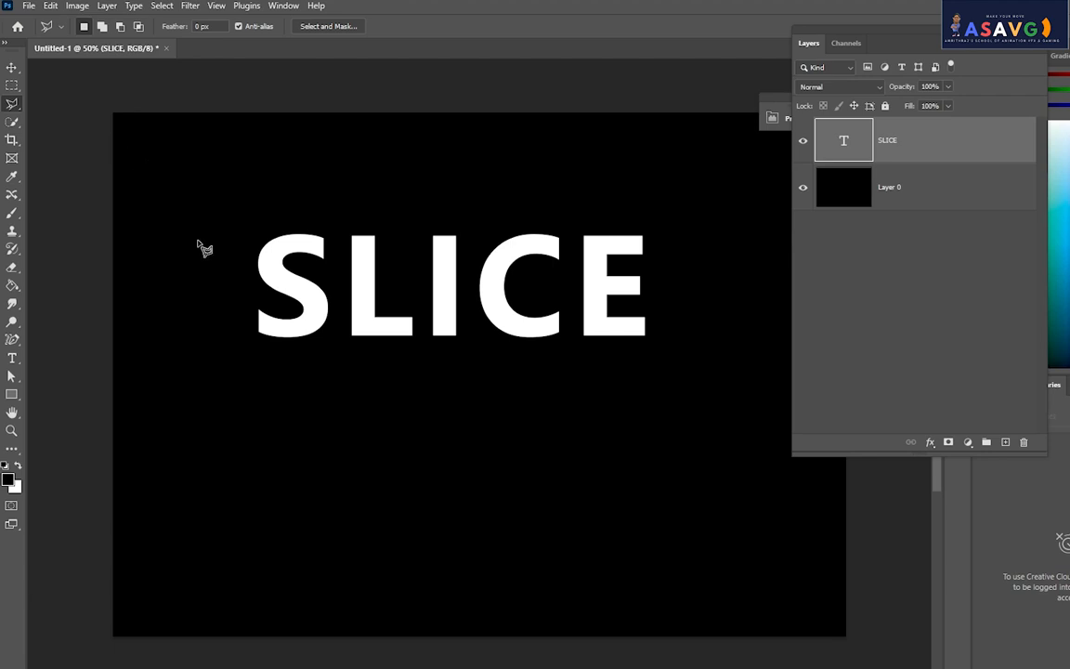
- Outline the upper half of the SLICE text with a slightly slanted polygonal lasso selection and turn it into a layer mask
{"action": "left_click", "coordinate": [234, 270]}
{"action": "left_click", "coordinate": [694, 293]}
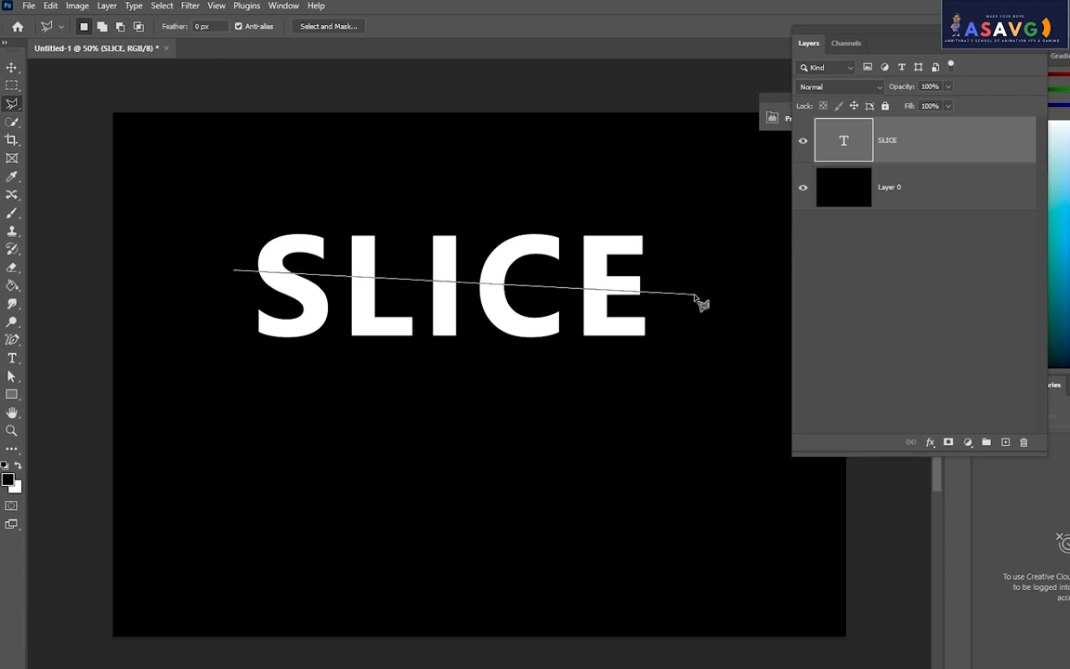
{"action": "left_click", "coordinate": [693, 160]}
{"action": "left_click", "coordinate": [198, 157]}
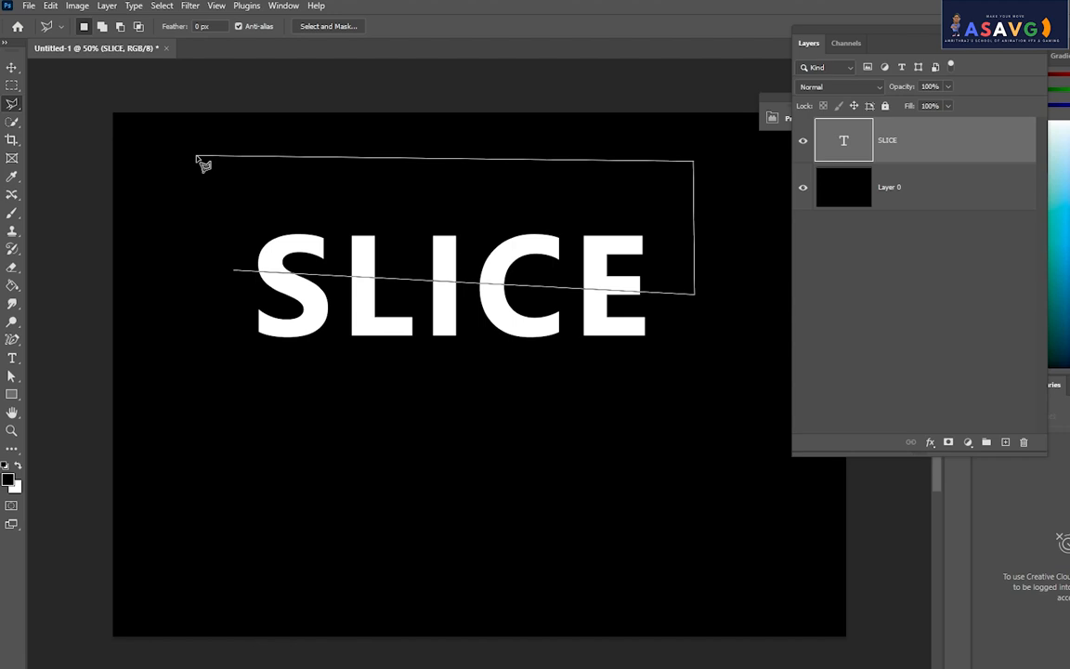
{"action": "left_click", "coordinate": [237, 273]}
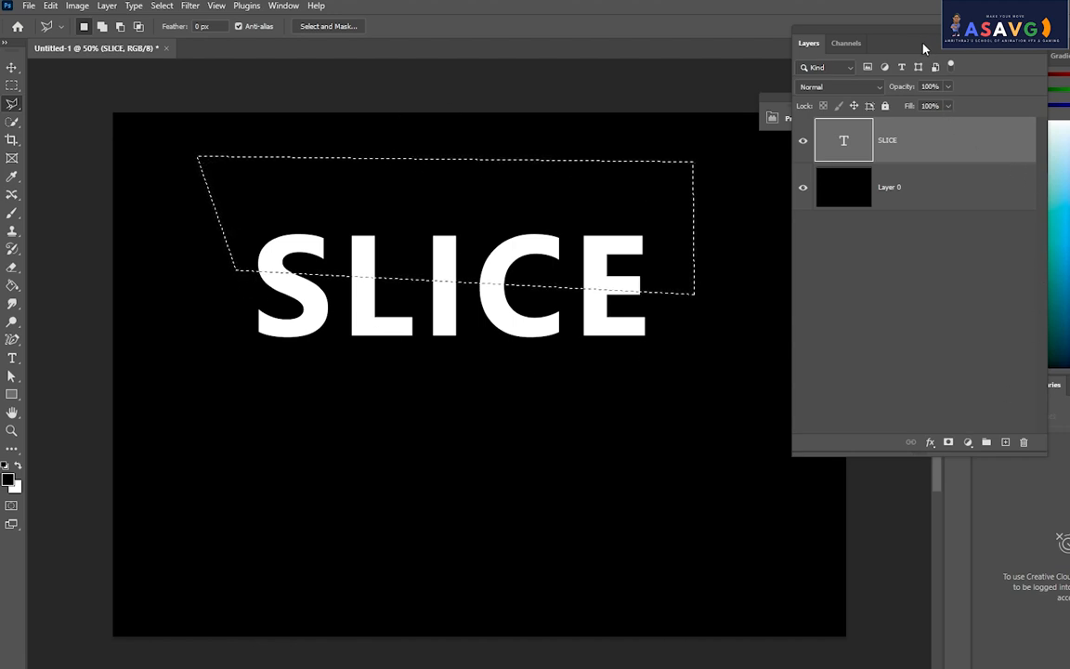
{"action": "left_click_drag", "start_coordinate": [928, 45], "coordinate": [913, 36]}
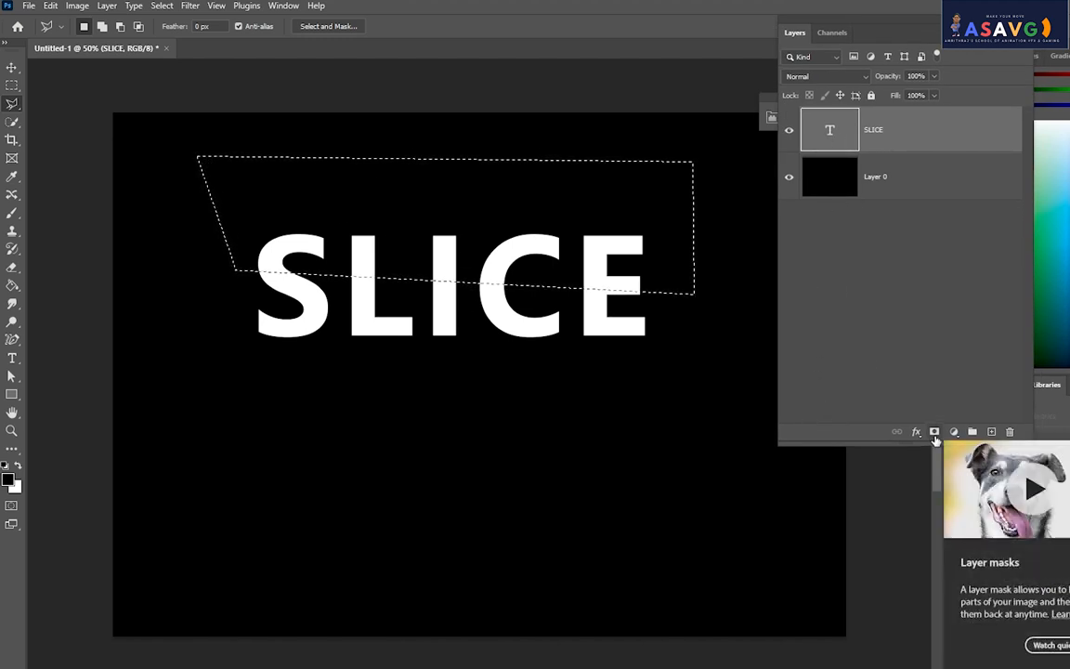
{"action": "left_click", "coordinate": [934, 437]}
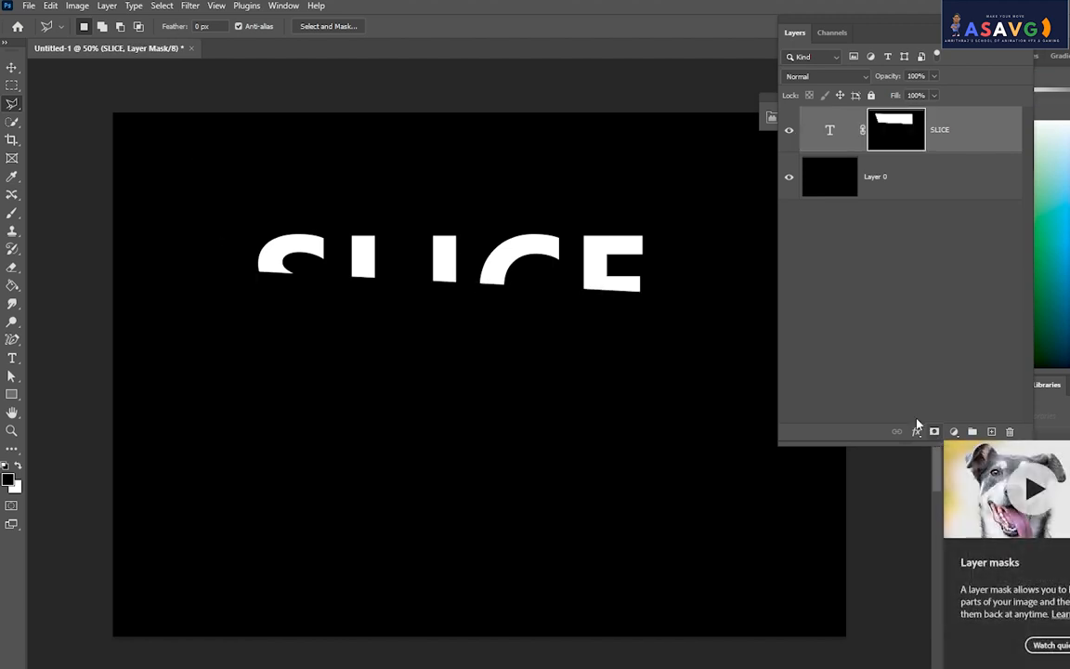
- Duplicate the masked SLICE layer and invert the copy's mask to reveal the lower half of the letters
{"action": "left_click", "coordinate": [828, 131]}
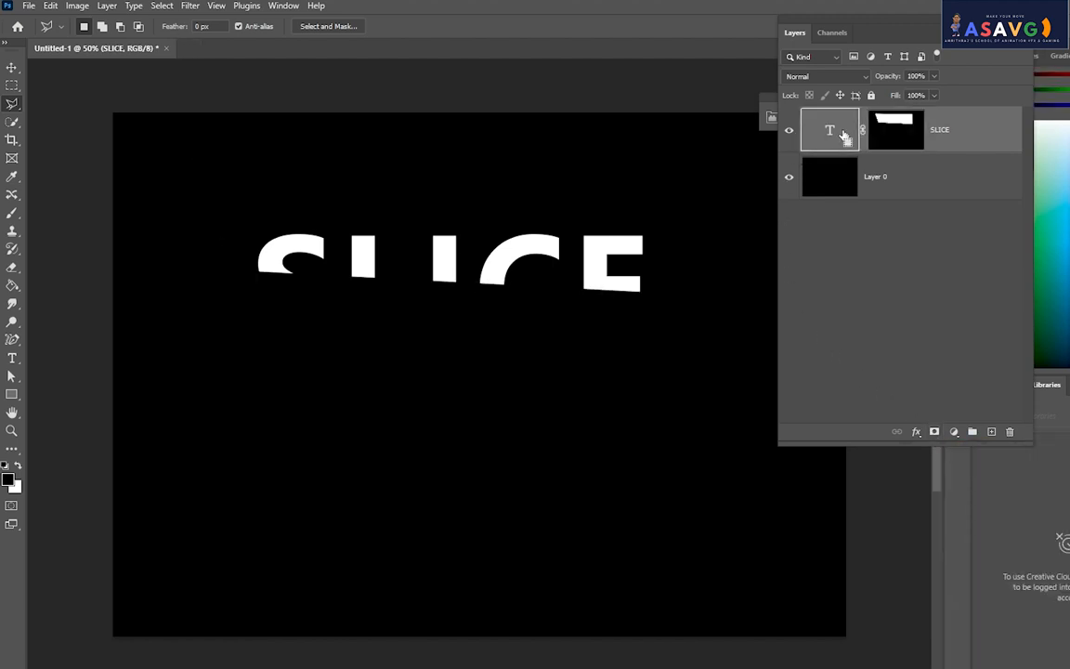
{"action": "left_click_drag", "start_coordinate": [844, 136], "coordinate": [841, 133]}
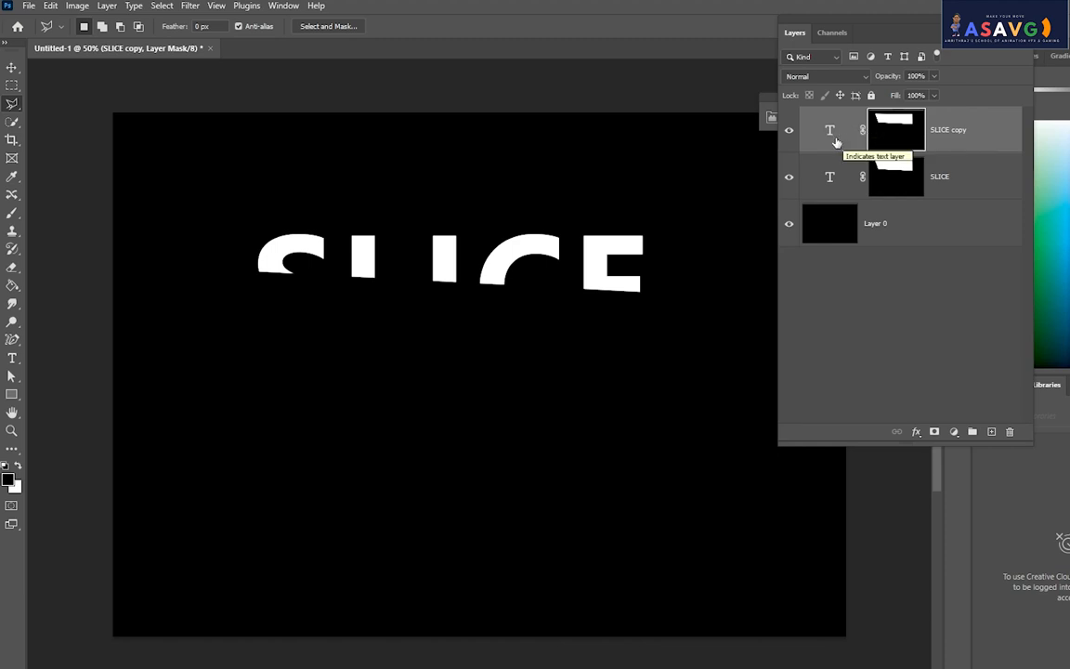
{"action": "left_click", "coordinate": [838, 141]}
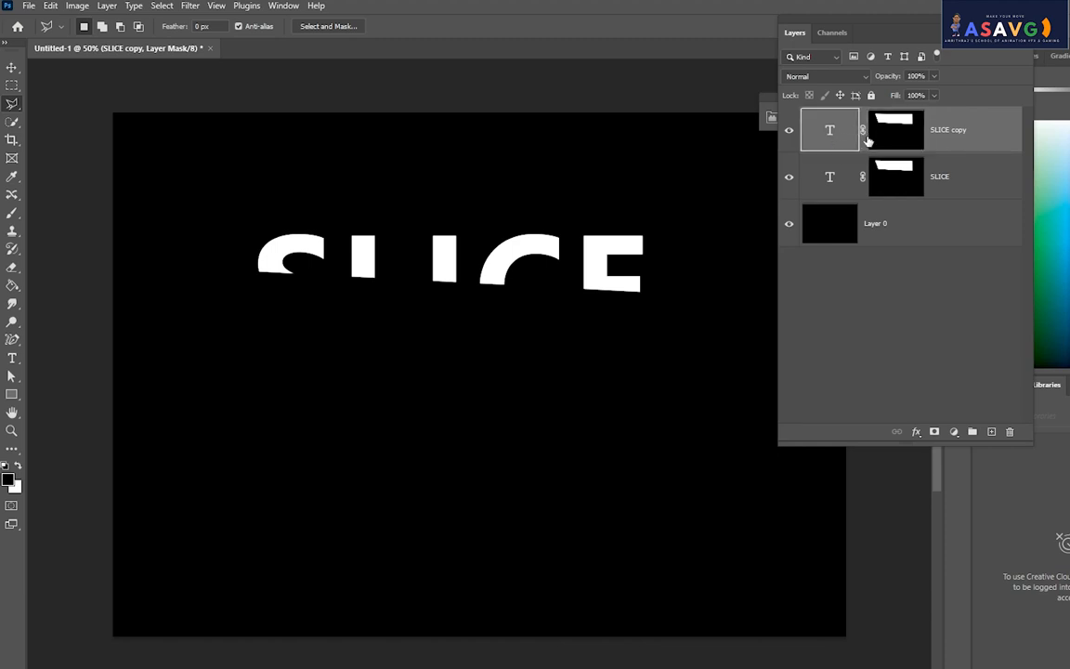
{"action": "left_click", "coordinate": [900, 134]}
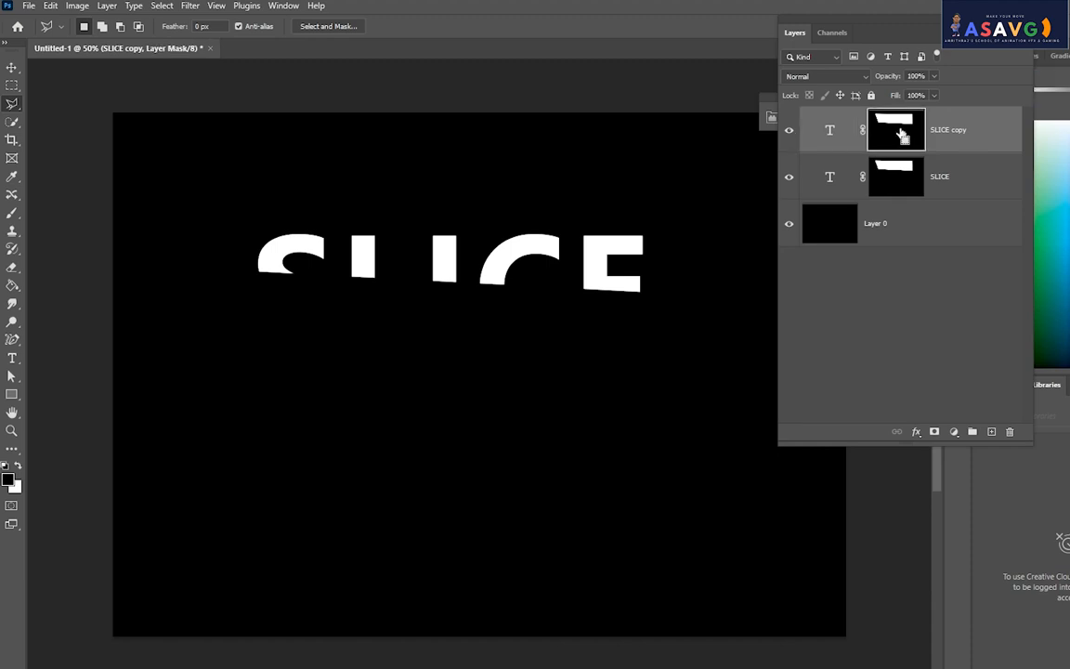
{"action": "key", "text": "ctrl+i"}
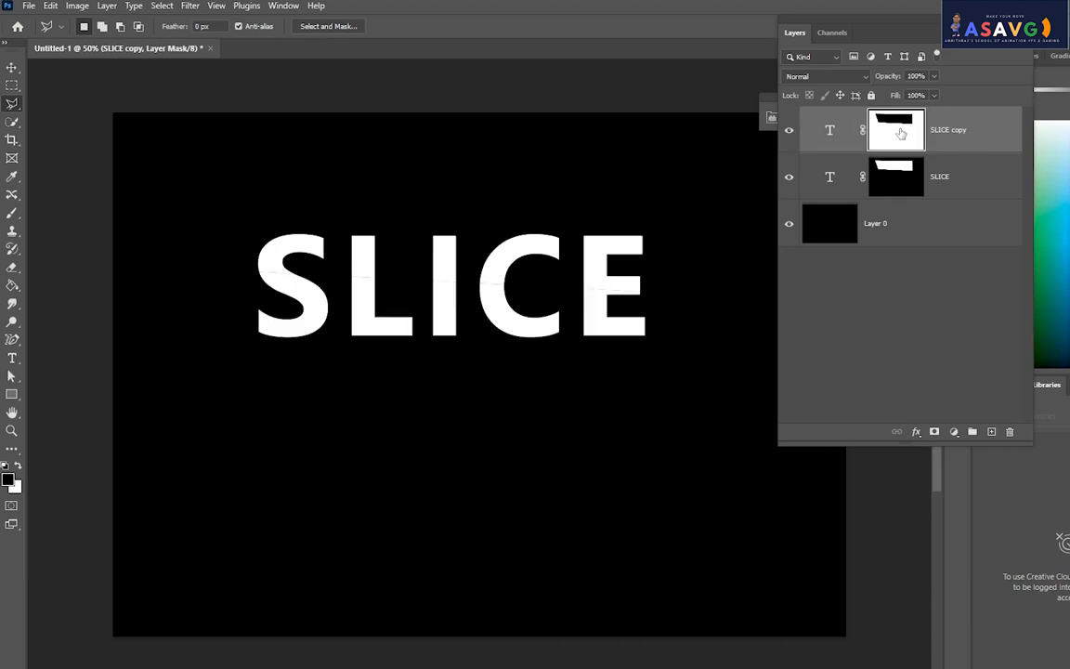
- Move the lower half of the text slightly along the slanted cut to offset it from the upper half
{"action": "left_click", "coordinate": [12, 67]}
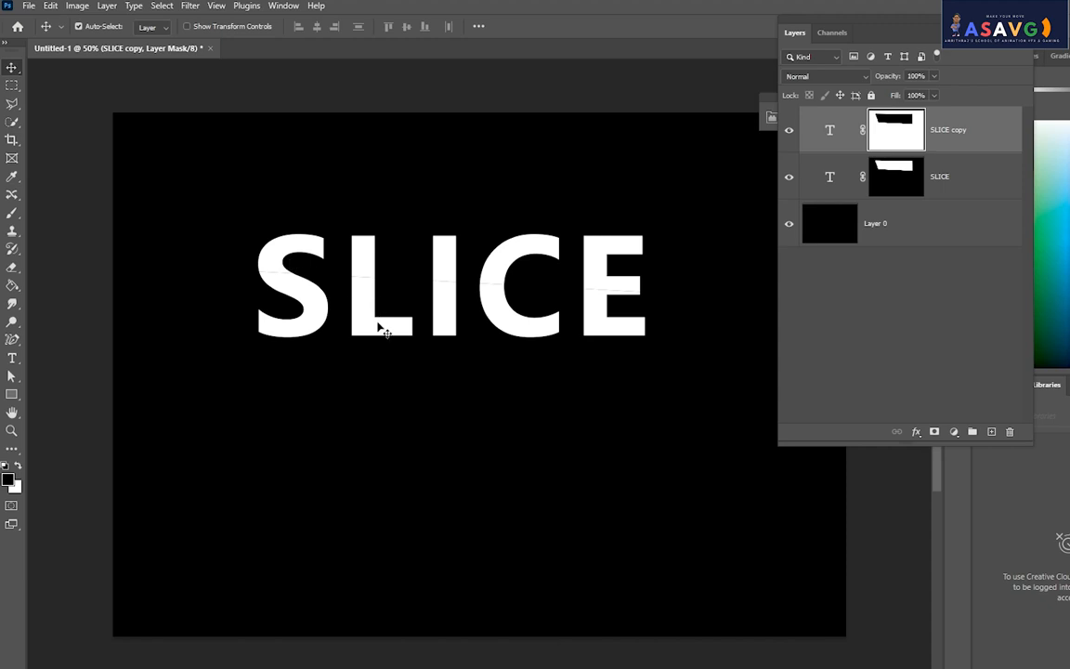
{"action": "left_click_drag", "start_coordinate": [379, 327], "coordinate": [383, 332]}
{"action": "scroll", "coordinate": [355, 290], "scroll_direction": "down", "scroll_amount": 1}
{"action": "scroll", "coordinate": [356, 290], "scroll_direction": "up", "scroll_amount": 2}
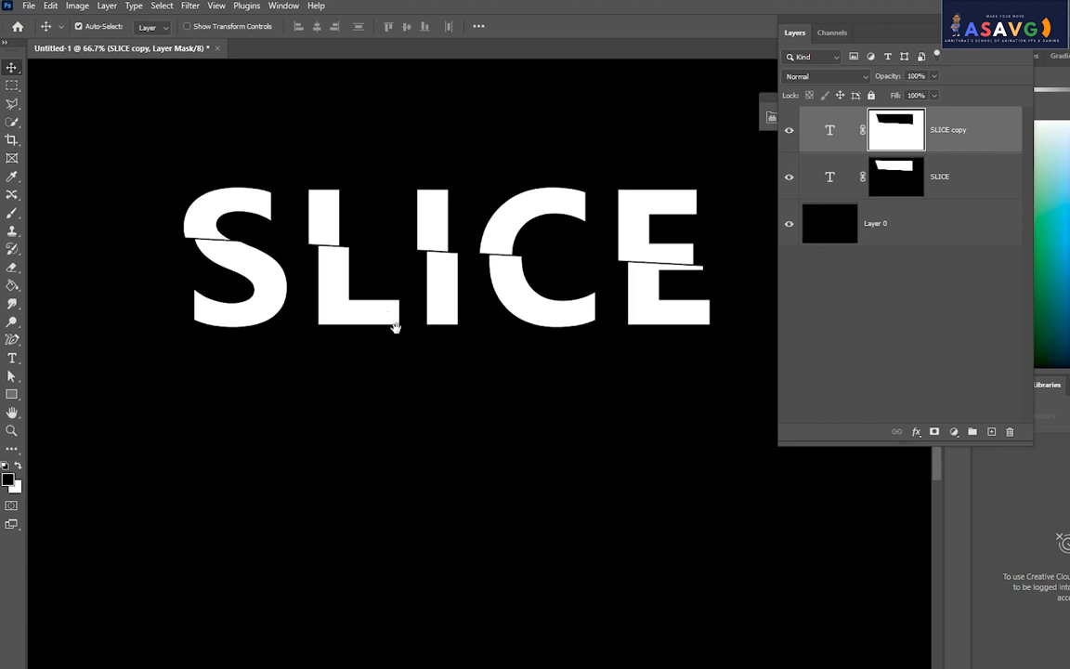
{"action": "left_click_drag", "start_coordinate": [395, 327], "coordinate": [415, 360]}
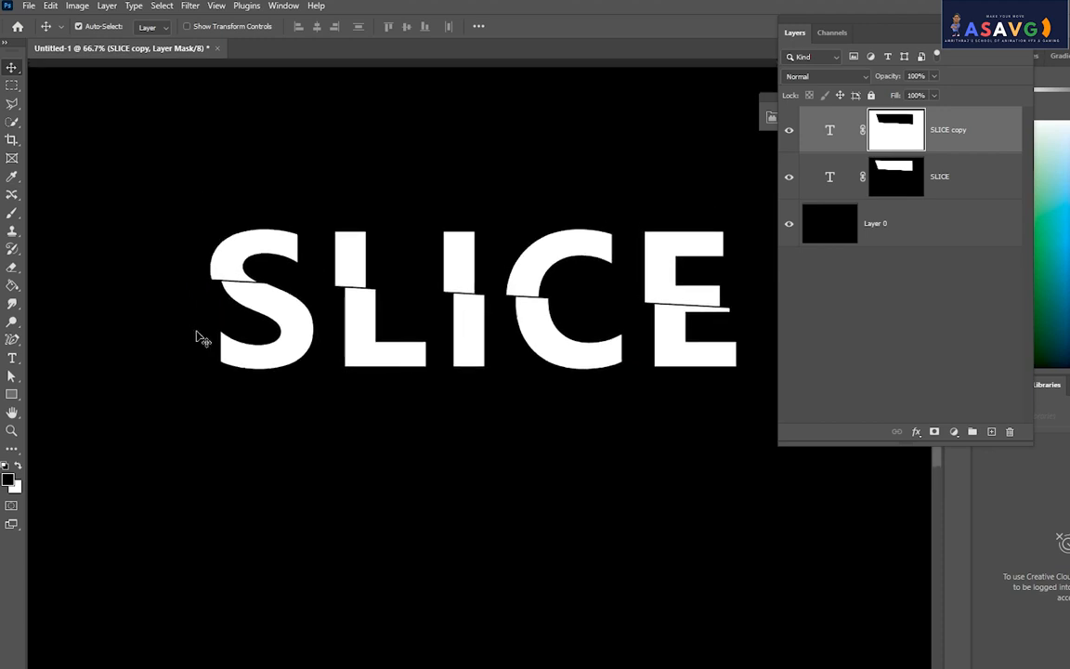
{"action": "left_click_drag", "start_coordinate": [249, 311], "coordinate": [255, 303]}
{"action": "key", "text": "ctrl+plus"}
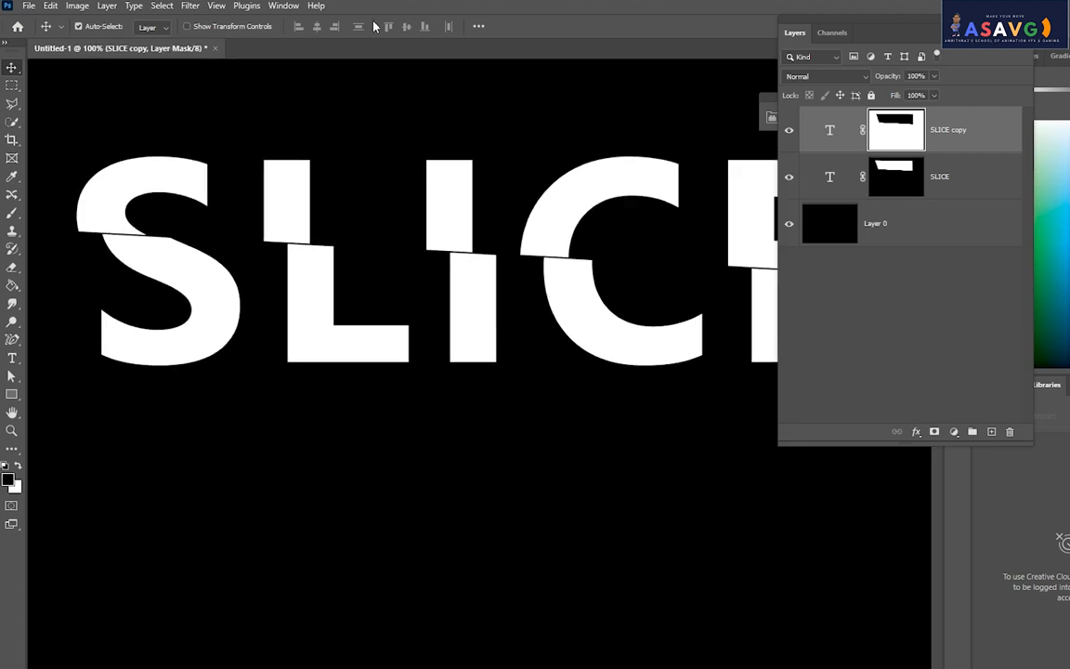
{"action": "left_click_drag", "start_coordinate": [442, 327], "coordinate": [483, 340]}
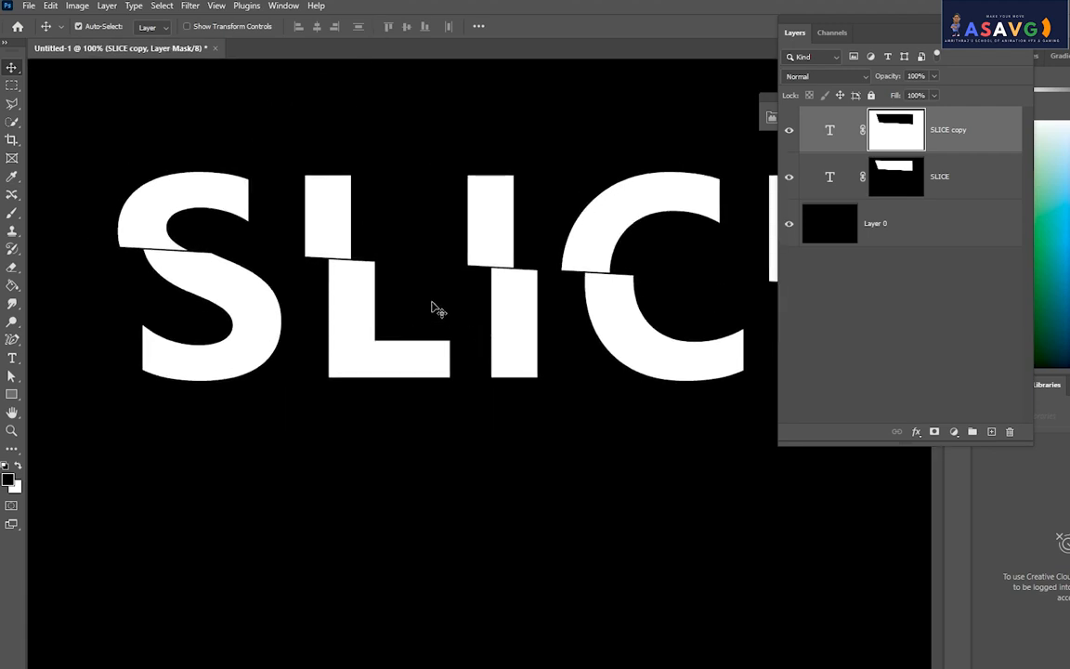
- Add a new empty layer above the SLICE layer and choose the Soft Round brush for painting
{"action": "left_click", "coordinate": [954, 174]}
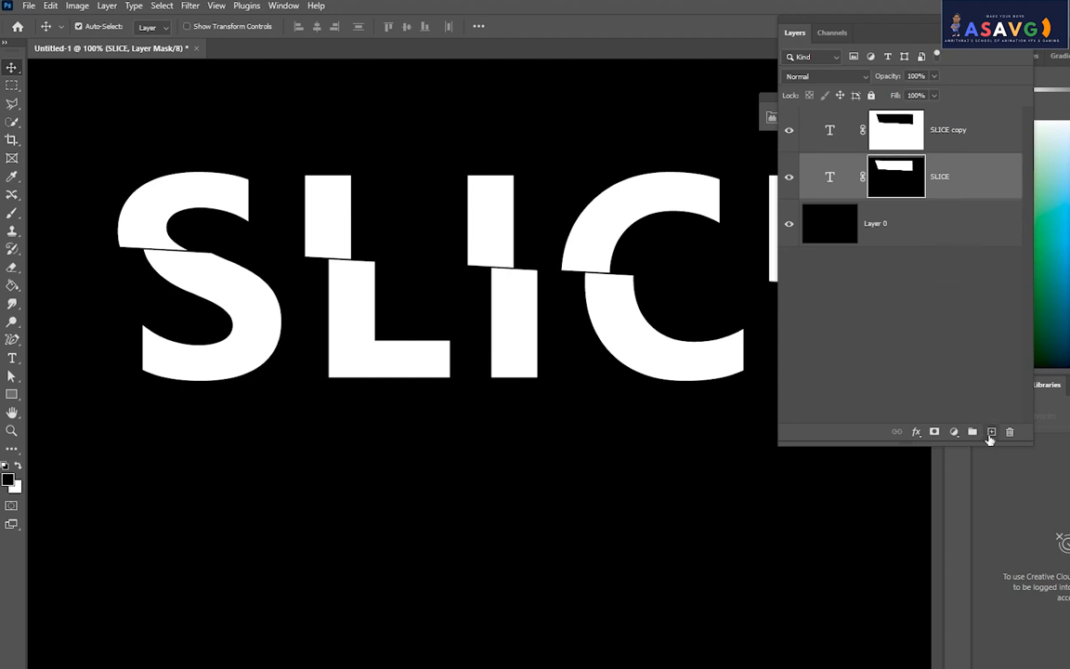
{"action": "left_click", "coordinate": [991, 432]}
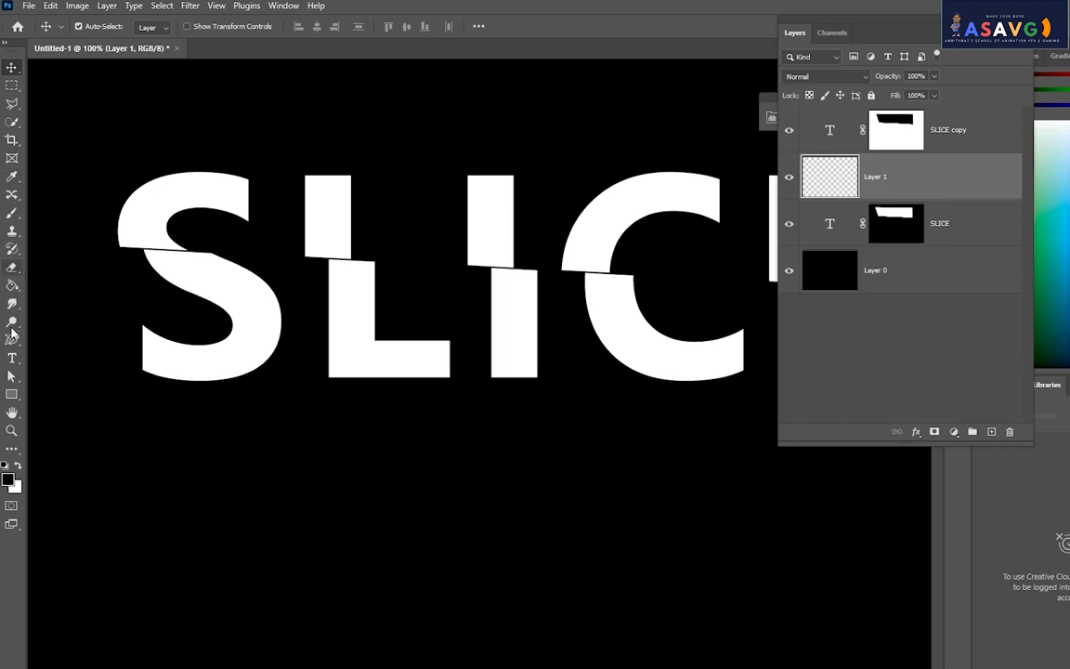
{"action": "left_click", "coordinate": [12, 212]}
{"action": "left_click", "coordinate": [67, 210]}
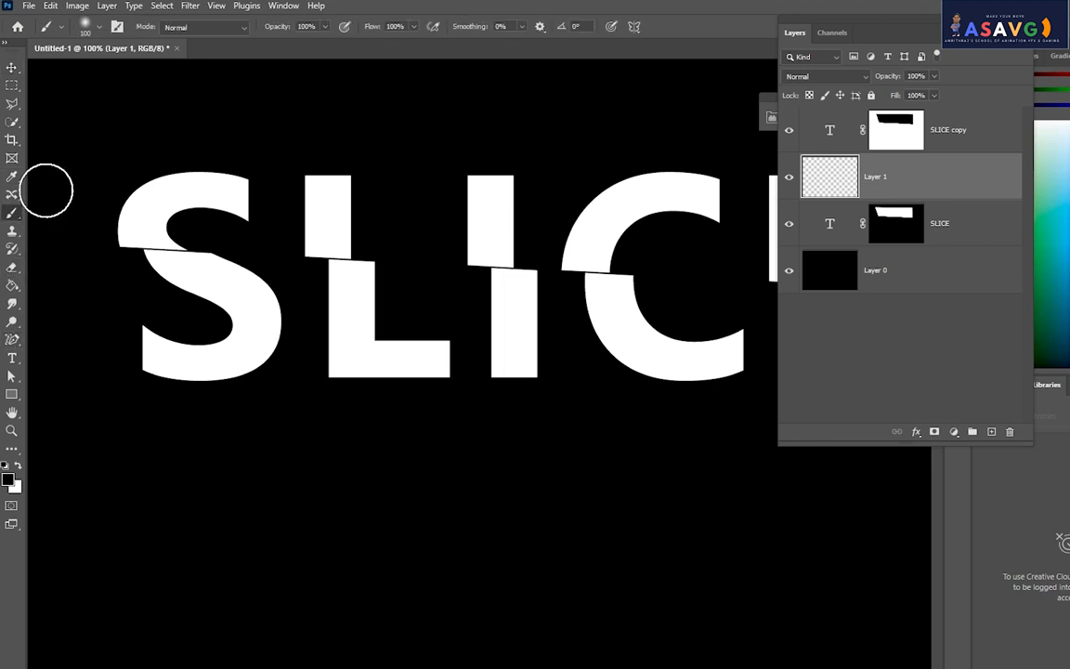
{"action": "left_click", "coordinate": [84, 28]}
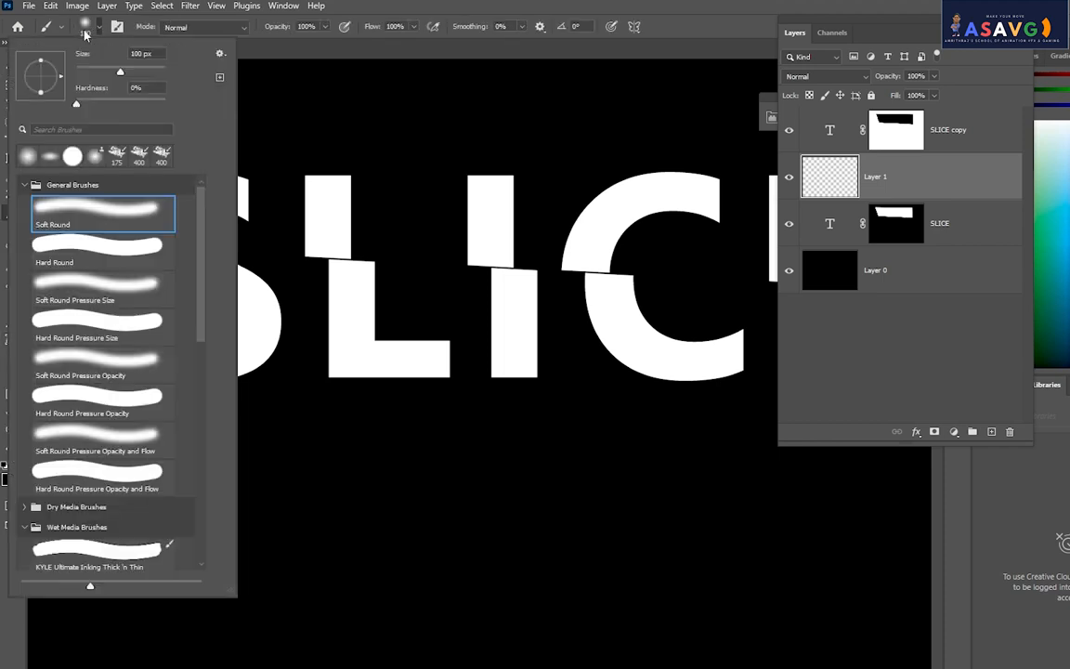
{"action": "double_click", "coordinate": [74, 215]}
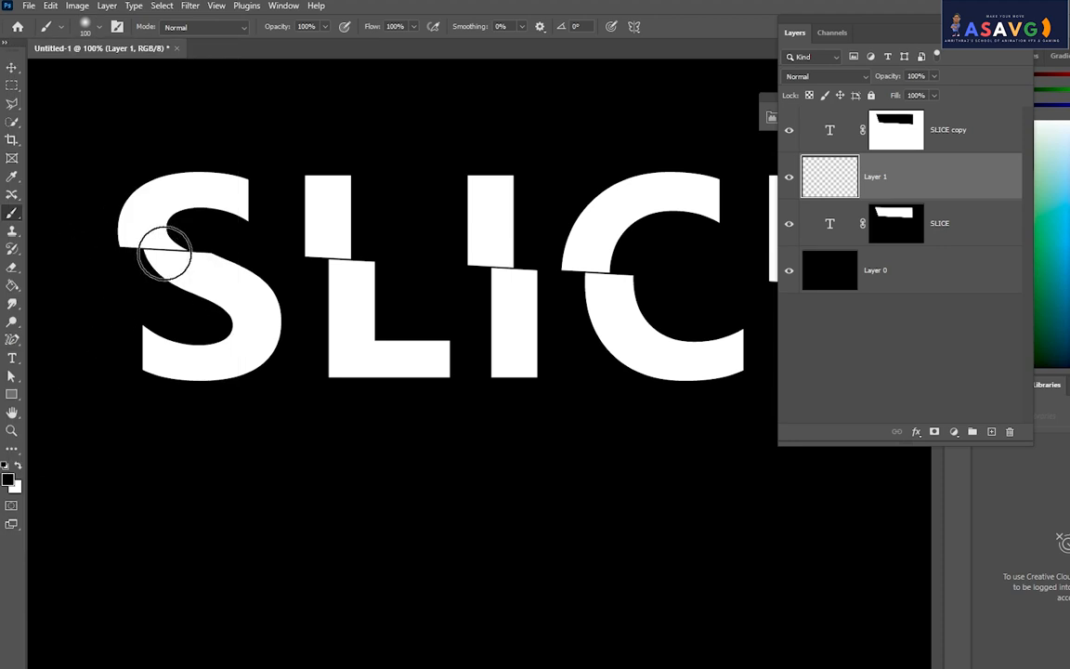
- Try painting black along the cut of the S on Layer 1, placed above and below the SLICE layer
{"action": "left_click_drag", "start_coordinate": [165, 253], "coordinate": [179, 246]}
{"action": "key", "text": "ctrl+z"}
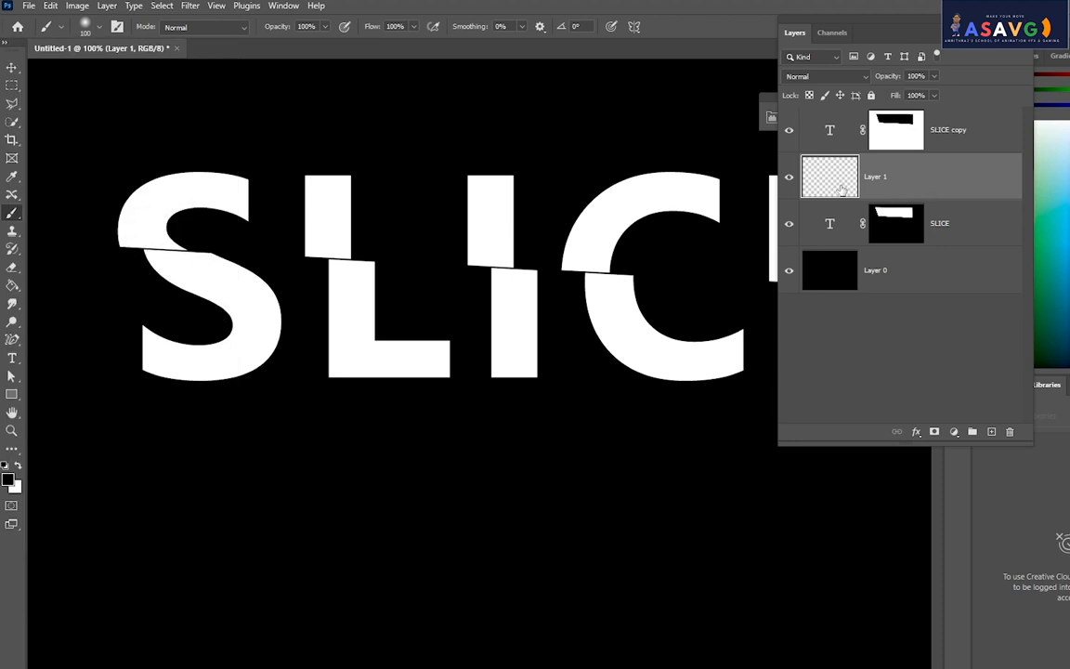
{"action": "mouse_move", "coordinate": [837, 183]}
{"action": "left_mouse_down"}
{"action": "mouse_move", "coordinate": [848, 259]}
{"action": "mouse_move", "coordinate": [848, 244]}
{"action": "left_mouse_up"}
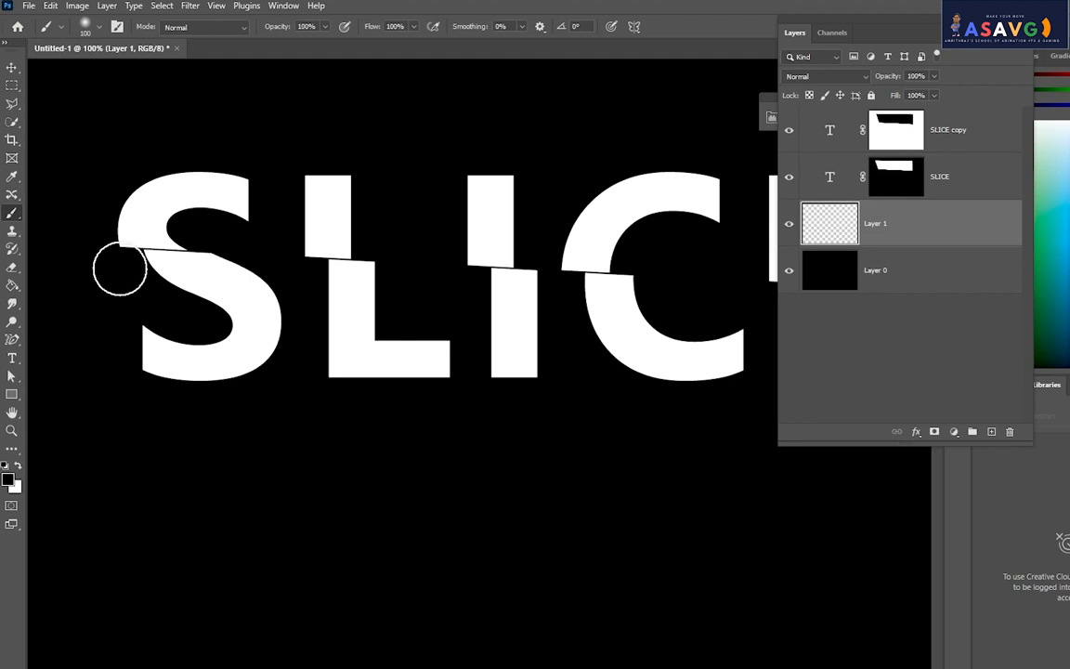
{"action": "left_click_drag", "start_coordinate": [190, 249], "coordinate": [268, 258]}
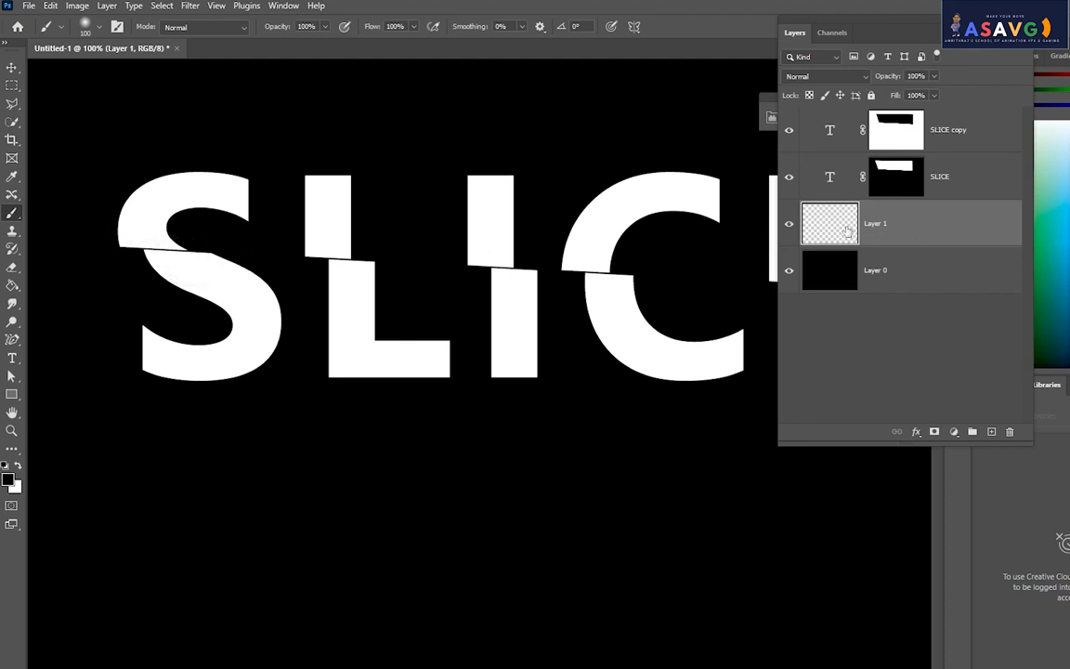
{"action": "left_click_drag", "start_coordinate": [848, 230], "coordinate": [836, 175]}
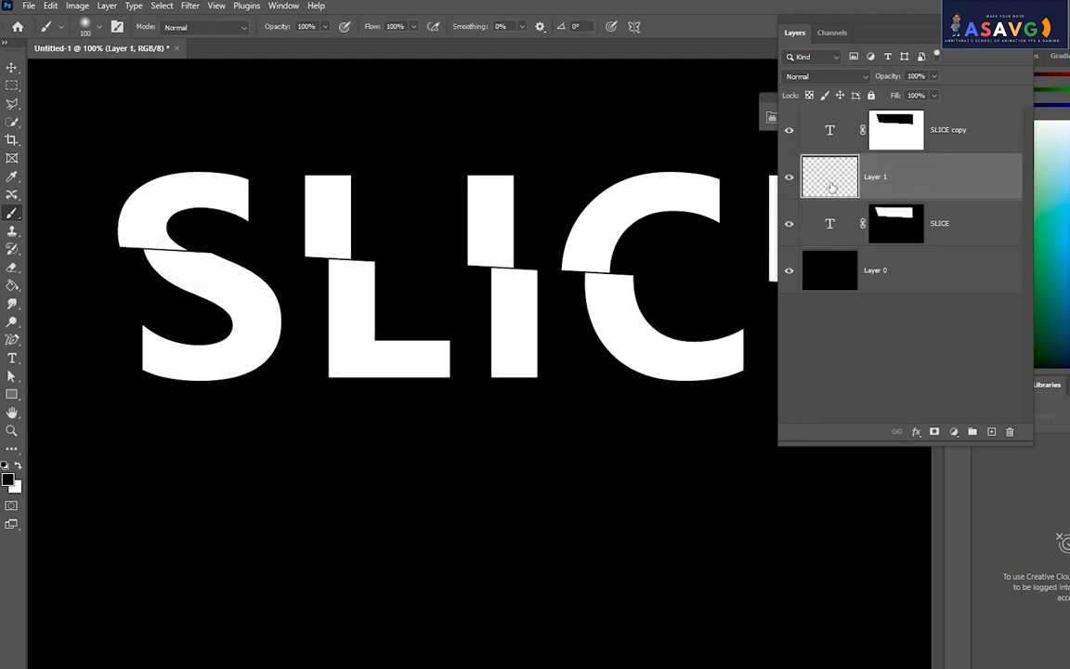
- Toggle the two text layers to compare the halves, leaving SLICE hidden and Layer 1 directly above it
{"action": "left_click", "coordinate": [789, 132]}
{"action": "left_click", "coordinate": [790, 132]}
{"action": "left_click", "coordinate": [789, 132]}
{"action": "left_click_drag", "start_coordinate": [820, 179], "coordinate": [810, 234]}
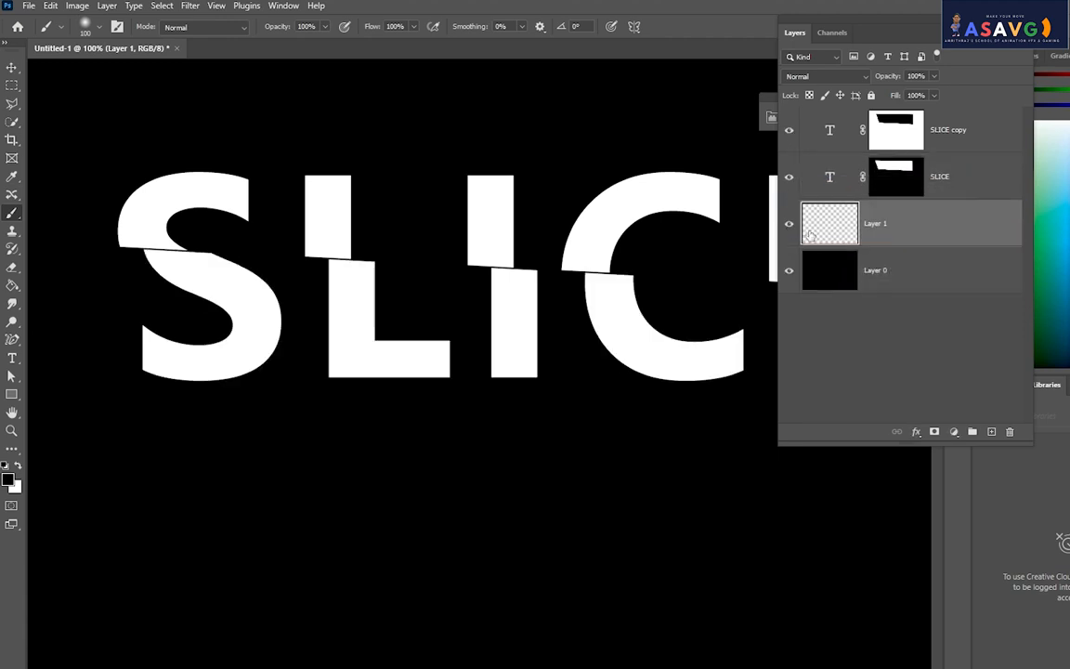
{"action": "left_click", "coordinate": [790, 129]}
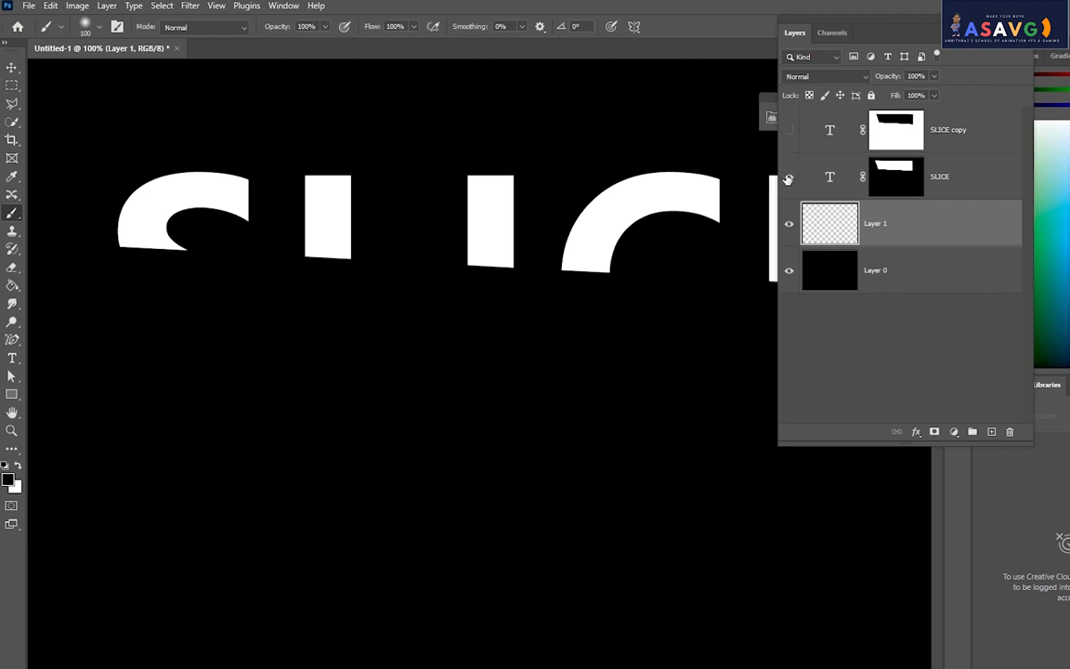
{"action": "left_click", "coordinate": [788, 177]}
{"action": "left_click", "coordinate": [788, 180]}
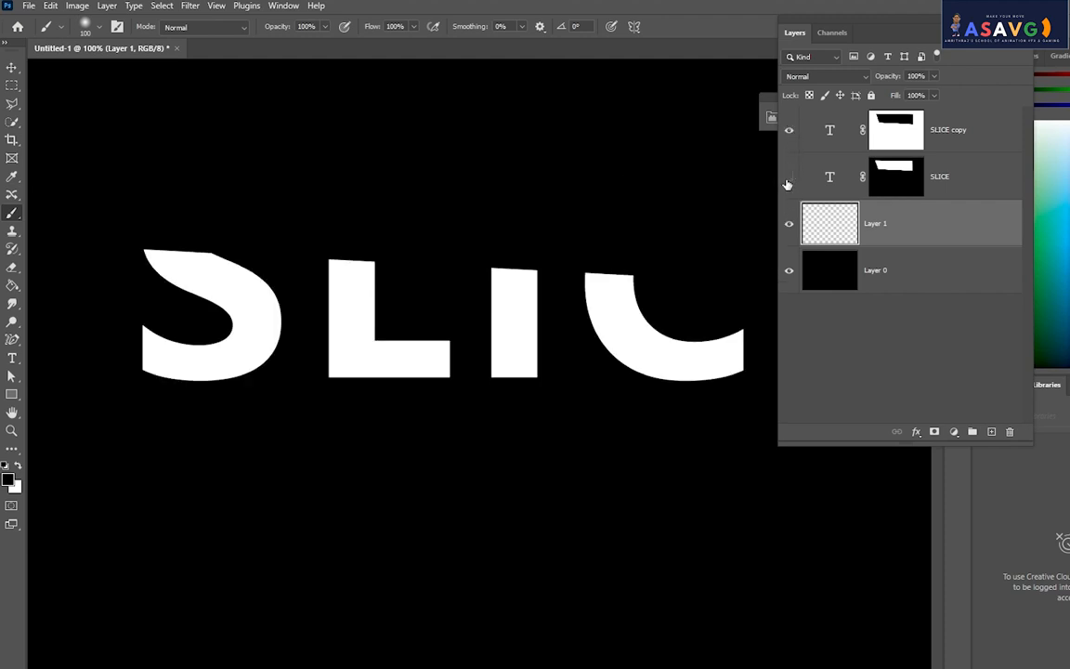
{"action": "left_click_drag", "start_coordinate": [839, 224], "coordinate": [843, 164]}
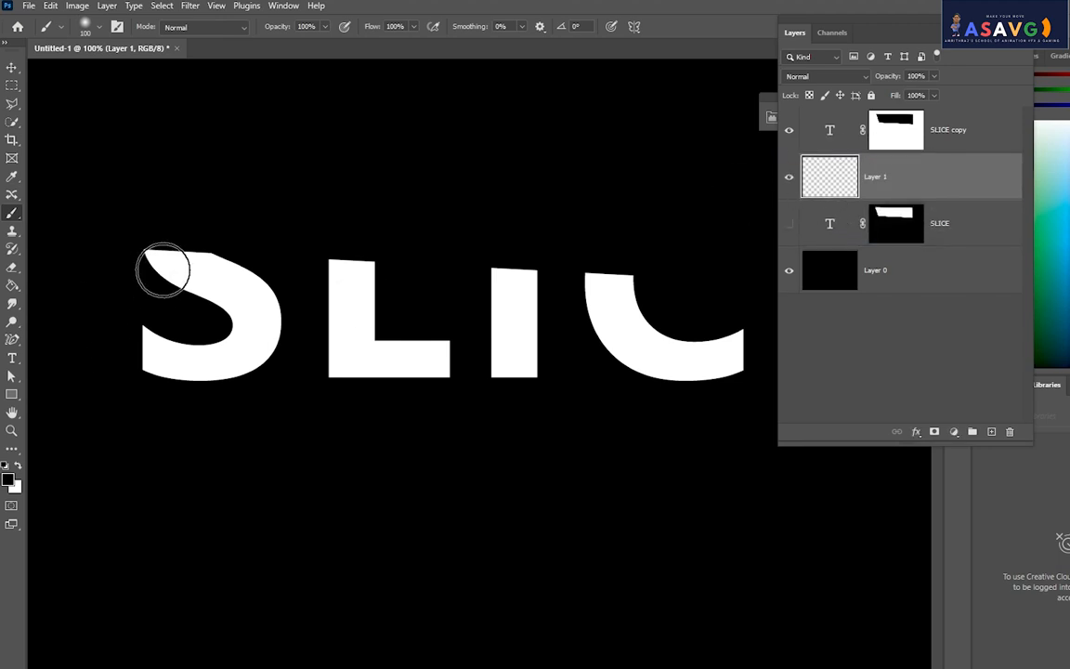
- Try painting a soft black shadow along the cut of the S on Layer 1 with a 50 px brush
{"action": "key", "text": "bracketleft"}
{"action": "key", "text": "bracketleft"}
{"action": "key", "text": "bracketleft"}
{"action": "key", "text": "bracketleft"}
{"action": "key", "text": "bracketleft"}
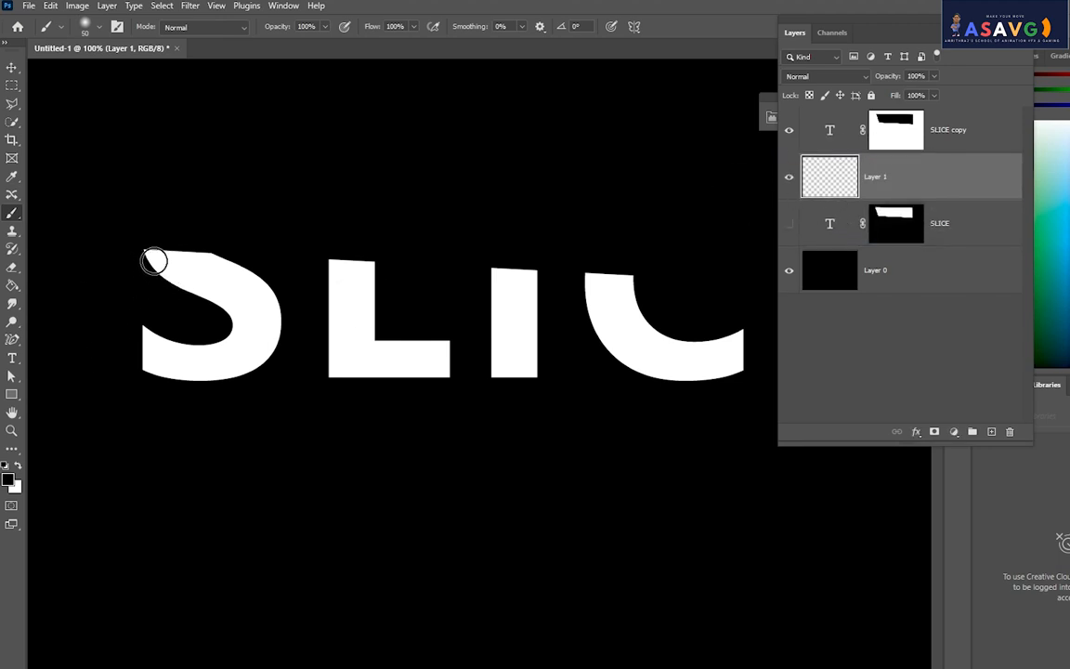
{"action": "mouse_move", "coordinate": [173, 258]}
{"action": "left_mouse_down"}
{"action": "mouse_move", "coordinate": [202, 253]}
{"action": "mouse_move", "coordinate": [156, 238]}
{"action": "left_mouse_up"}
{"action": "left_click", "coordinate": [788, 223]}
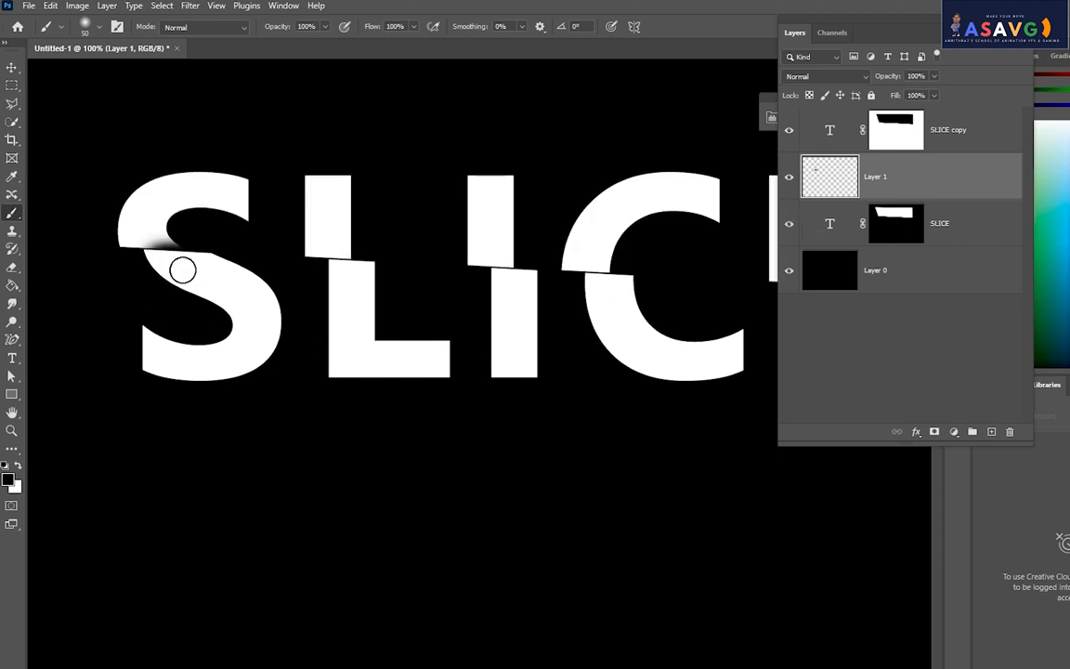
{"action": "key", "text": "ctrl+z"}
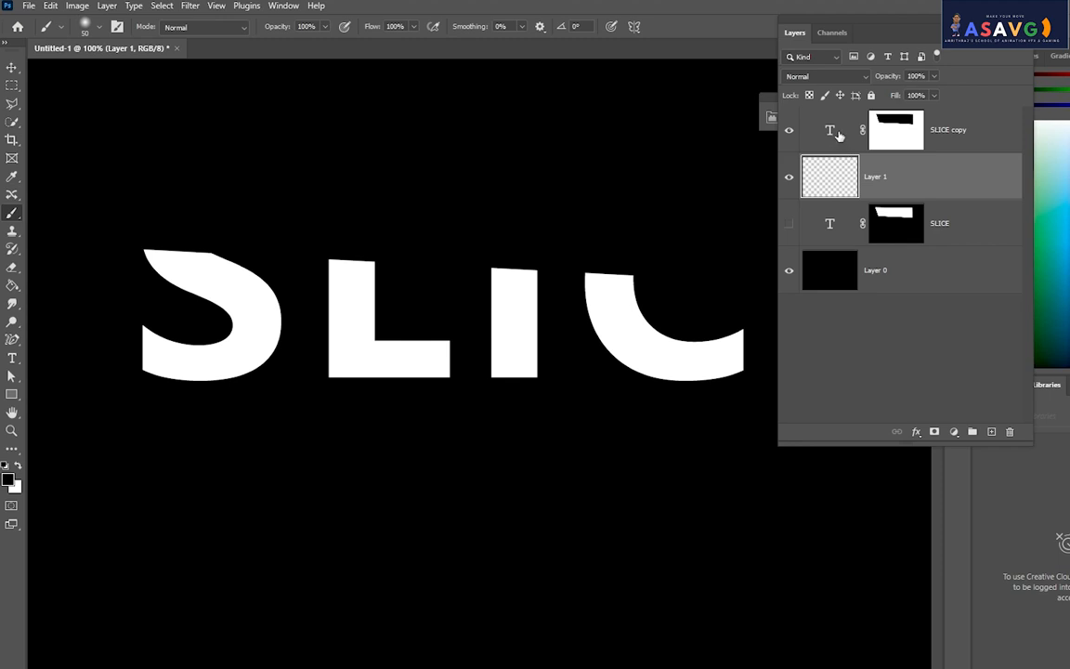
- Move the SLICE copy layer beneath the SLICE layer and try a soft black brush stroke on its mask
{"action": "left_click_drag", "start_coordinate": [839, 135], "coordinate": [831, 247]}
{"action": "left_click_drag", "start_coordinate": [148, 256], "coordinate": [216, 265]}
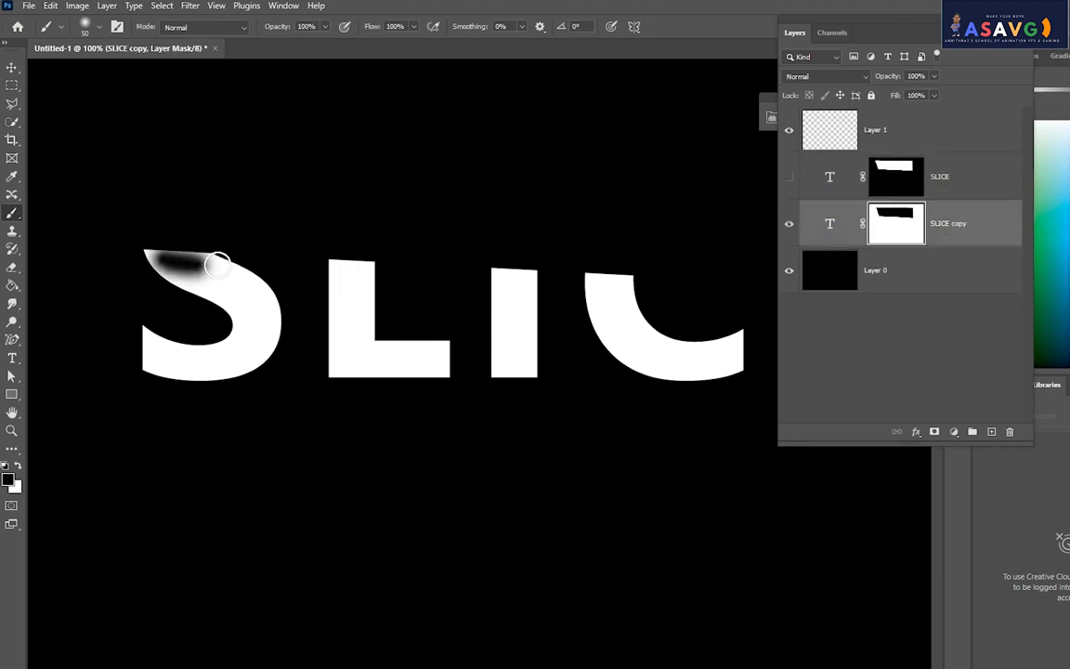
{"action": "key", "text": "ctrl+z"}
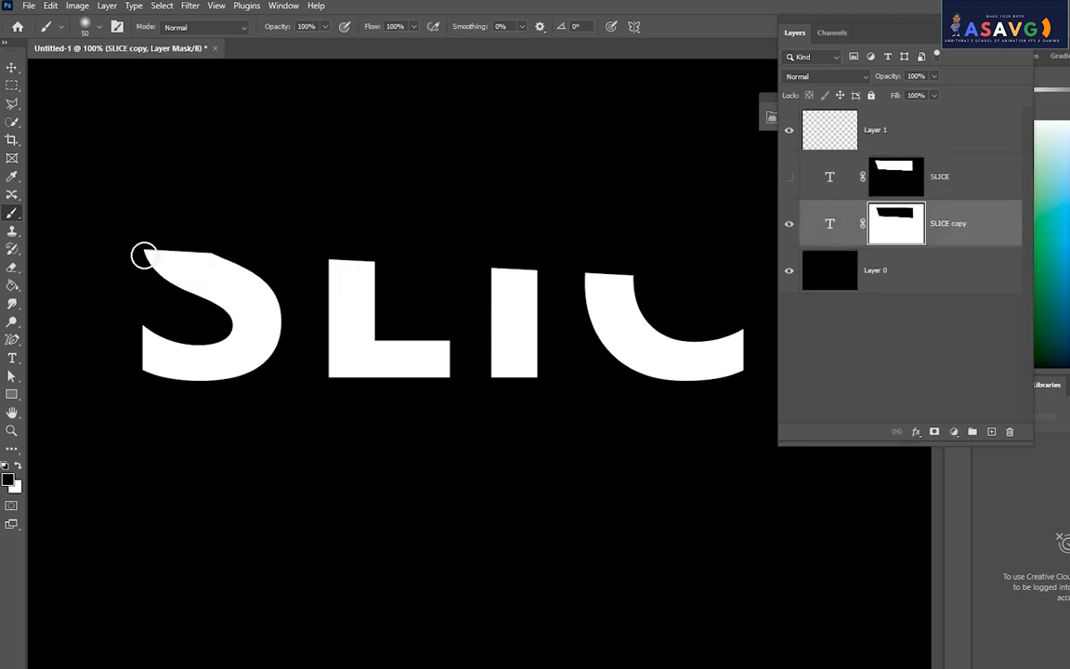
- Paint black along the cut of the S on the SLICE copy mask with a 35 px brush and show the SLICE layer again
{"action": "key", "text": "bracketleft"}
{"action": "key", "text": "bracketleft"}
{"action": "key", "text": "bracketleft"}
{"action": "left_click_drag", "start_coordinate": [153, 256], "coordinate": [214, 255]}
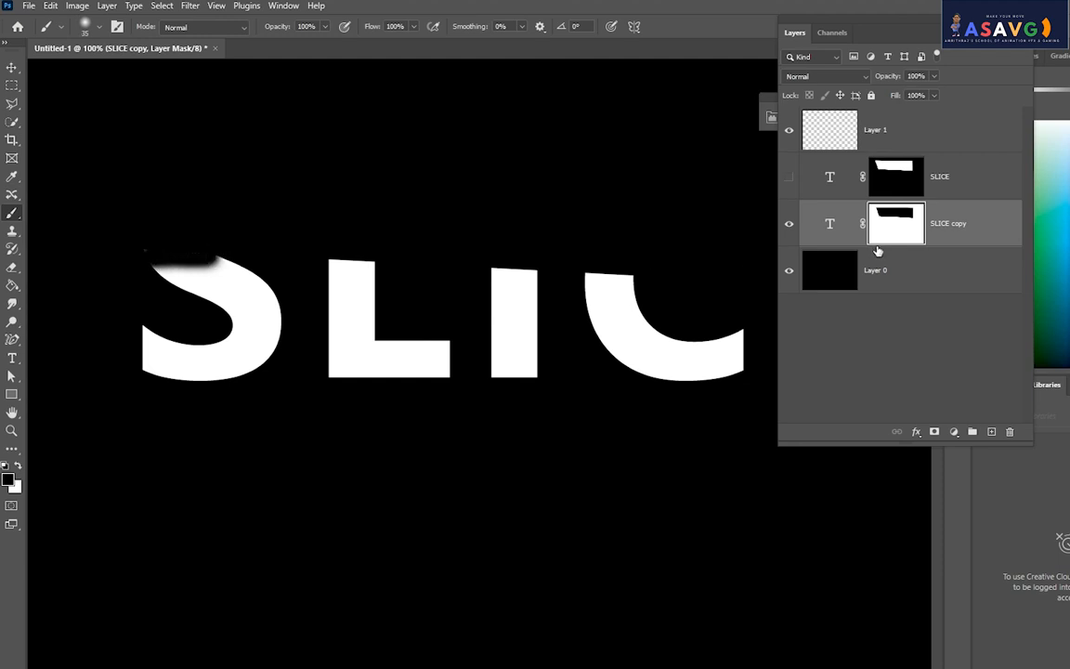
{"action": "left_click", "coordinate": [790, 177]}
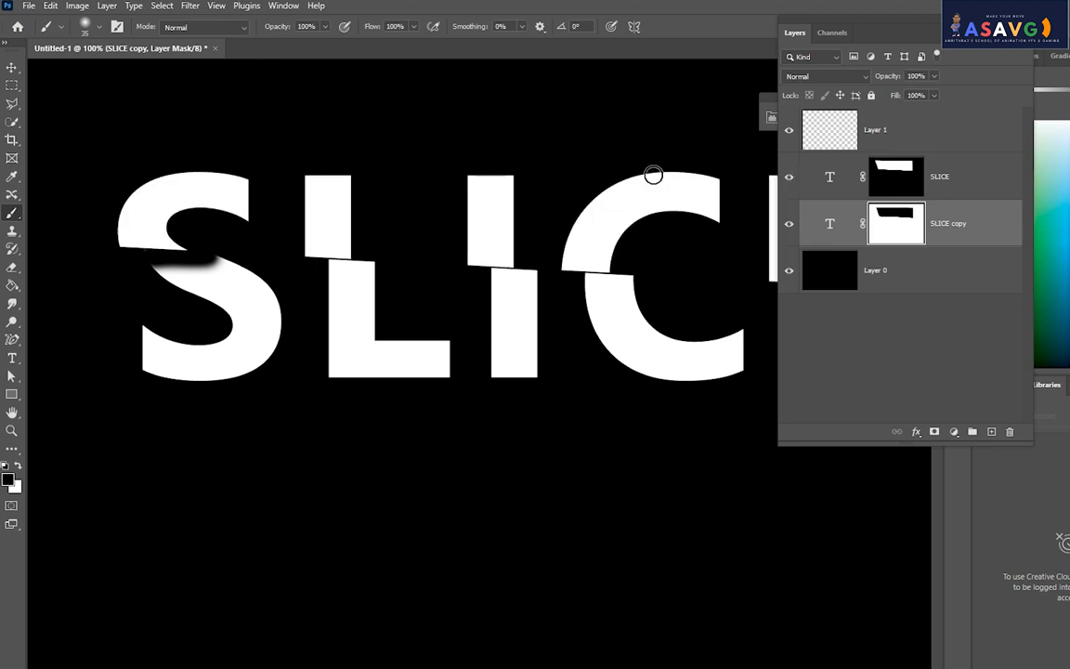
- Try shifting the upper half of SLICE over the lower half and deleting the empty Layer 1
{"action": "left_click", "coordinate": [11, 67]}
{"action": "left_click_drag", "start_coordinate": [149, 231], "coordinate": [187, 240]}
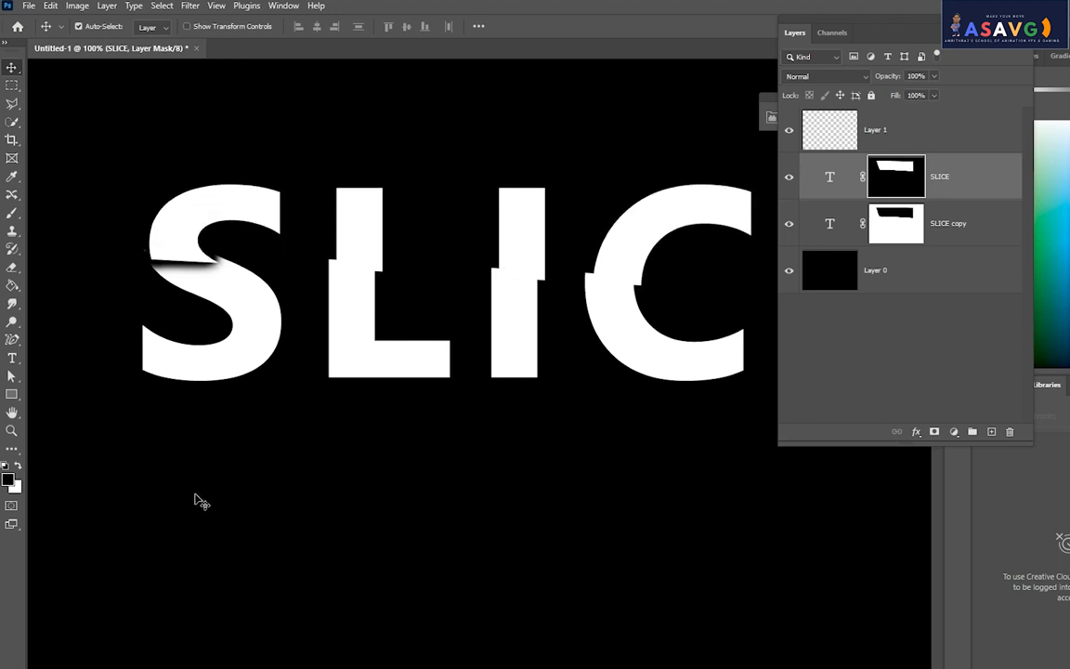
{"action": "left_click", "coordinate": [815, 137]}
{"action": "key", "text": "Delete"}
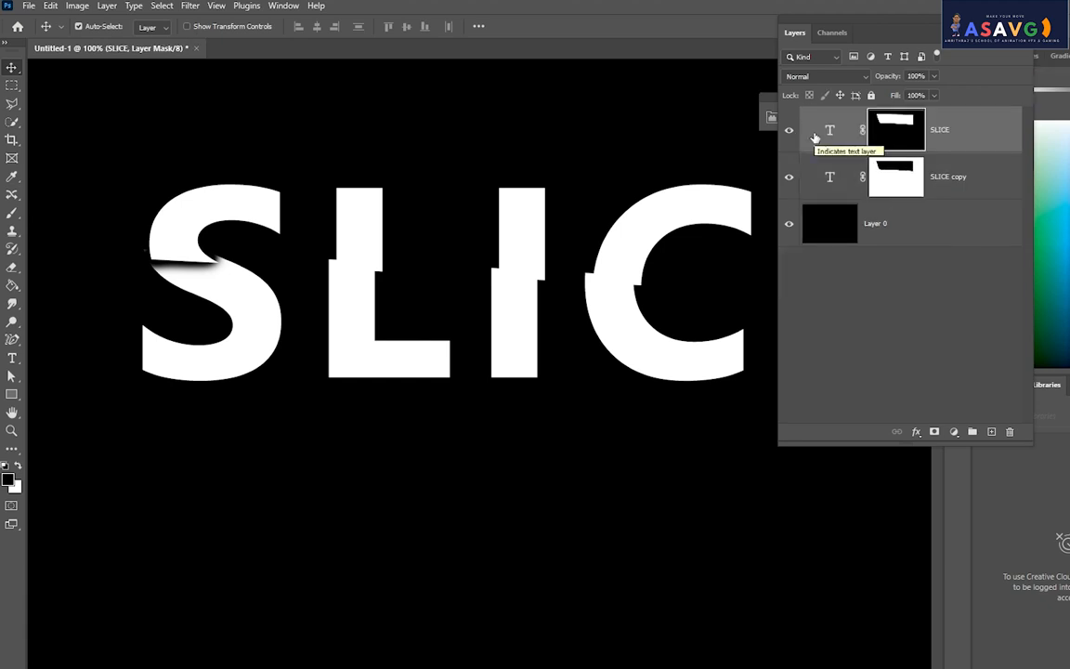
- Undo back to the unpainted SLICE copy mask and original layer order, and show the SLICE layer
{"action": "key", "text": "ctrl+z"}
{"action": "key", "text": "ctrl+z"}
{"action": "key", "text": "ctrl+z"}
{"action": "key", "text": "ctrl+z"}
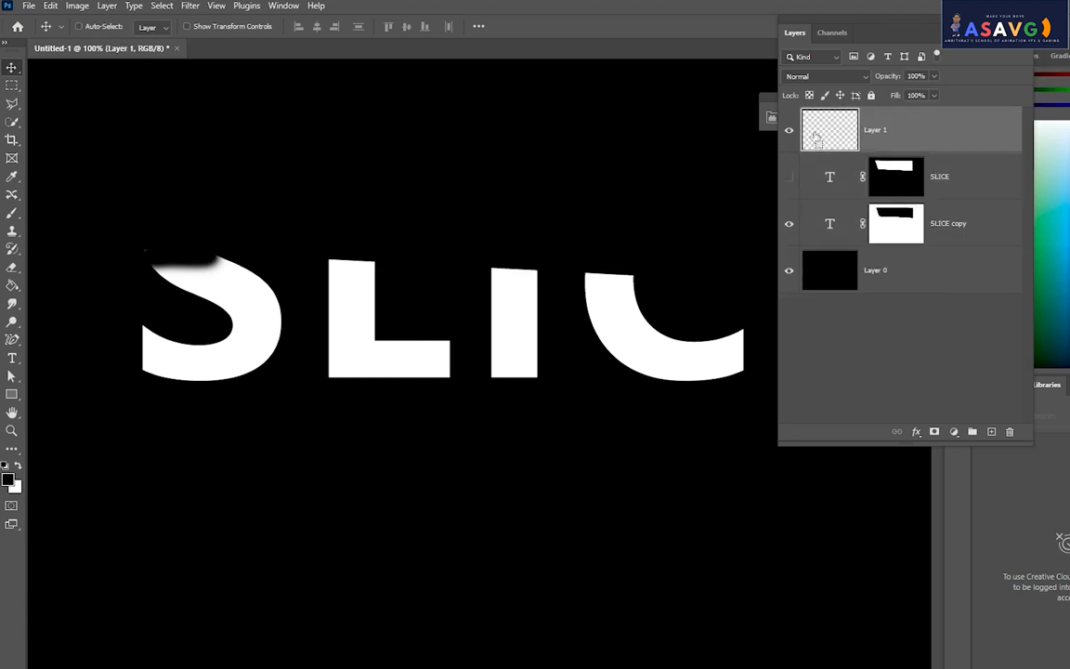
{"action": "key", "text": "ctrl+z"}
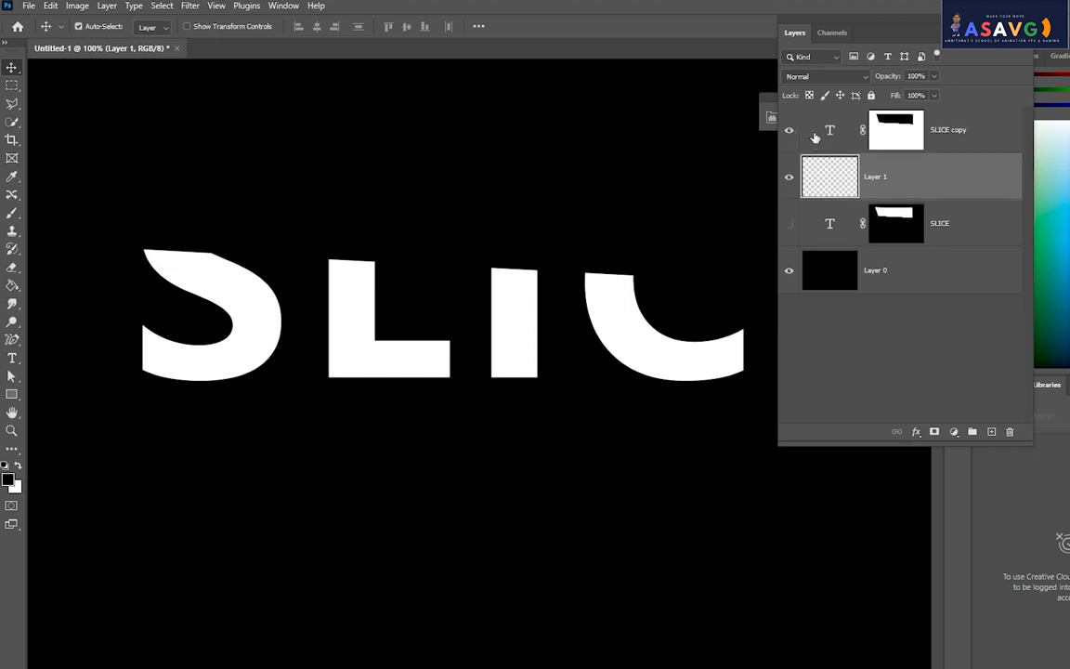
{"action": "left_click", "coordinate": [789, 223]}
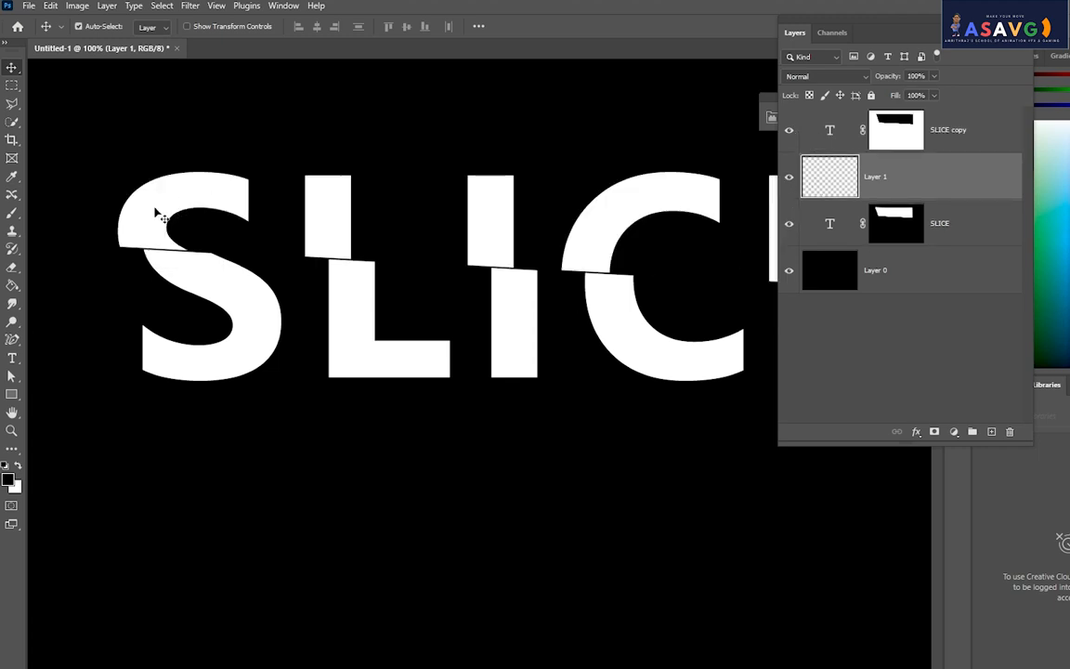
- Align the two halves of SLICE horizontally and toggle both text layers to check each half
{"action": "left_click_drag", "start_coordinate": [156, 214], "coordinate": [135, 213]}
{"action": "left_click", "coordinate": [795, 227]}
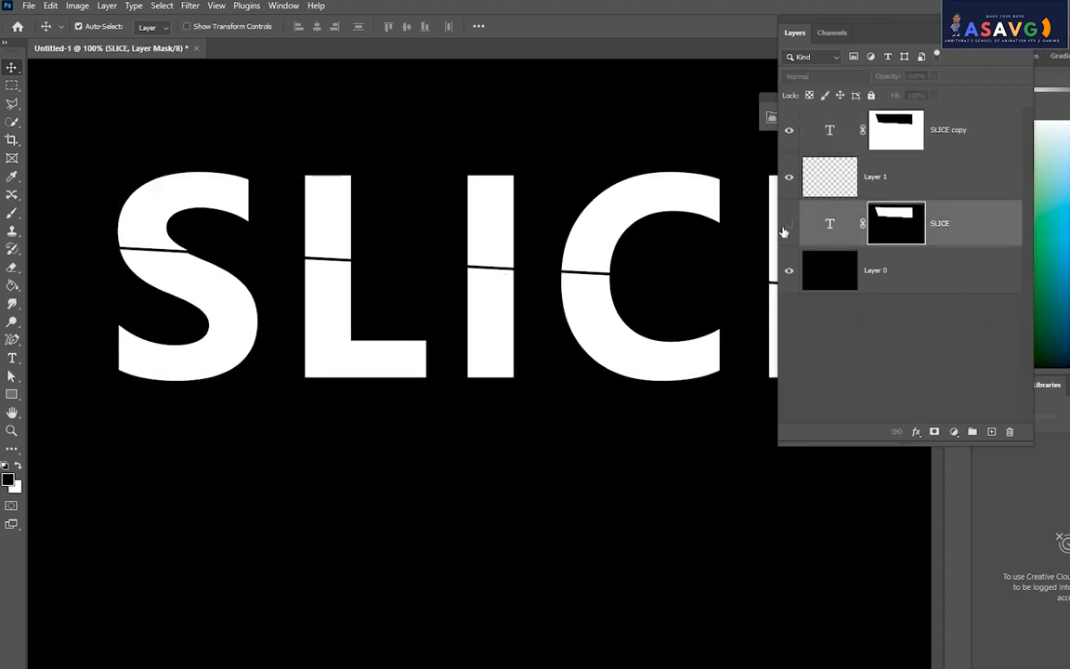
{"action": "left_click", "coordinate": [789, 224]}
{"action": "left_click", "coordinate": [789, 223]}
{"action": "left_click", "coordinate": [792, 137]}
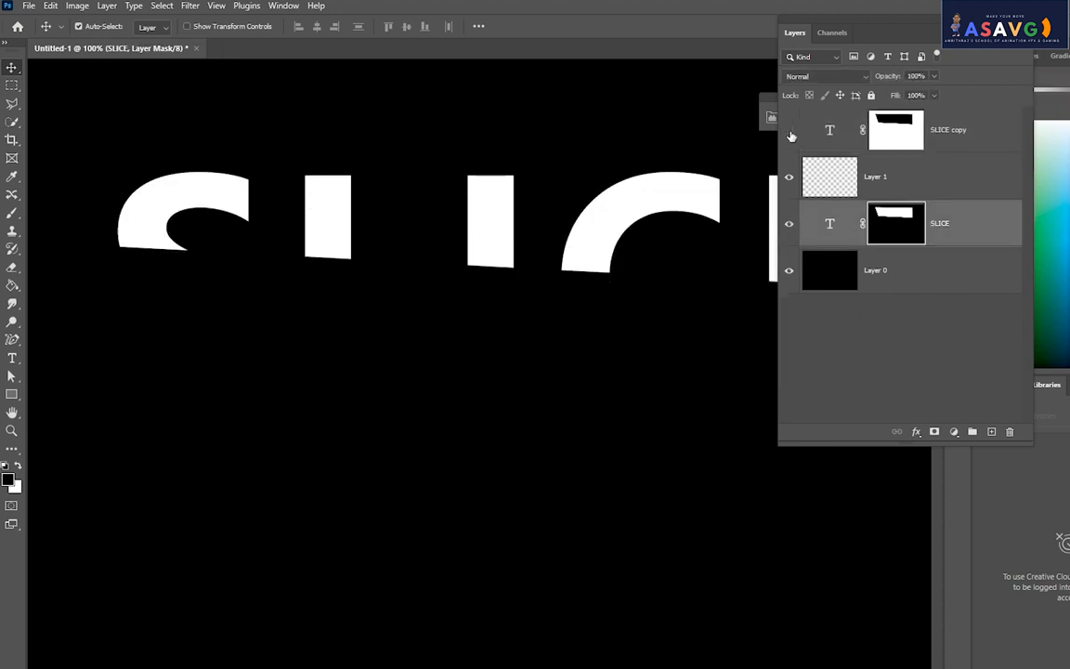
{"action": "left_click", "coordinate": [790, 133]}
- Add a second mask to the SLICE copy layer
{"action": "left_click", "coordinate": [925, 145]}
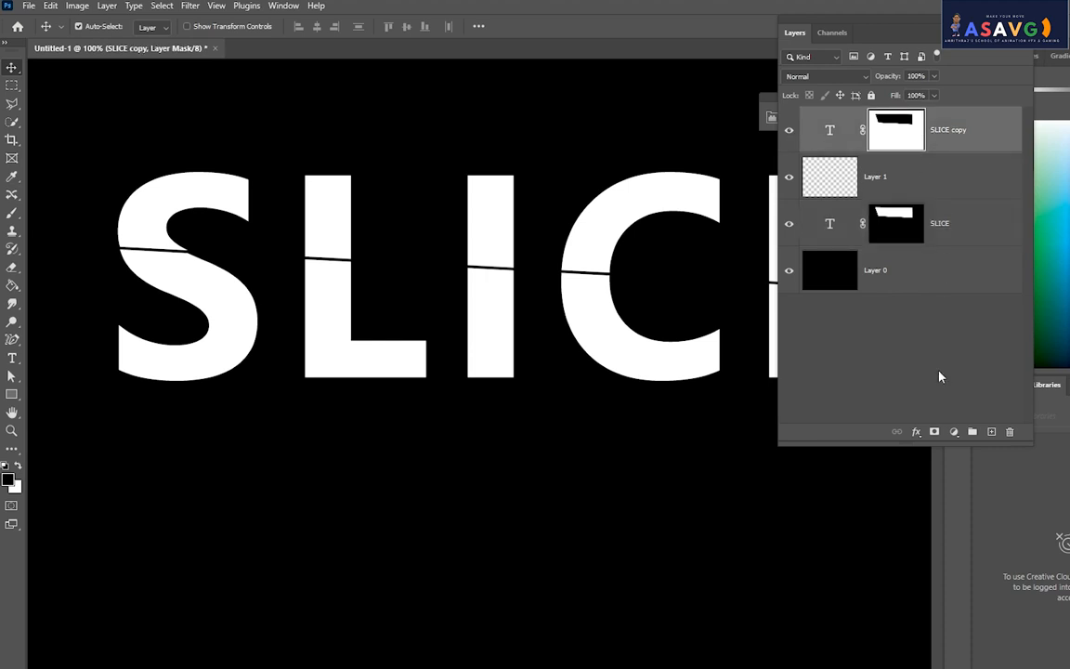
{"action": "left_click", "coordinate": [936, 432]}
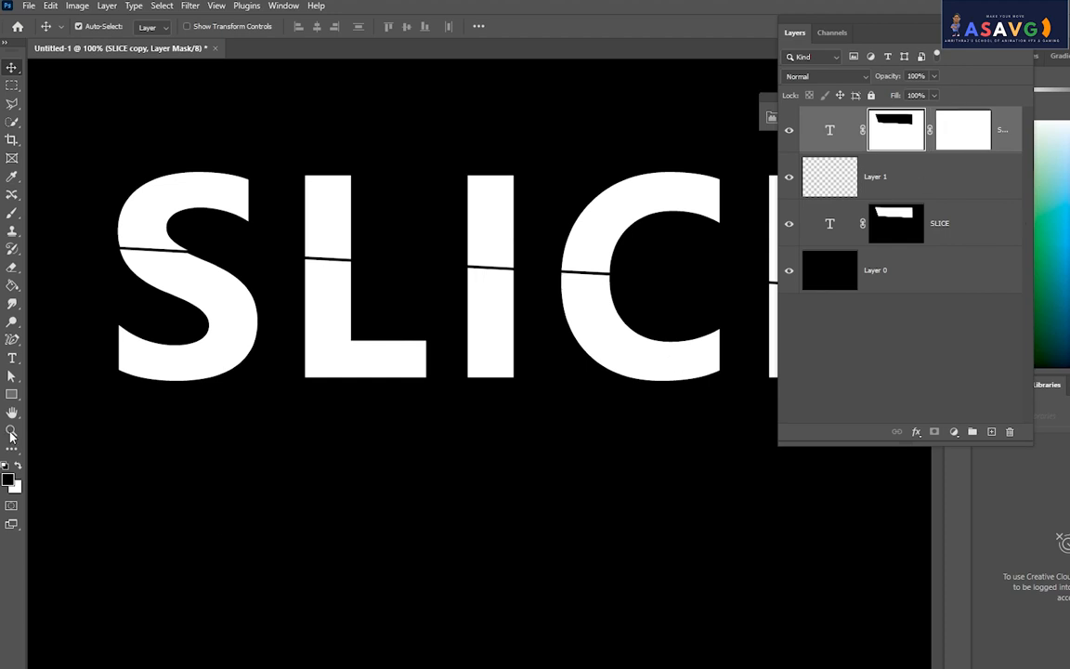
{"action": "left_click", "coordinate": [992, 141]}
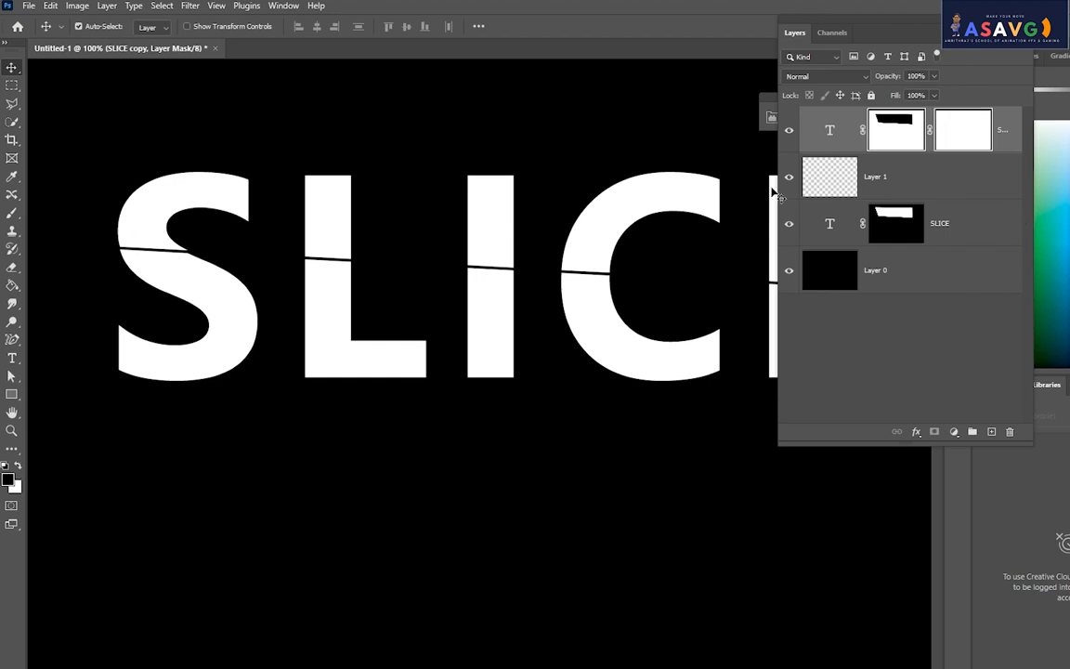
- Try painting soft black shading below the cut of the S on the SLICE copy layer with a 35 px brush
{"action": "left_click", "coordinate": [12, 213]}
{"action": "left_click", "coordinate": [72, 210]}
{"action": "left_click", "coordinate": [151, 263]}
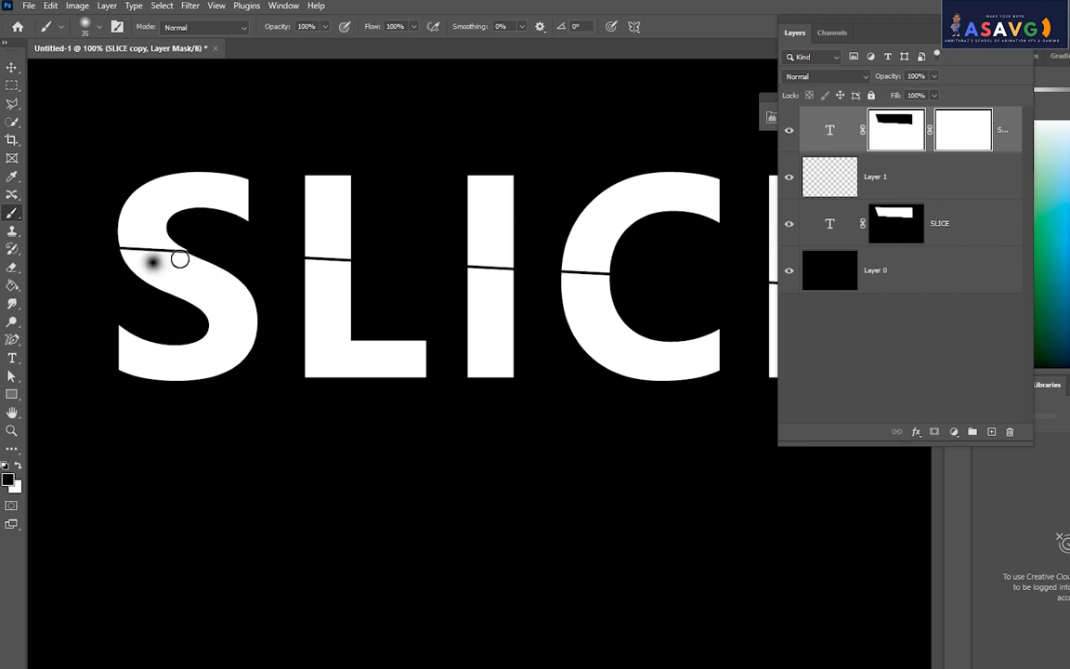
{"action": "mouse_move", "coordinate": [179, 259]}
{"action": "left_mouse_down"}
{"action": "mouse_move", "coordinate": [131, 256]}
{"action": "mouse_move", "coordinate": [186, 261]}
{"action": "left_mouse_up"}
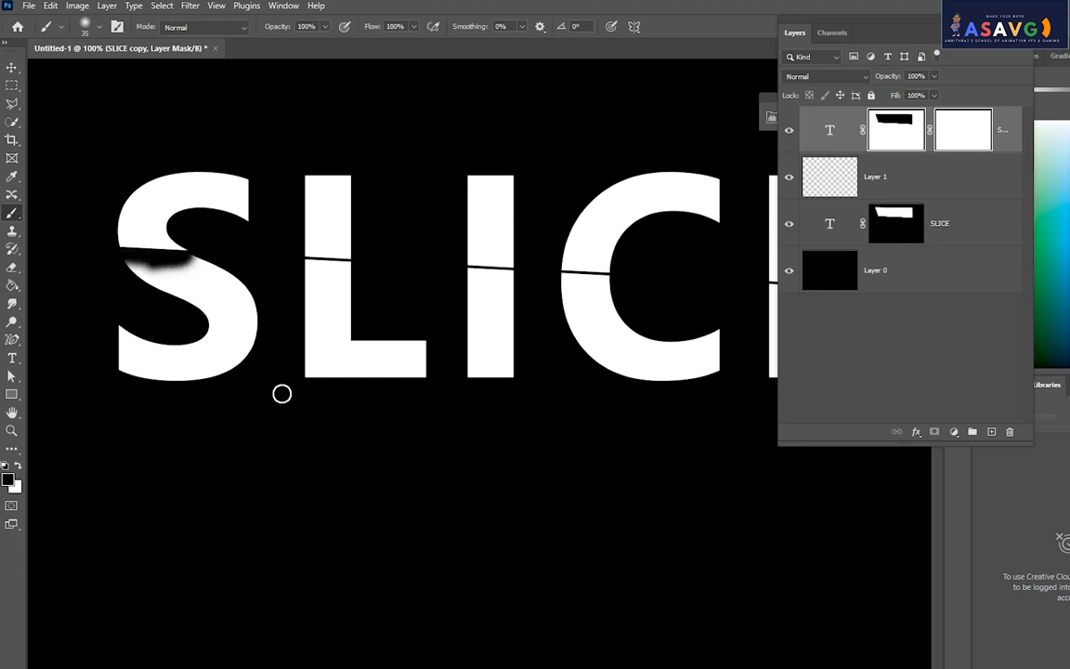
{"action": "key", "text": "ctrl+z"}
- Move the lower half of the word up to close the gap beneath the upper half
{"action": "left_click", "coordinate": [12, 67]}
{"action": "mouse_move", "coordinate": [146, 237]}
{"action": "left_mouse_down"}
{"action": "mouse_move", "coordinate": [138, 225]}
{"action": "mouse_move", "coordinate": [148, 215]}
{"action": "mouse_move", "coordinate": [144, 243]}
{"action": "mouse_move", "coordinate": [146, 224]}
{"action": "left_mouse_up"}
{"action": "key", "text": "ctrl+z"}
{"action": "left_click", "coordinate": [939, 222]}
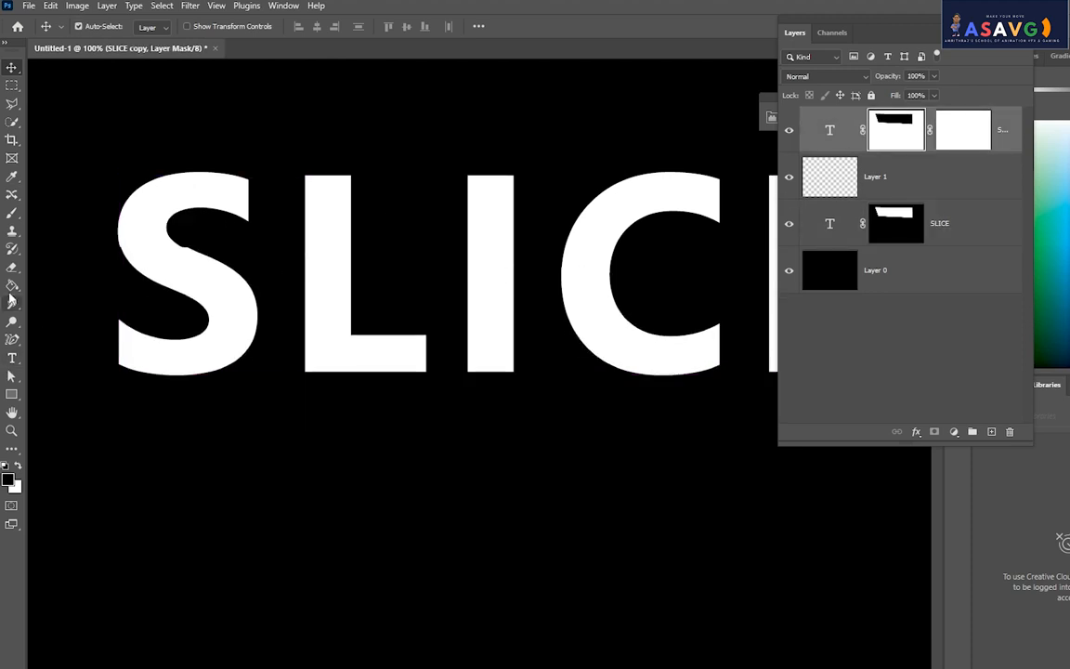
- Paint a soft black shadow along the cut of the S on the SLICE copy layer mask with a 35 px brush
{"action": "left_click", "coordinate": [12, 214]}
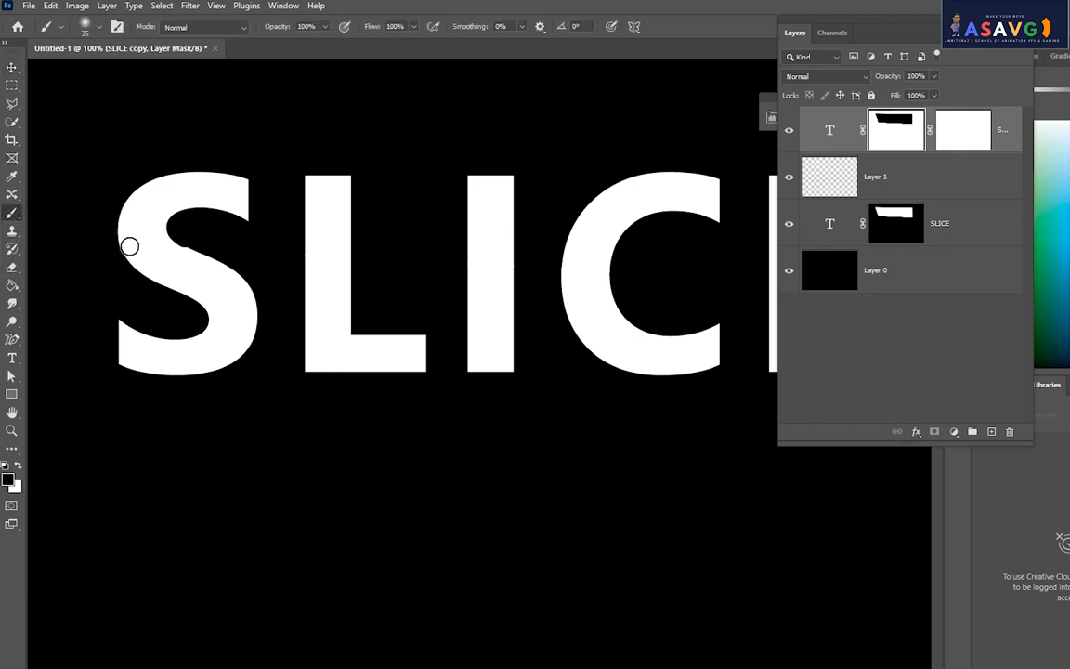
{"action": "left_click_drag", "start_coordinate": [119, 248], "coordinate": [191, 249]}
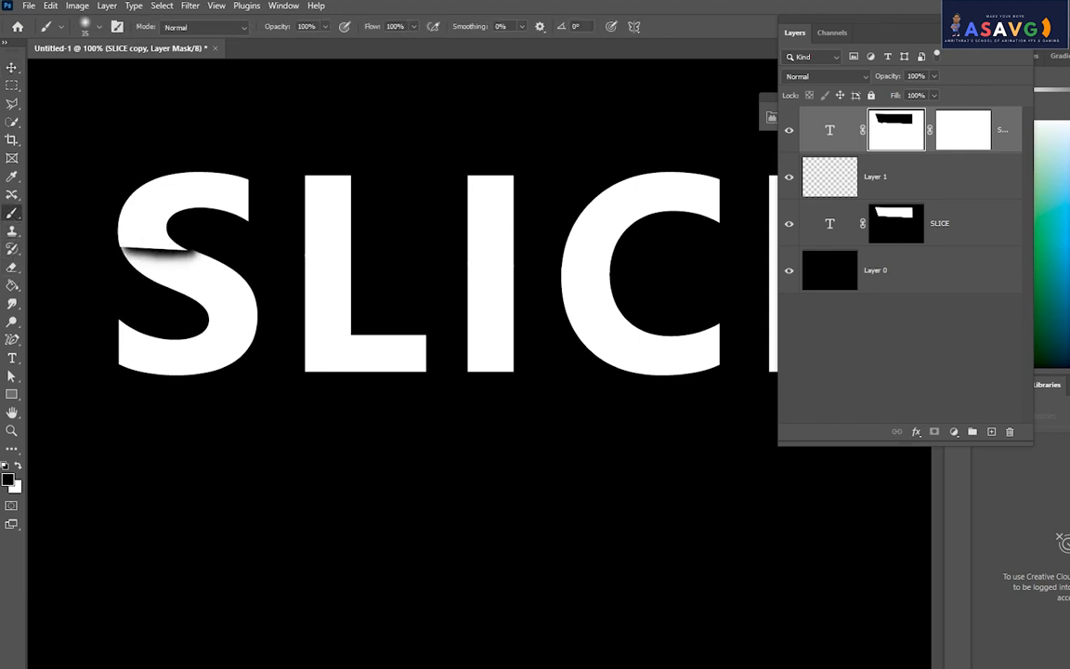
{"action": "key", "text": "ctrl+z"}
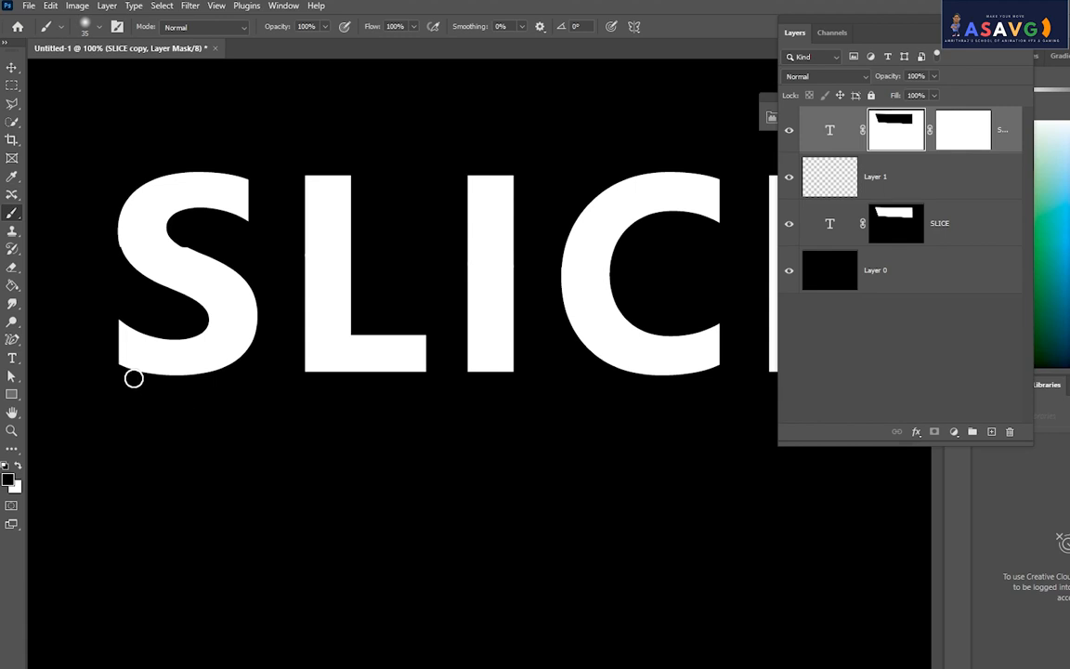
{"action": "left_click_drag", "start_coordinate": [125, 249], "coordinate": [186, 249]}
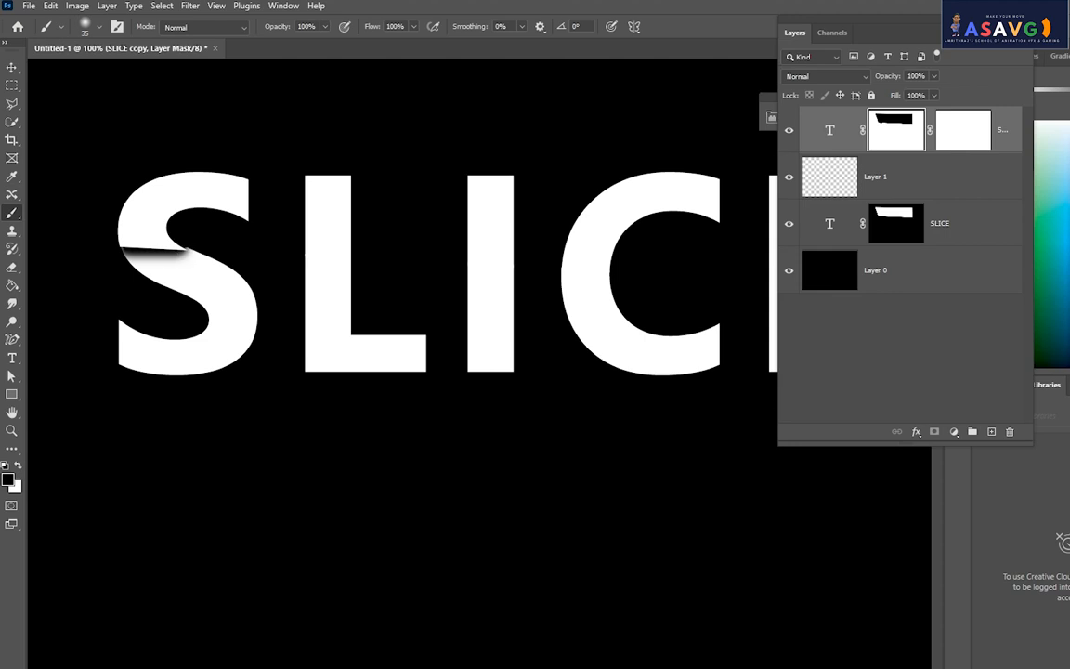
{"action": "left_click", "coordinate": [11, 67]}
{"action": "mouse_move", "coordinate": [346, 231]}
{"action": "left_mouse_down"}
{"action": "mouse_move", "coordinate": [342, 220]}
{"action": "mouse_move", "coordinate": [340, 244]}
{"action": "mouse_move", "coordinate": [343, 235]}
{"action": "left_mouse_up"}
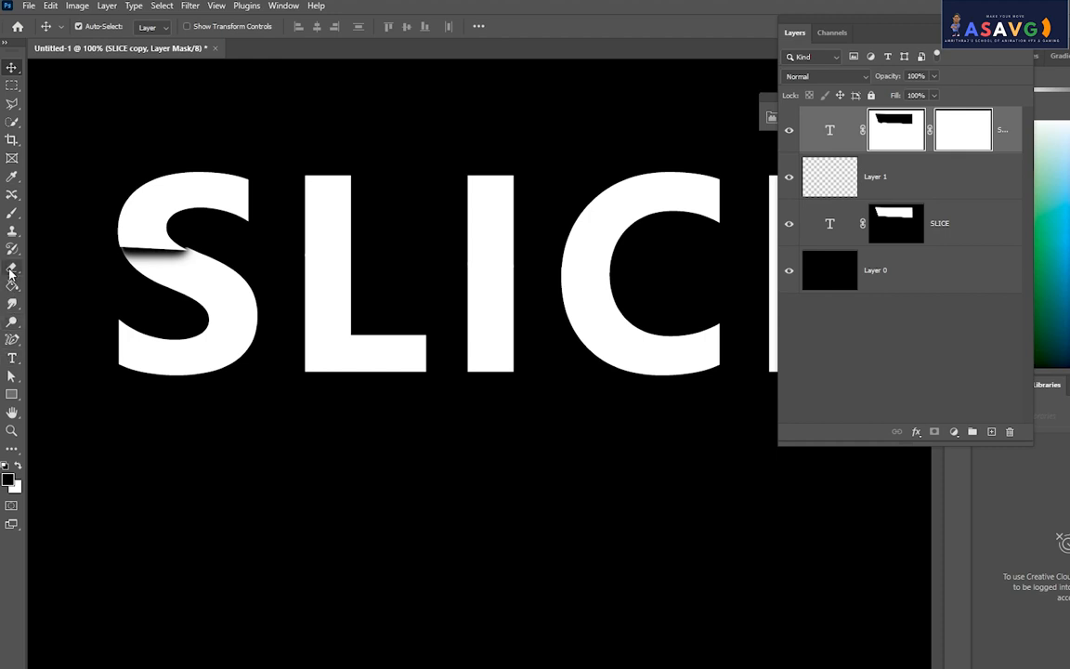
- Paint soft black shading along the cuts of the L and the I on the SLICE copy layer mask
{"action": "left_click", "coordinate": [11, 215]}
{"action": "right_click", "coordinate": [11, 215]}
{"action": "left_click", "coordinate": [71, 210]}
{"action": "left_click_drag", "start_coordinate": [306, 257], "coordinate": [365, 260]}
{"action": "left_click_drag", "start_coordinate": [471, 268], "coordinate": [528, 268]}
- Paint soft black shading along the cuts of the C and the E on the SLICE copy layer mask
{"action": "scroll", "coordinate": [439, 411], "scroll_direction": "right", "scroll_amount": 5}
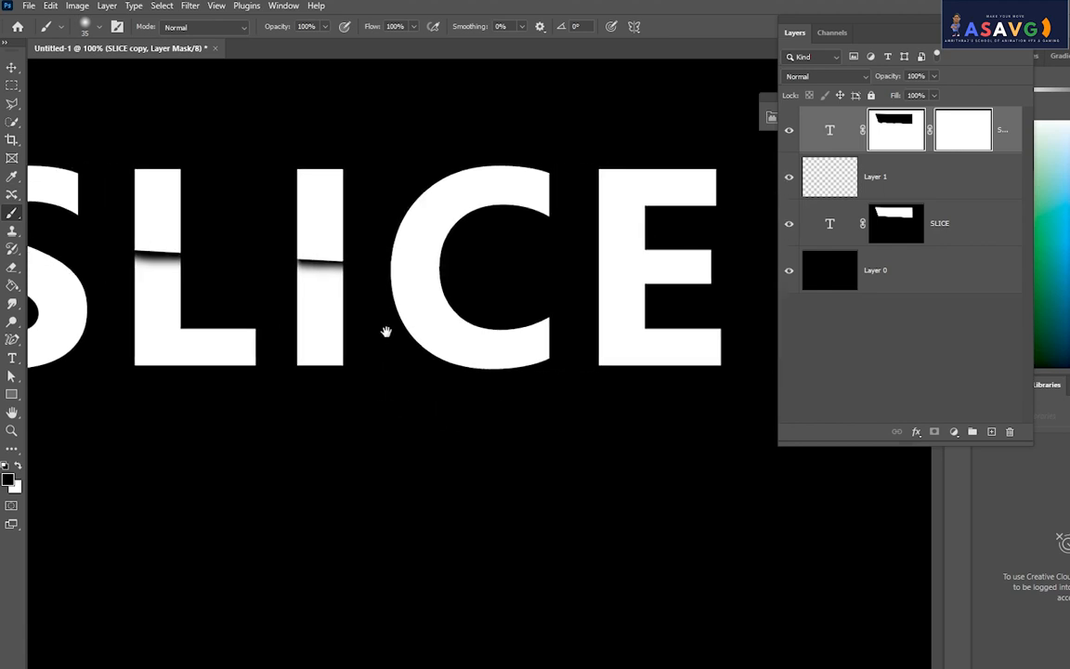
{"action": "mouse_move", "coordinate": [394, 268]}
{"action": "left_mouse_down"}
{"action": "mouse_move", "coordinate": [436, 263]}
{"action": "mouse_move", "coordinate": [466, 275]}
{"action": "left_mouse_up"}
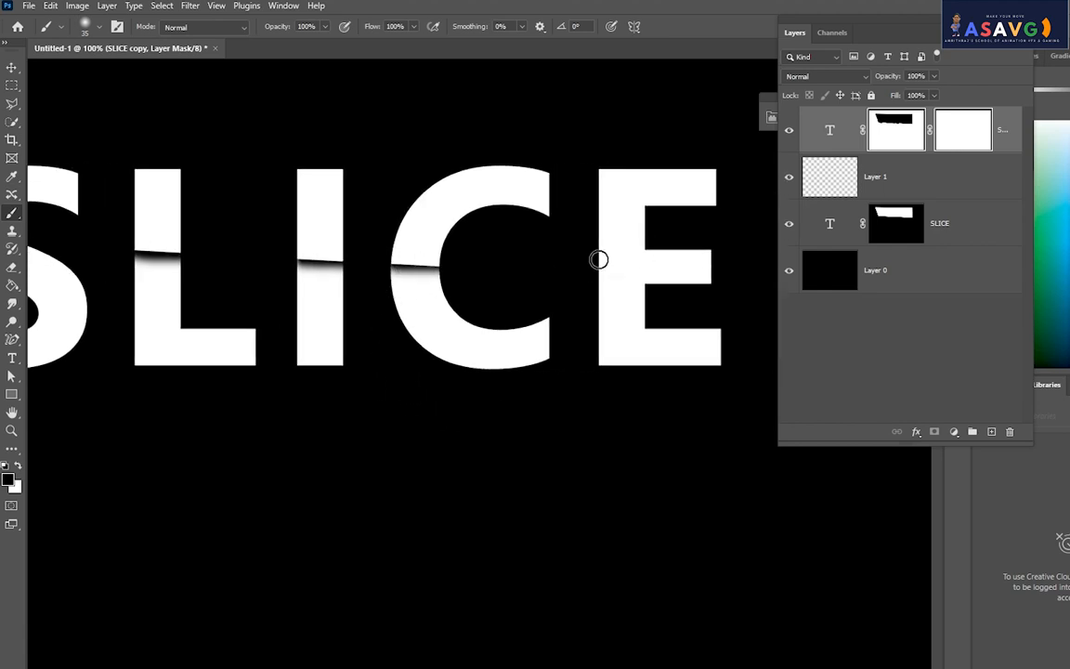
{"action": "left_click_drag", "start_coordinate": [604, 275], "coordinate": [699, 272]}
{"action": "left_click_drag", "start_coordinate": [609, 275], "coordinate": [712, 282]}
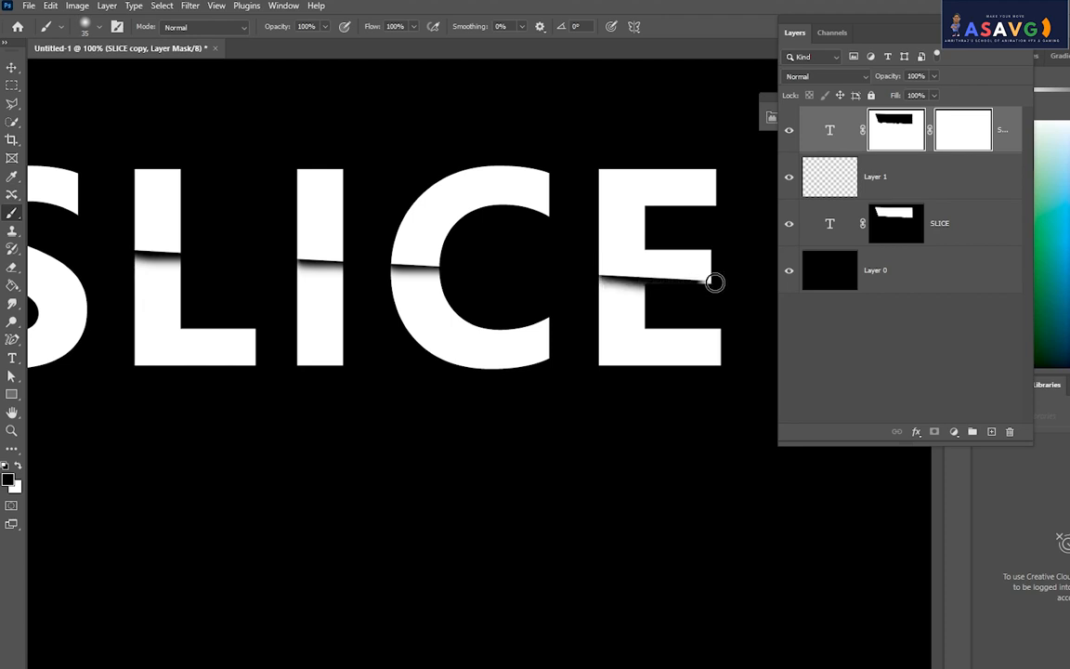
{"action": "left_click_drag", "start_coordinate": [607, 282], "coordinate": [712, 283]}
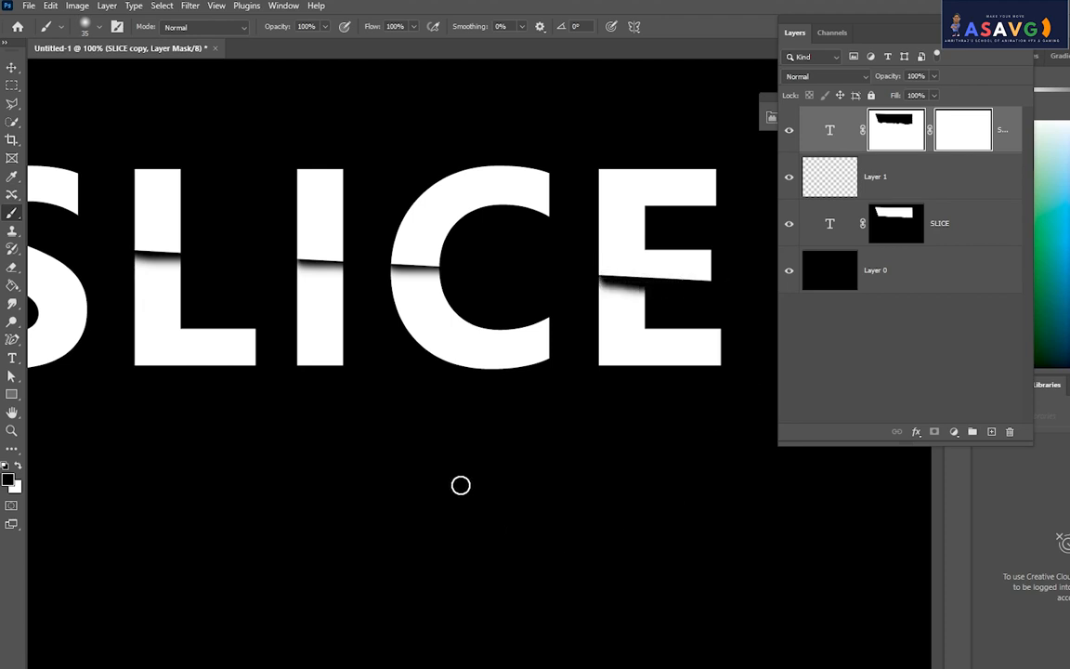
{"action": "key", "text": "ctrl+minus"}
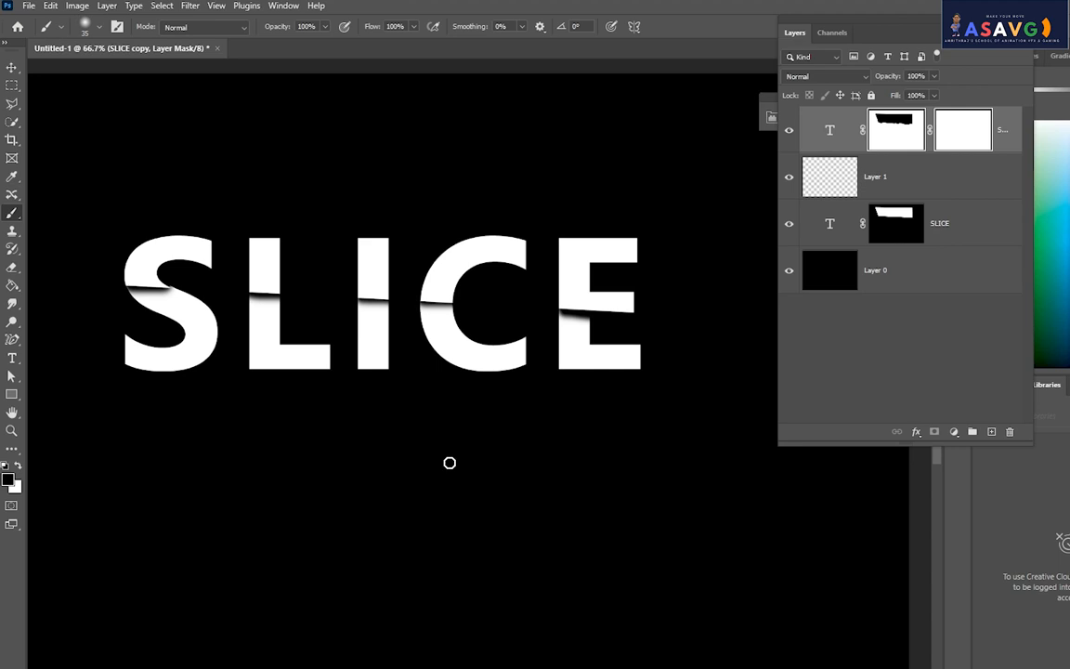
- Try shifting the shaded lower half of the word sideways to test the offset against the upper half
{"action": "left_click", "coordinate": [13, 66]}
{"action": "mouse_move", "coordinate": [139, 246]}
{"action": "left_mouse_down"}
{"action": "mouse_move", "coordinate": [152, 272]}
{"action": "mouse_move", "coordinate": [149, 263]}
{"action": "mouse_move", "coordinate": [159, 264]}
{"action": "mouse_move", "coordinate": [139, 268]}
{"action": "left_mouse_up"}
{"action": "left_click_drag", "start_coordinate": [141, 266], "coordinate": [140, 265]}
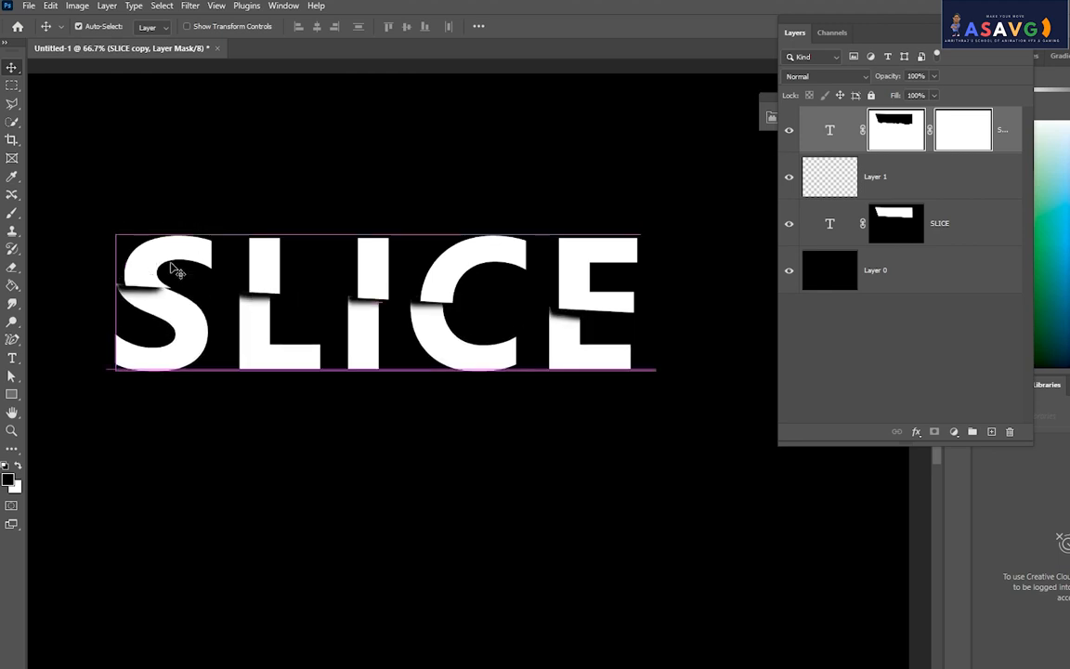
{"action": "left_click_drag", "start_coordinate": [598, 292], "coordinate": [607, 294]}
- Nudge the lower half of the word slightly to the right so the two halves are offset along the cut
{"action": "key", "text": "ctrl+minus"}
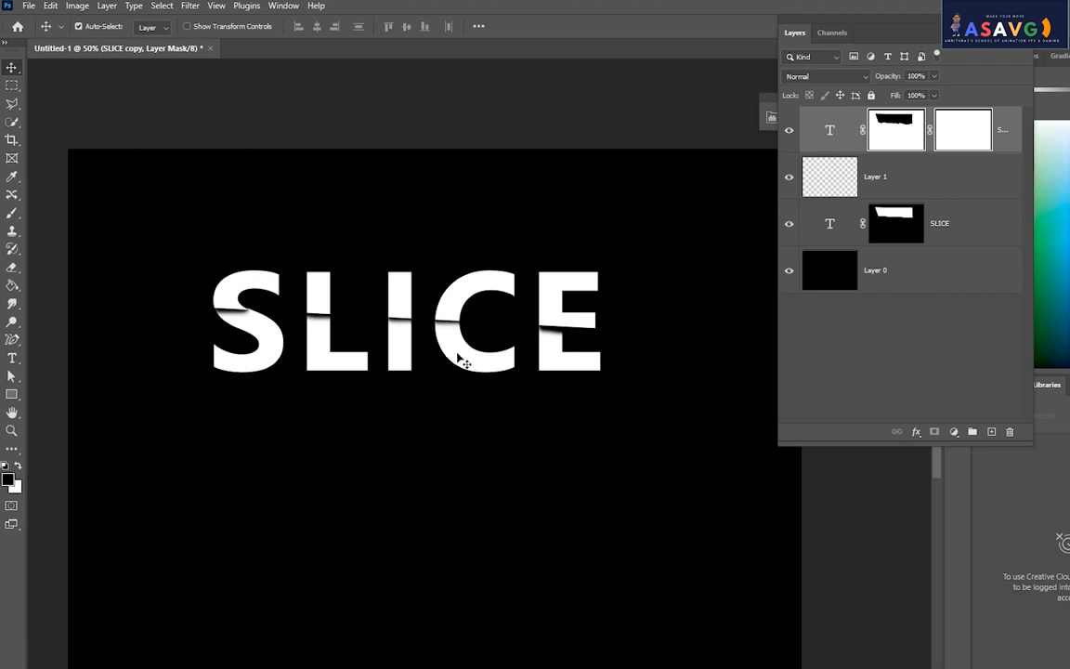
{"action": "key", "text": "Right"}
{"action": "key", "text": "Right"}
{"action": "key", "text": "Right"}
{"action": "key", "text": "Right"}
{"action": "key", "text": "Right"}
{"action": "key", "text": "Right"}
{"action": "key", "text": "Right"}
{"action": "key", "text": "Right"}
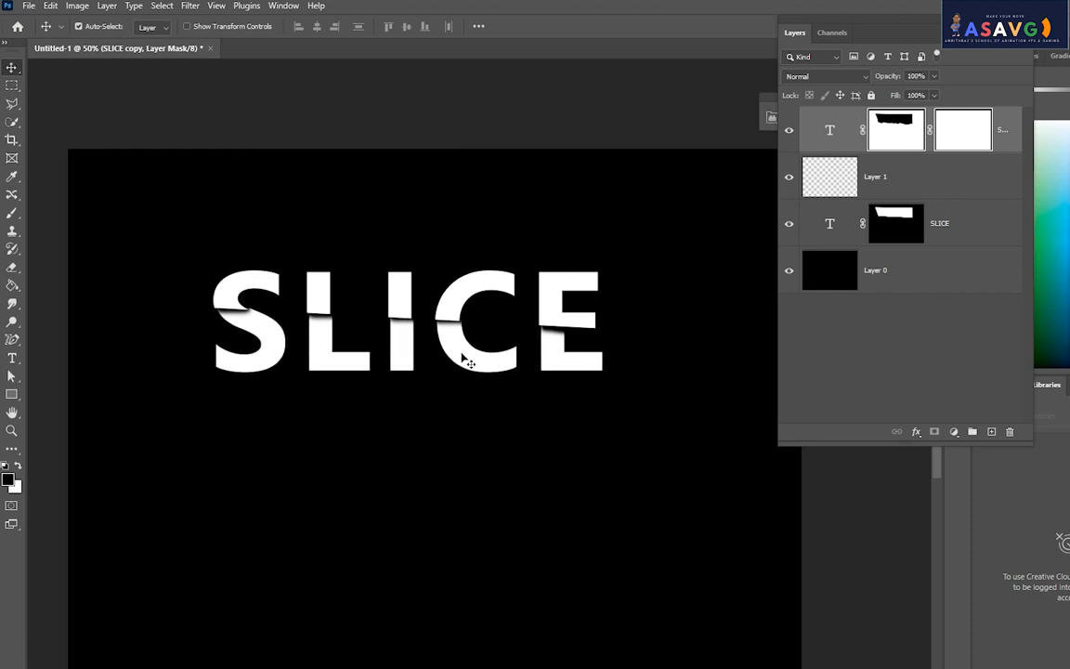
{"action": "key", "text": "Right"}
{"action": "key", "text": "Right"}
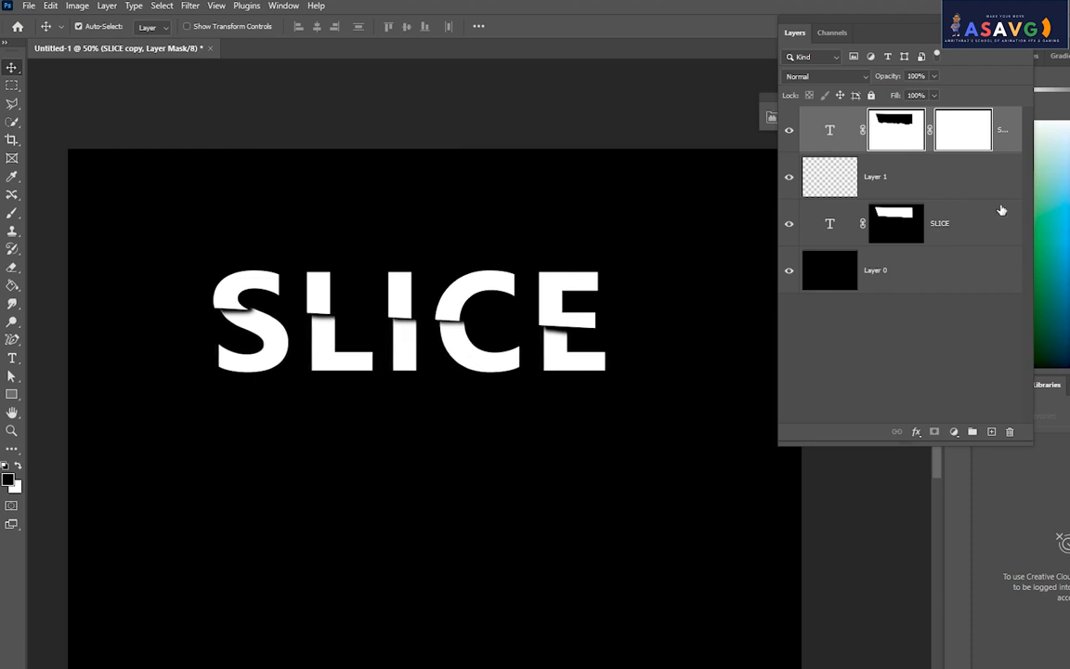
- Replace the black Layer 0 background with a Solid Color fill layer of #565454 beneath the SLICE layer
{"action": "left_click", "coordinate": [839, 283]}
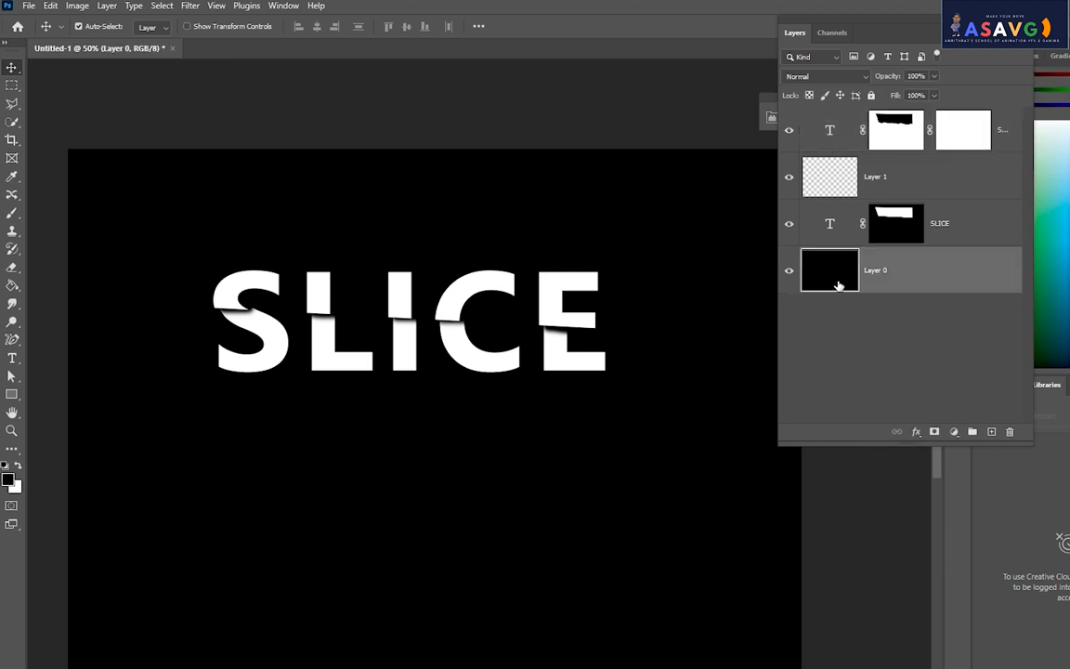
{"action": "key", "text": "Delete"}
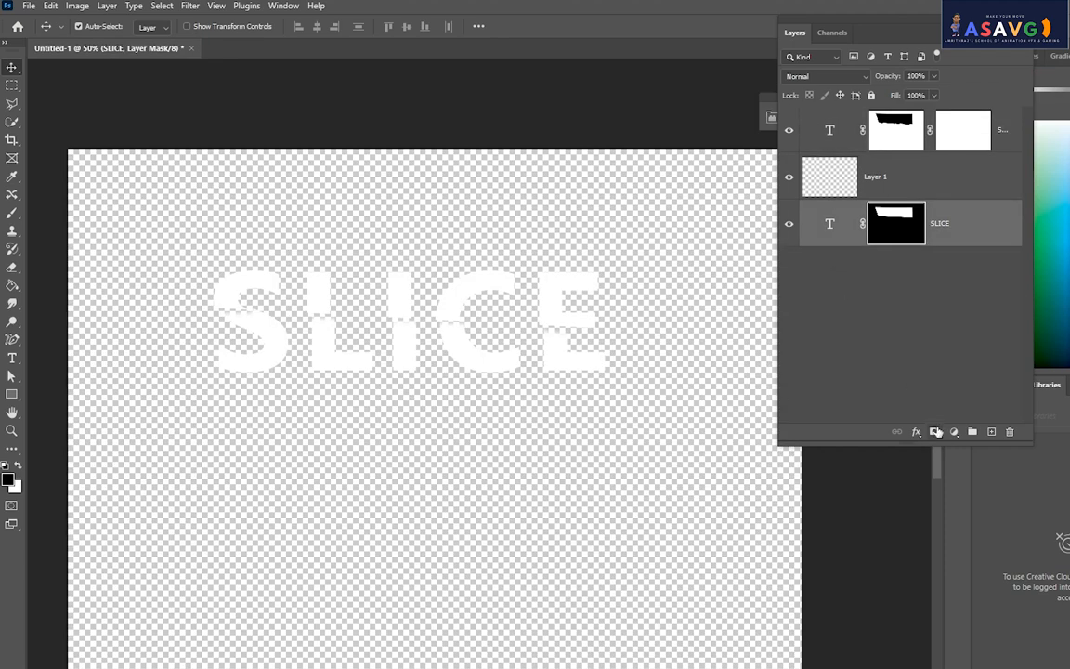
{"action": "left_click", "coordinate": [954, 432]}
{"action": "left_click", "coordinate": [1003, 447]}
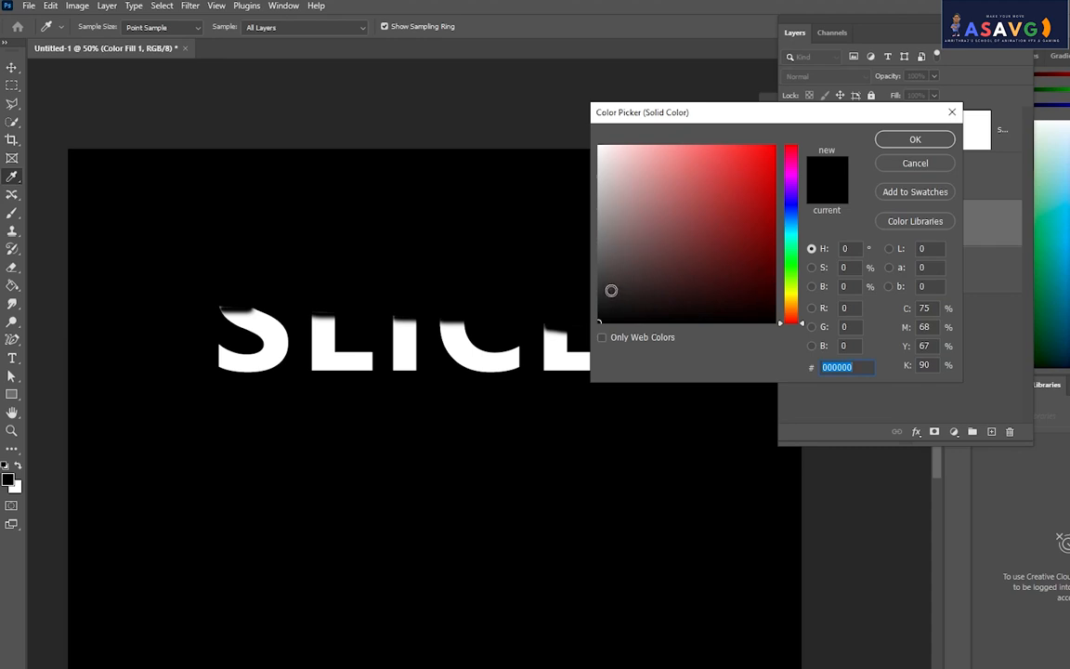
{"action": "left_click_drag", "start_coordinate": [610, 286], "coordinate": [600, 263]}
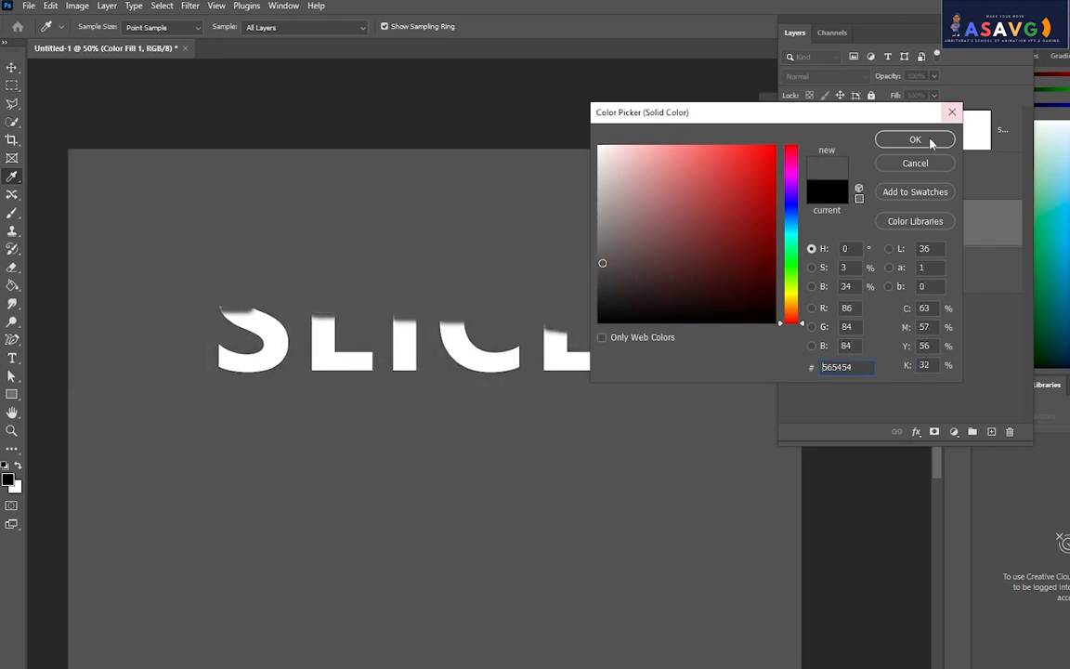
{"action": "left_click", "coordinate": [943, 139]}
{"action": "left_click_drag", "start_coordinate": [898, 285], "coordinate": [892, 293]}
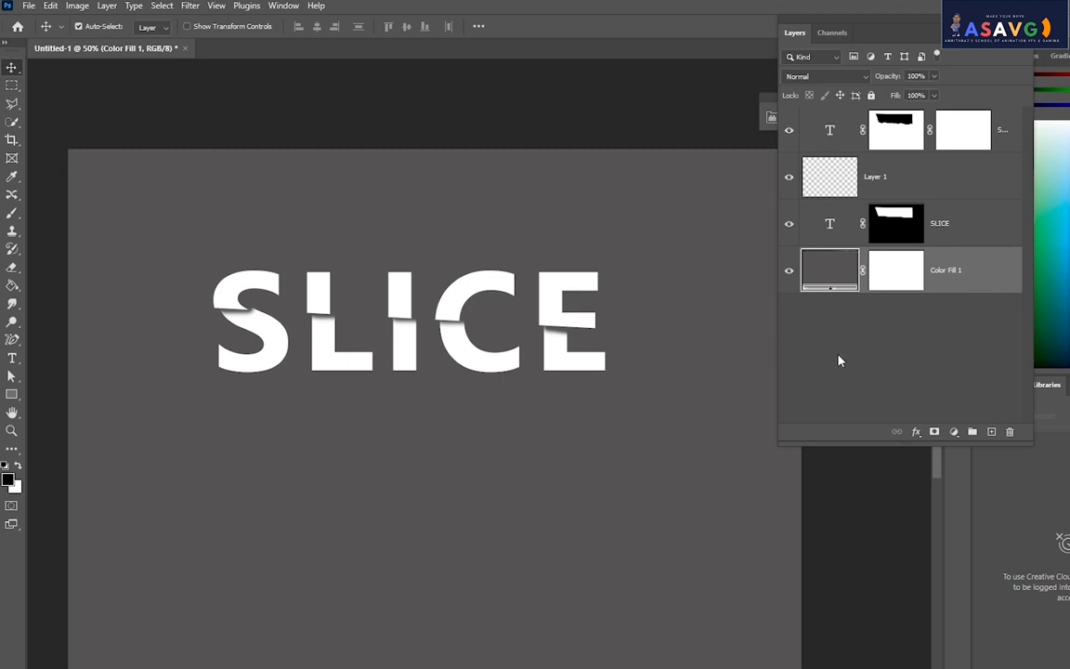
- Try red shades such as #790000 and #470000 for the Color Fill 1 background
{"action": "scroll", "coordinate": [432, 351], "scroll_direction": "up", "scroll_amount": 1}
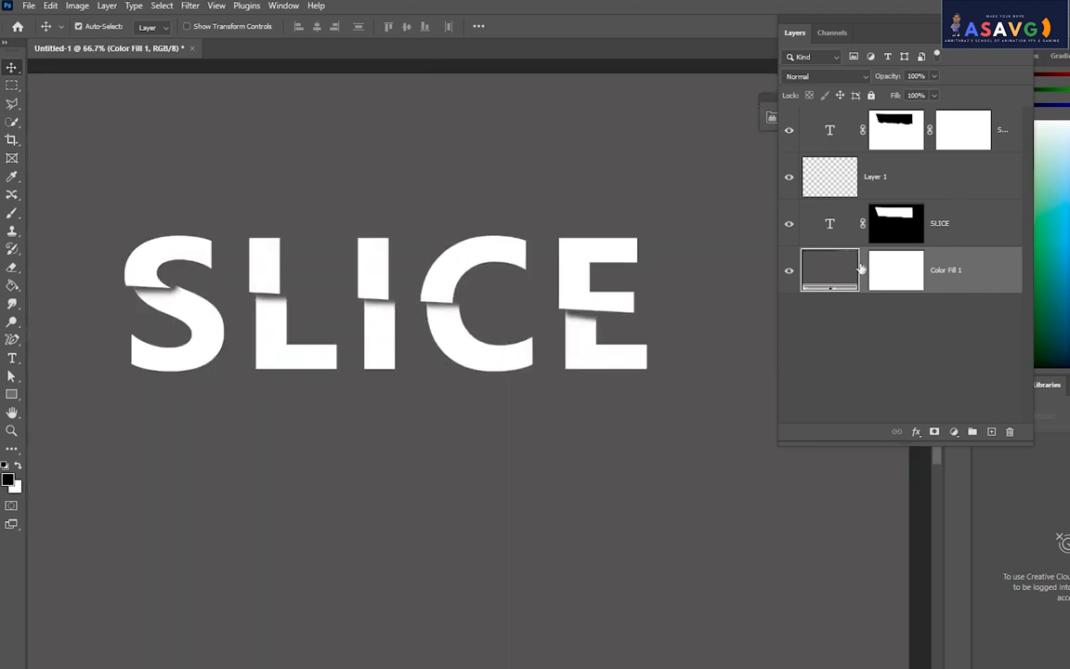
{"action": "left_click", "coordinate": [728, 210]}
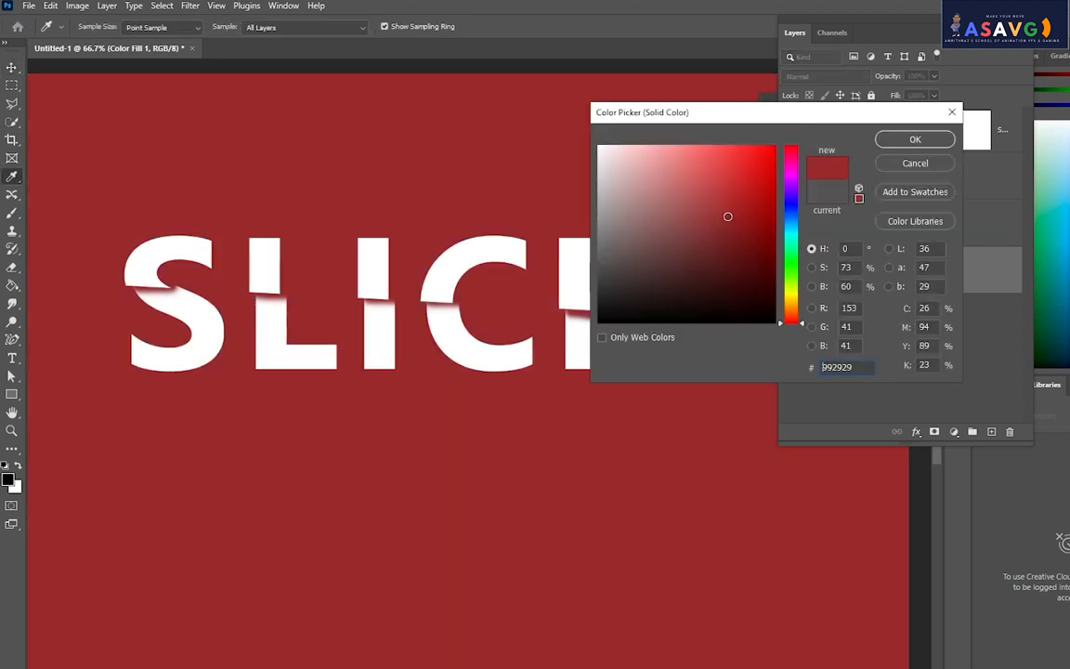
{"action": "left_click_drag", "start_coordinate": [728, 210], "coordinate": [743, 189]}
{"action": "left_click", "coordinate": [775, 239]}
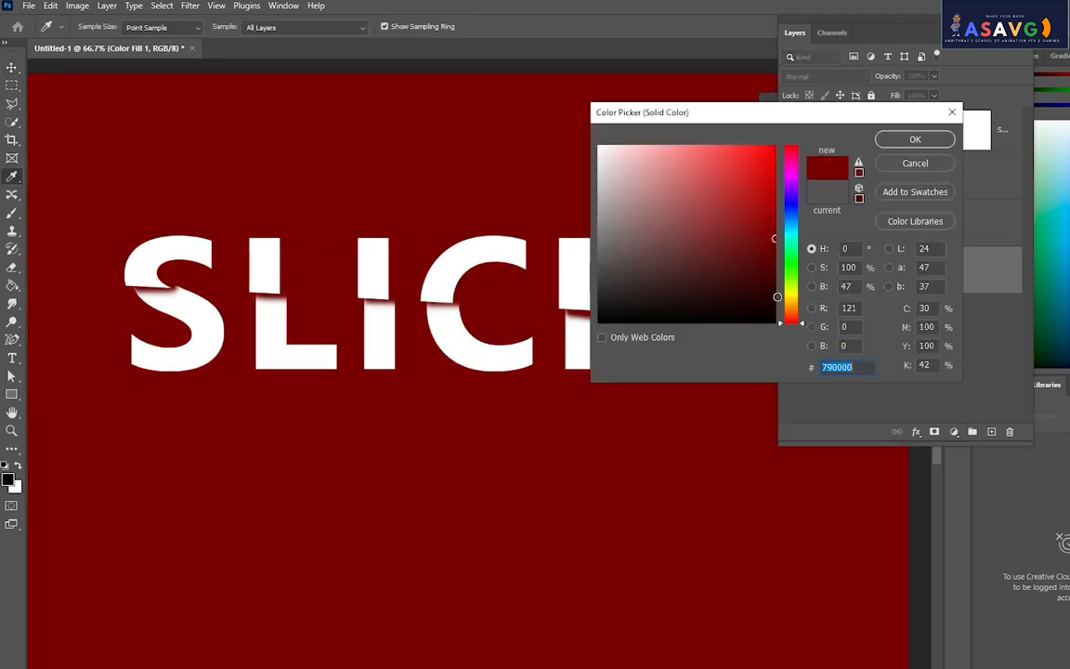
{"action": "mouse_move", "coordinate": [679, 264]}
{"action": "left_mouse_down"}
{"action": "mouse_move", "coordinate": [702, 258]}
{"action": "mouse_move", "coordinate": [718, 230]}
{"action": "mouse_move", "coordinate": [810, 312]}
{"action": "mouse_move", "coordinate": [669, 174]}
{"action": "mouse_move", "coordinate": [623, 174]}
{"action": "mouse_move", "coordinate": [640, 158]}
{"action": "mouse_move", "coordinate": [683, 203]}
{"action": "mouse_move", "coordinate": [792, 206]}
{"action": "mouse_move", "coordinate": [789, 273]}
{"action": "left_mouse_up"}
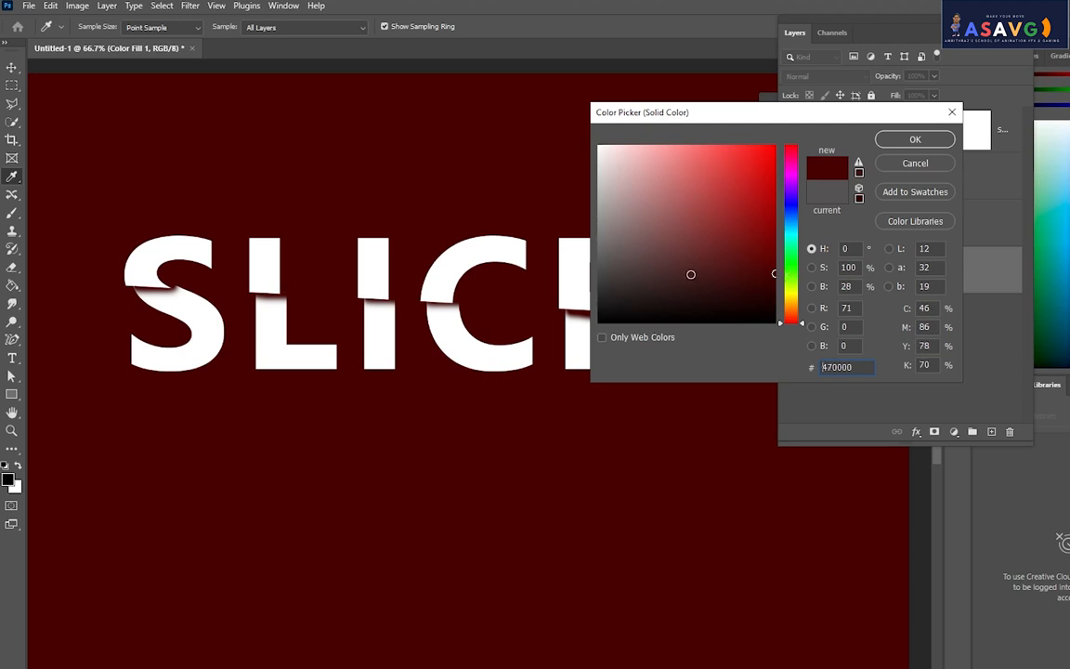
- Set the Color Fill 1 background to a very dark, near-black grey
{"action": "left_click", "coordinate": [611, 319]}
{"action": "left_click_drag", "start_coordinate": [610, 290], "coordinate": [607, 299]}
{"action": "left_click", "coordinate": [891, 143]}
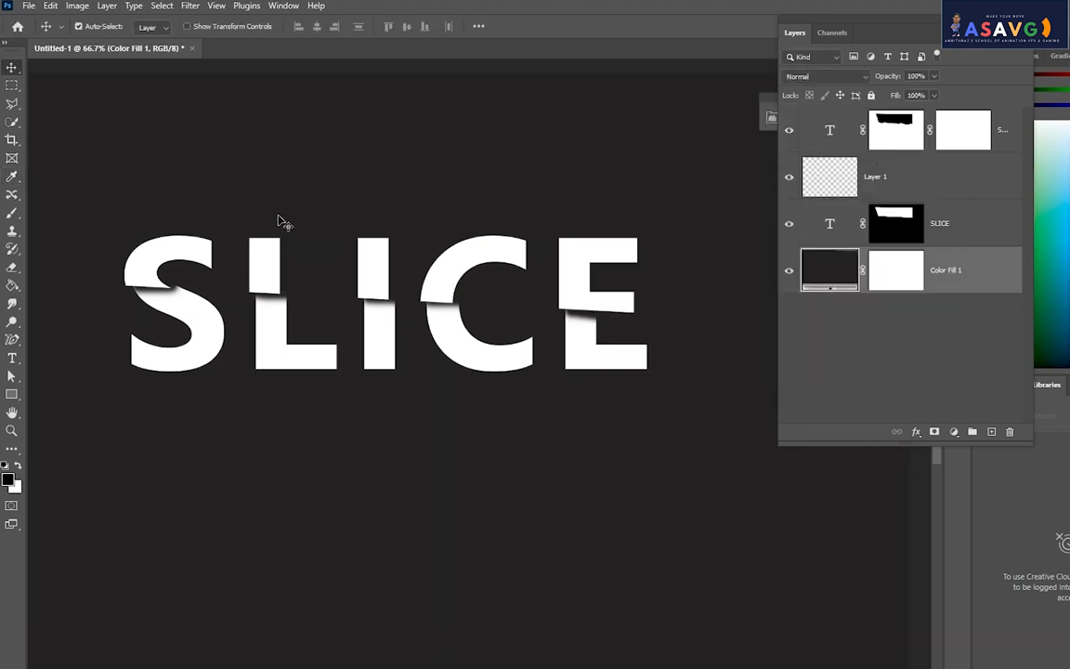
- Merge the two SLICE text layers and Layer 1 into one layer, and shift the merged word slightly right and up
{"action": "key", "text": "ctrl+minus"}
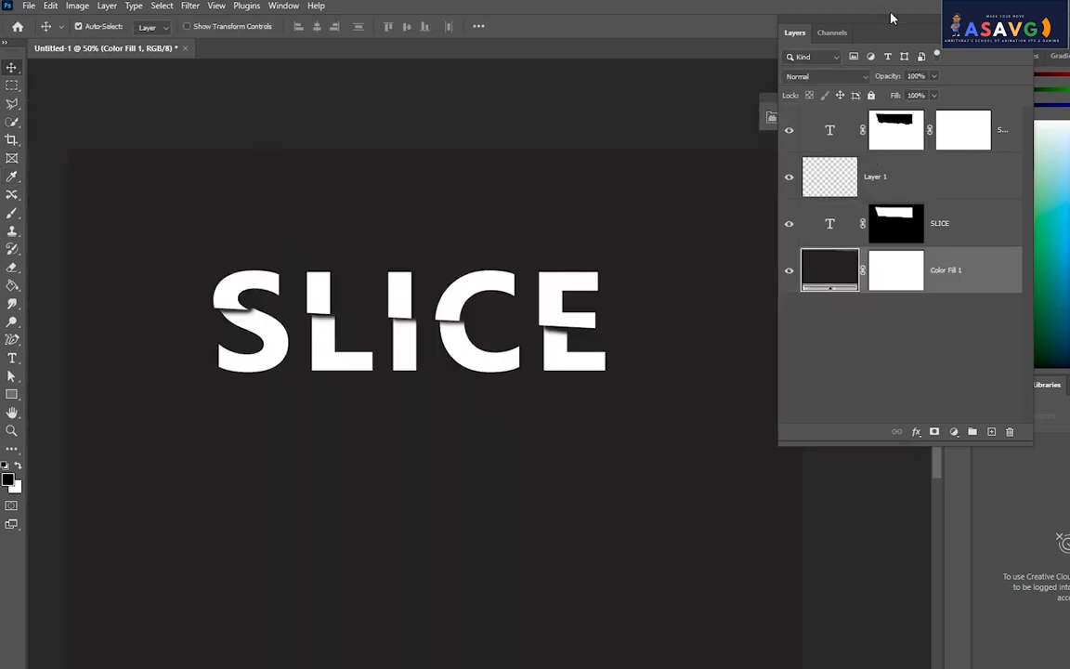
{"action": "left_click", "coordinate": [844, 233]}
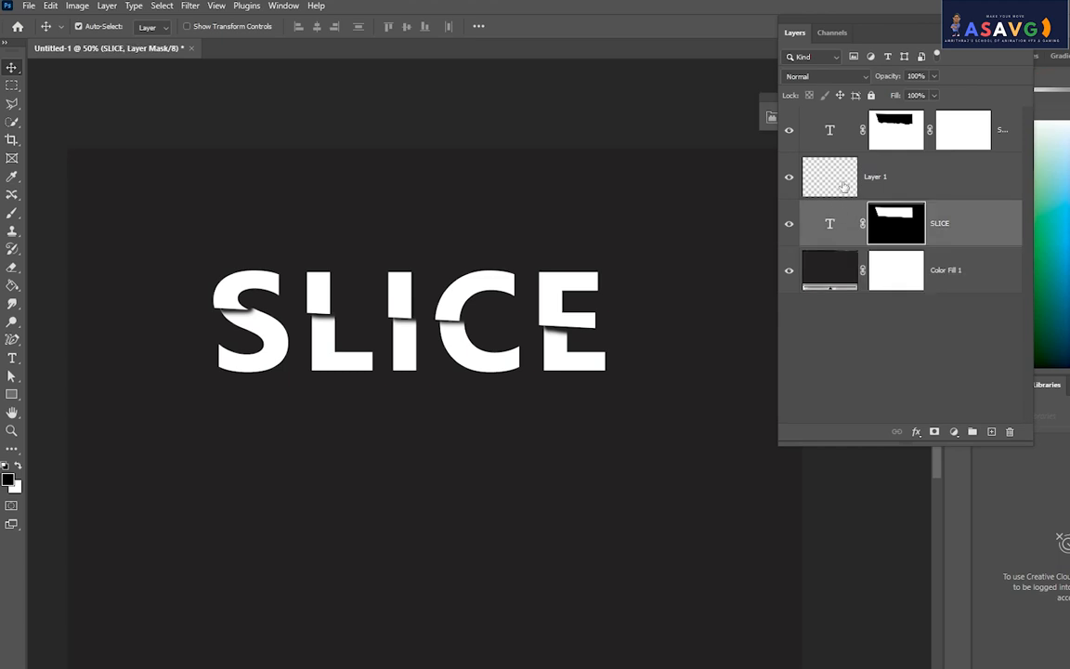
{"action": "left_click", "coordinate": [841, 177], "text": "shift"}
{"action": "left_click", "coordinate": [841, 130], "text": "shift"}
{"action": "key", "text": "ctrl+e"}
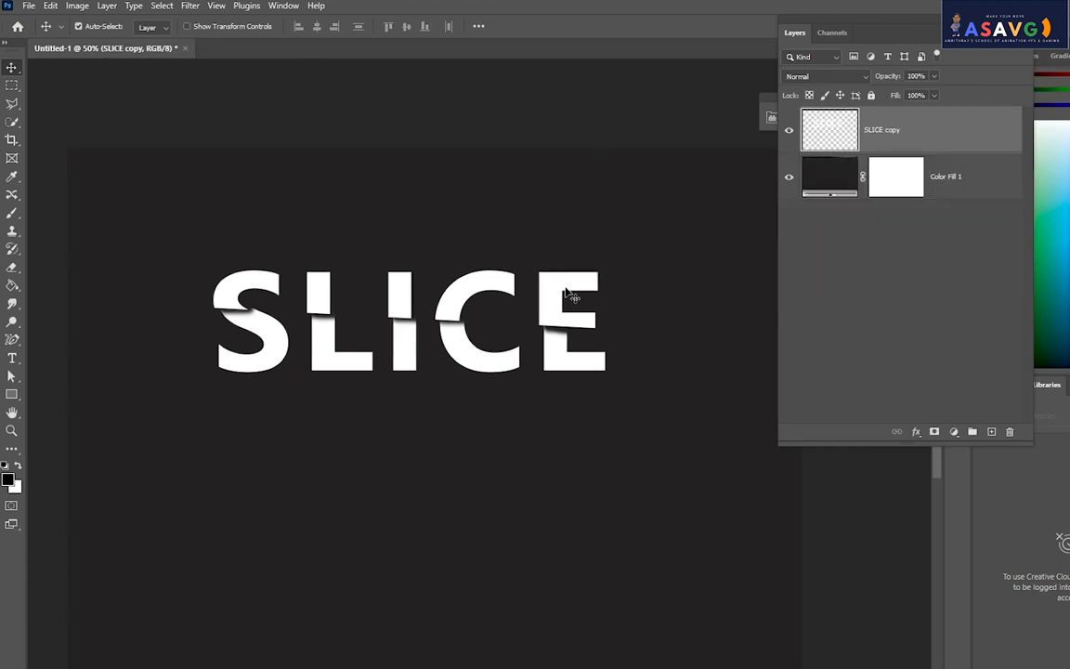
{"action": "left_click_drag", "start_coordinate": [416, 359], "coordinate": [469, 342]}
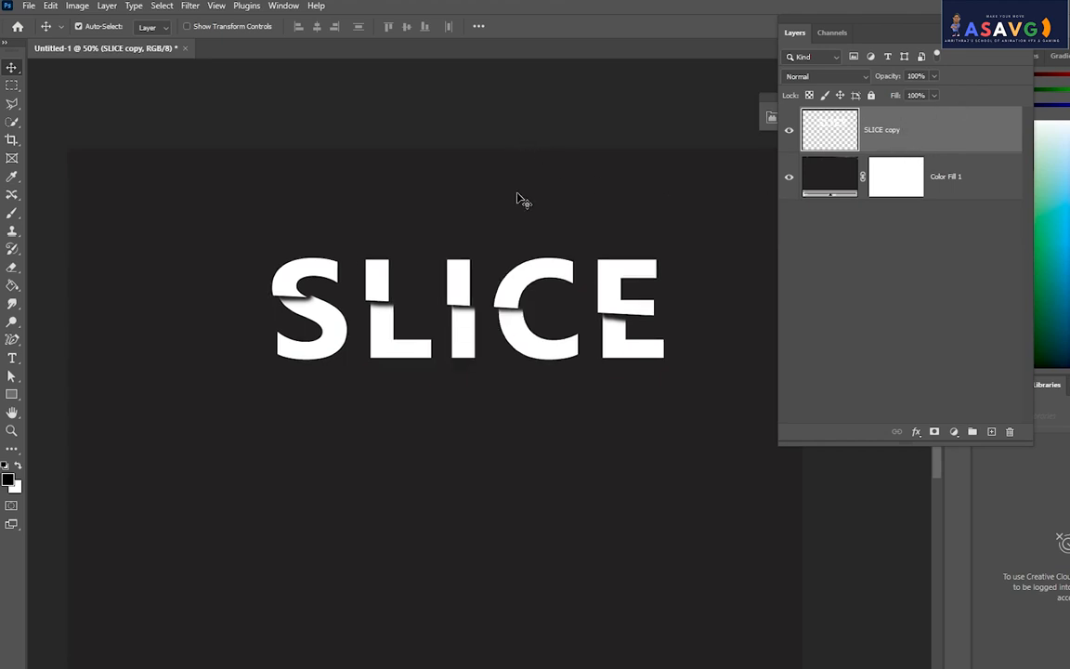
- Create a vertically flipped duplicate of the merged word and place it directly beneath the original as a reflection
{"action": "key", "text": "ctrl+j"}
{"action": "key", "text": "ctrl+t"}
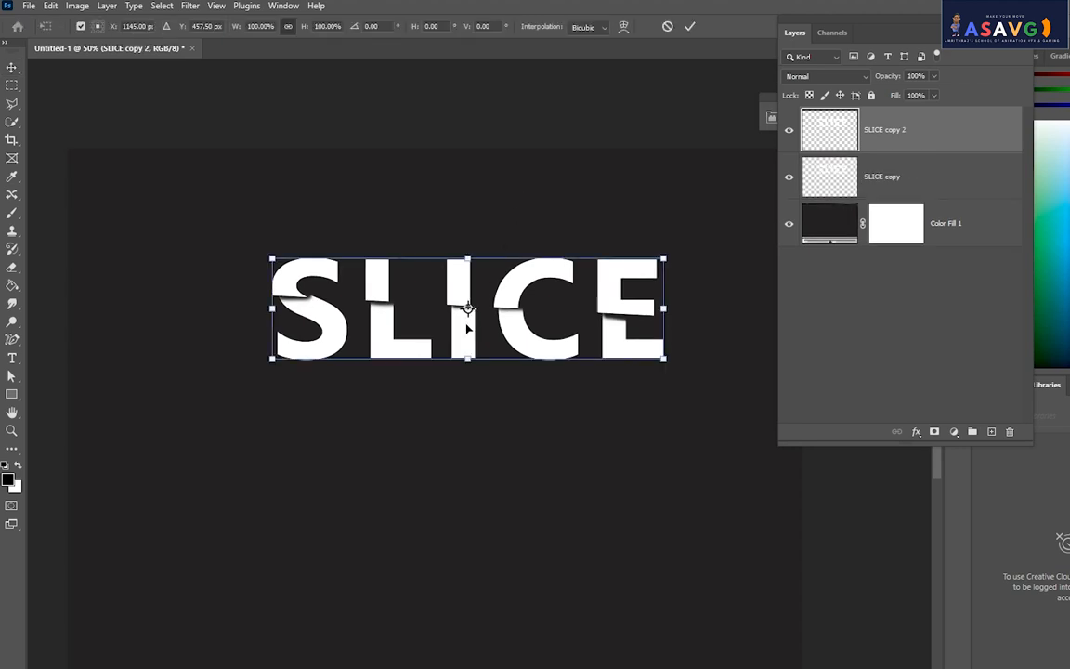
{"action": "right_click", "coordinate": [464, 316]}
{"action": "left_click", "coordinate": [506, 616]}
{"action": "left_click_drag", "start_coordinate": [465, 310], "coordinate": [472, 448]}
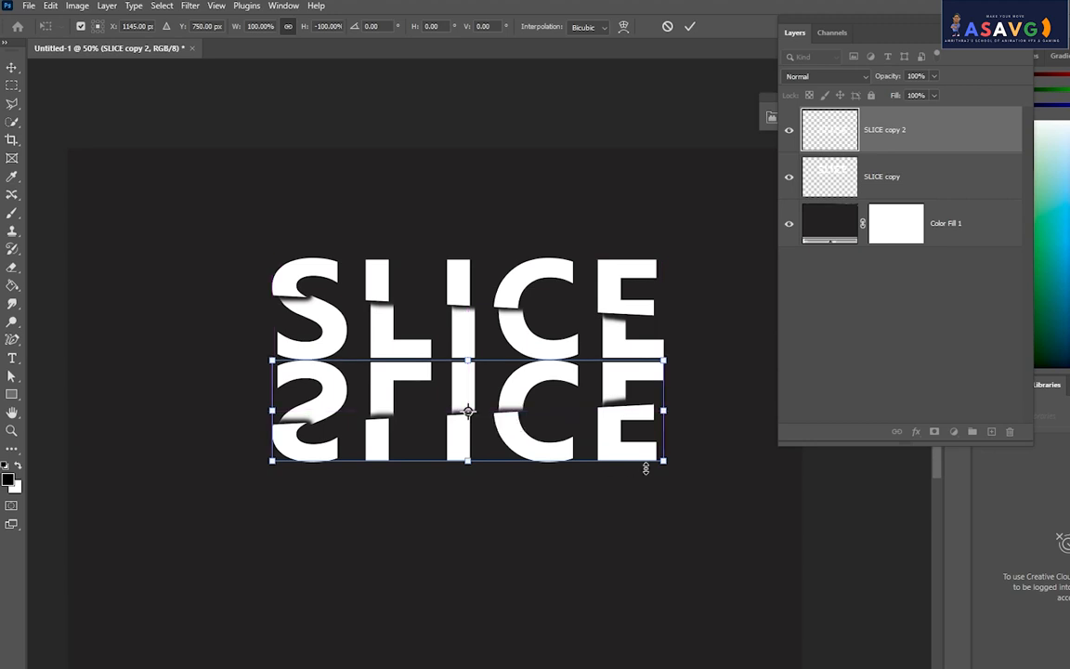
- Flare the reflection's bottom edge symmetrically with a Perspective transform of about 6.7°
{"action": "right_click", "coordinate": [506, 405]}
{"action": "left_click", "coordinate": [558, 475]}
{"action": "mouse_move", "coordinate": [665, 465]}
{"action": "left_mouse_down"}
{"action": "mouse_move", "coordinate": [681, 468]}
{"action": "mouse_move", "coordinate": [678, 460]}
{"action": "left_mouse_up"}
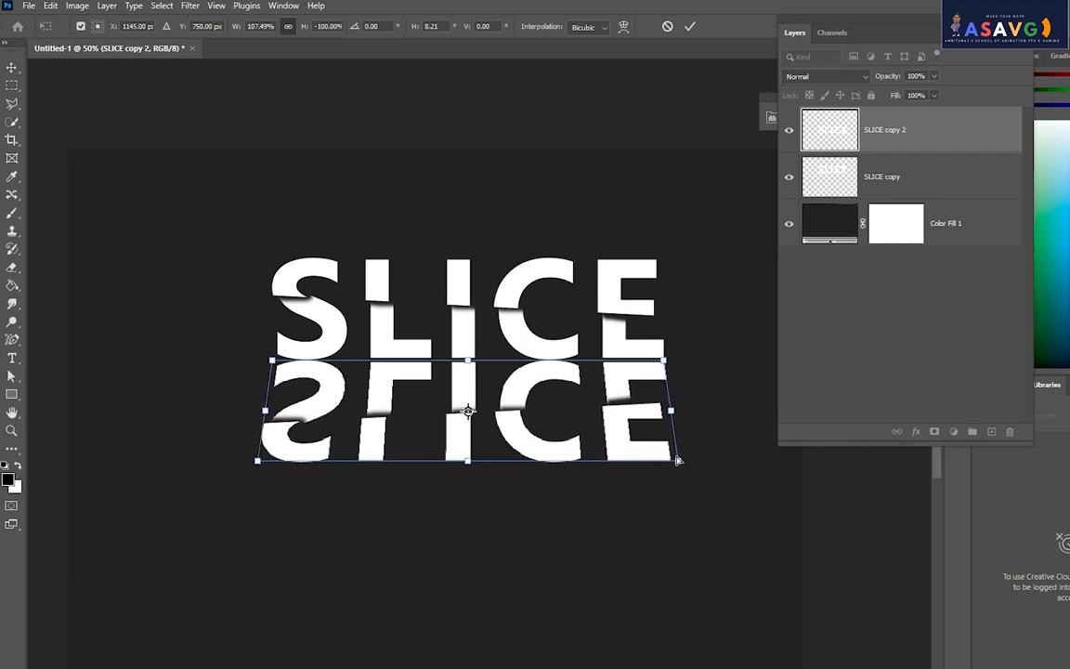
{"action": "left_click_drag", "start_coordinate": [683, 466], "coordinate": [795, 506]}
{"action": "key", "text": "ctrl+z"}
{"action": "key", "text": "ctrl+z"}
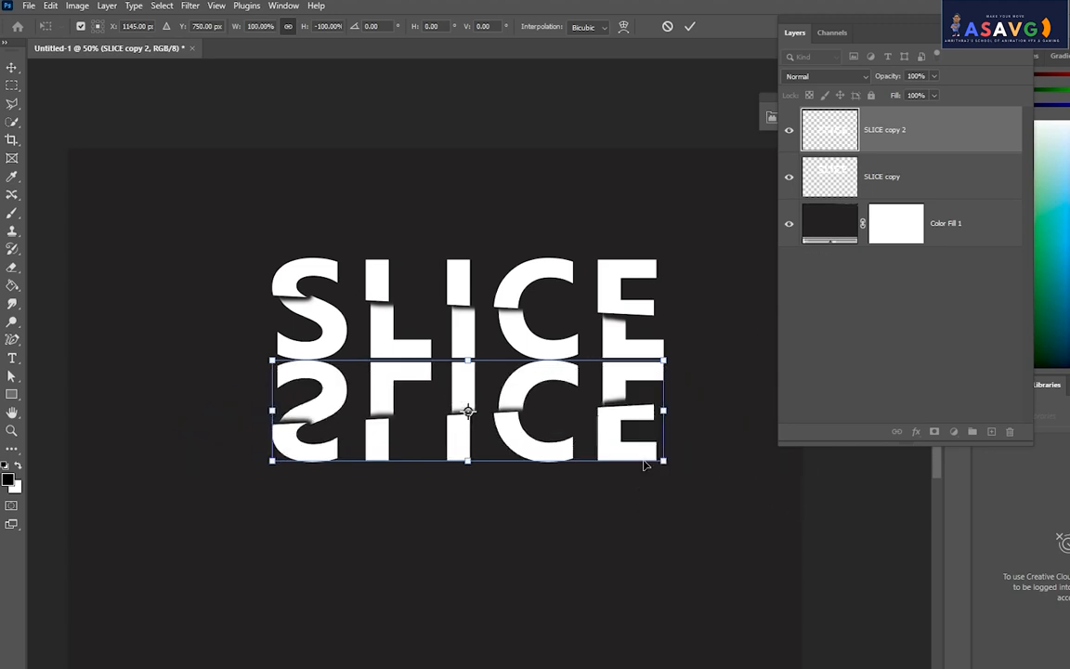
{"action": "left_click_drag", "start_coordinate": [665, 465], "coordinate": [677, 472]}
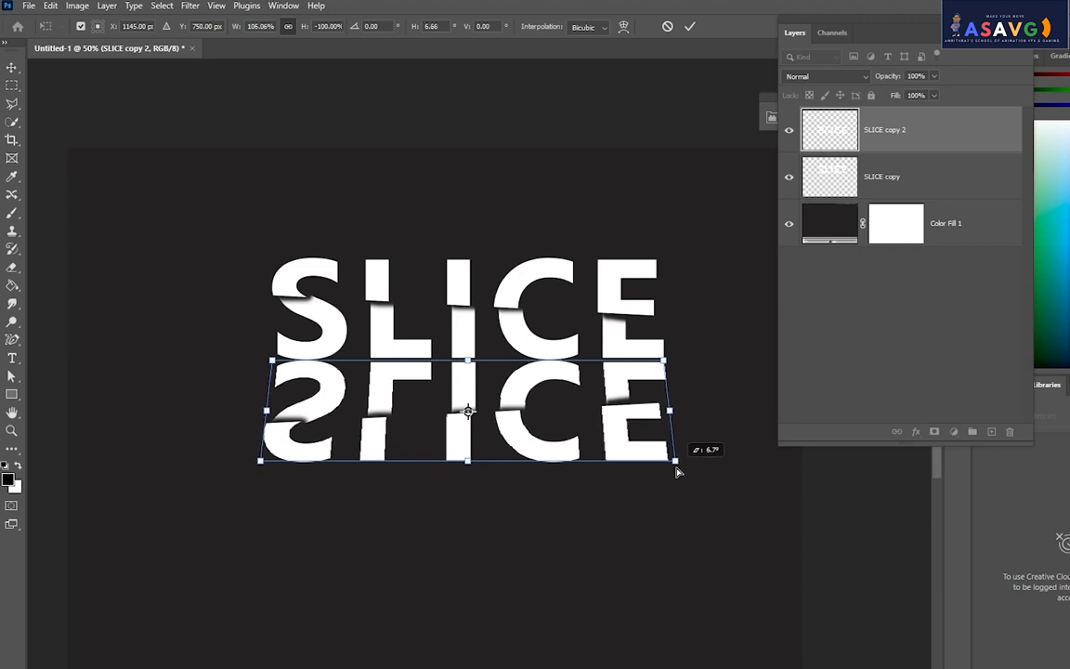
{"action": "key", "text": "Escape"}
- Squash the reflection vertically to about 33% of its height, keeping its upper edge against the word's base
{"action": "key", "text": "ctrl+t"}
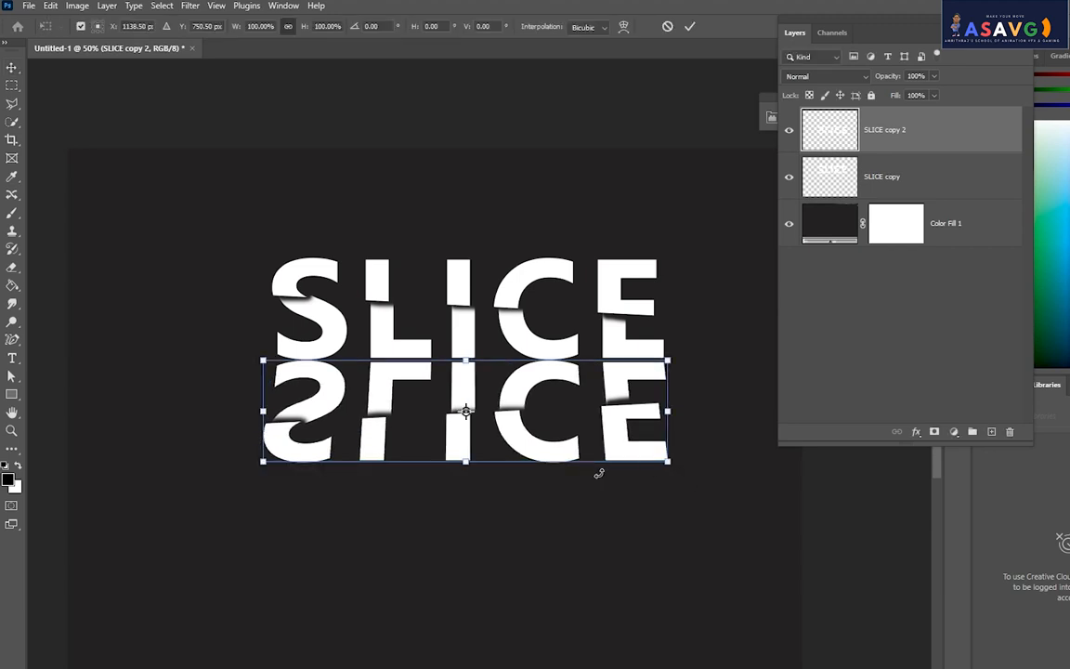
{"action": "left_click_drag", "start_coordinate": [465, 461], "coordinate": [479, 393]}
{"action": "key", "text": "ctrl+z"}
{"action": "key", "text": "ctrl+z"}
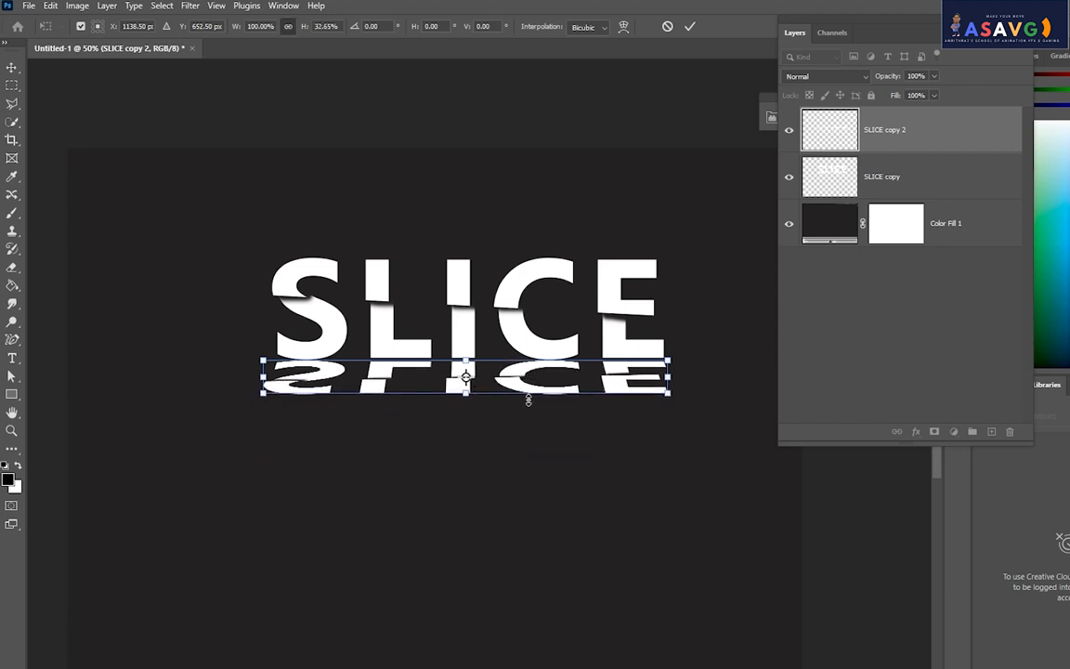
{"action": "key", "text": "Return"}
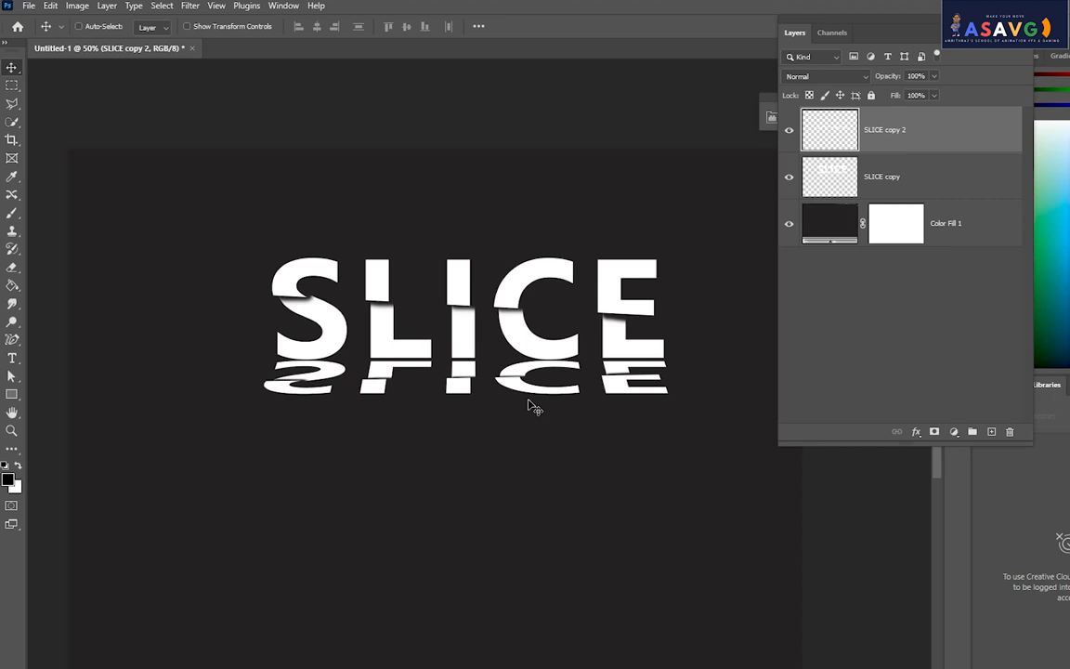
- Flatten the reflection further to about 52% of its height with Free Transform
{"action": "key", "text": "ctrl+t"}
{"action": "left_click_drag", "start_coordinate": [467, 395], "coordinate": [466, 378]}
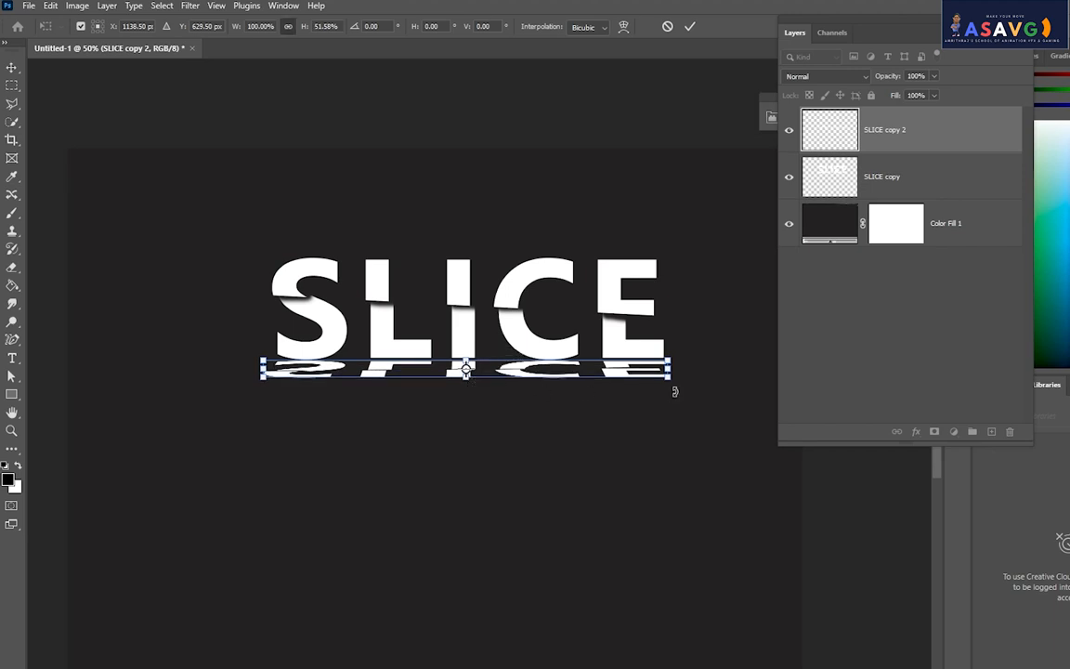
{"action": "left_click_drag", "start_coordinate": [665, 381], "coordinate": [724, 379]}
{"action": "key", "text": "ctrl+z"}
{"action": "key", "text": "Return"}
- Spread the flattened reflection's bottom edge well past both ends of the word with a Perspective transform
{"action": "key", "text": "ctrl+t"}
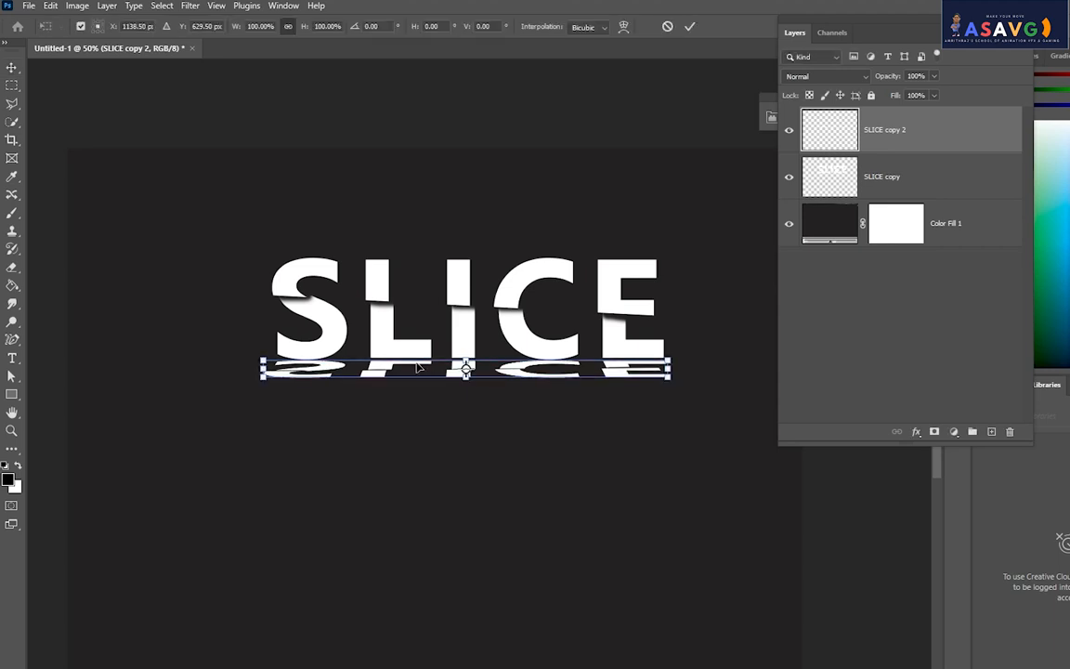
{"action": "right_click", "coordinate": [419, 369]}
{"action": "left_click", "coordinate": [444, 426]}
{"action": "left_click_drag", "start_coordinate": [674, 382], "coordinate": [742, 394]}
{"action": "key", "text": "Return"}
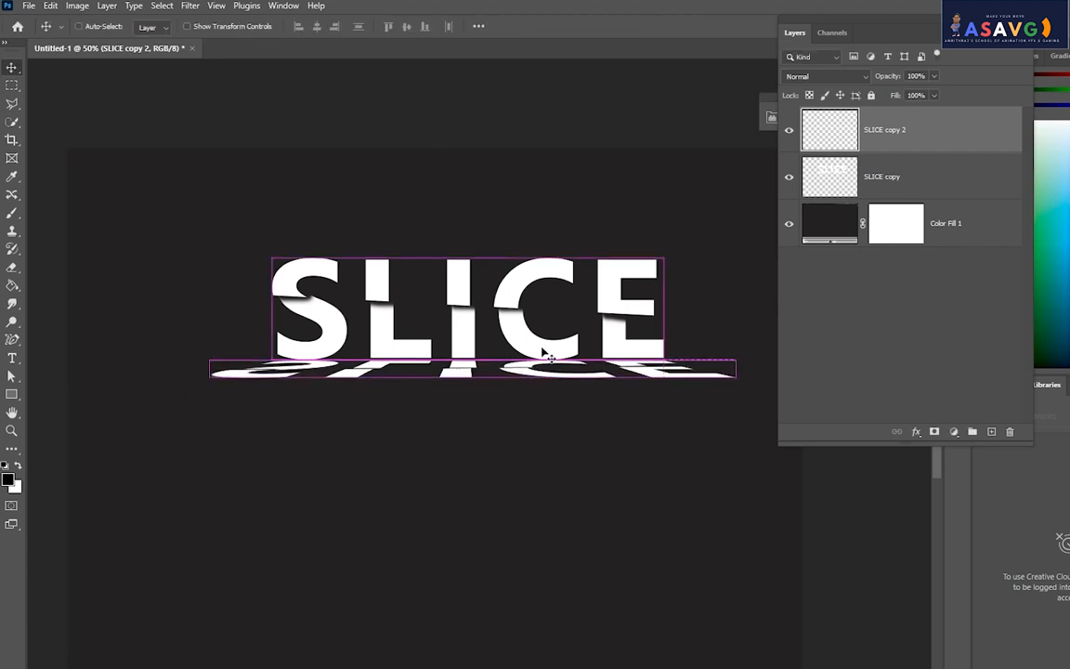
- Stretch the reflection downward to a height of about 70 px
{"action": "key", "text": "ctrl+t"}
{"action": "left_click_drag", "start_coordinate": [473, 370], "coordinate": [471, 382]}
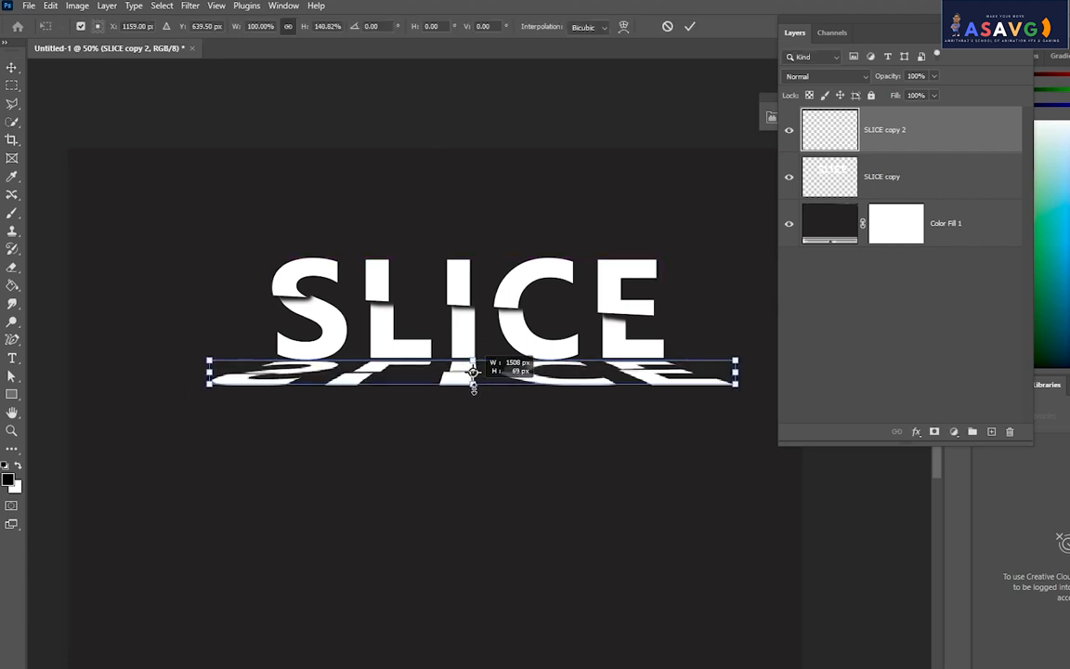
{"action": "key", "text": "ctrl+z"}
{"action": "mouse_move", "coordinate": [737, 380]}
{"action": "left_mouse_down"}
{"action": "mouse_move", "coordinate": [769, 371]}
{"action": "mouse_move", "coordinate": [737, 374]}
{"action": "left_mouse_up"}
{"action": "mouse_move", "coordinate": [473, 375]}
{"action": "left_mouse_down"}
{"action": "mouse_move", "coordinate": [480, 402]}
{"action": "mouse_move", "coordinate": [475, 385]}
{"action": "left_mouse_up"}
{"action": "key", "text": "Return"}
- Widen the reflection's bottom edge again in perspective until its outer letters nearly reach the right canvas edge
{"action": "key", "text": "ctrl+t"}
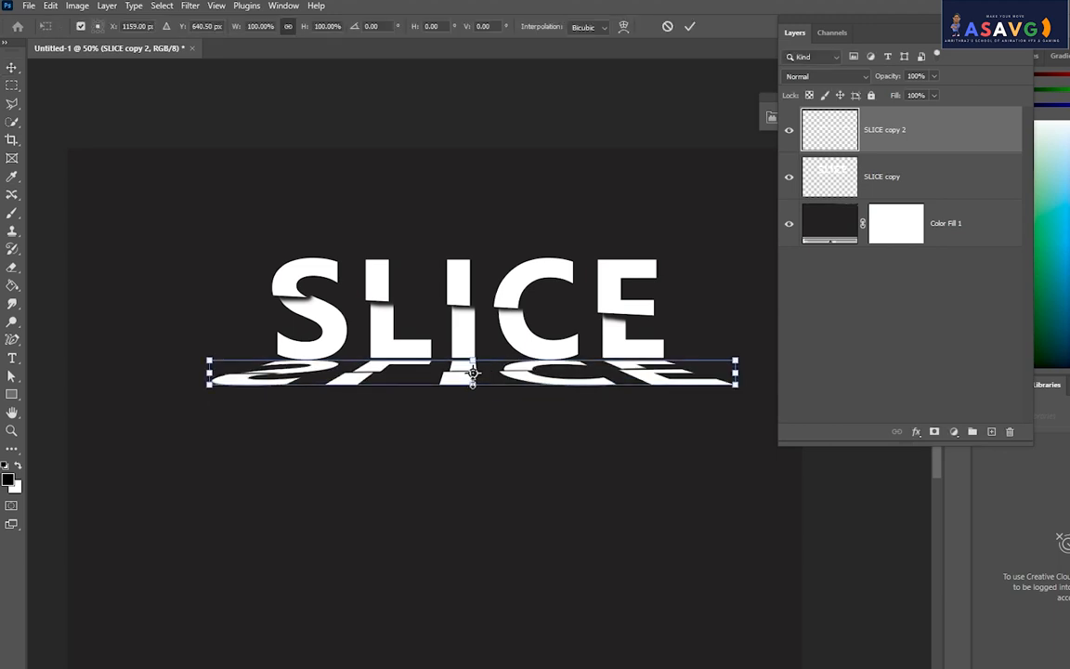
{"action": "right_click", "coordinate": [467, 376]}
{"action": "left_click", "coordinate": [494, 462]}
{"action": "left_click_drag", "start_coordinate": [736, 391], "coordinate": [792, 392]}
{"action": "key", "text": "Return"}
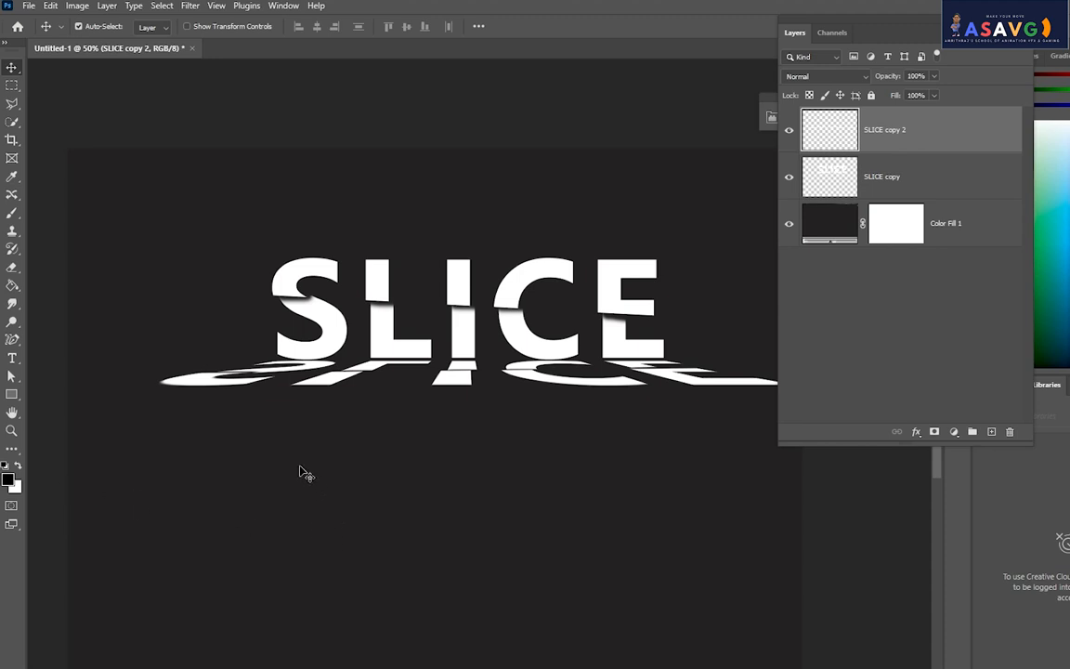
- Try a vertical perspective adjustment on the left end of the reflection and undo it
{"action": "key", "text": "ctrl+t"}
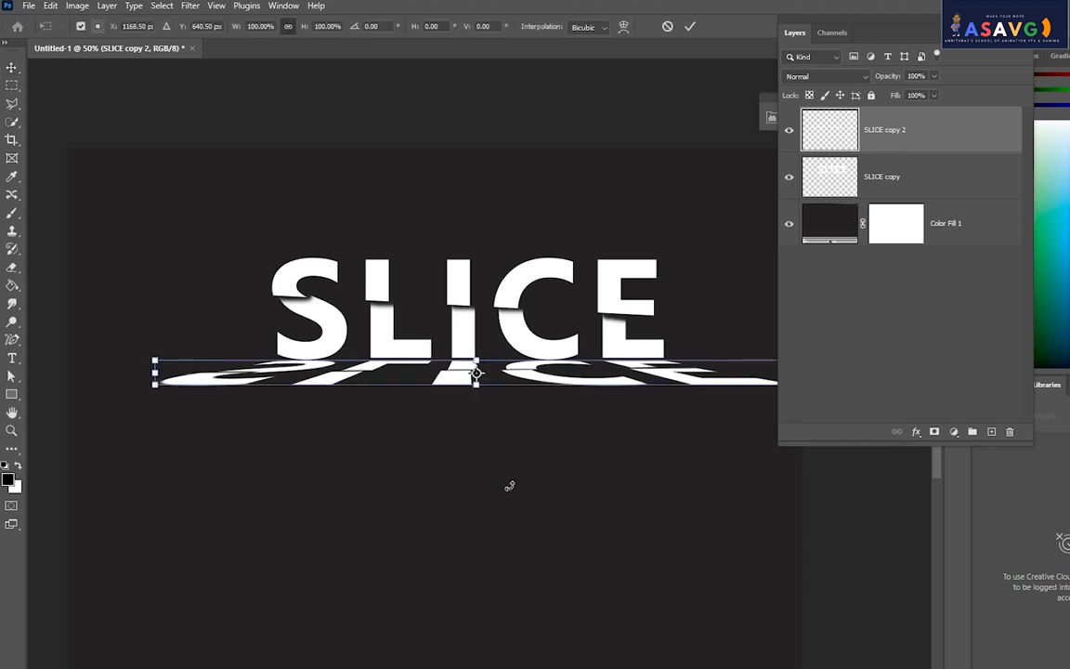
{"action": "right_click", "coordinate": [570, 384]}
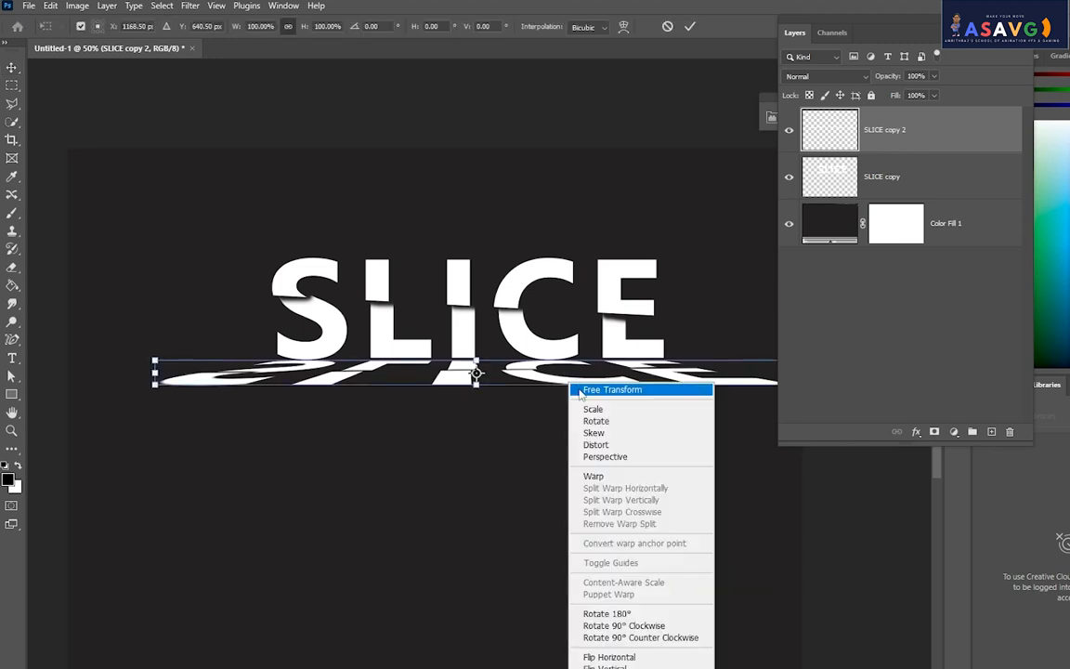
{"action": "left_click", "coordinate": [595, 452]}
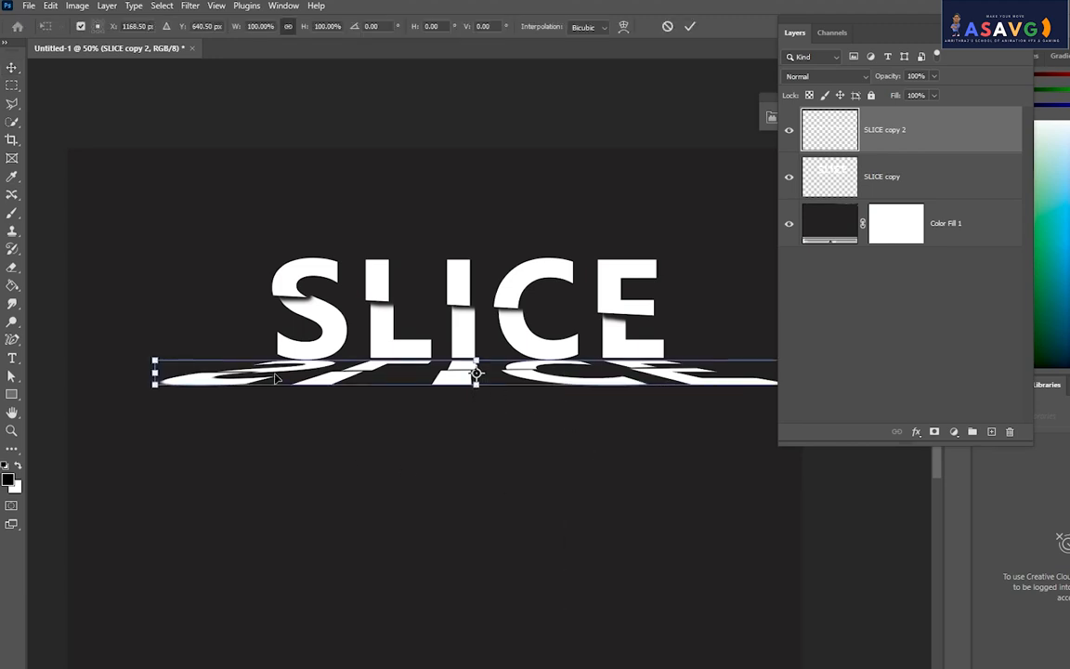
{"action": "left_click_drag", "start_coordinate": [154, 386], "coordinate": [155, 396]}
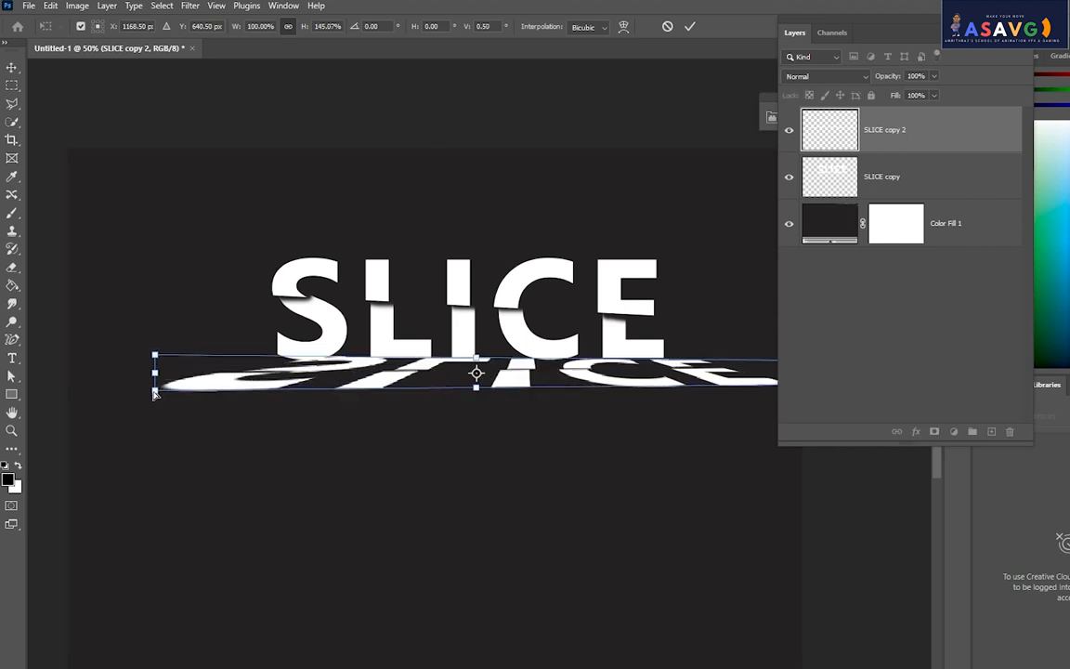
{"action": "key", "text": "ctrl+z"}
- Move the Layers panel clear of the reflection's right end and try small perspective adjustments there and along the bottom edge
{"action": "left_click_drag", "start_coordinate": [867, 37], "coordinate": [992, 54]}
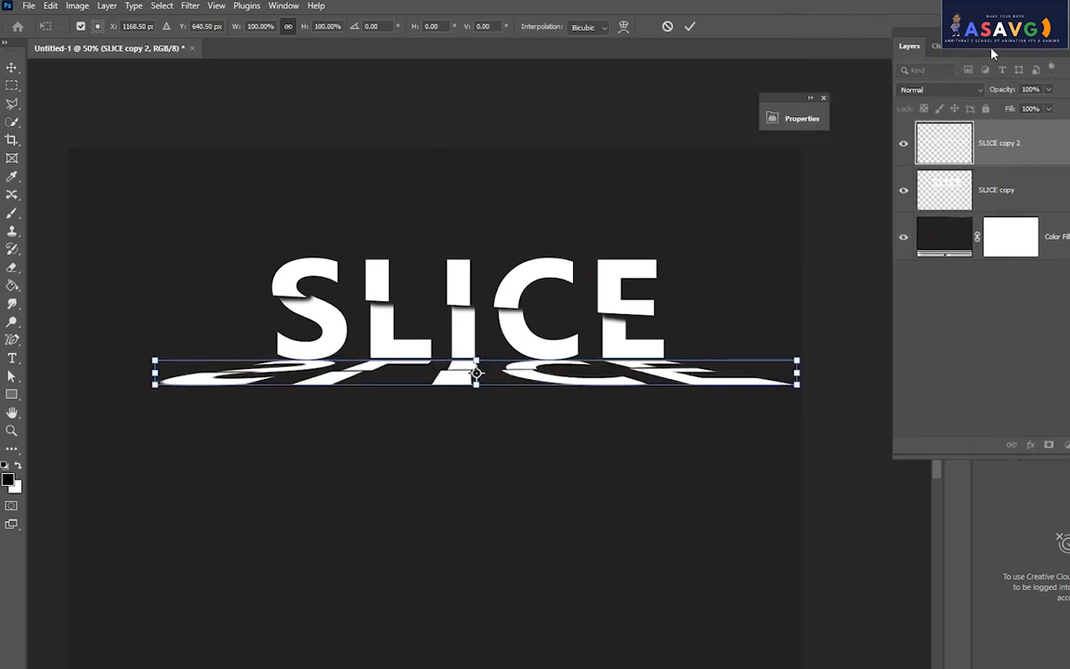
{"action": "left_click_drag", "start_coordinate": [797, 385], "coordinate": [799, 391]}
{"action": "key", "text": "ctrl+z"}
{"action": "left_click_drag", "start_coordinate": [477, 389], "coordinate": [477, 370]}
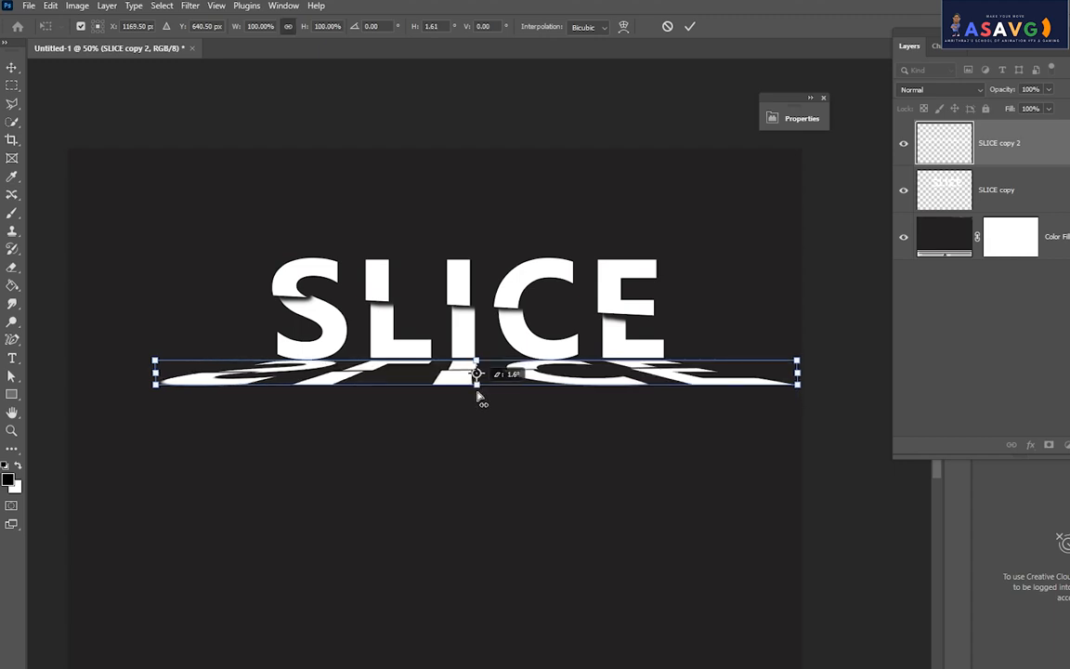
{"action": "left_click_drag", "start_coordinate": [796, 373], "coordinate": [797, 372]}
{"action": "key", "text": "ctrl+z"}
{"action": "key", "text": "ctrl+z"}
{"action": "key", "text": "ctrl+z"}
{"action": "key", "text": "ctrl+z"}
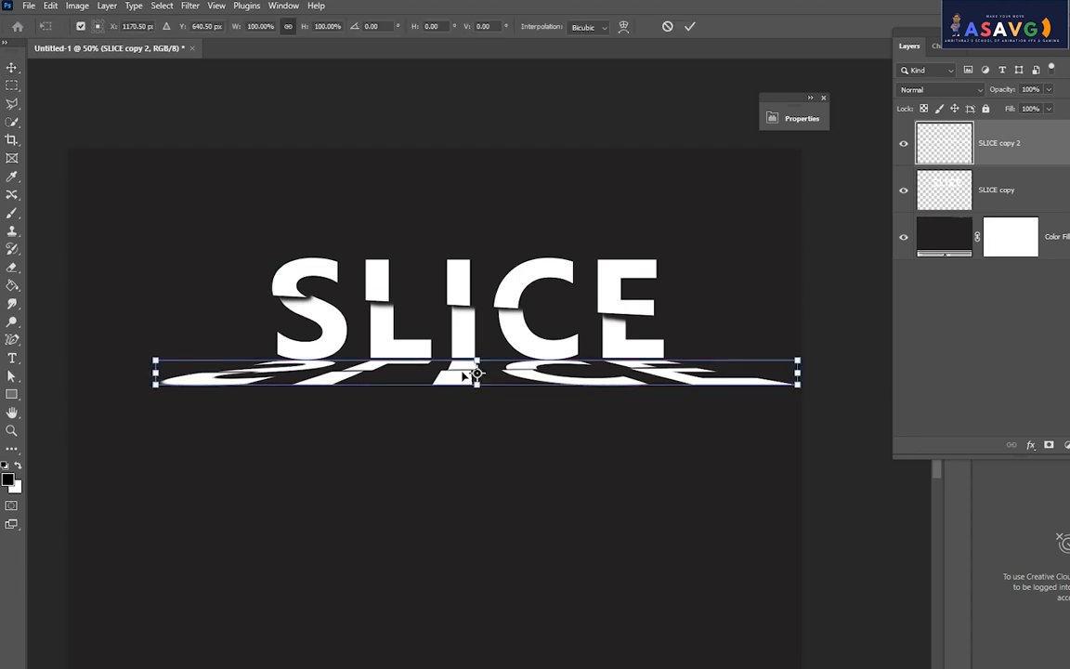
- Stretch the reflection slightly taller by extending its bottom edge downward
{"action": "left_click_drag", "start_coordinate": [476, 381], "coordinate": [476, 390]}
{"action": "key", "text": "Return"}
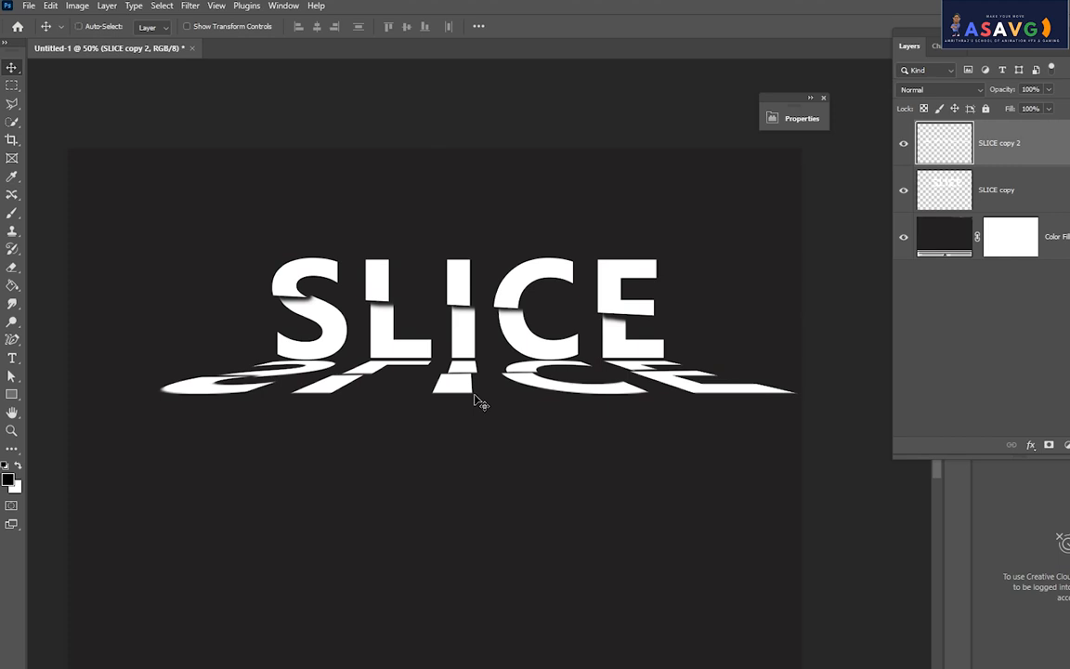
{"action": "key", "text": "ctrl+minus"}
- Try adding a layer mask to SLICE copy and brushing black along the bottom of the S, undoing both
{"action": "left_click", "coordinate": [976, 186]}
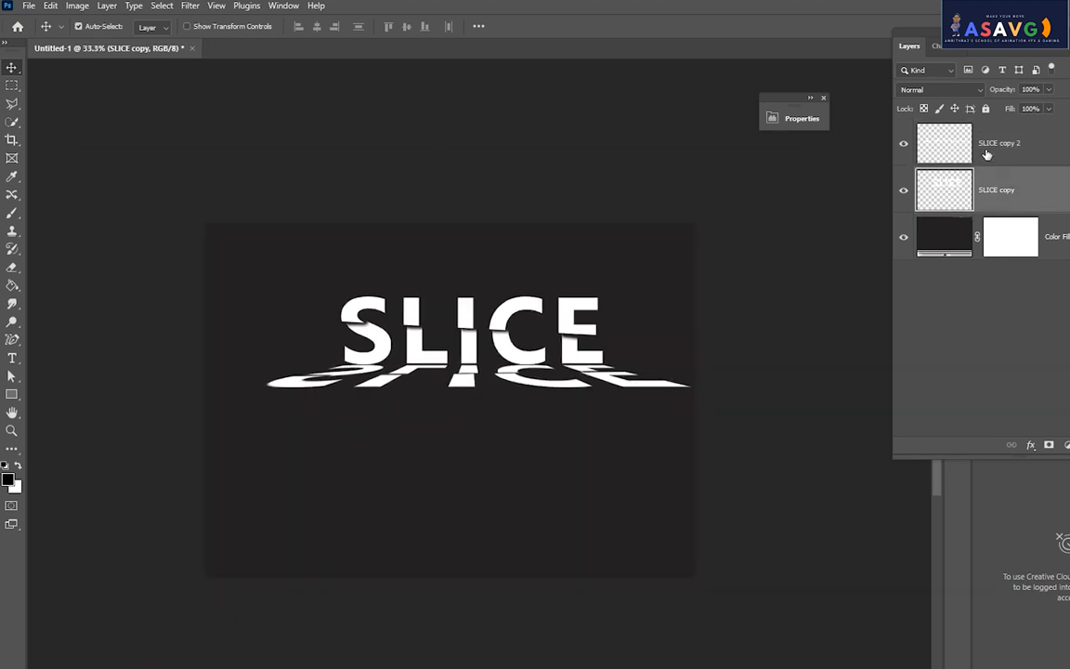
{"action": "left_click", "coordinate": [987, 154]}
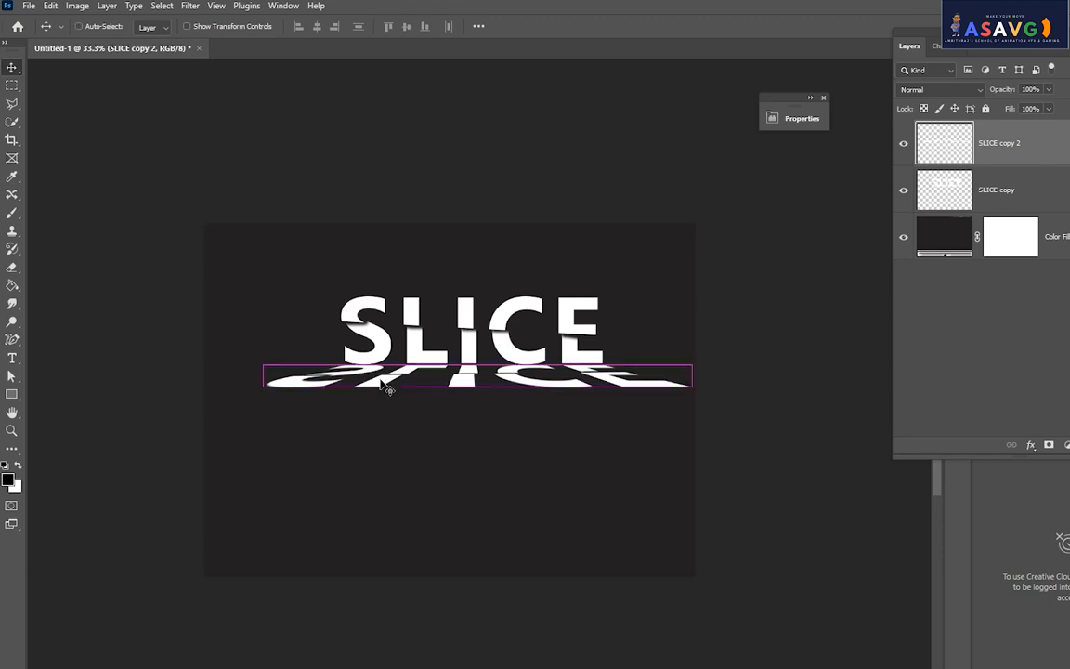
{"action": "key", "text": "ctrl+plus"}
{"action": "key", "text": "ctrl+plus"}
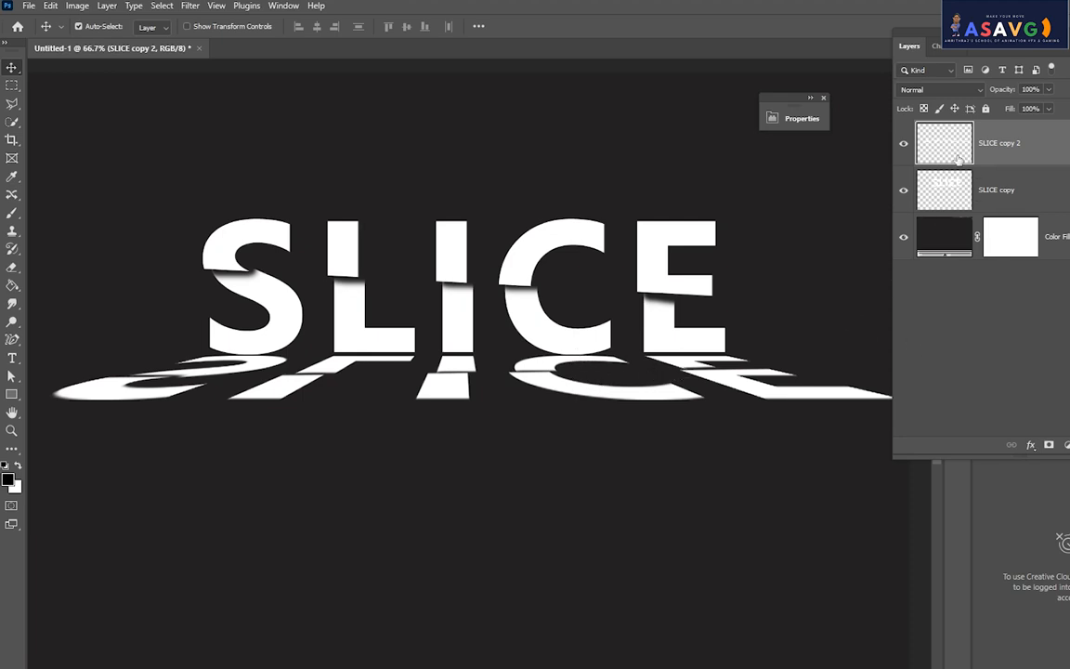
{"action": "left_click", "coordinate": [952, 206]}
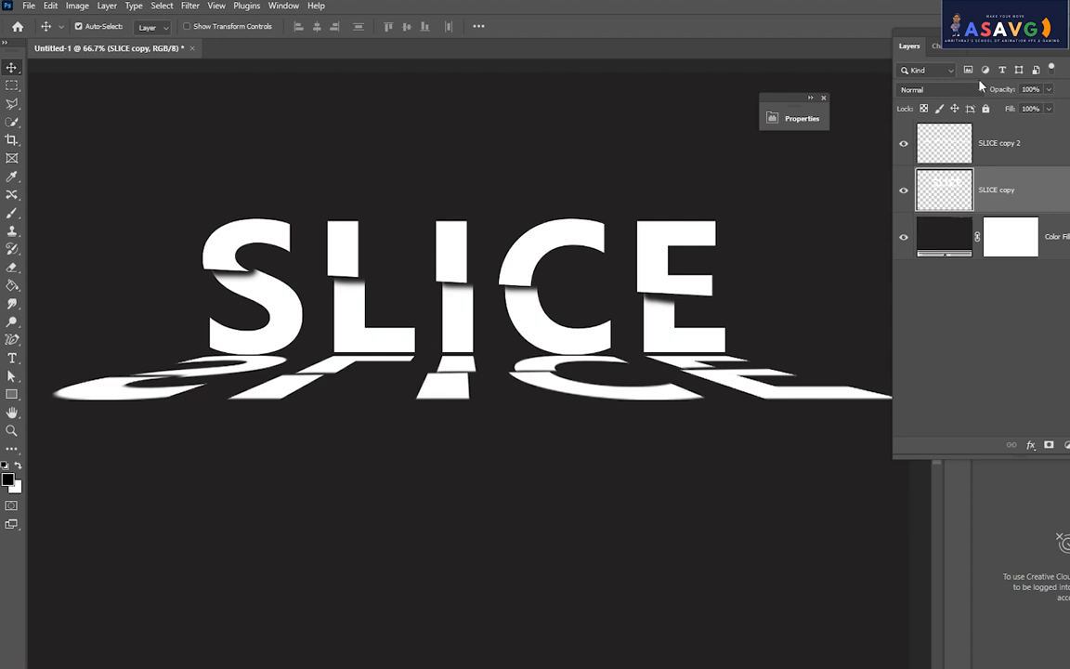
{"action": "left_click", "coordinate": [1034, 445]}
{"action": "left_click", "coordinate": [12, 213]}
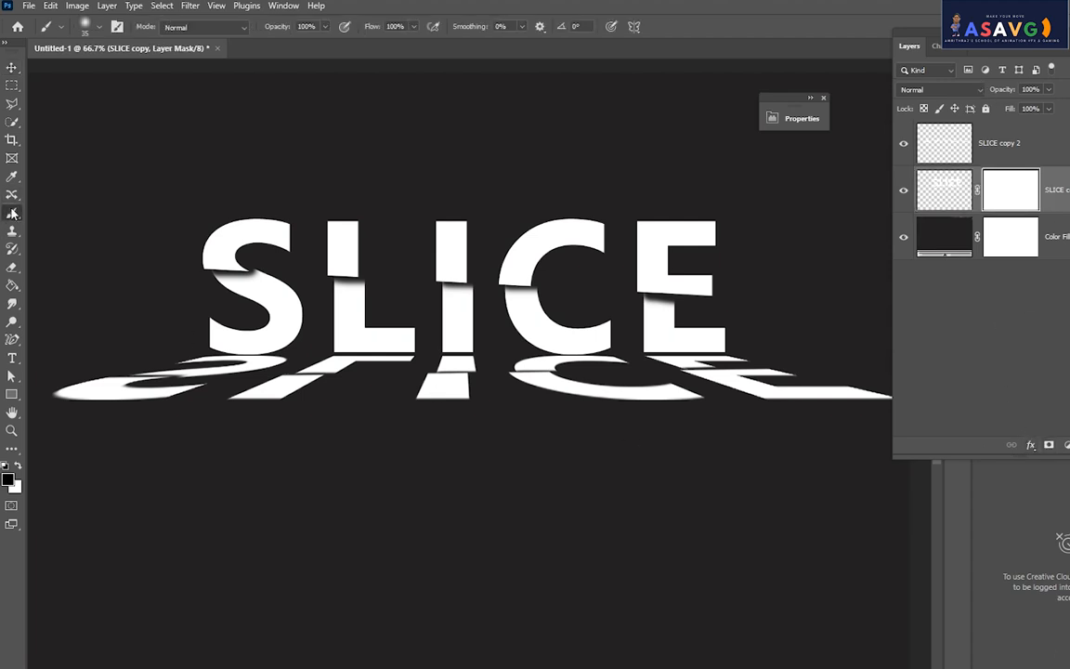
{"action": "left_click", "coordinate": [46, 215]}
{"action": "left_click_drag", "start_coordinate": [223, 347], "coordinate": [280, 347]}
{"action": "key", "text": "ctrl+z"}
{"action": "key", "text": "ctrl+z"}
- Place the SLICE copy 2 layer below SLICE copy and mask the reflection's top edge along the letter bases with a soft black brush
{"action": "left_click_drag", "start_coordinate": [958, 155], "coordinate": [991, 199]}
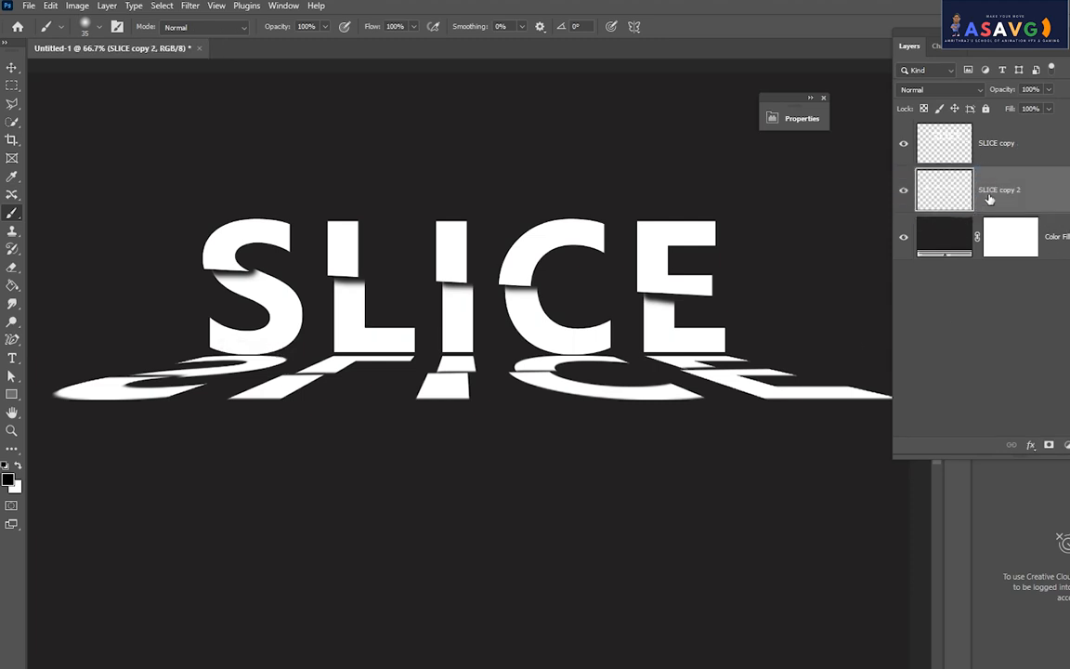
{"action": "mouse_move", "coordinate": [92, 378]}
{"action": "left_mouse_down"}
{"action": "mouse_move", "coordinate": [233, 354]}
{"action": "mouse_move", "coordinate": [561, 344]}
{"action": "left_mouse_up"}
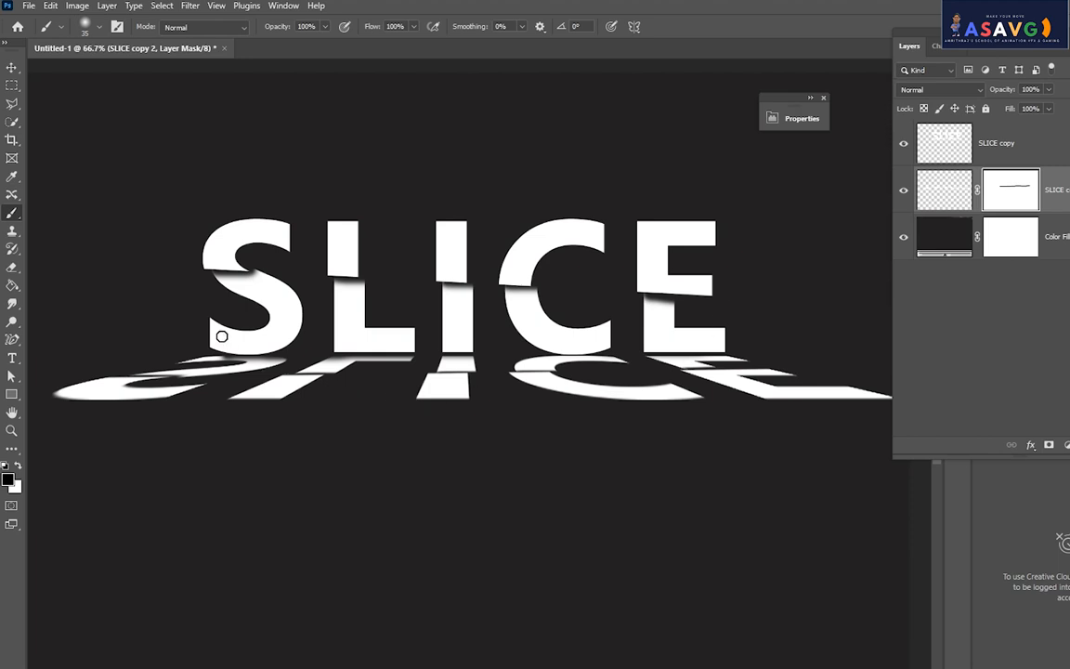
{"action": "key", "text": "bracketright"}
{"action": "left_click_drag", "start_coordinate": [244, 358], "coordinate": [357, 357]}
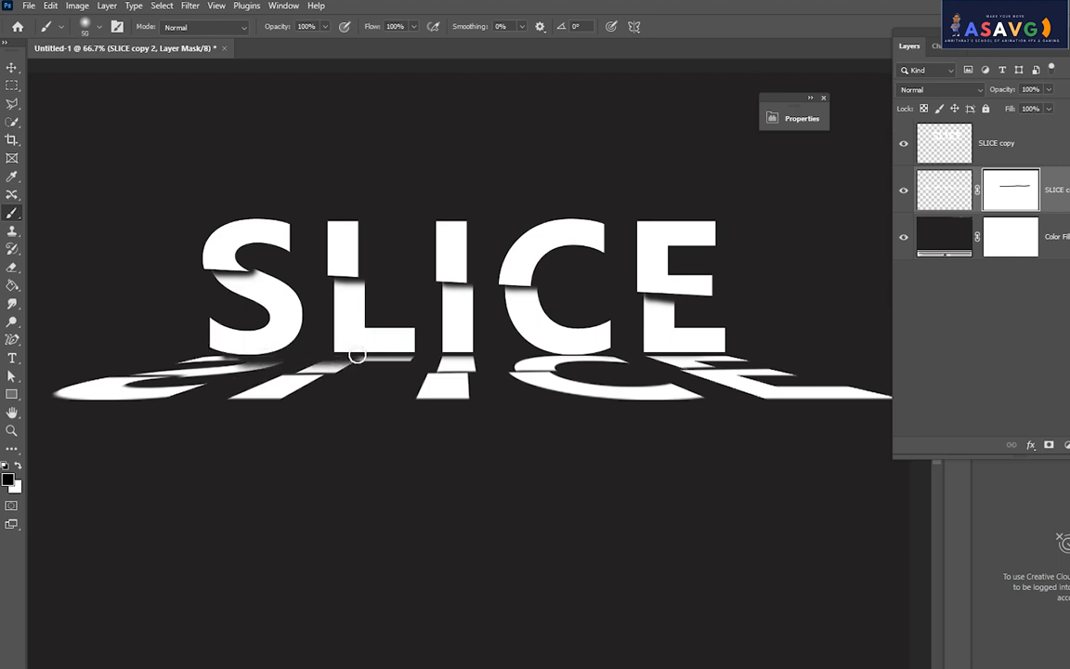
{"action": "key", "text": "ctrl+z"}
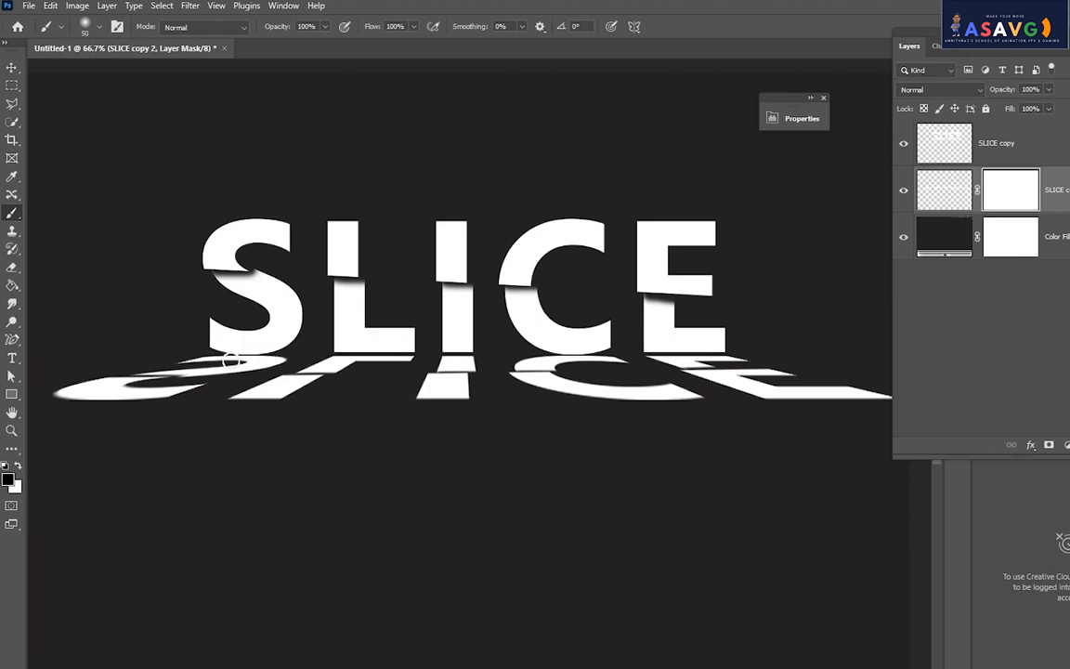
{"action": "mouse_move", "coordinate": [238, 353]}
{"action": "left_mouse_down"}
{"action": "mouse_move", "coordinate": [738, 339]}
{"action": "mouse_move", "coordinate": [558, 356]}
{"action": "mouse_move", "coordinate": [661, 346]}
{"action": "left_mouse_up"}
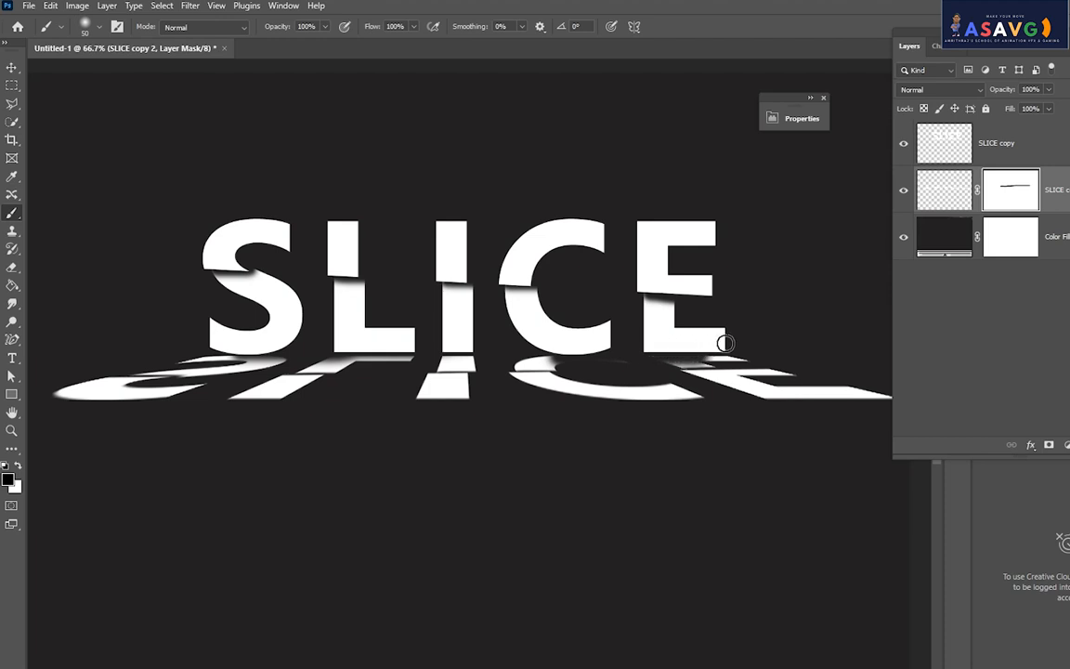
{"action": "key", "text": "ctrl+z"}
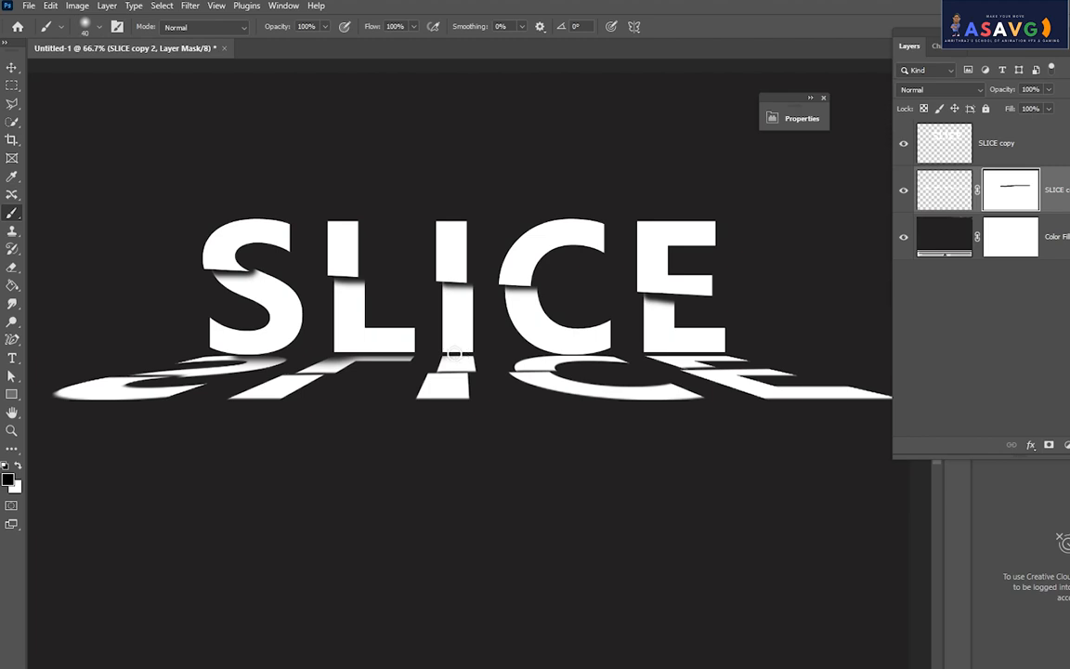
{"action": "mouse_move", "coordinate": [448, 352]}
{"action": "left_mouse_down"}
{"action": "mouse_move", "coordinate": [652, 351]}
{"action": "mouse_move", "coordinate": [716, 340]}
{"action": "left_mouse_up"}
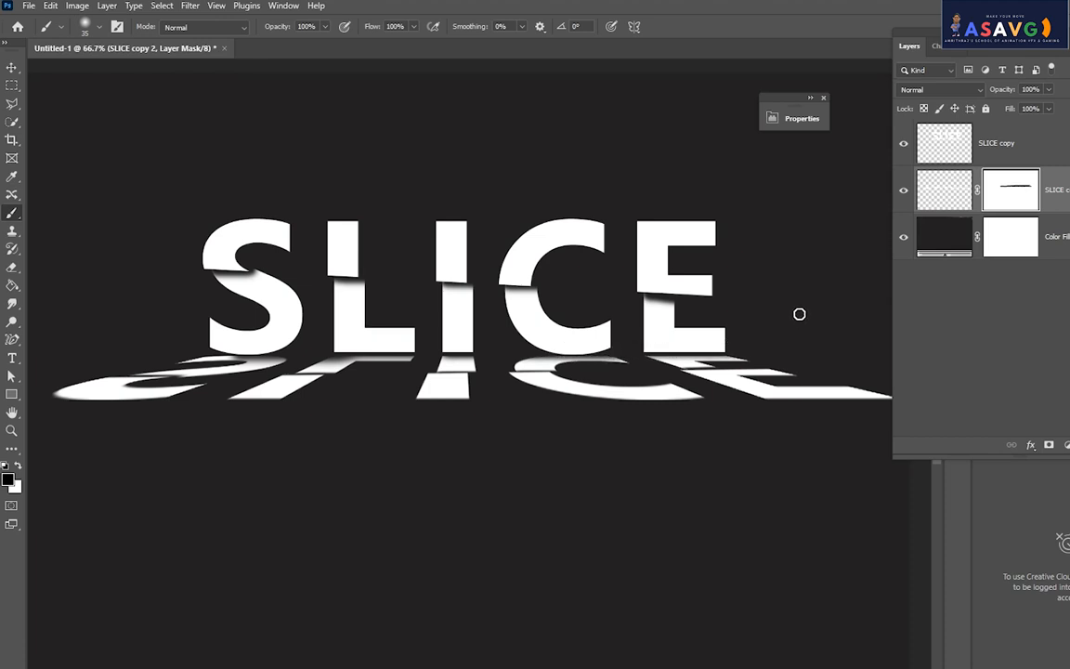
- Compare the artwork with the masked reflection layer hidden and shown
{"action": "left_click", "coordinate": [12, 67]}
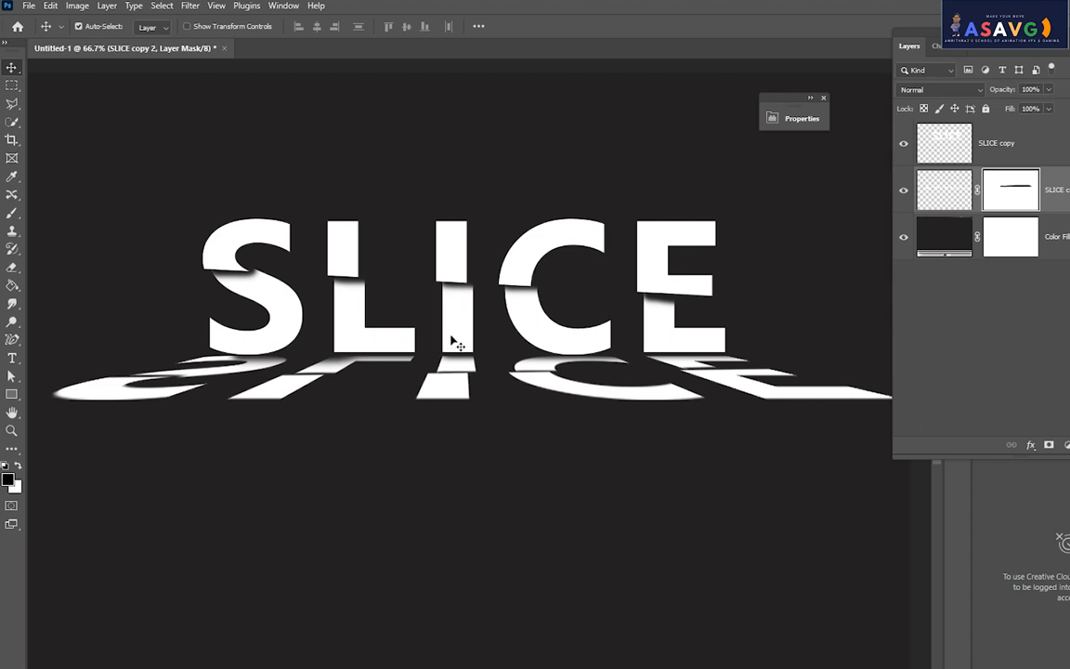
{"action": "mouse_move", "coordinate": [555, 377]}
{"action": "left_mouse_down"}
{"action": "mouse_move", "coordinate": [560, 396]}
{"action": "mouse_move", "coordinate": [548, 358]}
{"action": "left_mouse_up"}
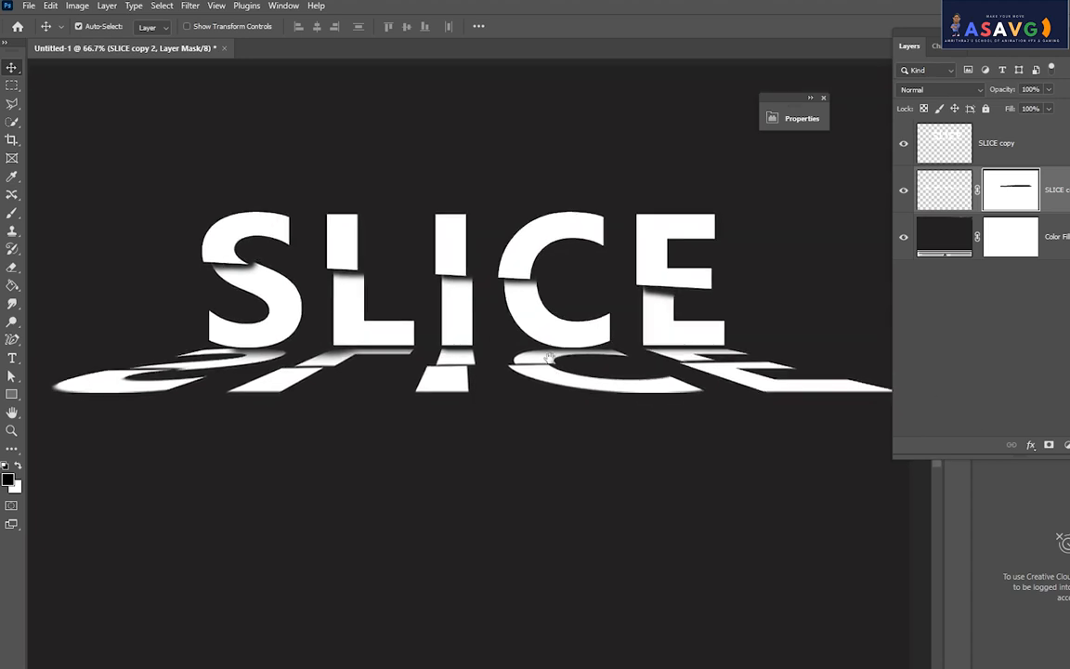
{"action": "left_click", "coordinate": [945, 206]}
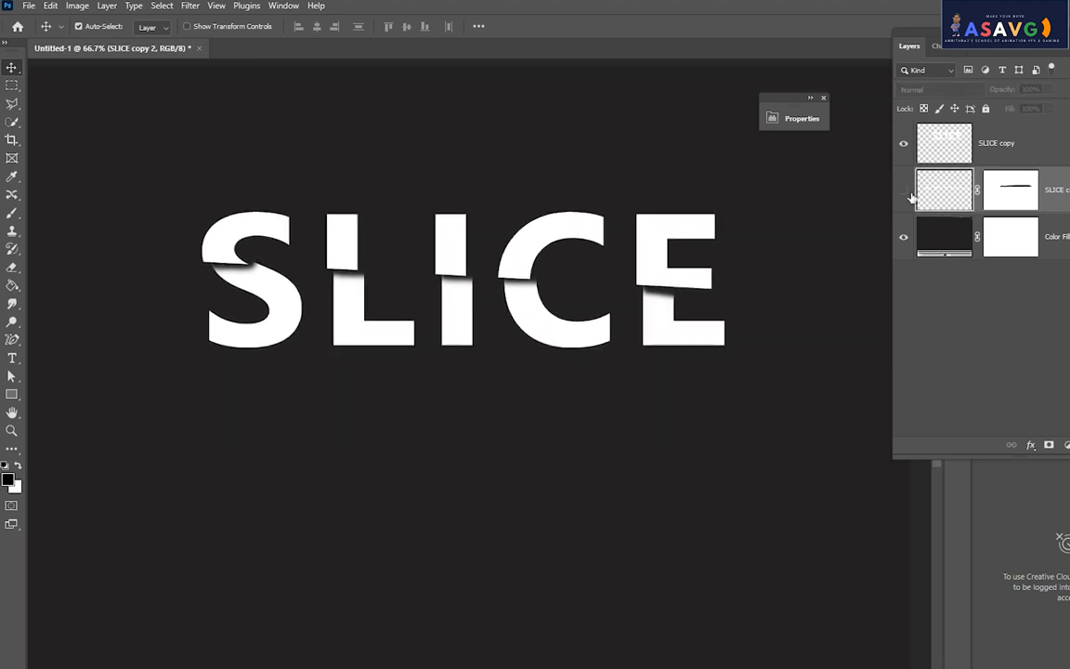
{"action": "left_click", "coordinate": [903, 189]}
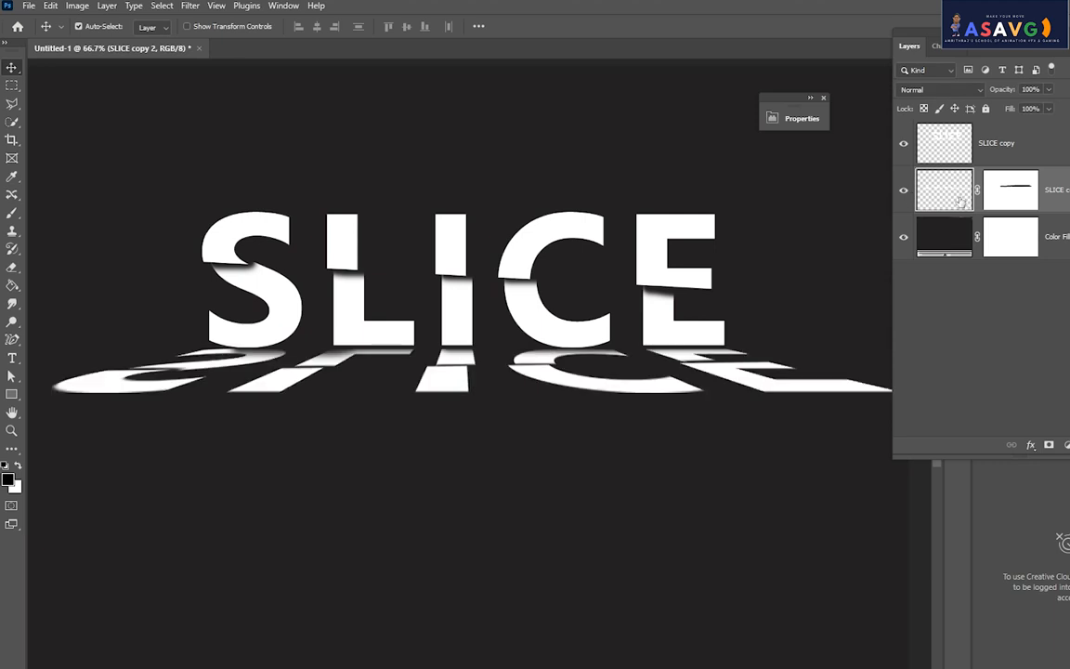
{"action": "left_click", "coordinate": [1021, 201]}
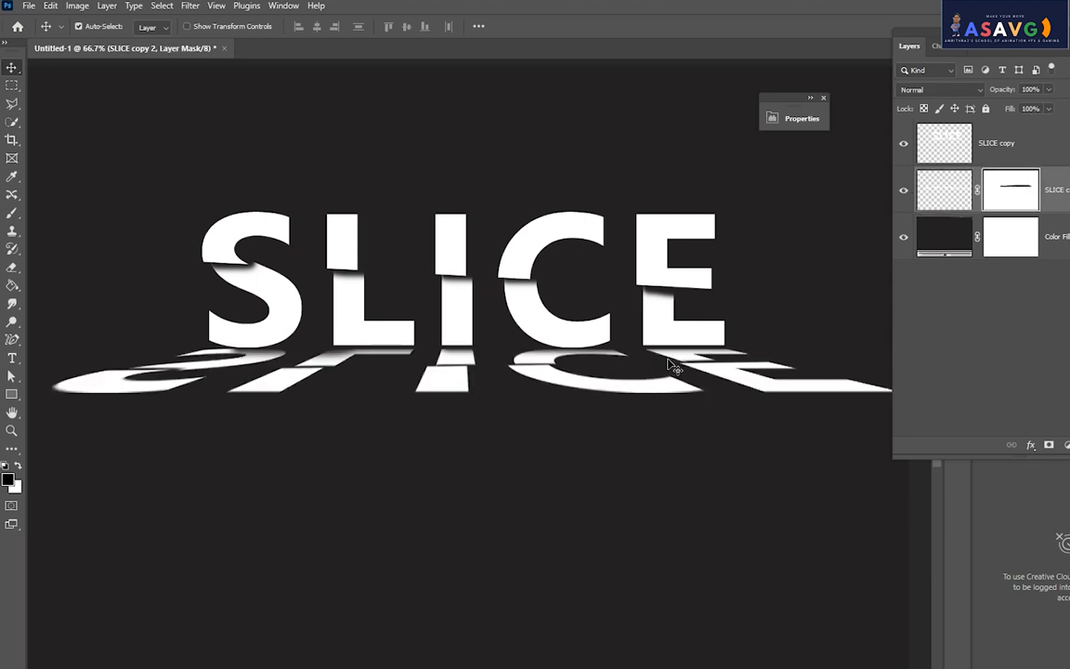
{"action": "left_click", "coordinate": [903, 191]}
{"action": "left_click", "coordinate": [903, 190]}
- Add a second mask to the reflection layer and activate the Gradient tool
{"action": "key", "text": "ctrl+shift+alt+n"}
{"action": "key", "text": "ctrl+z"}
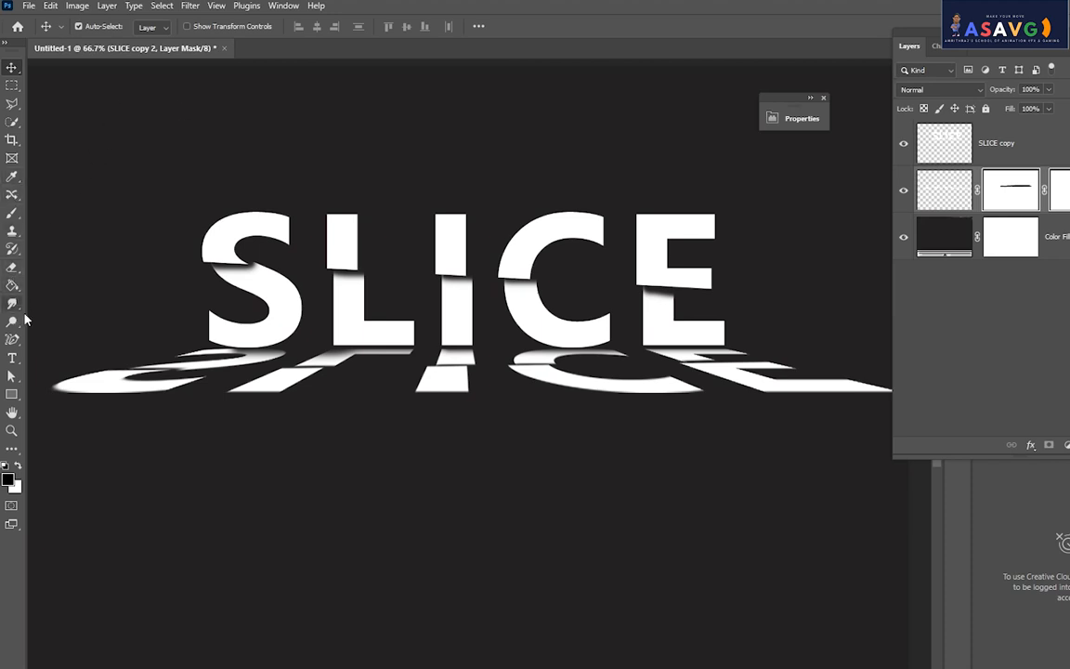
{"action": "left_click", "coordinate": [12, 285]}
{"action": "right_click", "coordinate": [16, 286]}
{"action": "left_click", "coordinate": [57, 291]}
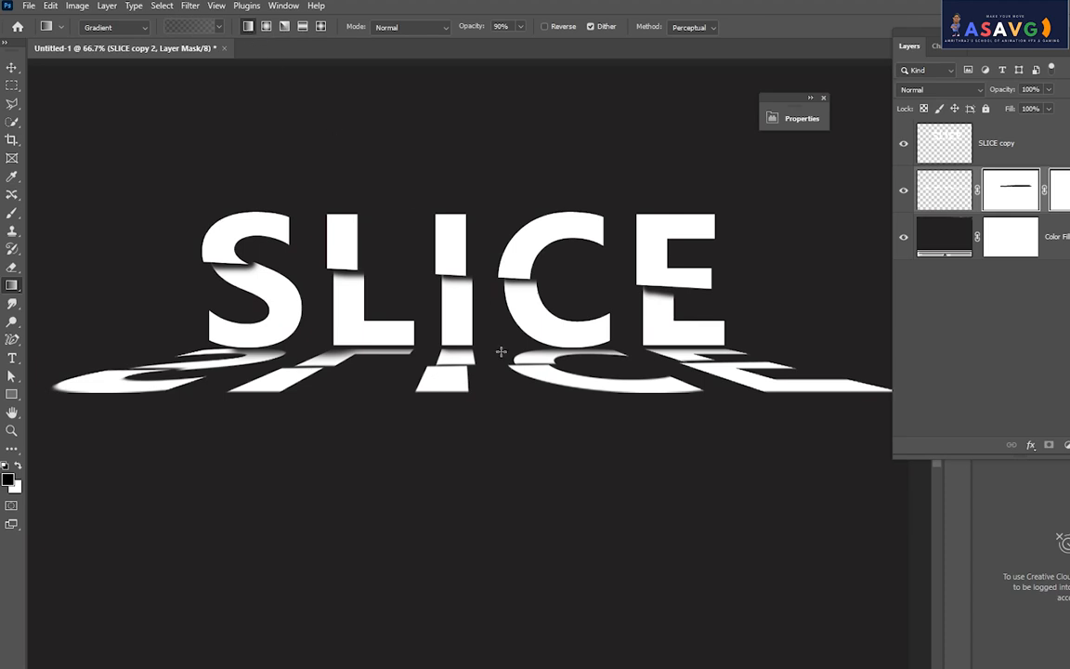
- Try fading the reflection's layer mask with a vertical gradient, undo it, and try a horizontal one swung diagonally toward the lower-left canvas
{"action": "left_click_drag", "start_coordinate": [457, 349], "coordinate": [452, 484]}
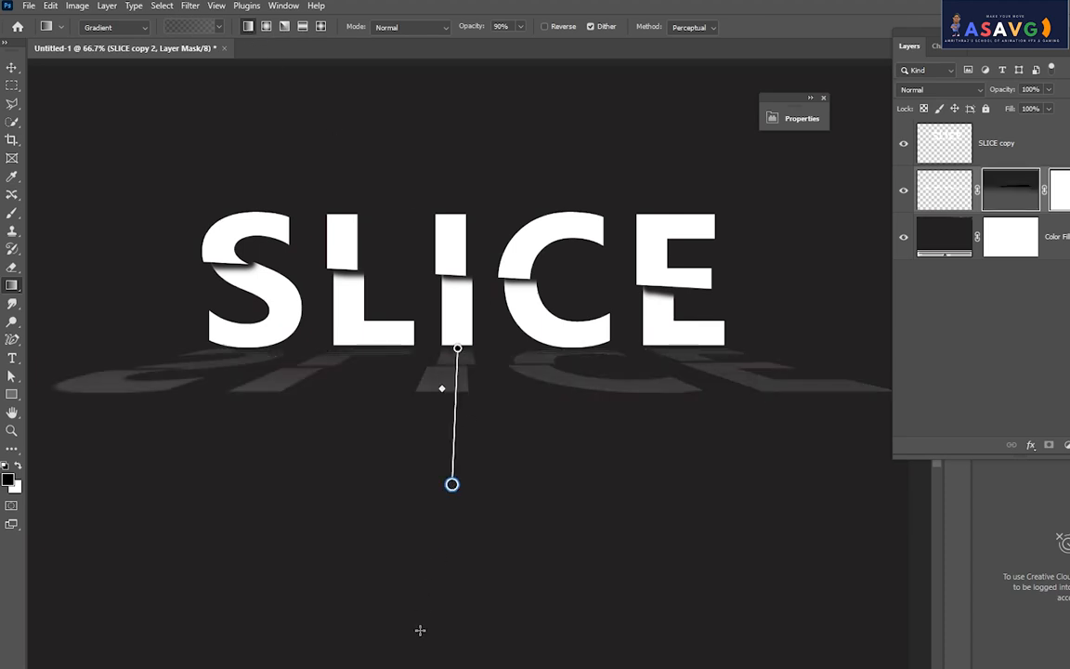
{"action": "key", "text": "ctrl+z"}
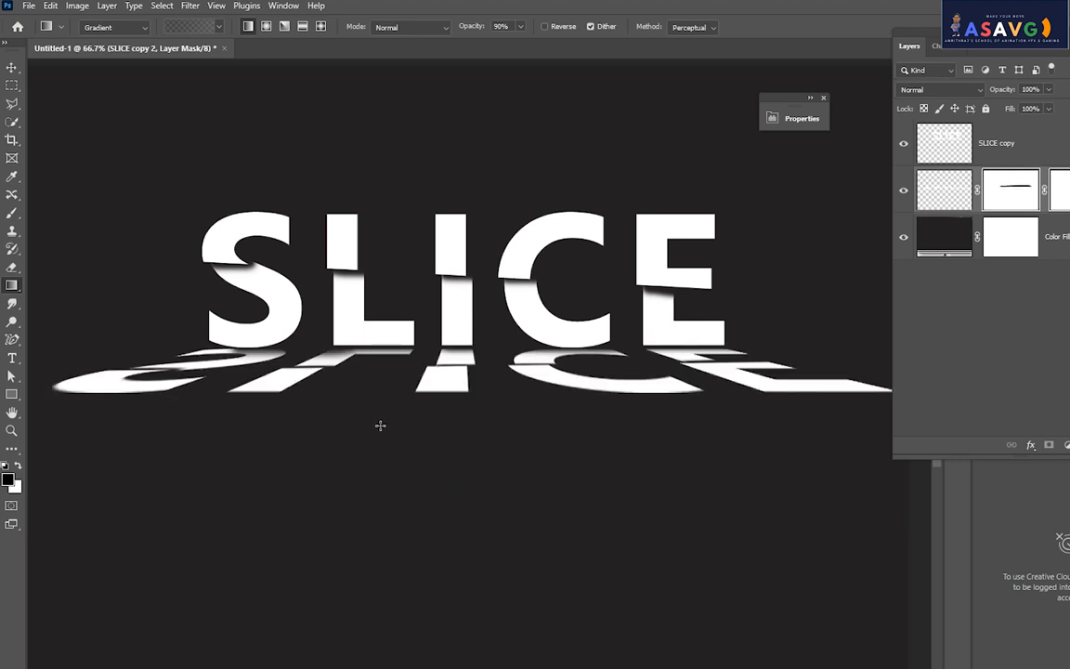
{"action": "left_click_drag", "start_coordinate": [278, 375], "coordinate": [828, 368]}
{"action": "right_click", "coordinate": [828, 367]}
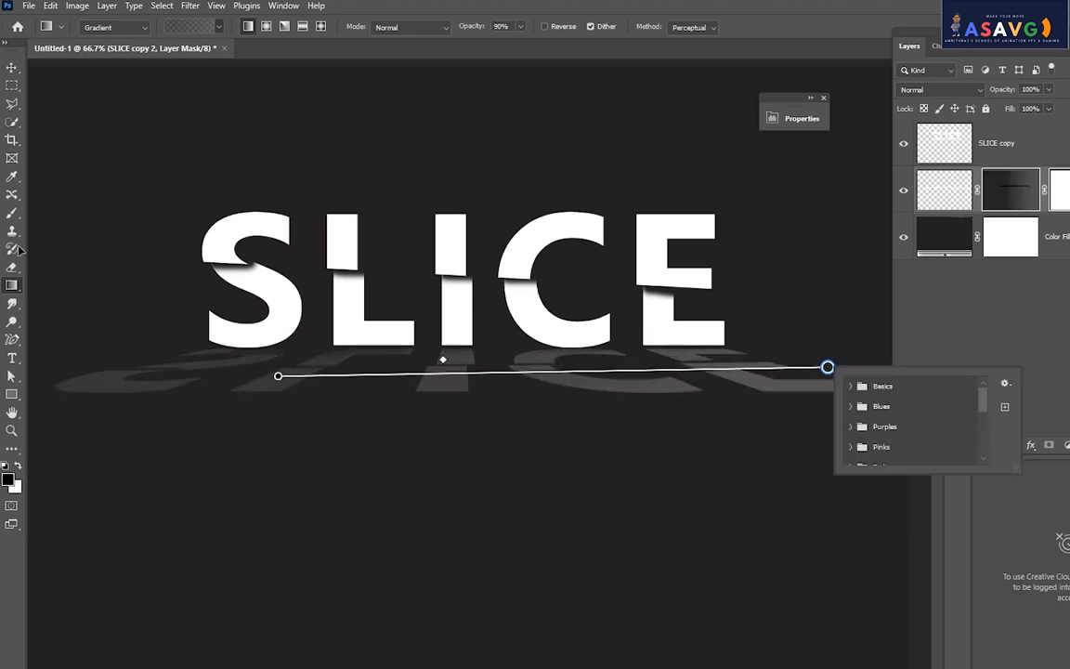
{"action": "key", "text": "Escape"}
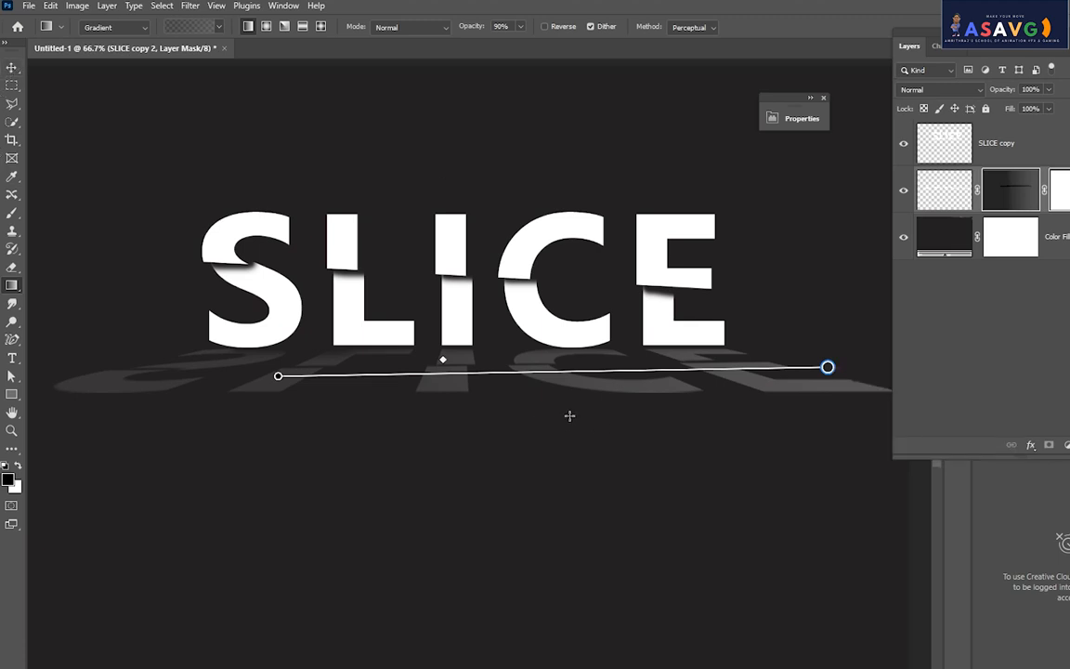
{"action": "left_click_drag", "start_coordinate": [828, 368], "coordinate": [764, 371]}
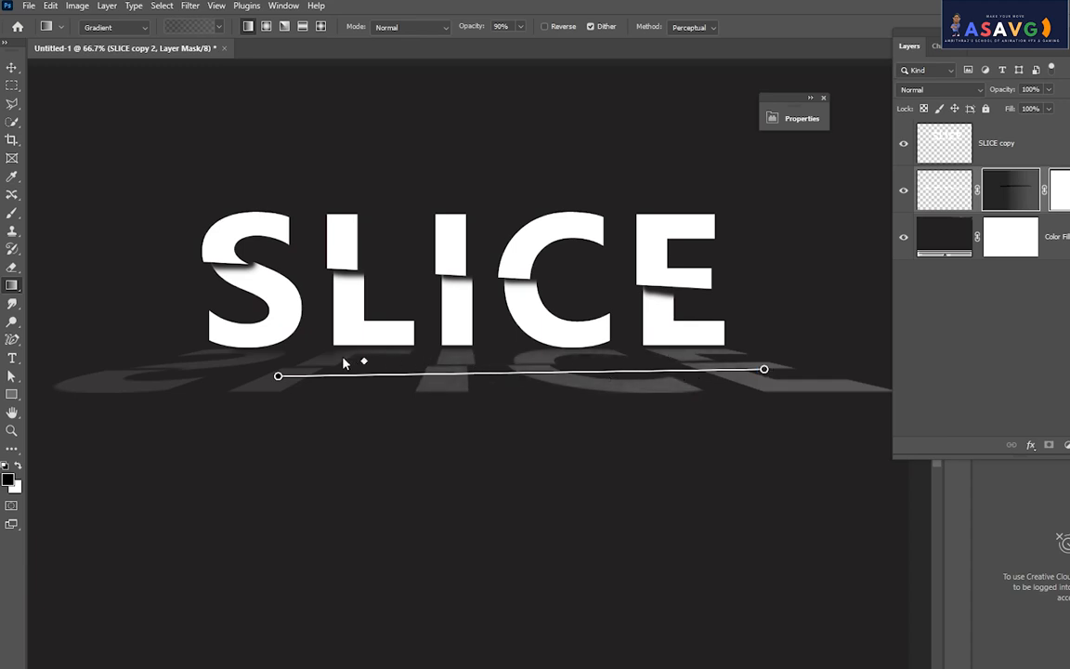
{"action": "left_click_drag", "start_coordinate": [764, 369], "coordinate": [190, 523]}
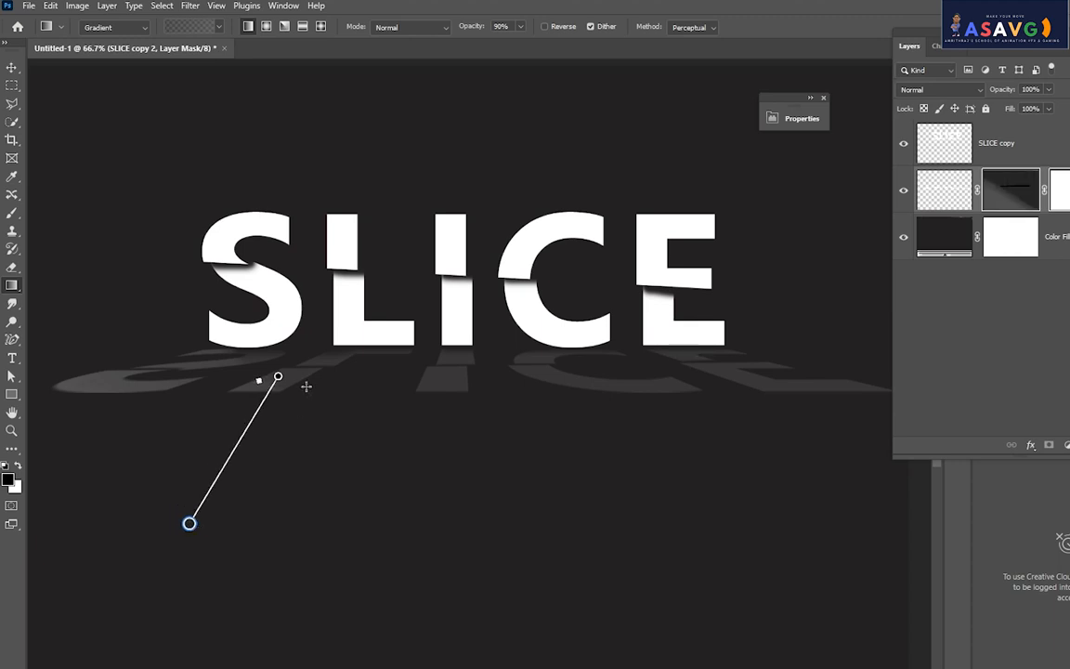
- Try shifting the diagonal gradient's upper end to the reflected I with a black 000000 stop, and revert the gradient on the mask
{"action": "left_click_drag", "start_coordinate": [281, 379], "coordinate": [462, 372]}
{"action": "left_click", "coordinate": [461, 369]}
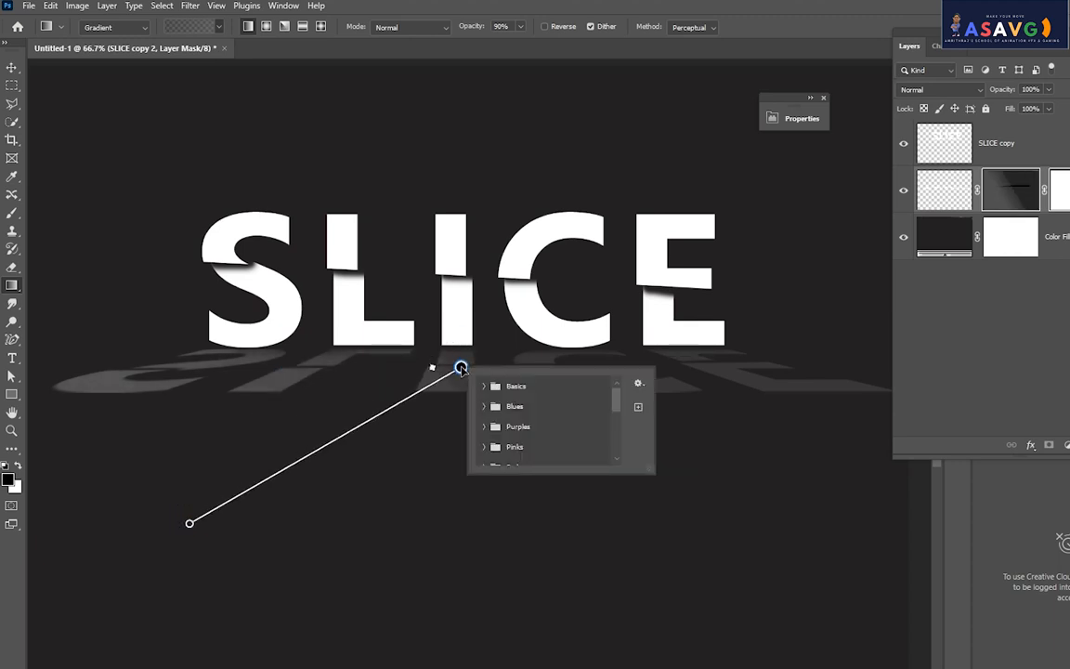
{"action": "key", "text": "Escape"}
{"action": "double_click", "coordinate": [282, 135]}
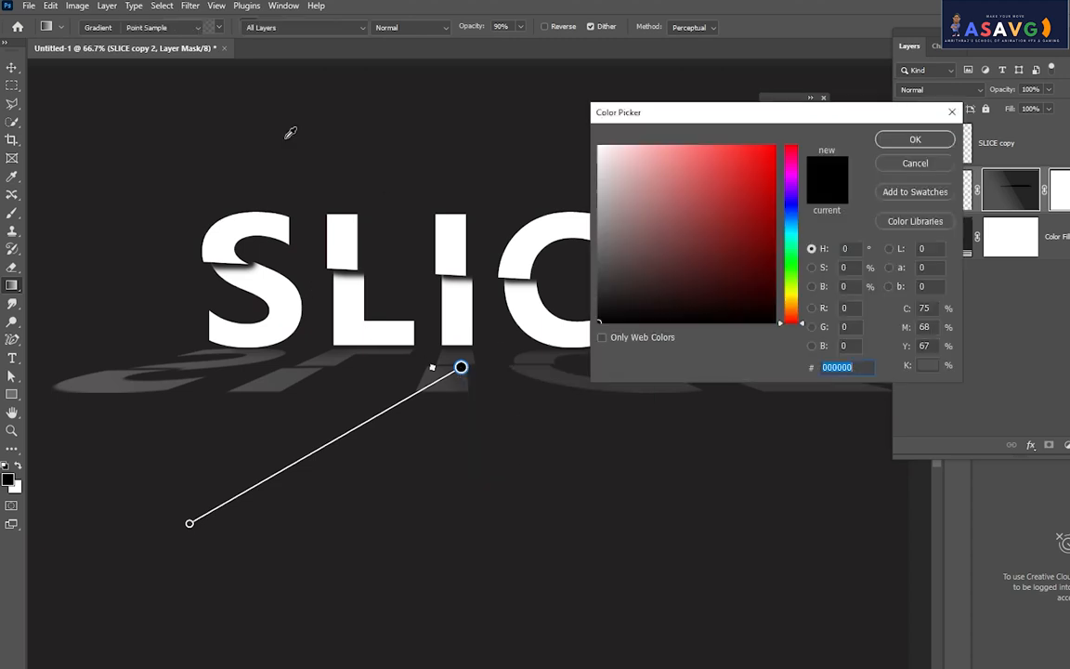
{"action": "left_click", "coordinate": [918, 142]}
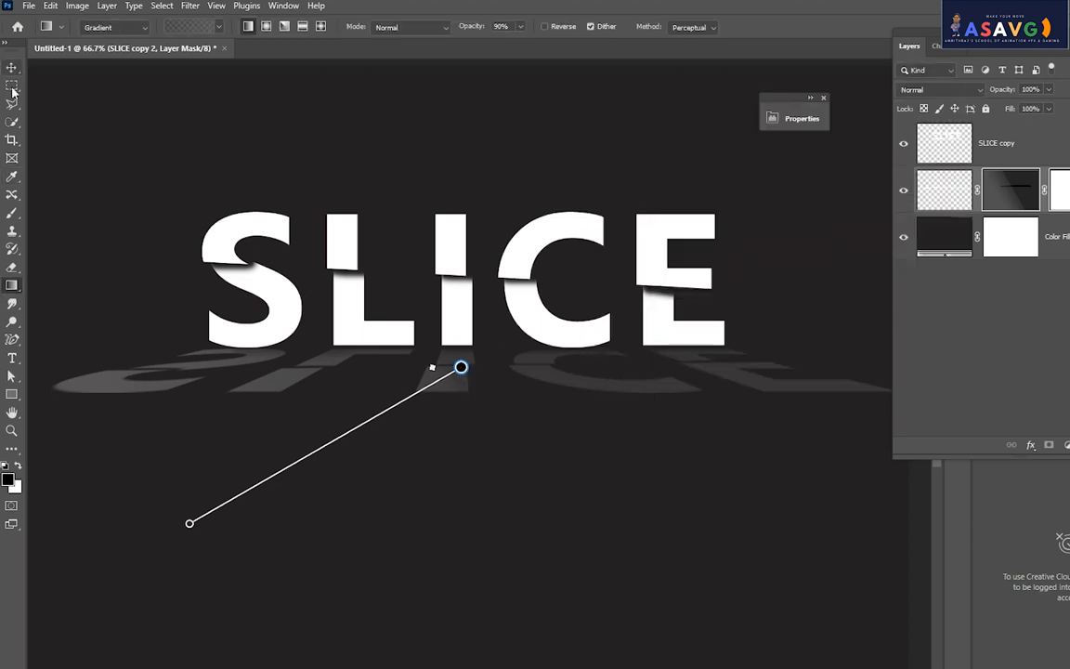
{"action": "key", "text": "v"}
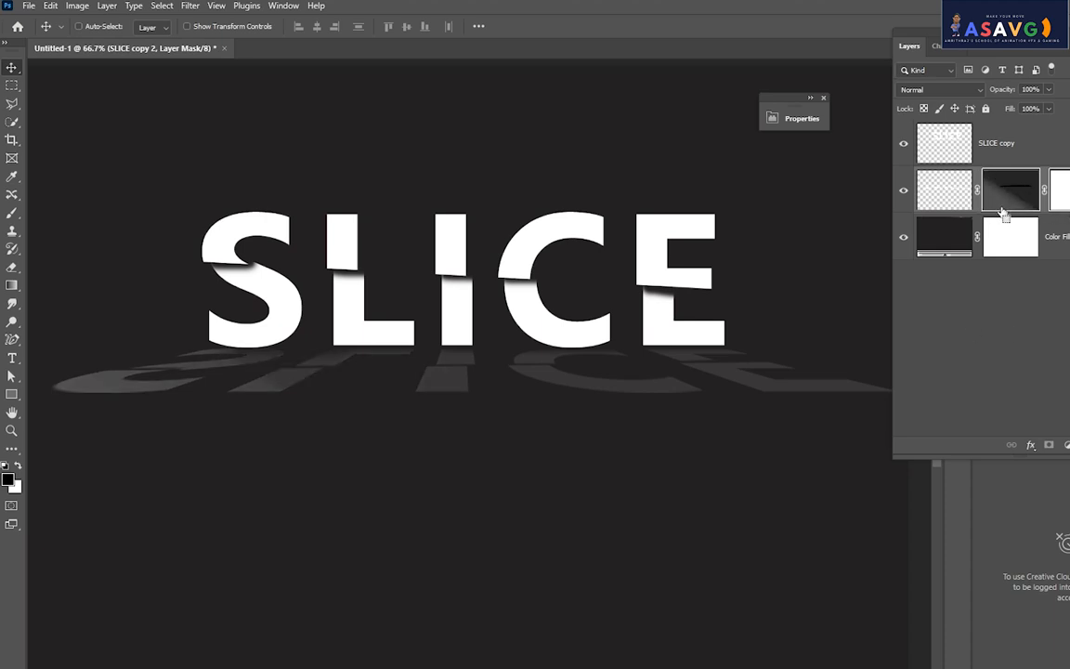
{"action": "key", "text": "ctrl+i"}
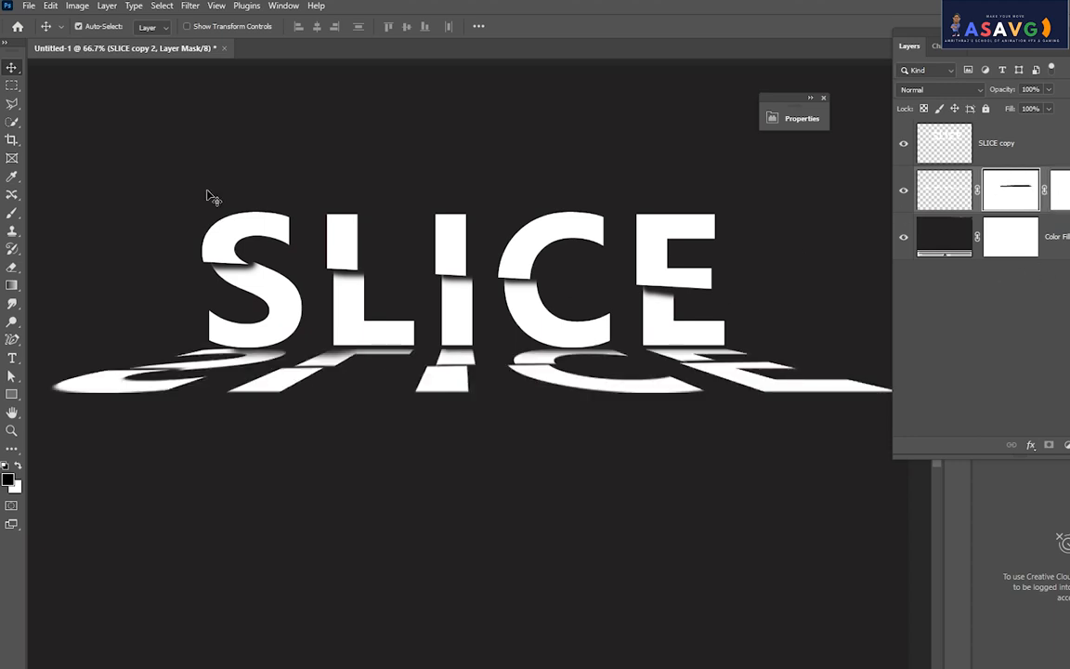
- Try a horizontal gradient across the whole reflection and a short diagonal one near the reflected E, undoing both
{"action": "left_click", "coordinate": [11, 285]}
{"action": "left_click_drag", "start_coordinate": [190, 523], "coordinate": [461, 367]}
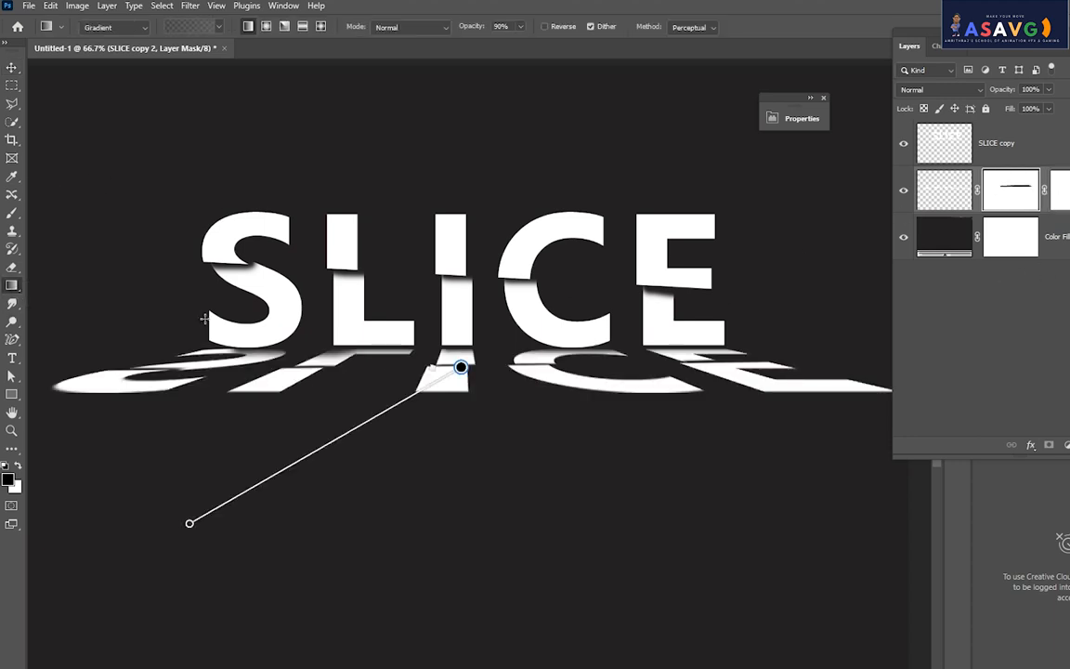
{"action": "left_click_drag", "start_coordinate": [243, 368], "coordinate": [820, 368]}
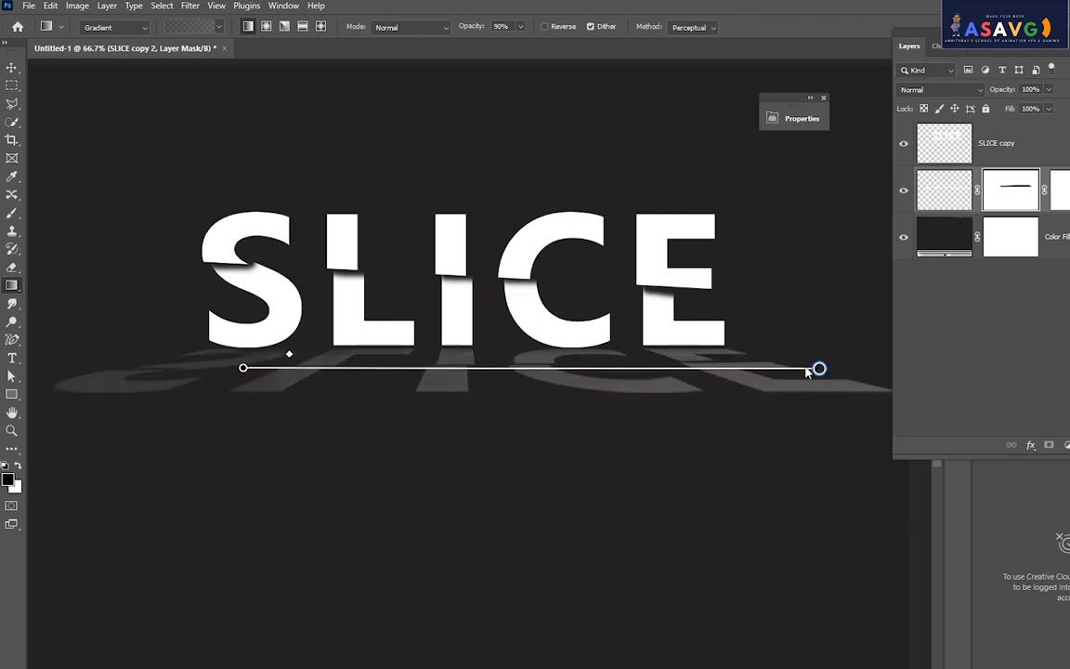
{"action": "key", "text": "ctrl+z"}
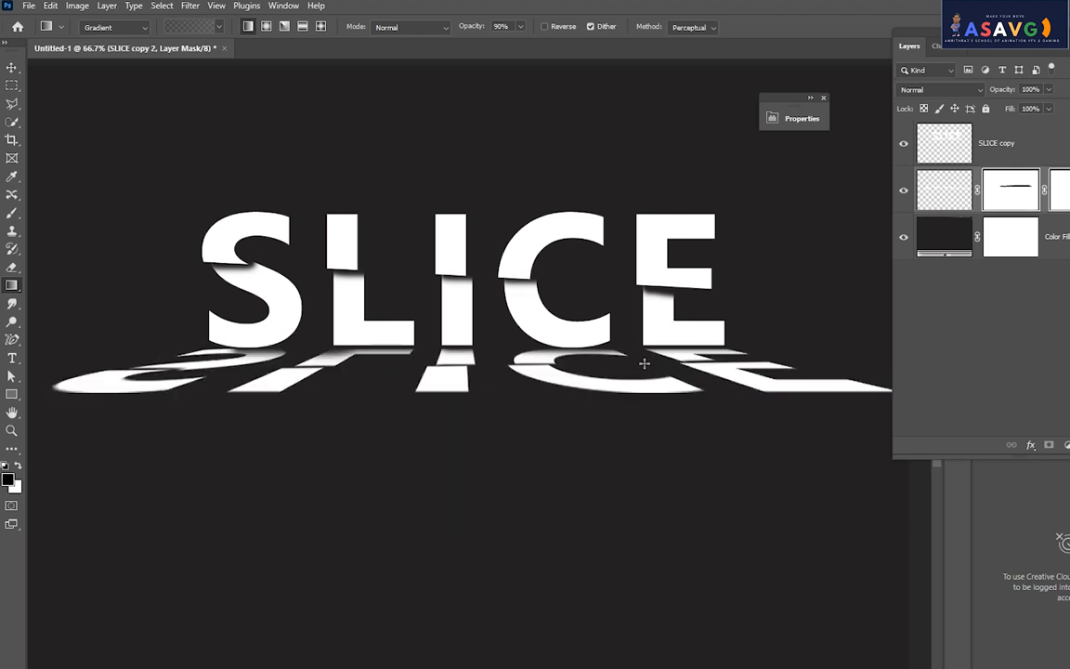
{"action": "left_click_drag", "start_coordinate": [645, 363], "coordinate": [689, 399]}
{"action": "key", "text": "ctrl+z"}
- Apply a vertical gradient to the reflection's layer mask, running from just beneath the I to slightly below the reflection
{"action": "left_click_drag", "start_coordinate": [449, 356], "coordinate": [449, 382]}
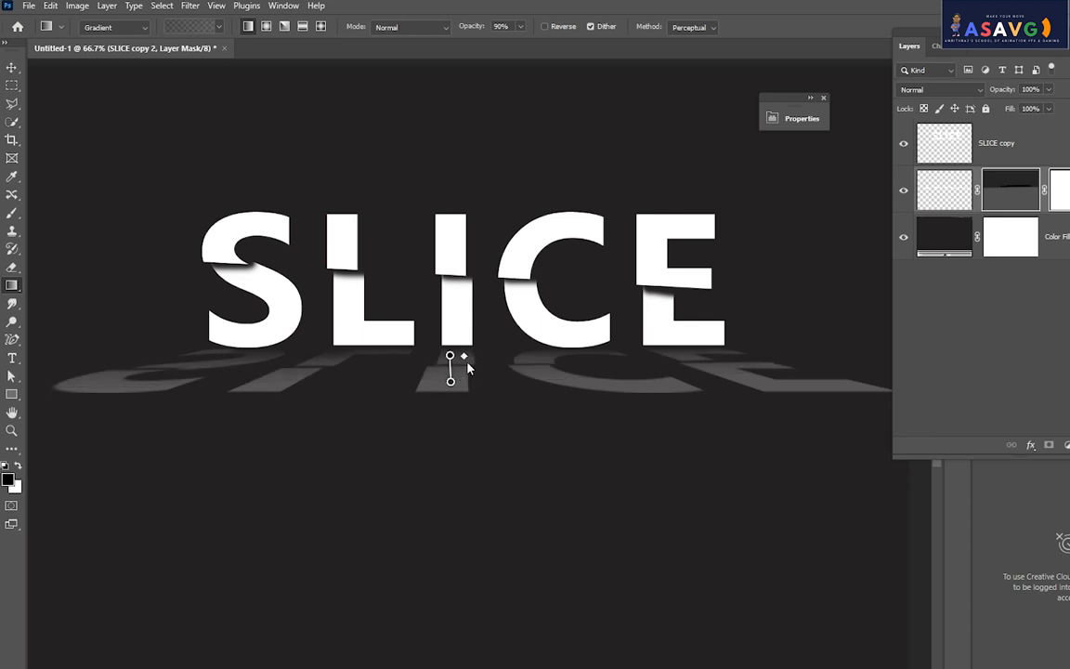
{"action": "left_click_drag", "start_coordinate": [468, 364], "coordinate": [445, 416]}
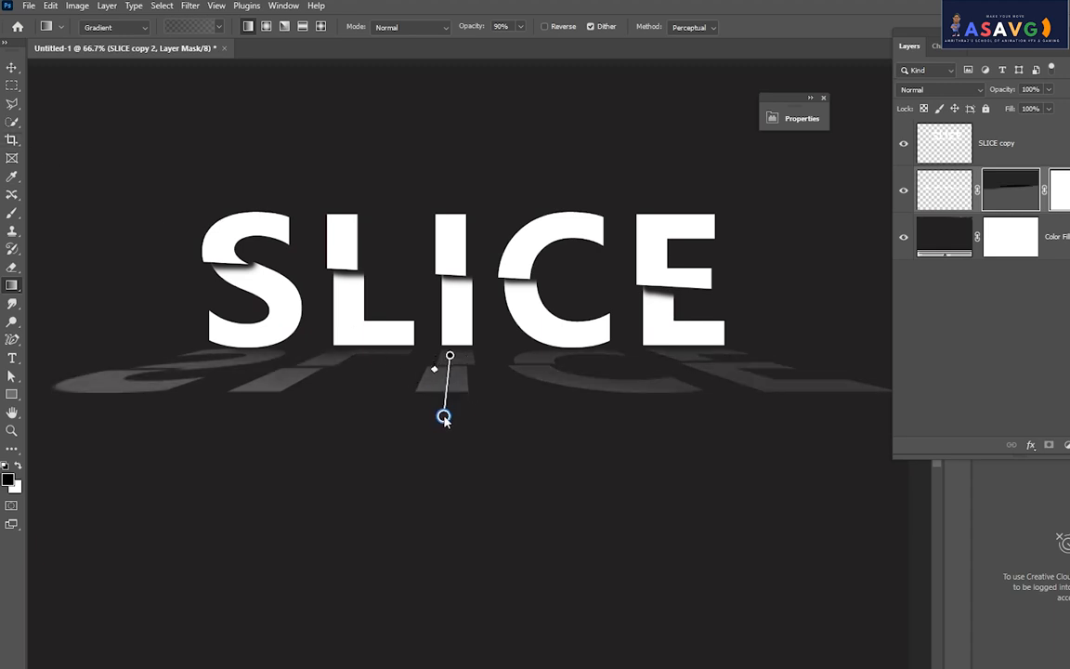
{"action": "double_click", "coordinate": [445, 416]}
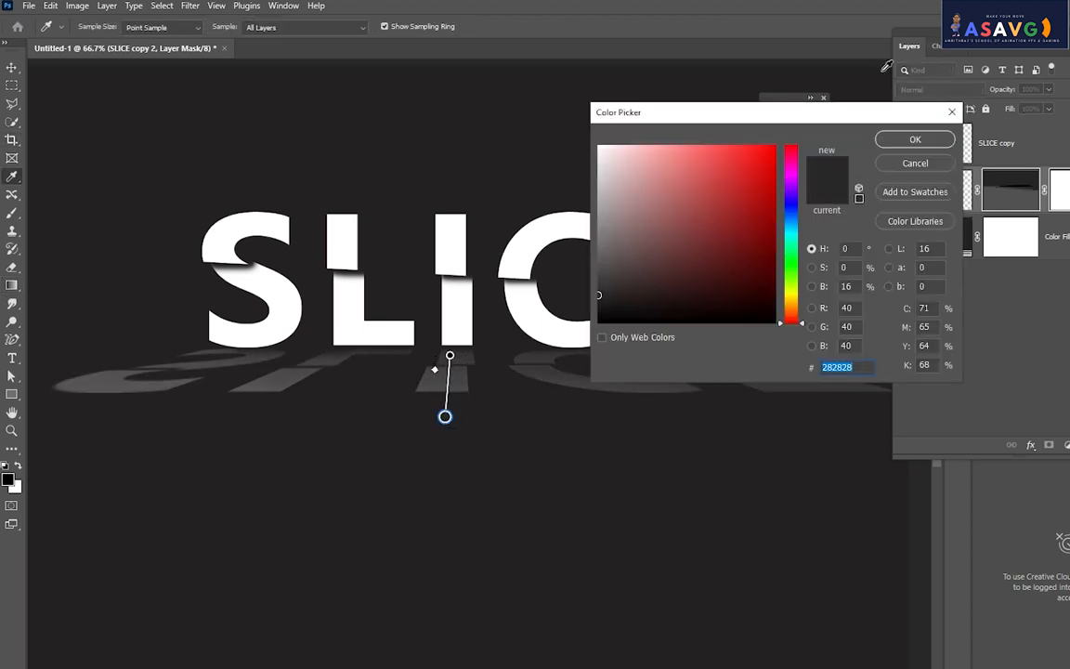
{"action": "left_click", "coordinate": [915, 163]}
{"action": "left_click", "coordinate": [14, 67]}
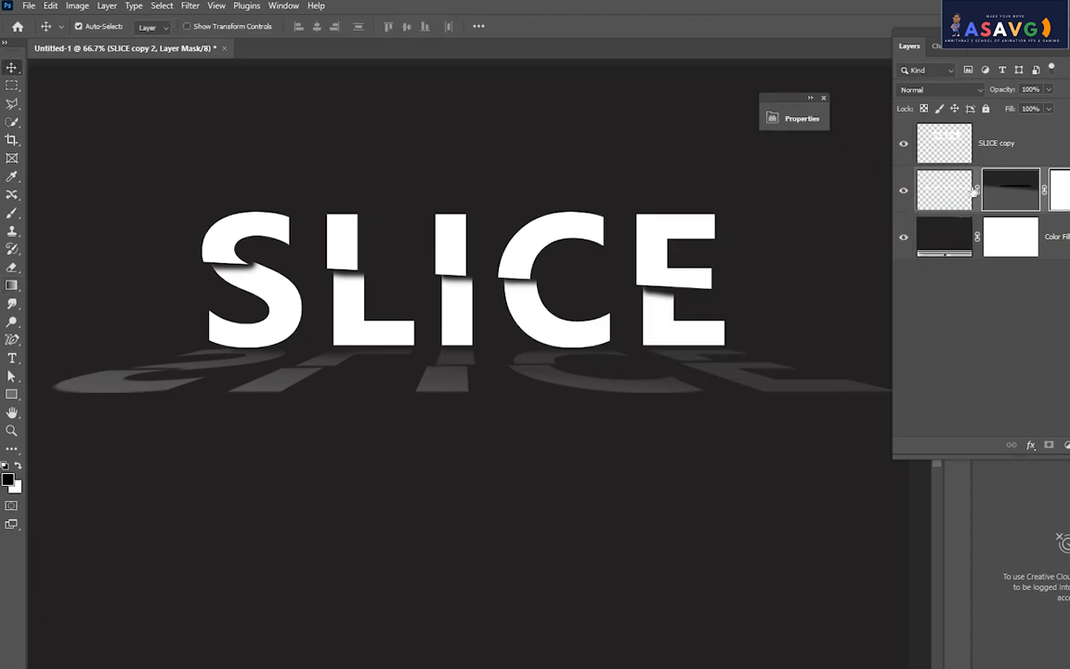
- Change the background Color Fill layer to a neutral dark grey
{"action": "double_click", "coordinate": [946, 246]}
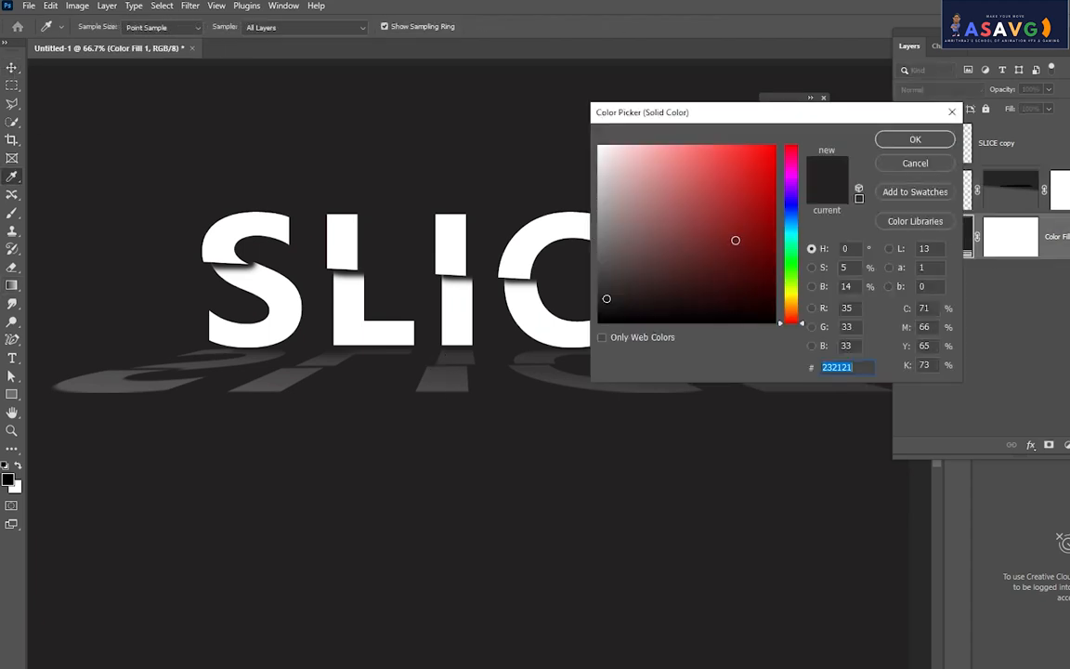
{"action": "left_click", "coordinate": [734, 239]}
{"action": "left_click", "coordinate": [729, 291]}
{"action": "mouse_move", "coordinate": [614, 313]}
{"action": "left_mouse_down"}
{"action": "mouse_move", "coordinate": [607, 330]}
{"action": "mouse_move", "coordinate": [609, 275]}
{"action": "mouse_move", "coordinate": [600, 303]}
{"action": "mouse_move", "coordinate": [621, 289]}
{"action": "mouse_move", "coordinate": [597, 292]}
{"action": "mouse_move", "coordinate": [599, 271]}
{"action": "mouse_move", "coordinate": [599, 296]}
{"action": "left_mouse_up"}
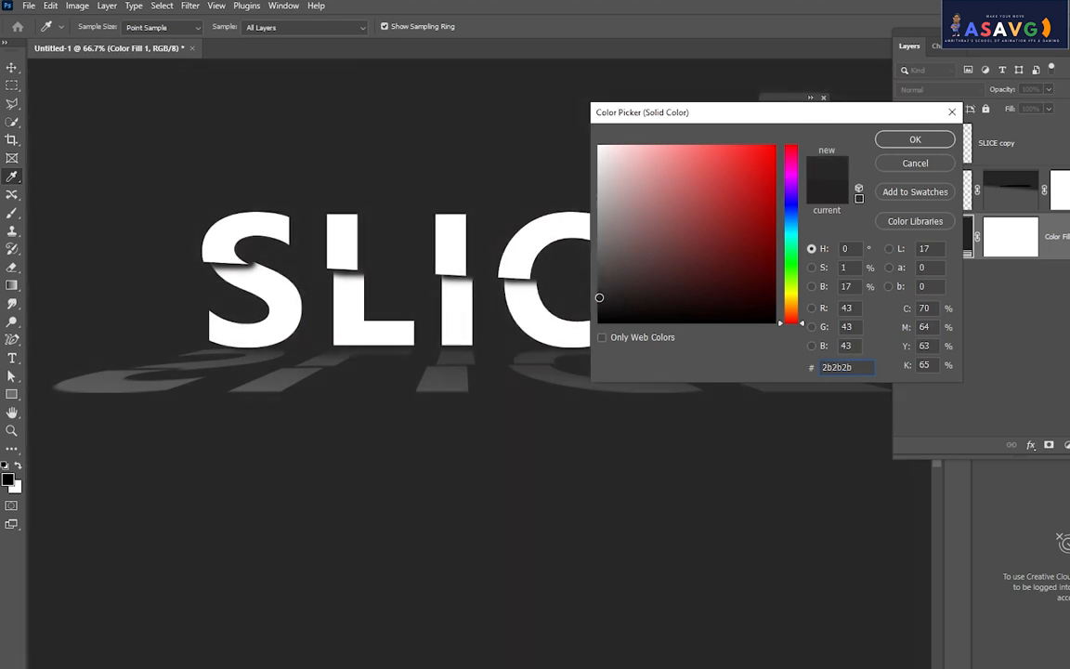
{"action": "left_click", "coordinate": [894, 142]}
{"action": "key", "text": "v"}
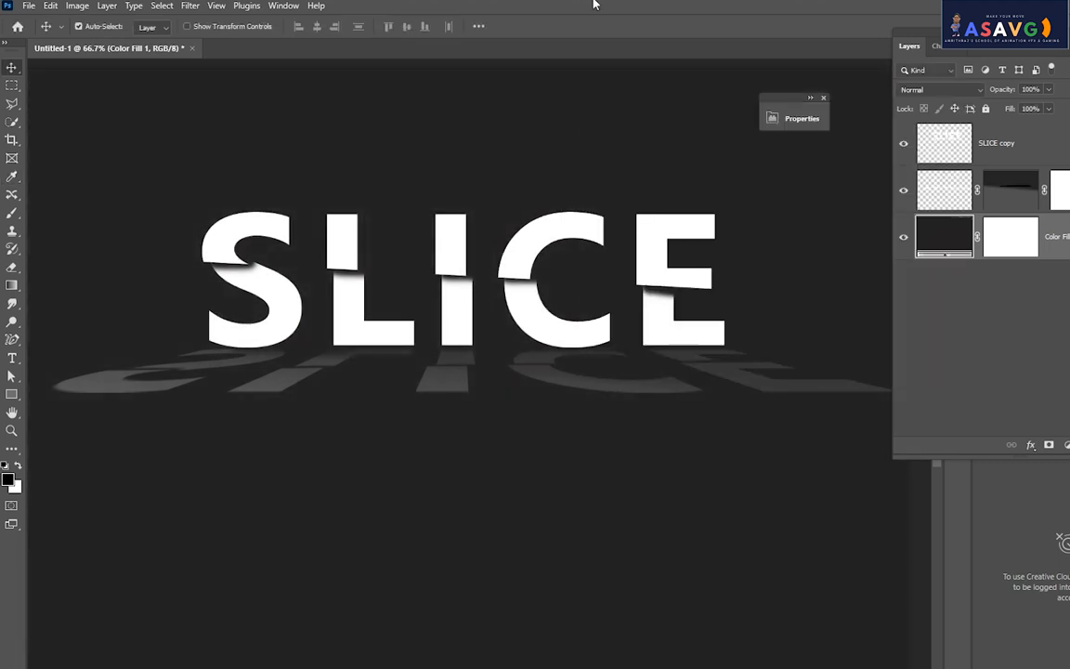
{"action": "left_click_drag", "start_coordinate": [665, 487], "coordinate": [688, 499]}
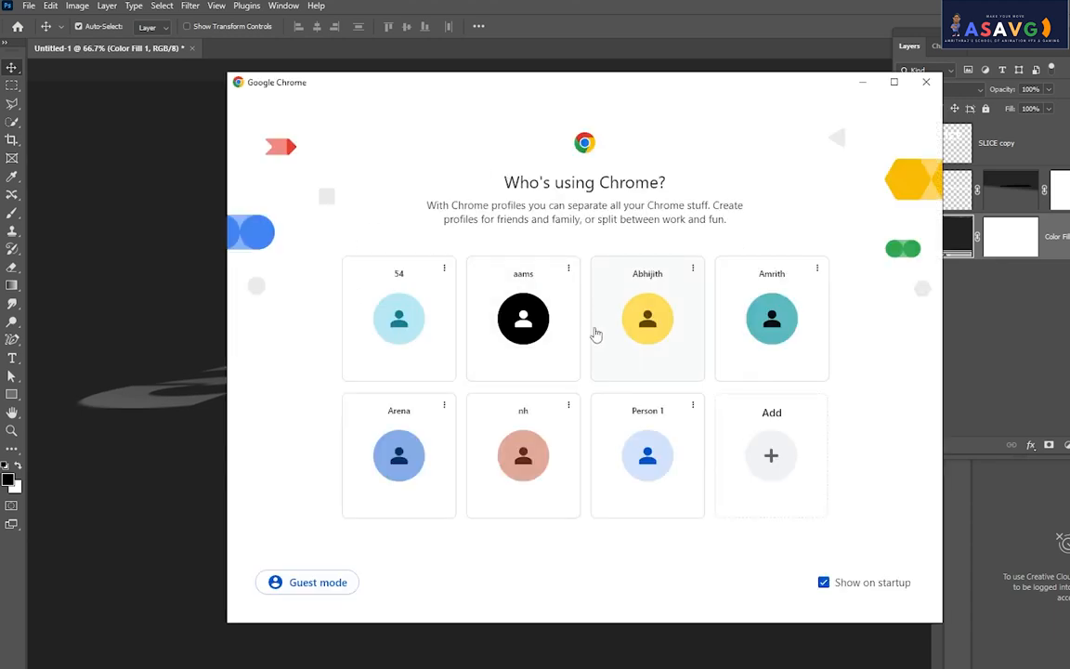
- Switch to Google Chrome, choose a user profile and open google.co.in
{"action": "left_click", "coordinate": [596, 336]}
{"action": "type", "text": "google.co.in"}
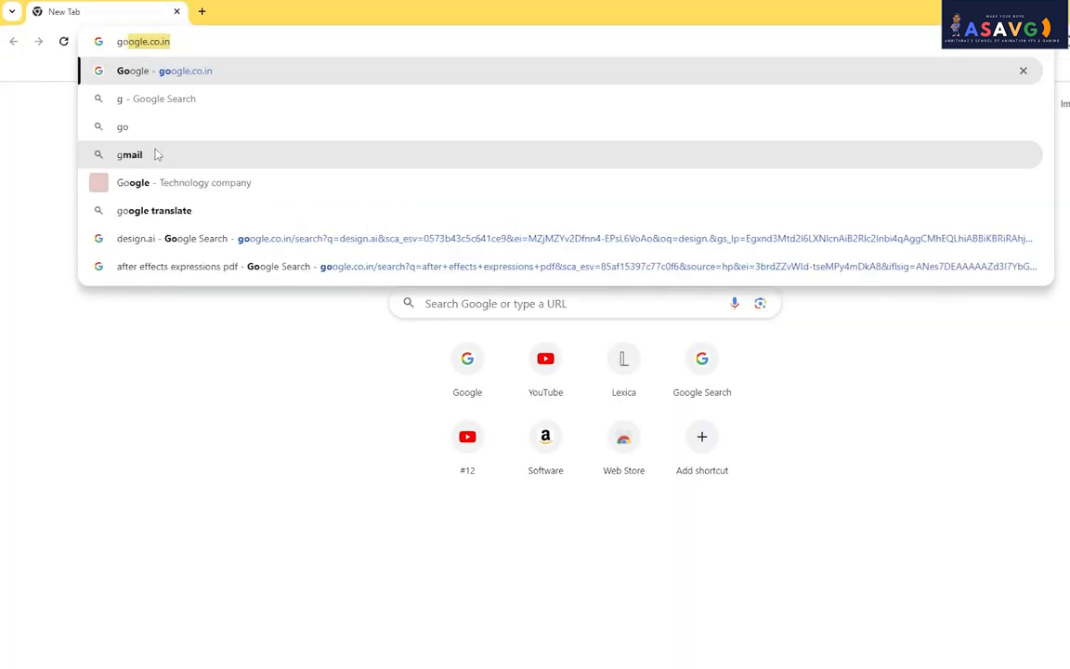
{"action": "key", "text": "Return"}
- Search Google for "a man sitting on a chair"
{"action": "type", "text": "a"}
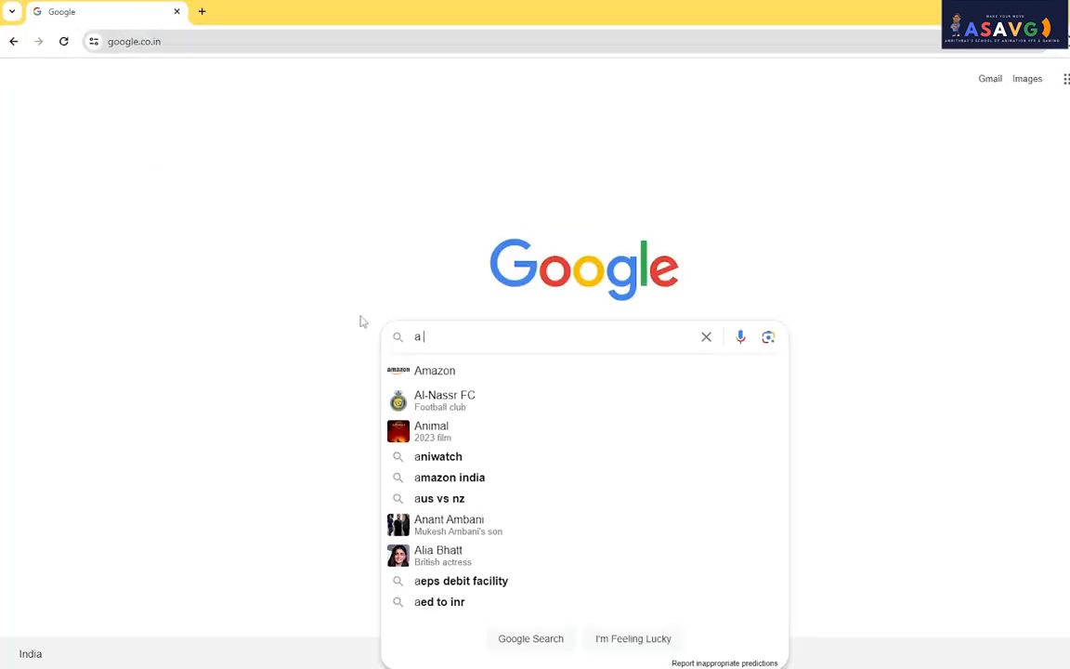
{"action": "type", "text": " man on"}
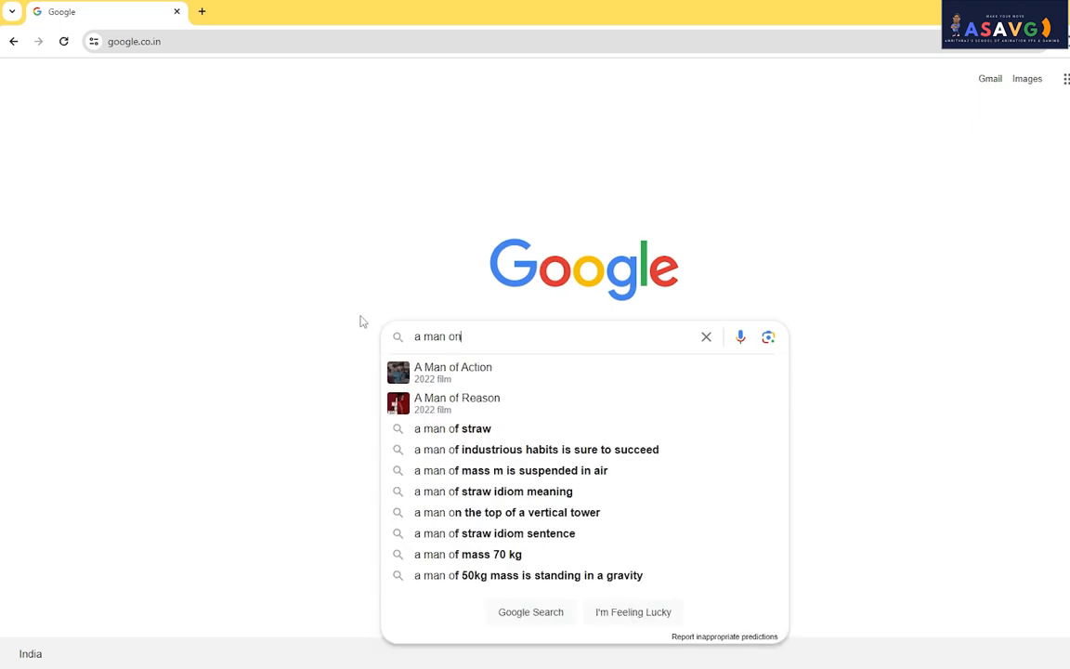
{"action": "key", "text": "BackSpace"}
{"action": "key", "text": "BackSpace"}
{"action": "key", "text": "BackSpace"}
{"action": "key", "text": "BackSpace"}
{"action": "key", "text": "BackSpace"}
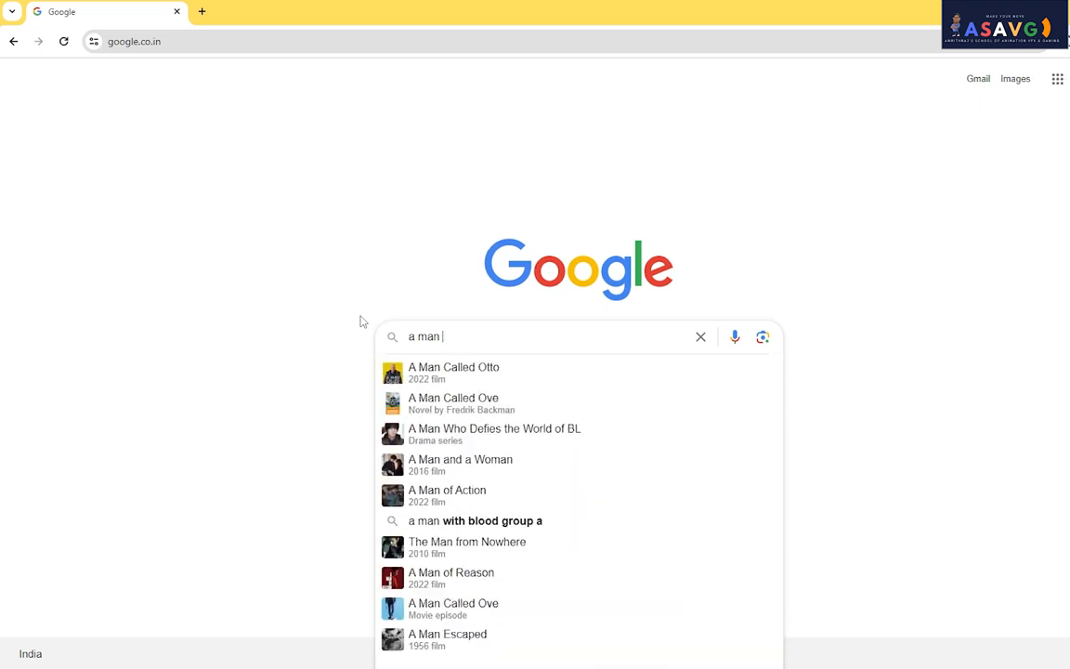
{"action": "type", "text": "n s"}
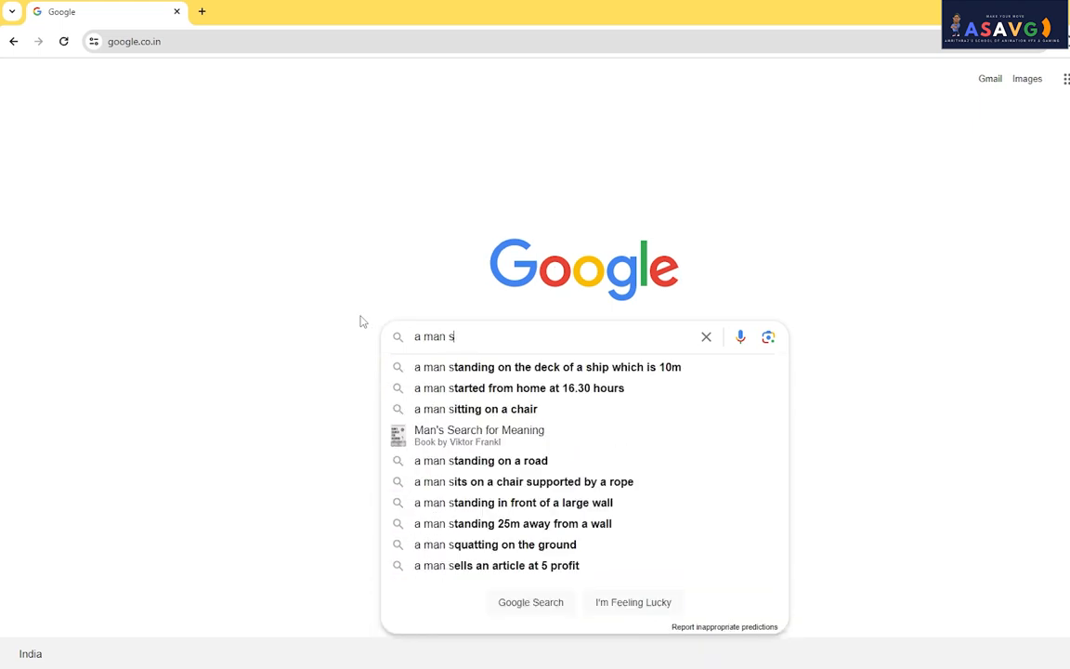
{"action": "type", "text": "itting"}
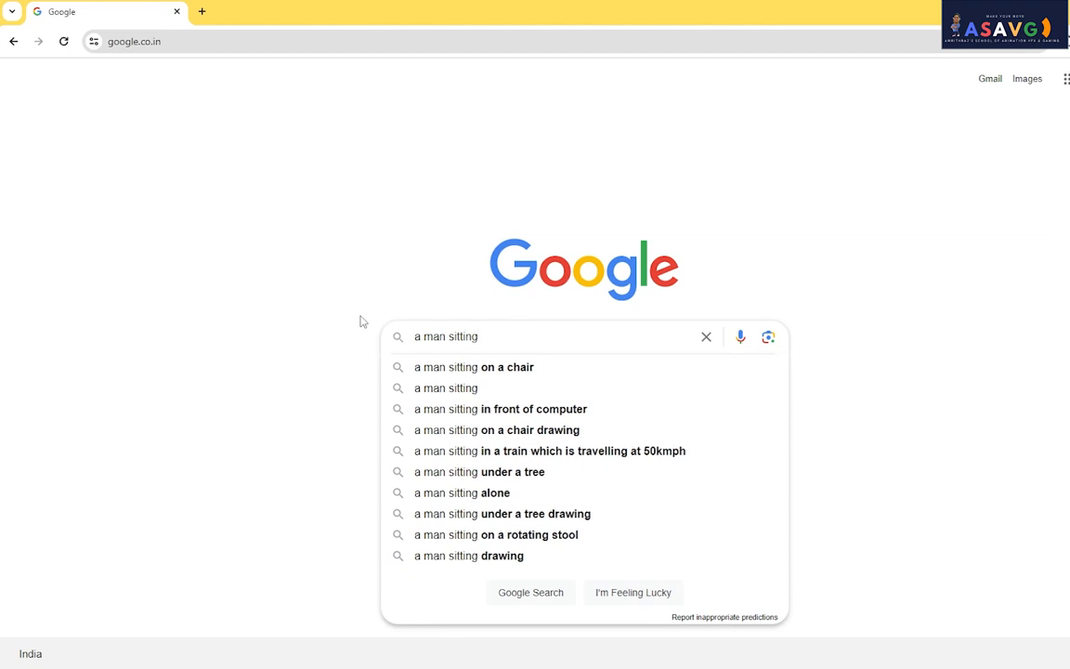
{"action": "left_click", "coordinate": [492, 370]}
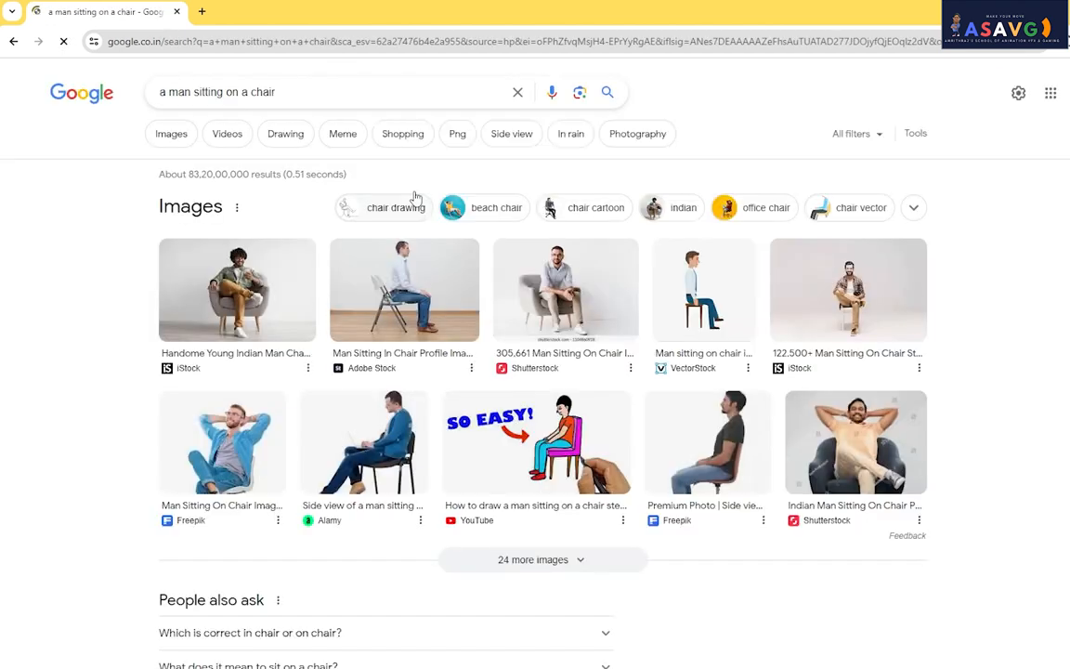
- Save the Adobe Stock profile image of the man sitting on a folding chair to the Desktop as a PNG named man
{"action": "left_click", "coordinate": [423, 297]}
{"action": "right_click", "coordinate": [942, 281]}
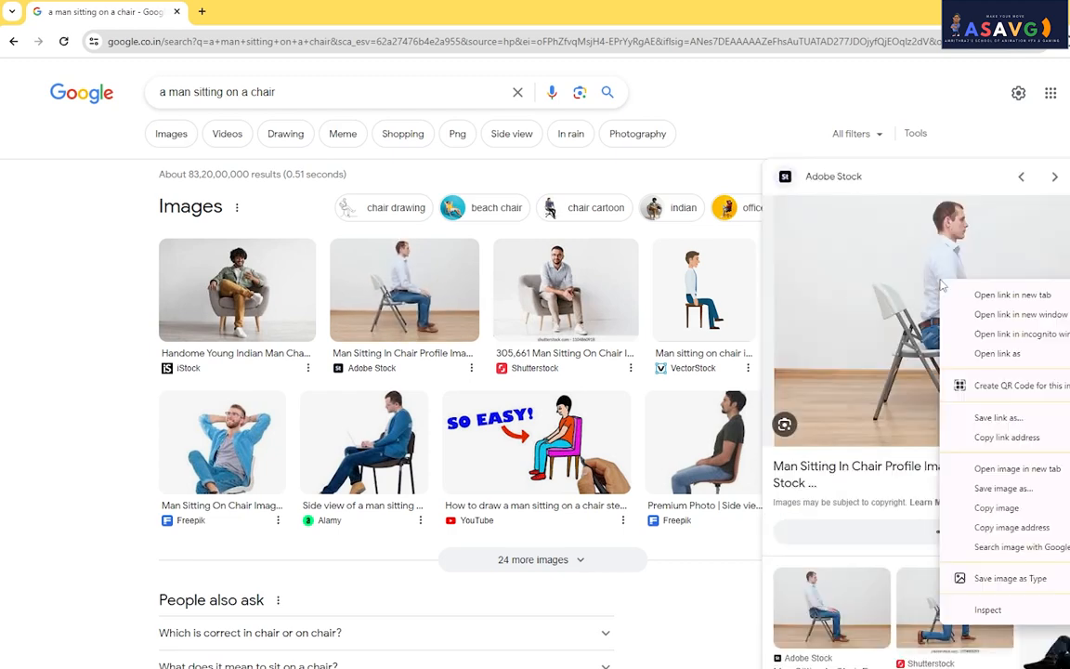
{"action": "mouse_move", "coordinate": [994, 578]}
{"action": "left_click", "coordinate": [892, 595]}
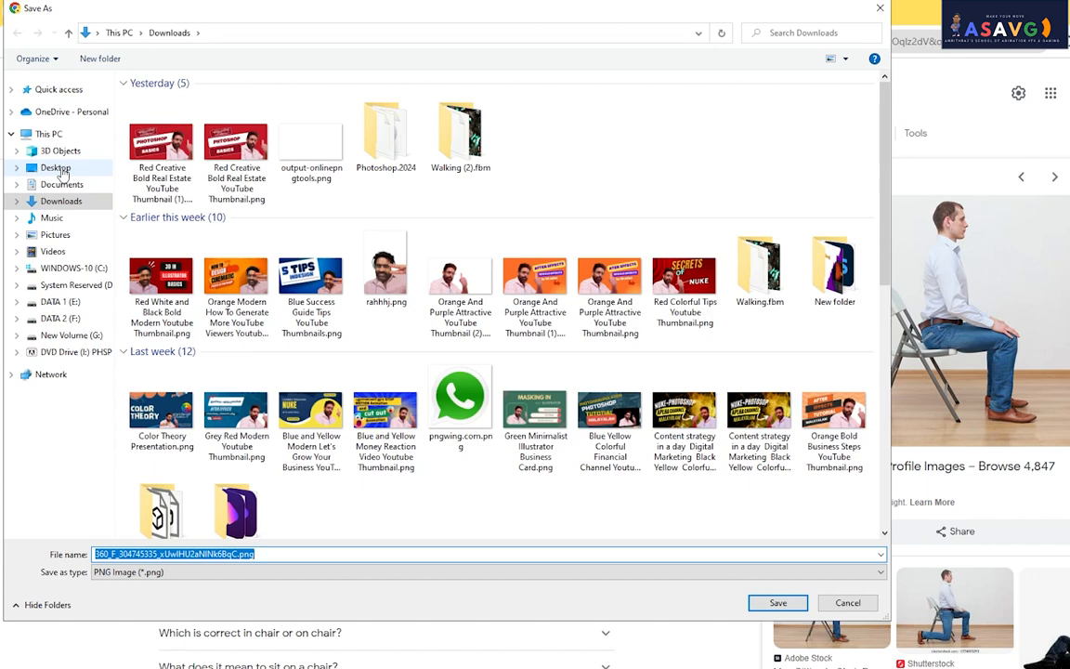
{"action": "left_click", "coordinate": [55, 168]}
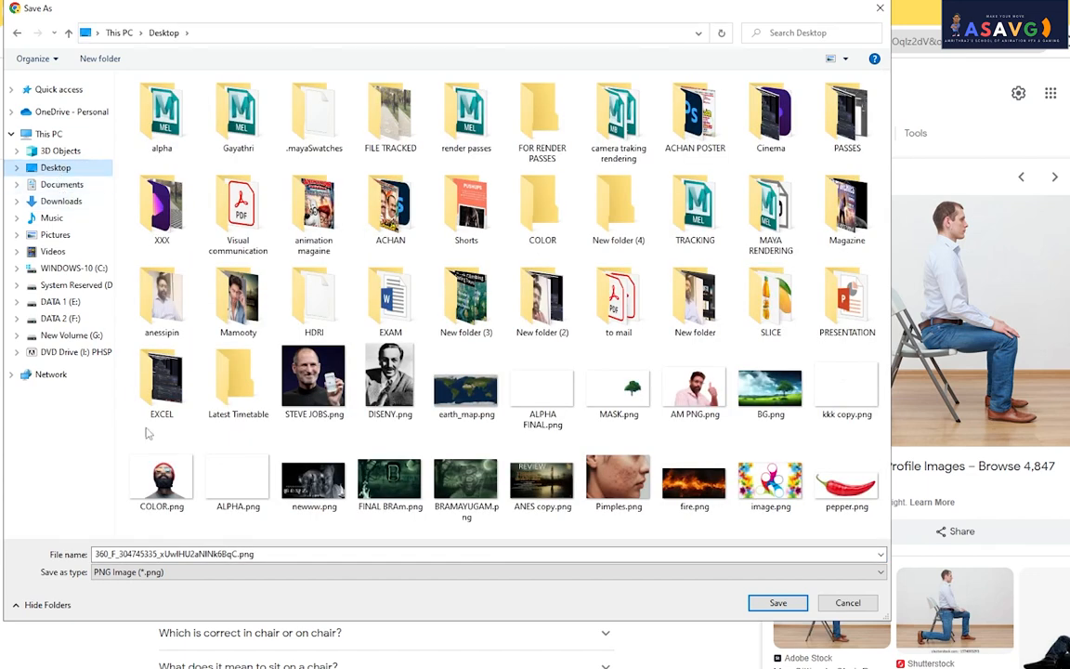
{"action": "left_click", "coordinate": [178, 554]}
{"action": "type", "text": "man"}
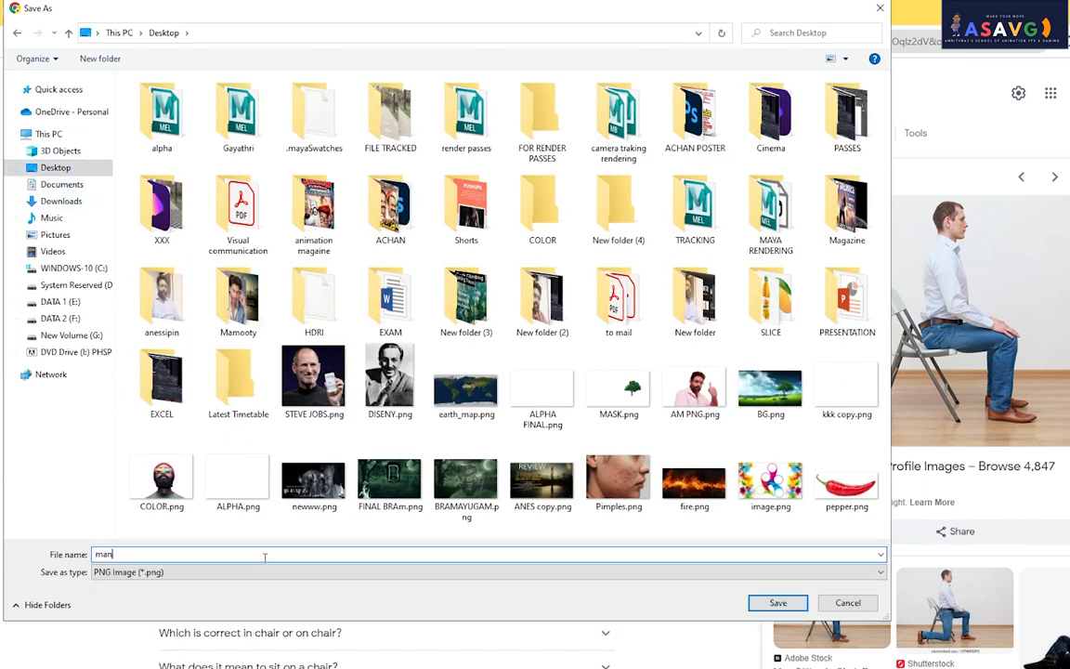
{"action": "key", "text": "Return"}
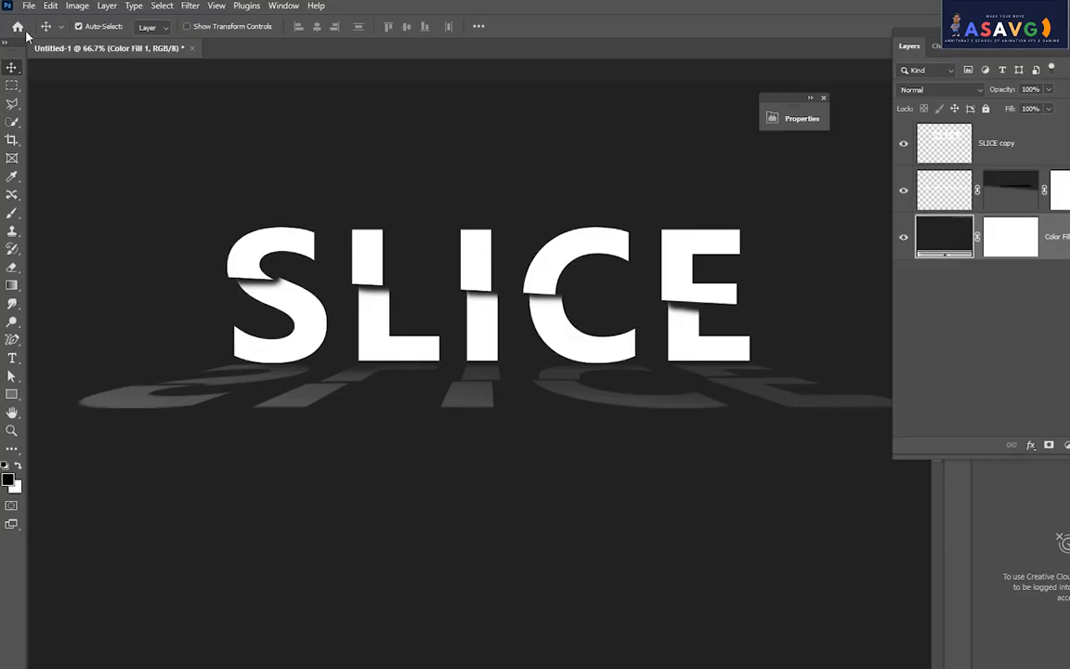
- Back in Photoshop, place man.png from the Desktop as a linked image and move its layer above SLICE copy
{"action": "left_click", "coordinate": [29, 5]}
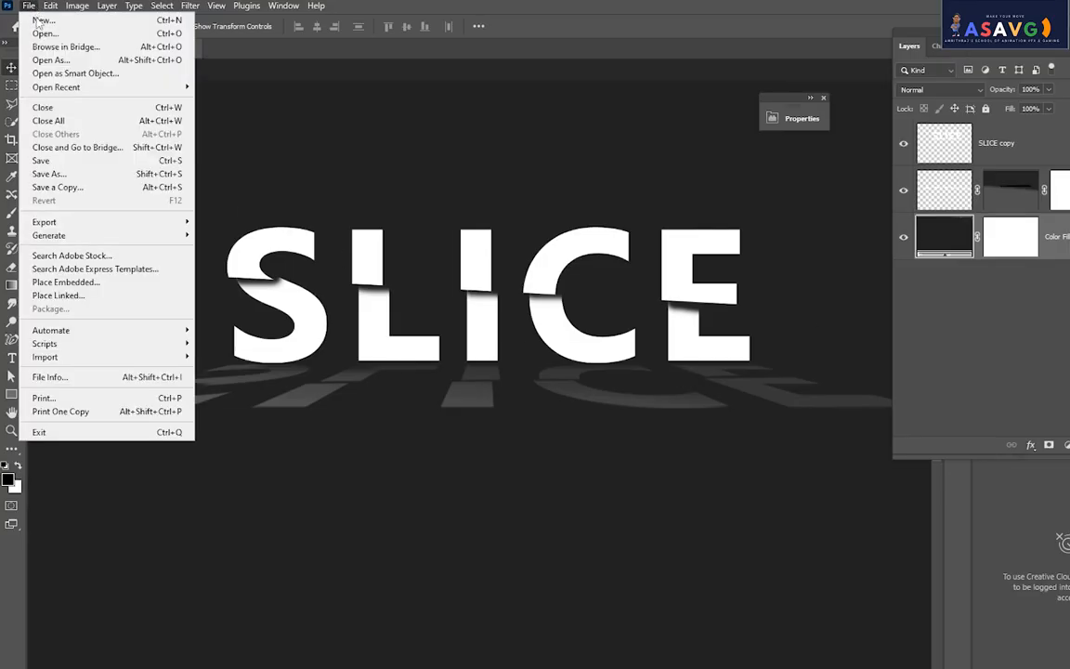
{"action": "left_click", "coordinate": [55, 296]}
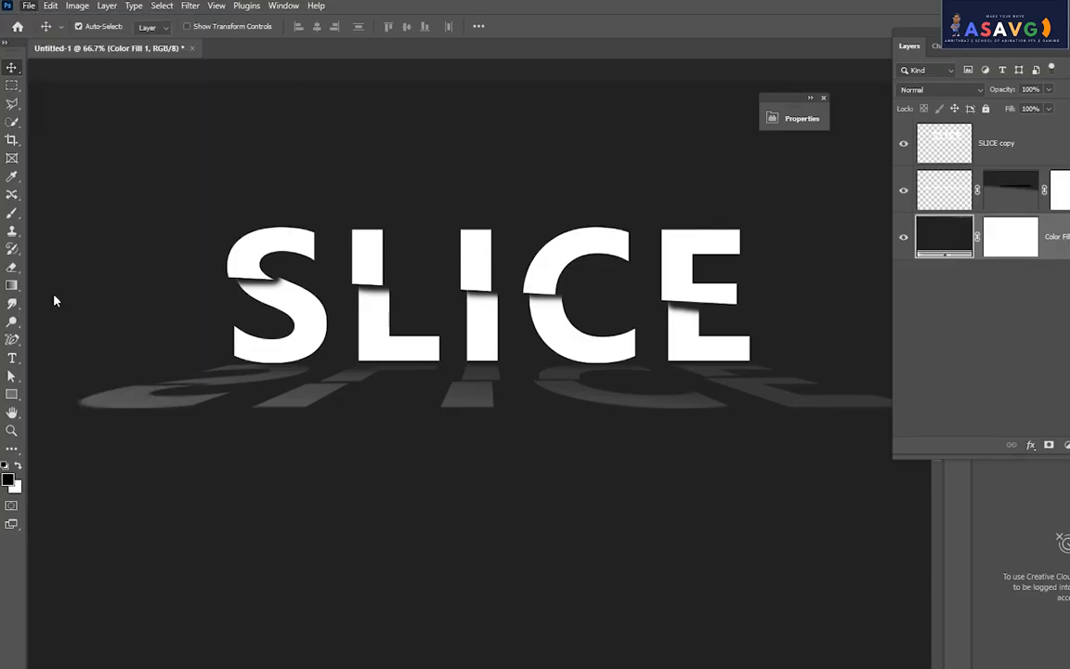
{"action": "left_click", "coordinate": [54, 170]}
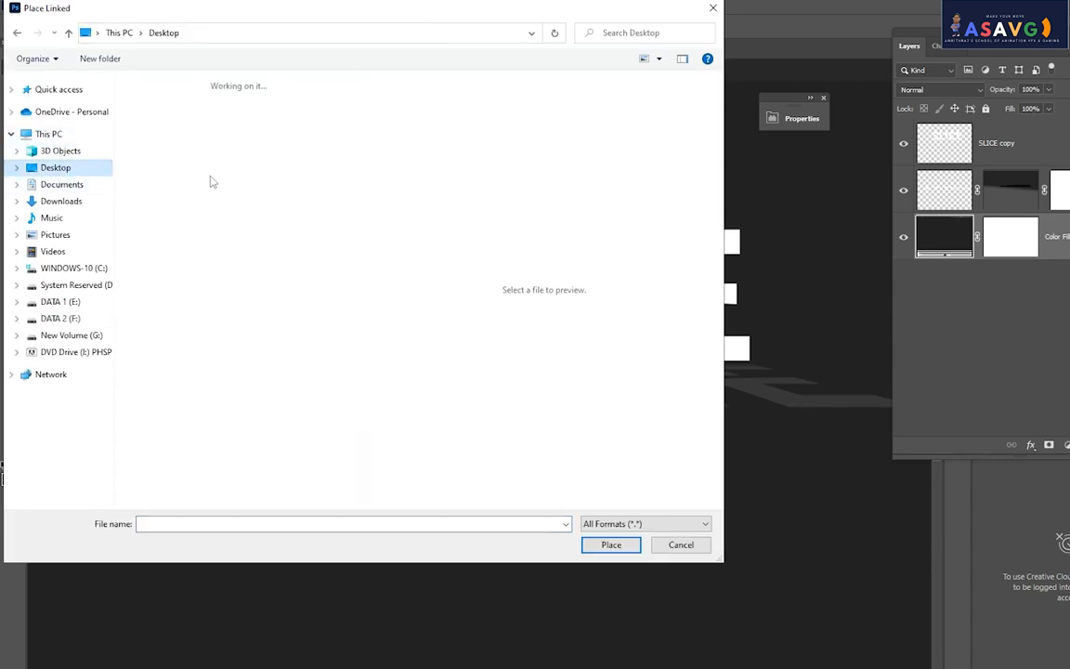
{"action": "scroll", "coordinate": [177, 165], "scroll_direction": "down", "scroll_amount": 5}
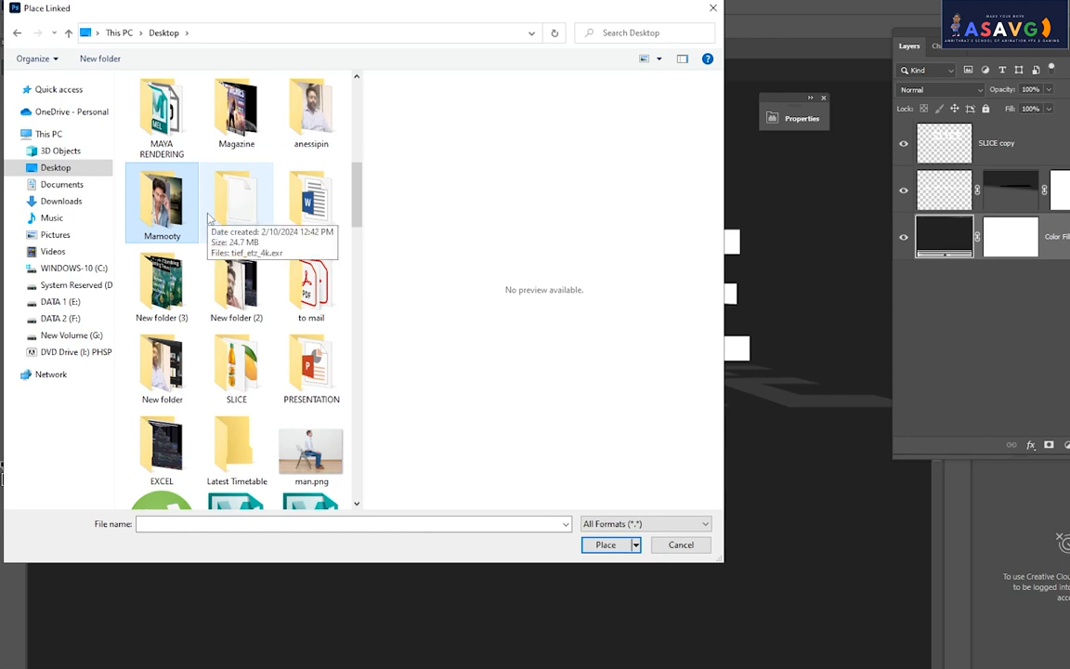
{"action": "left_click", "coordinate": [311, 450]}
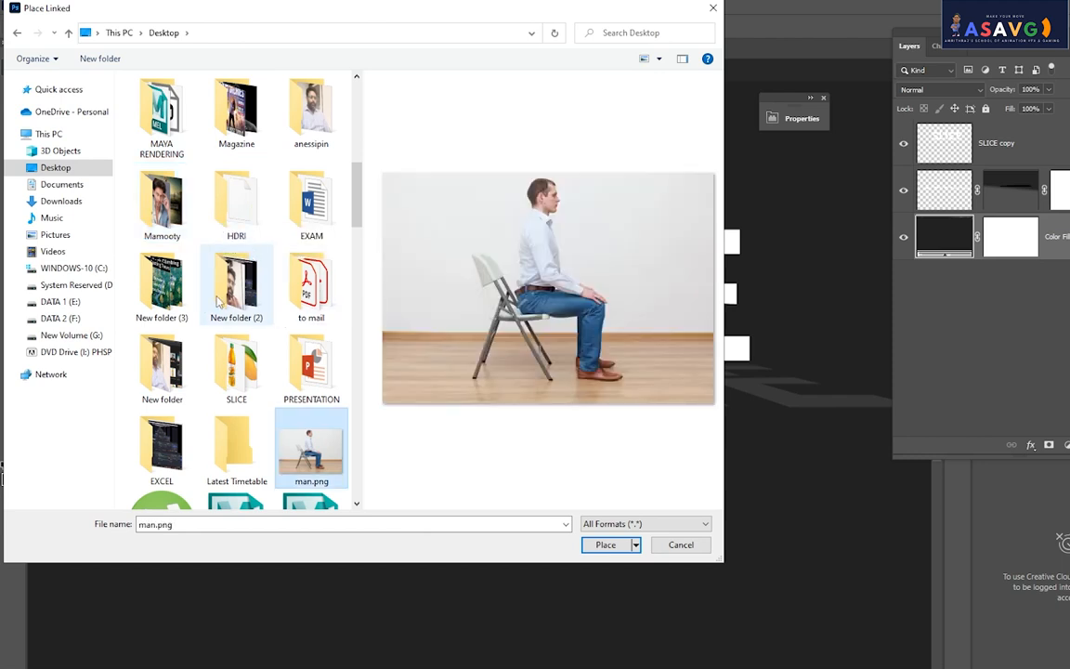
{"action": "double_click", "coordinate": [286, 395]}
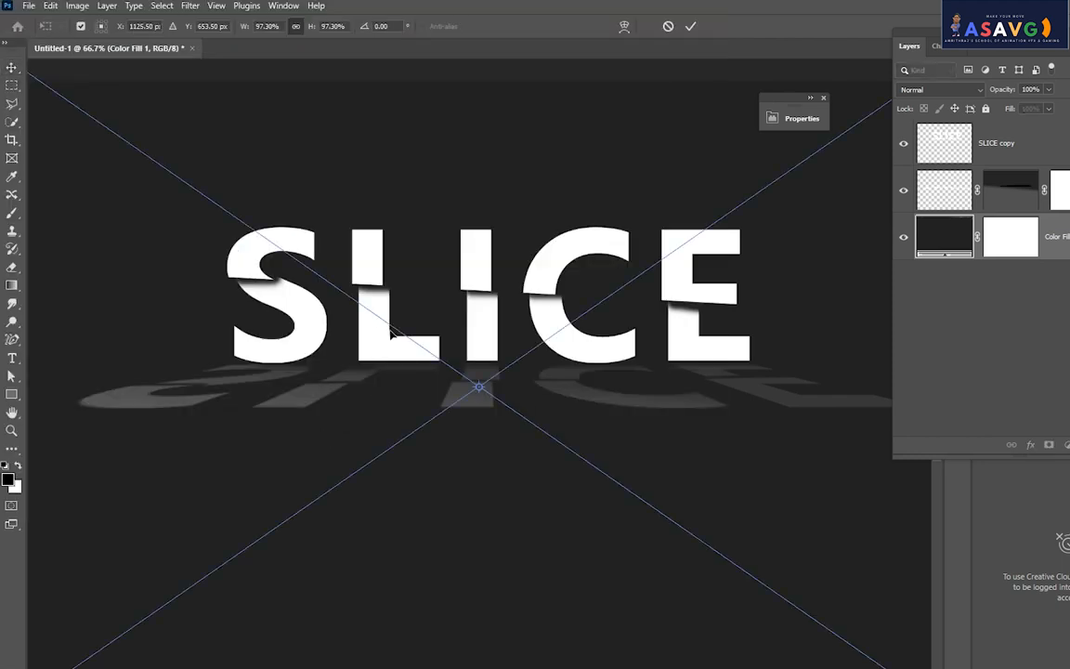
{"action": "key", "text": "ctrl+minus"}
{"action": "key", "text": "ctrl+minus"}
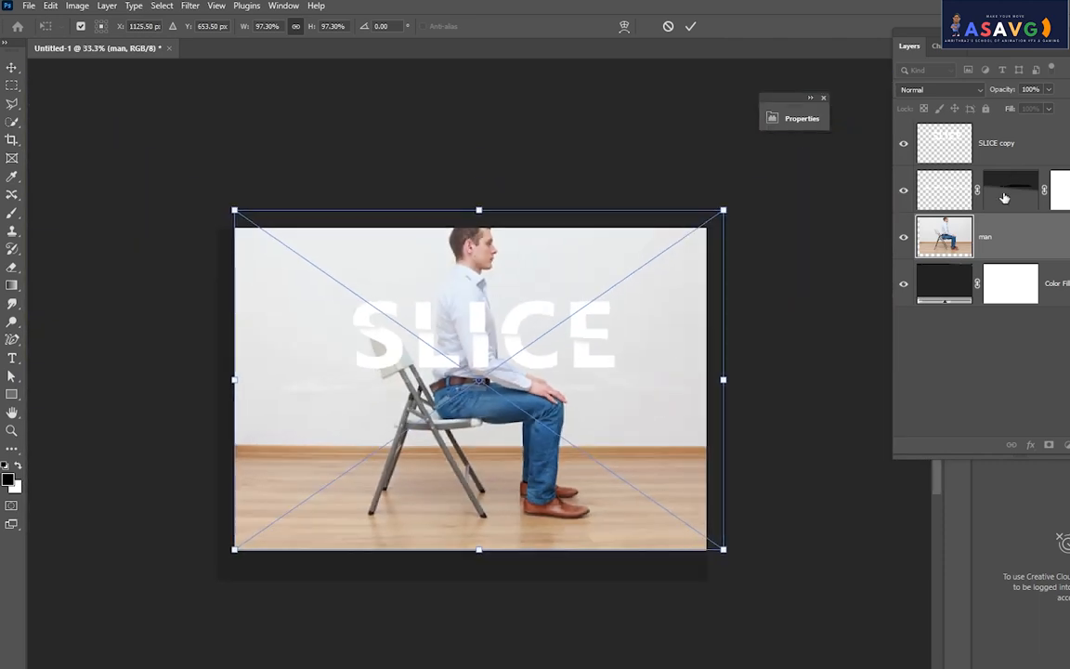
{"action": "key", "text": "Return"}
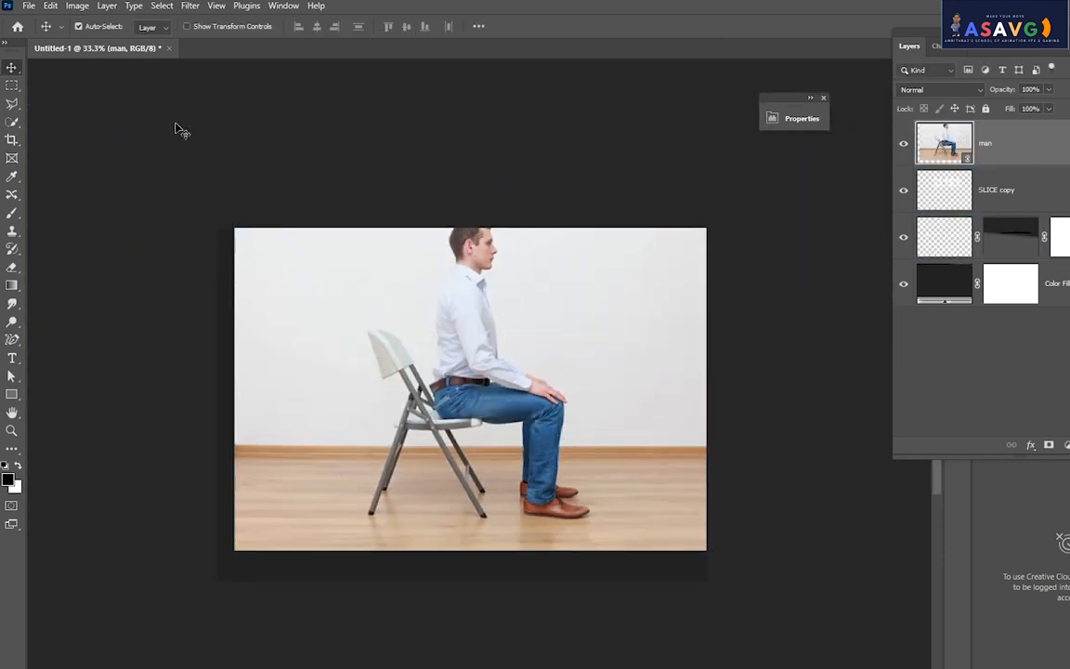
- Select the seated man with Select Subject and invert the selection
{"action": "left_click", "coordinate": [159, 7]}
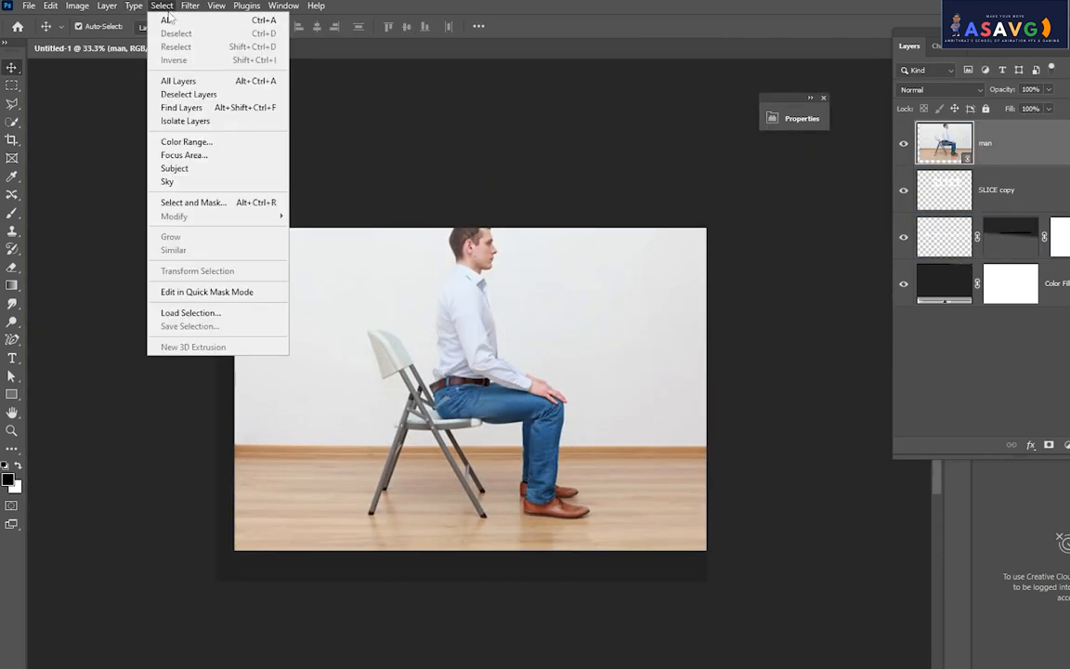
{"action": "left_click", "coordinate": [190, 182]}
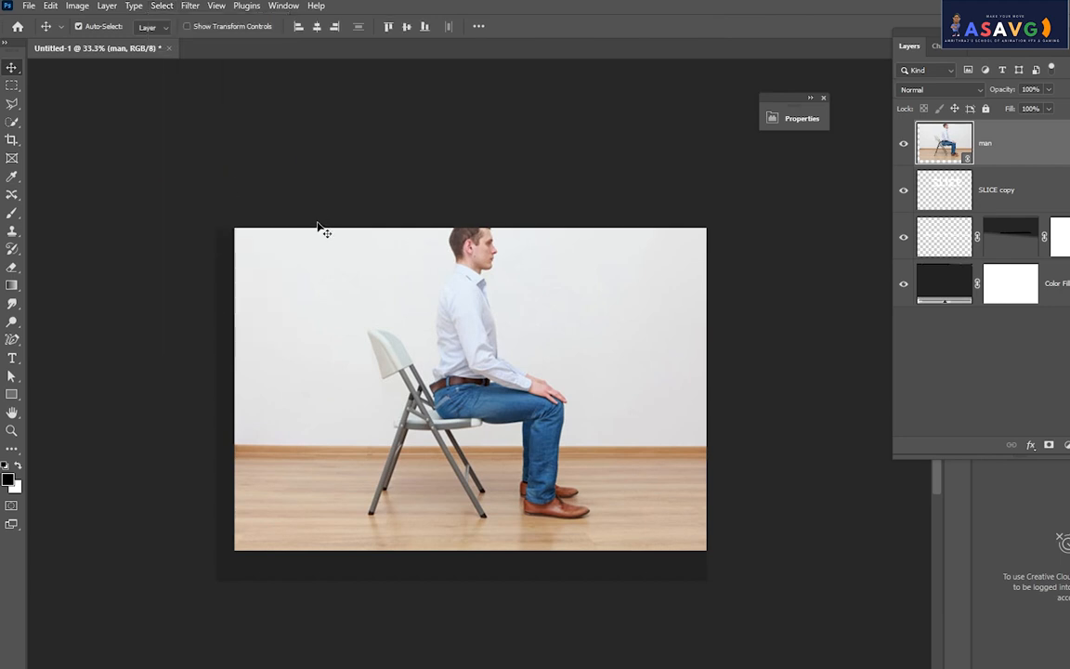
{"action": "left_click", "coordinate": [160, 7]}
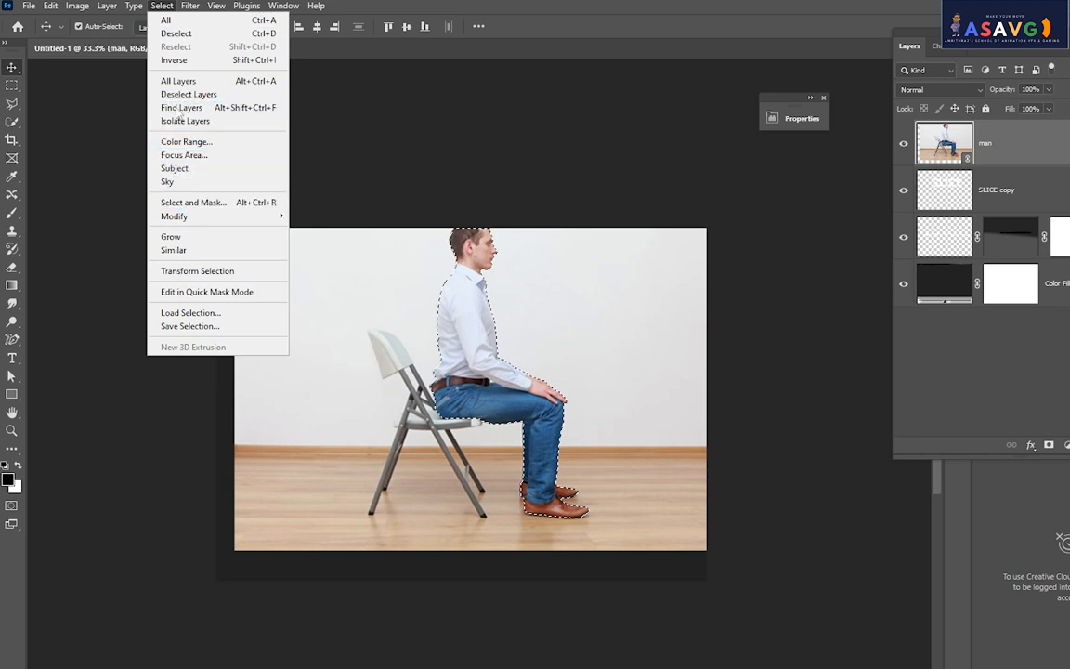
{"action": "left_click", "coordinate": [177, 60]}
- Rasterize the man layer, delete the selected chair and room around him, and clear the selection
{"action": "key", "text": "Delete"}
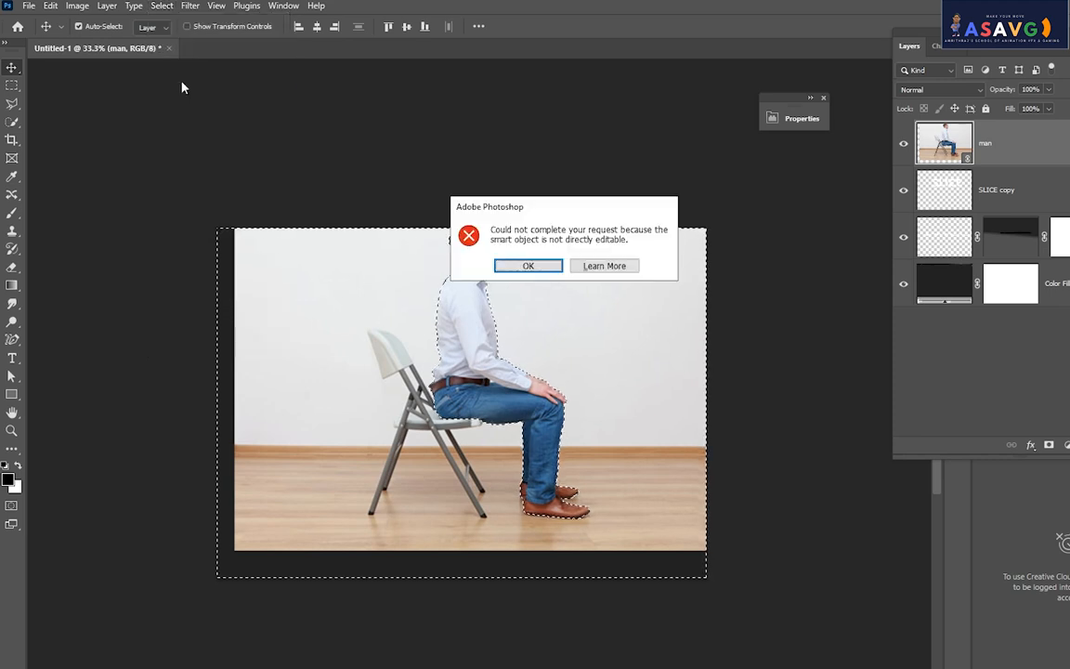
{"action": "key", "text": "Return"}
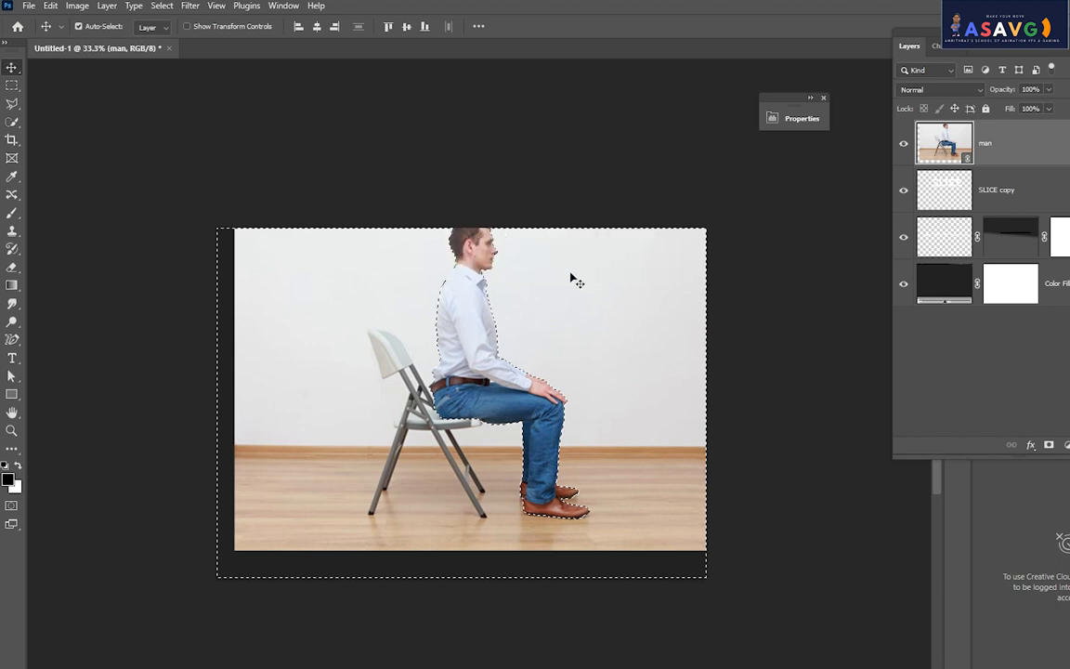
{"action": "right_click", "coordinate": [986, 143]}
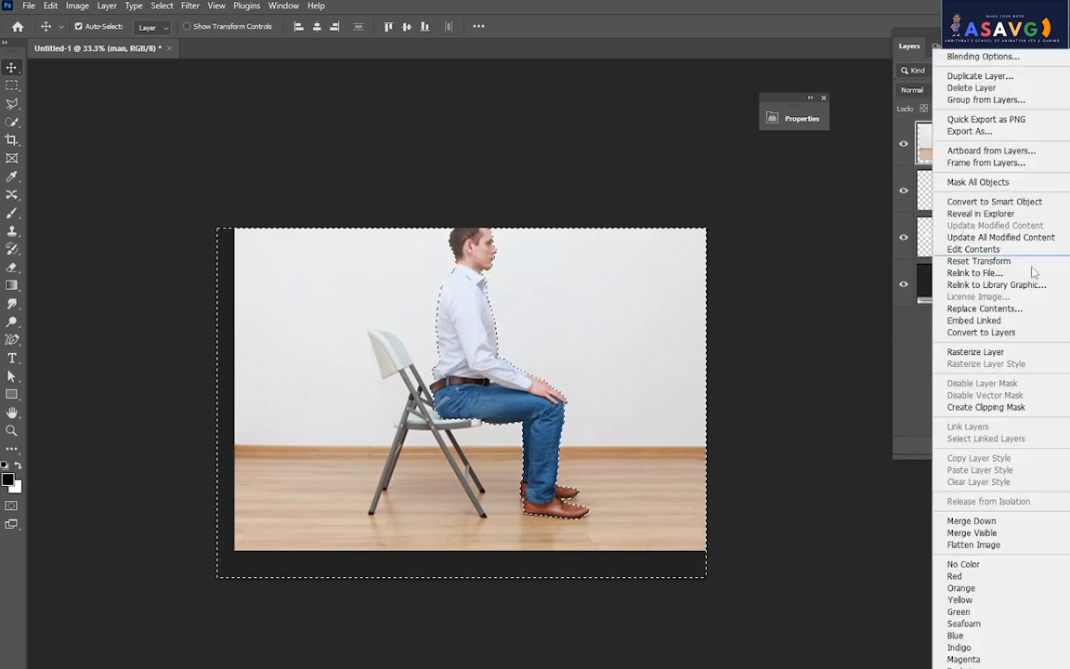
{"action": "left_click", "coordinate": [979, 346]}
{"action": "key", "text": "Delete"}
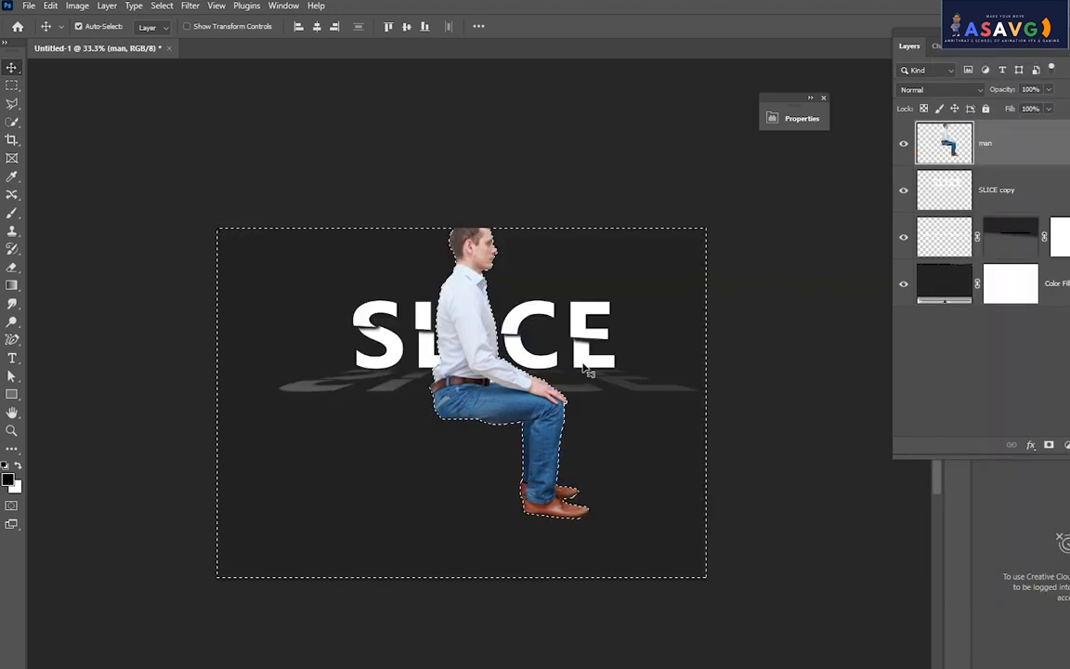
{"action": "key", "text": "ctrl+d"}
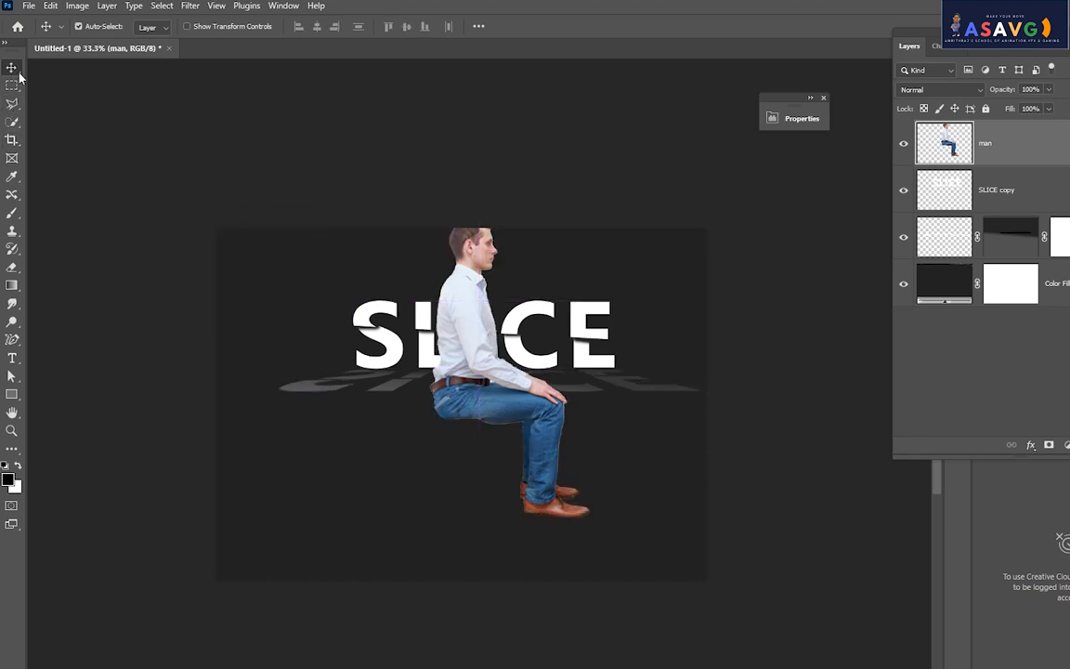
{"action": "key", "text": "ctrl+t"}
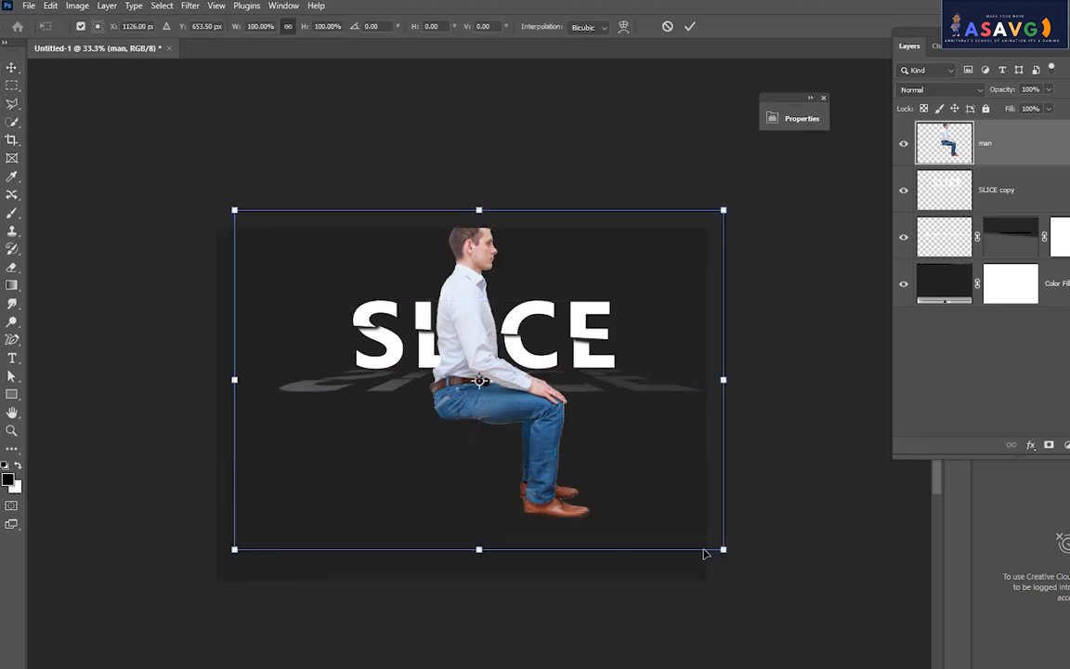
{"action": "left_click_drag", "start_coordinate": [724, 550], "coordinate": [585, 471]}
{"action": "key", "text": "ctrl+z"}
{"action": "key", "text": "Return"}
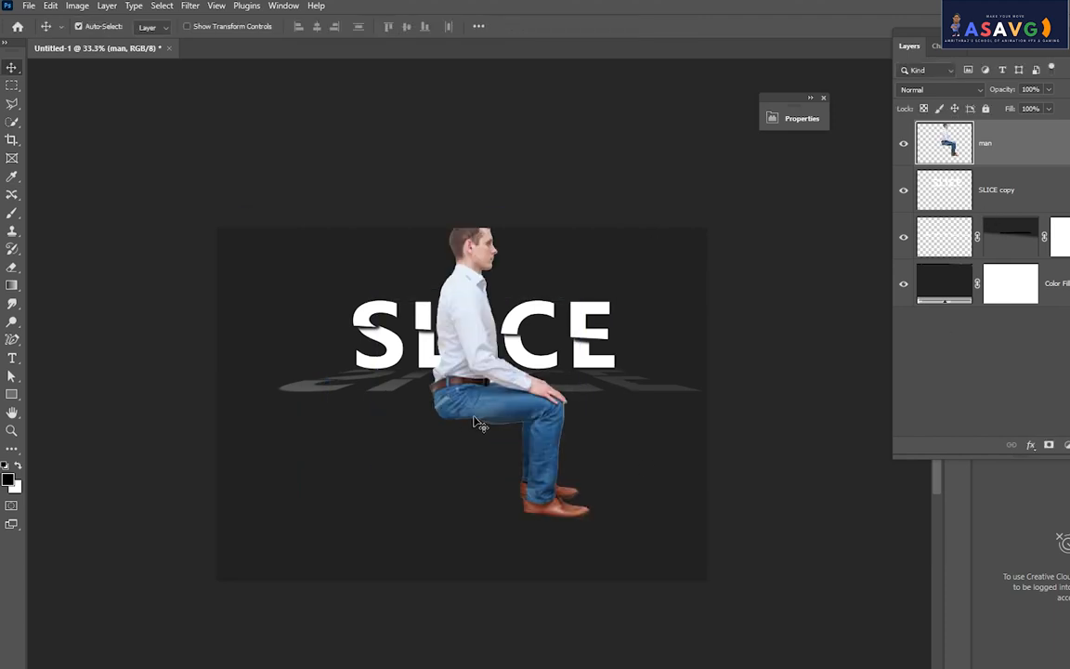
- Scale the man layer down to about 63% width and 69% height and move it below the SLICE text
{"action": "left_click_drag", "start_coordinate": [474, 422], "coordinate": [537, 423]}
{"action": "key", "text": "ctrl+t"}
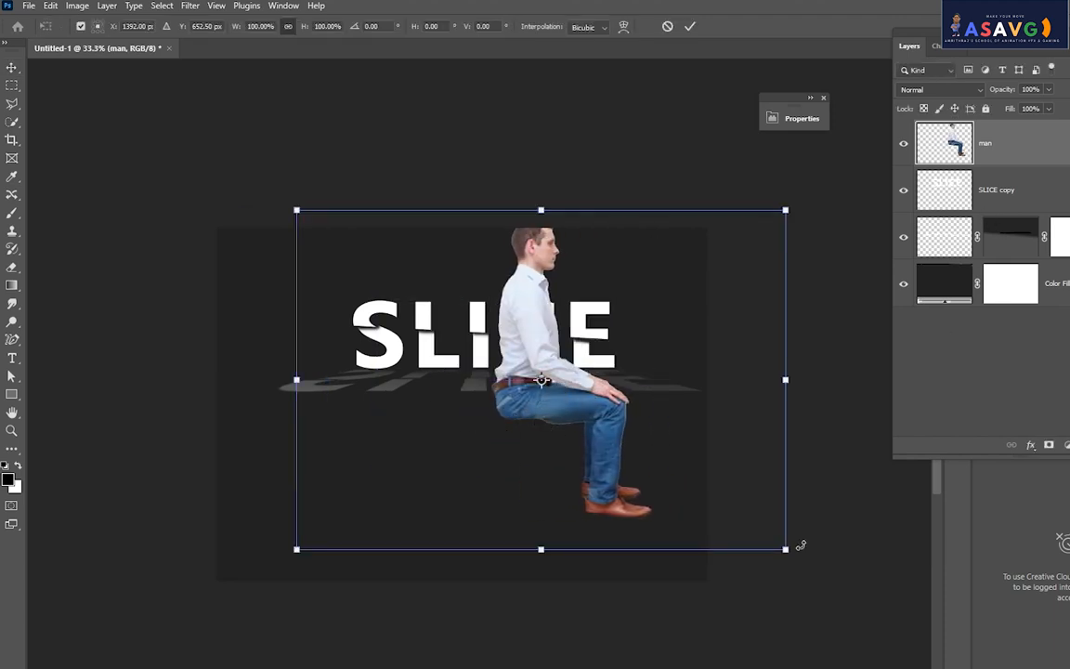
{"action": "left_click_drag", "start_coordinate": [801, 546], "coordinate": [693, 494]}
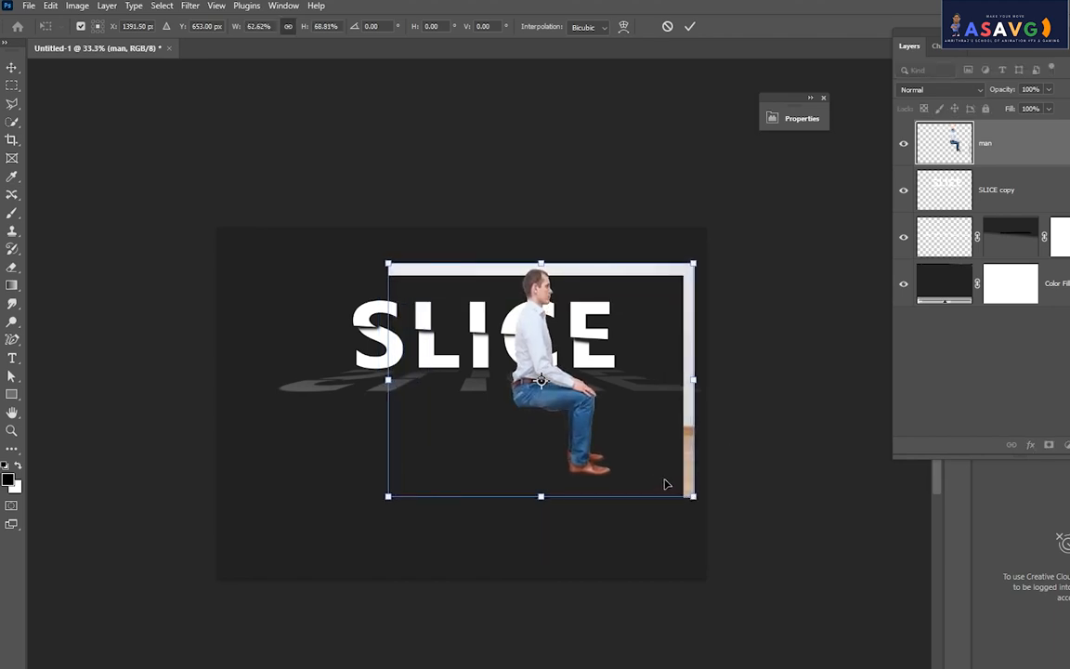
{"action": "key", "text": "Return"}
{"action": "left_click_drag", "start_coordinate": [542, 329], "coordinate": [429, 460]}
- Try to remove the leftover white frame around the man with the Quick Selection tool, undoing the deletion and clearing the selection
{"action": "left_click", "coordinate": [12, 122]}
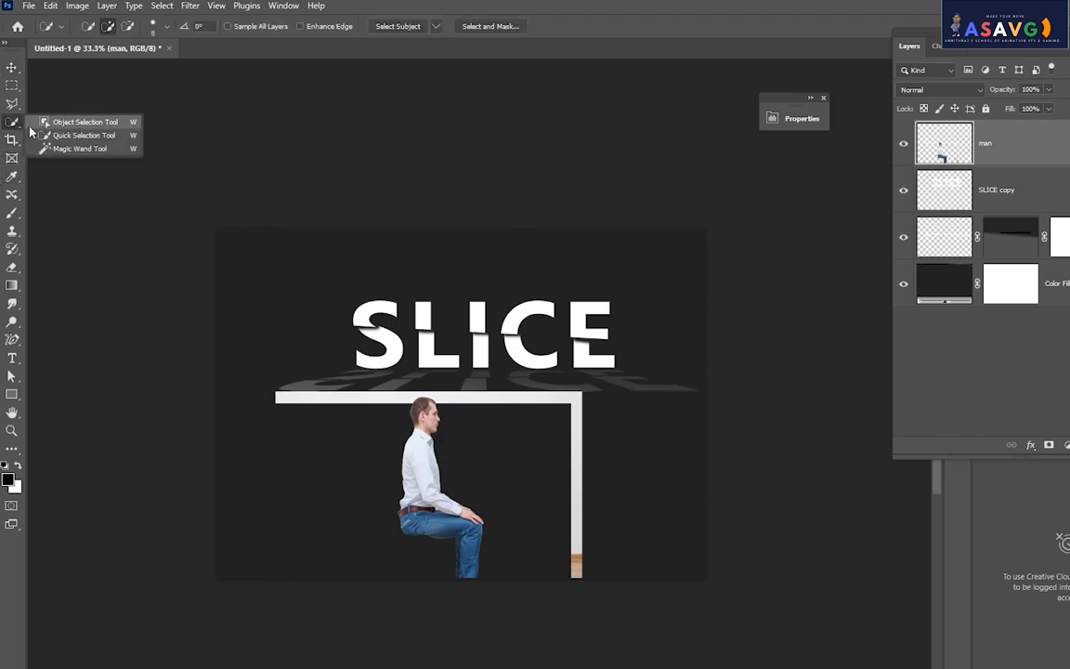
{"action": "left_click", "coordinate": [46, 137]}
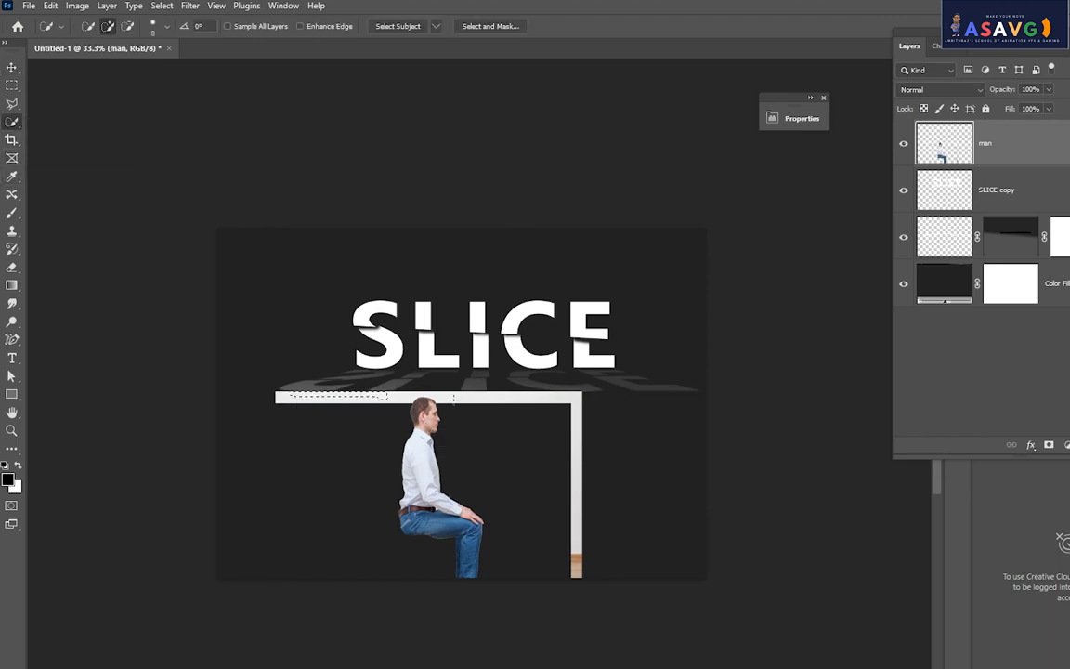
{"action": "left_click_drag", "start_coordinate": [453, 399], "coordinate": [585, 408]}
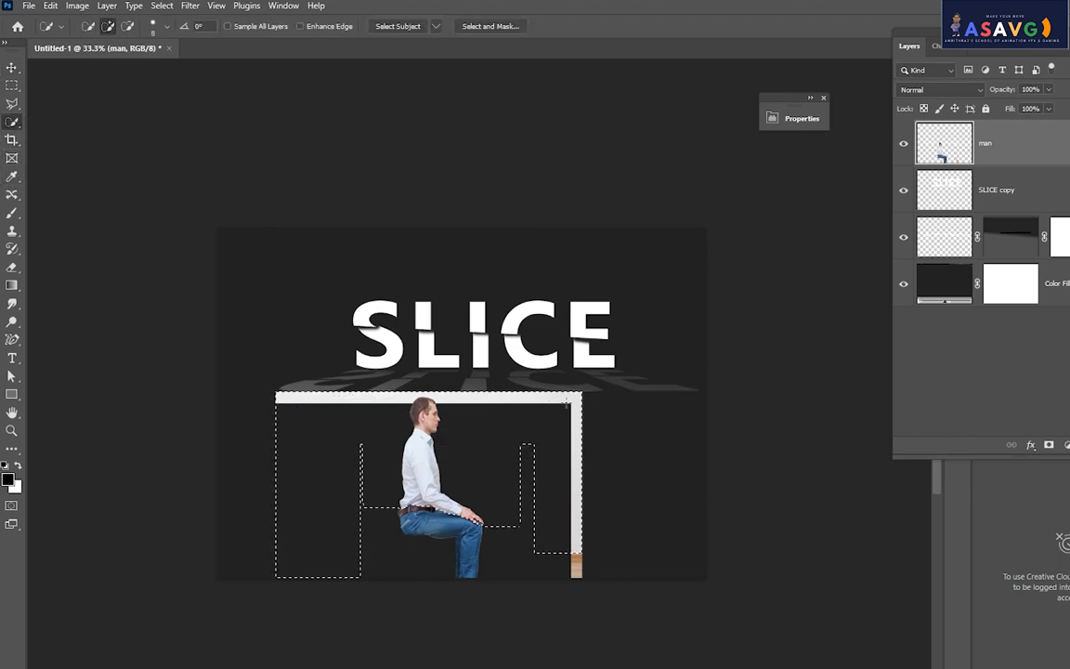
{"action": "left_click", "coordinate": [339, 432], "text": "alt"}
{"action": "key", "text": "Delete"}
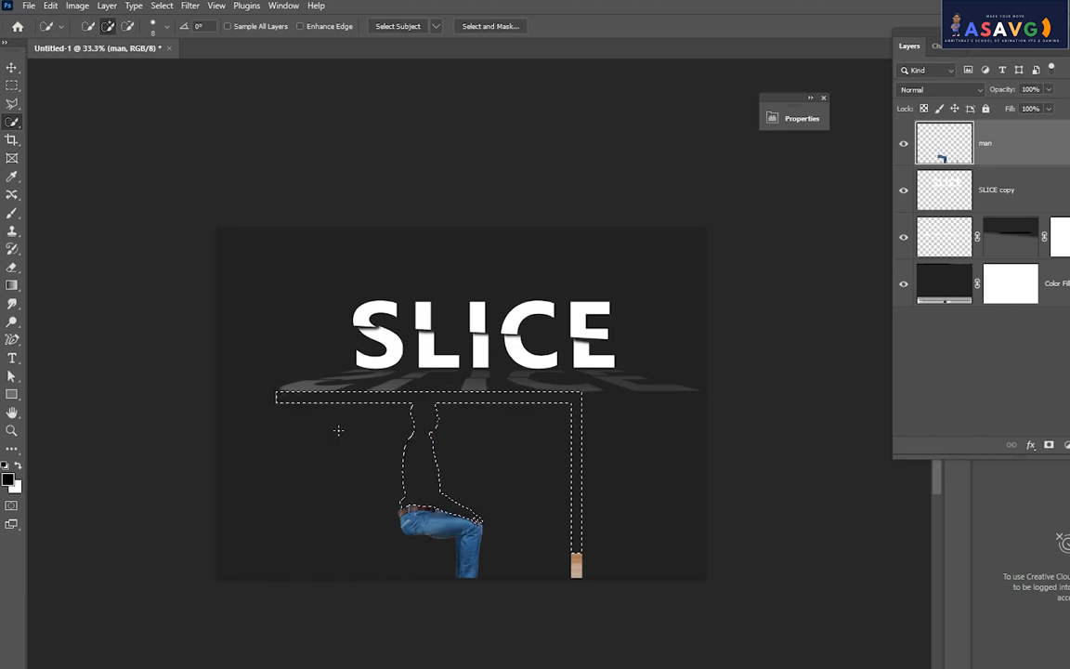
{"action": "key", "text": "ctrl+z"}
{"action": "key", "text": "ctrl+d"}
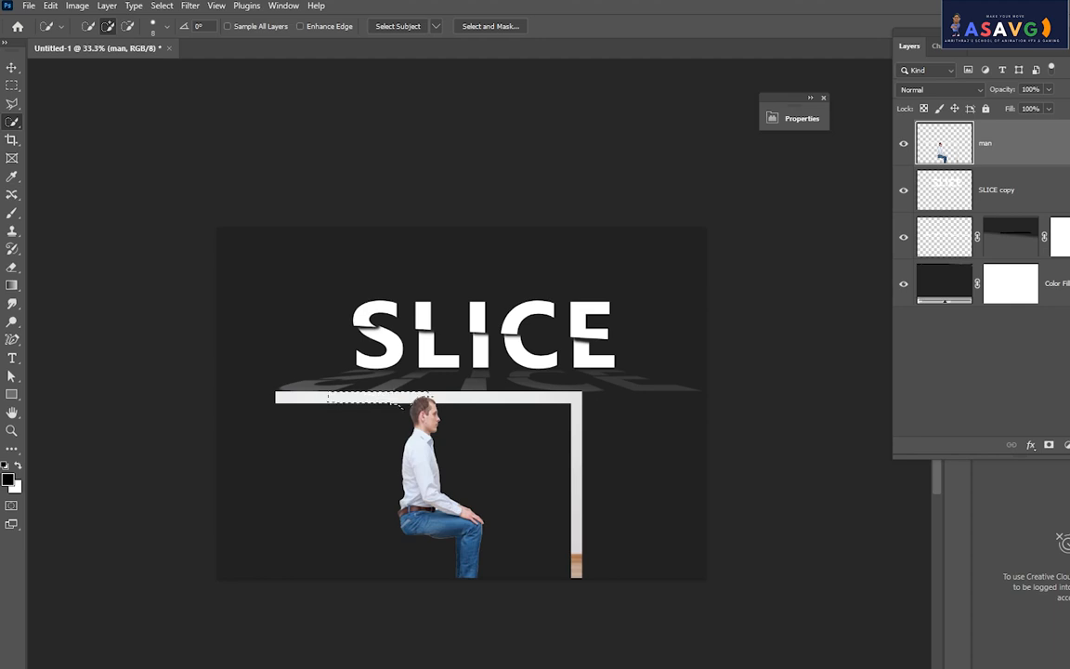
- Quick-select the leftover white frame pieces above and beside the man, including the visible wood end, and delete them
{"action": "mouse_move", "coordinate": [277, 387]}
{"action": "left_mouse_down"}
{"action": "mouse_move", "coordinate": [392, 406]}
{"action": "mouse_move", "coordinate": [268, 394]}
{"action": "mouse_move", "coordinate": [278, 395]}
{"action": "left_mouse_up"}
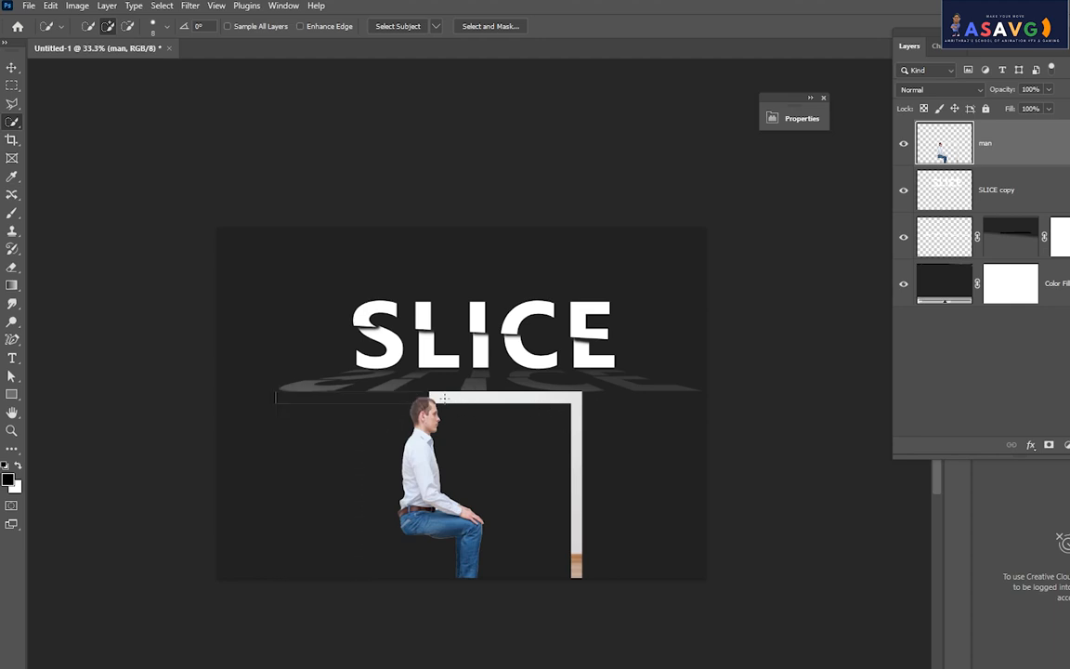
{"action": "left_click_drag", "start_coordinate": [523, 401], "coordinate": [566, 421]}
{"action": "mouse_move", "coordinate": [581, 514]}
{"action": "left_mouse_down"}
{"action": "mouse_move", "coordinate": [568, 449]}
{"action": "mouse_move", "coordinate": [578, 580]}
{"action": "left_mouse_up"}
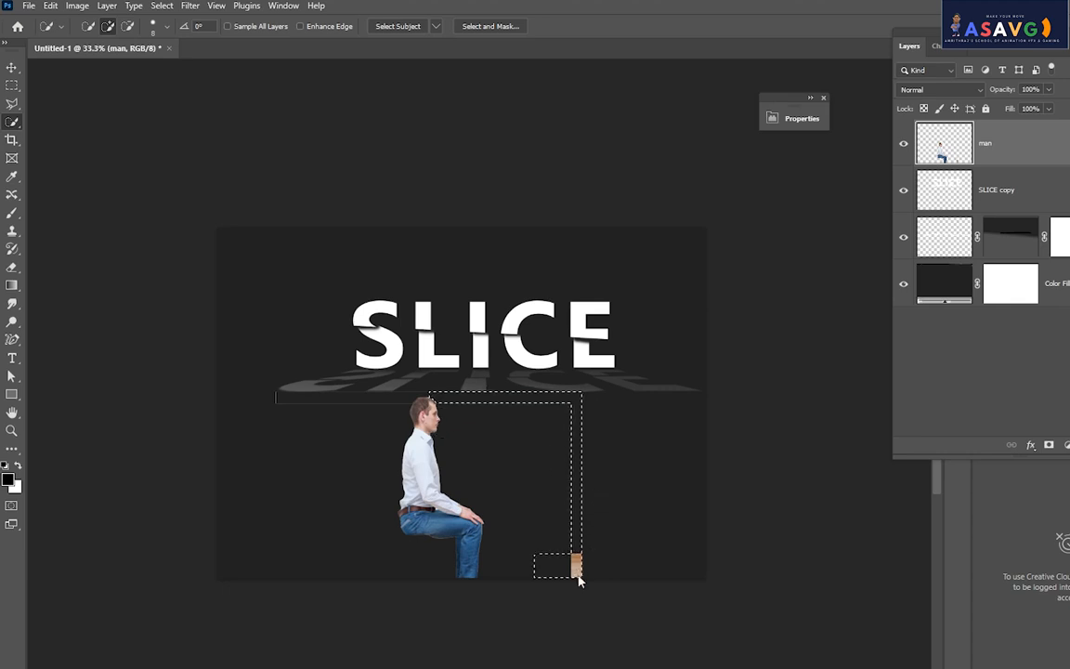
{"action": "left_click", "coordinate": [576, 569]}
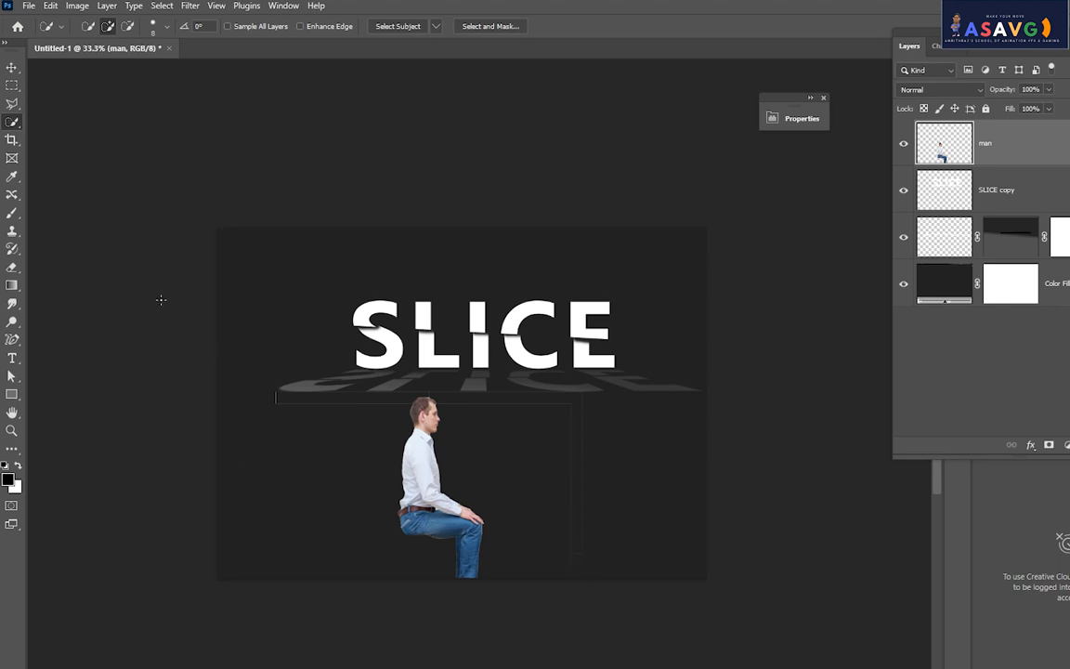
- Erase the faint leftover outlines around the man with the Eraser at size 90, undoing the stroke across his head
{"action": "left_click", "coordinate": [12, 267]}
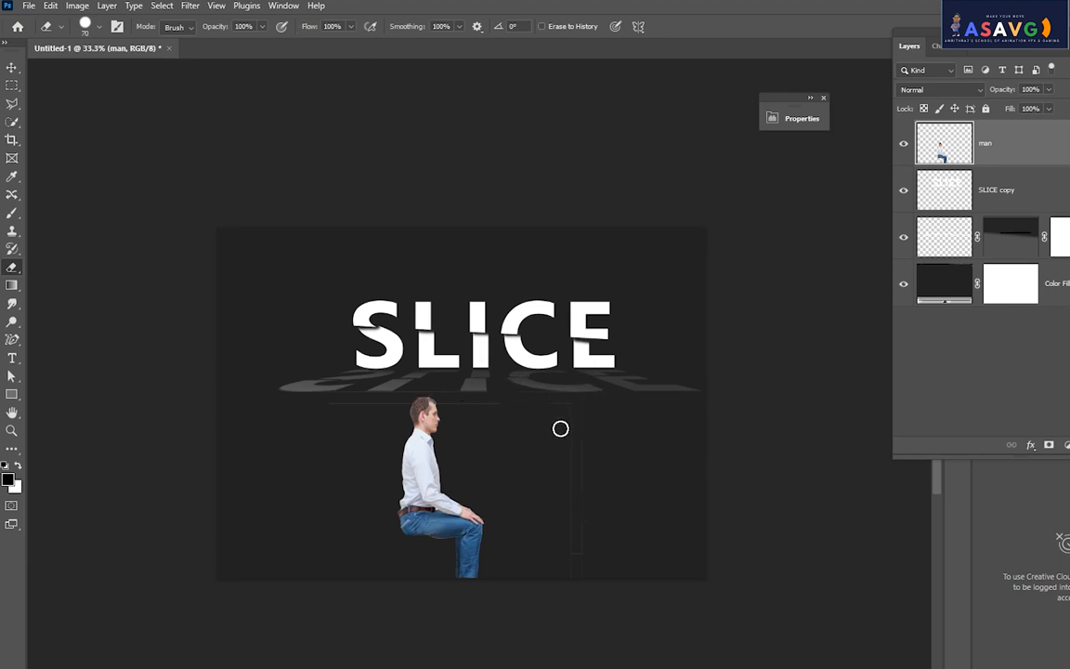
{"action": "key", "text": "bracketright"}
{"action": "key", "text": "bracketright"}
{"action": "left_click", "coordinate": [573, 396]}
{"action": "mouse_move", "coordinate": [560, 551]}
{"action": "left_mouse_down"}
{"action": "mouse_move", "coordinate": [584, 486]}
{"action": "mouse_move", "coordinate": [537, 425]}
{"action": "left_mouse_up"}
{"action": "left_click_drag", "start_coordinate": [410, 405], "coordinate": [437, 405]}
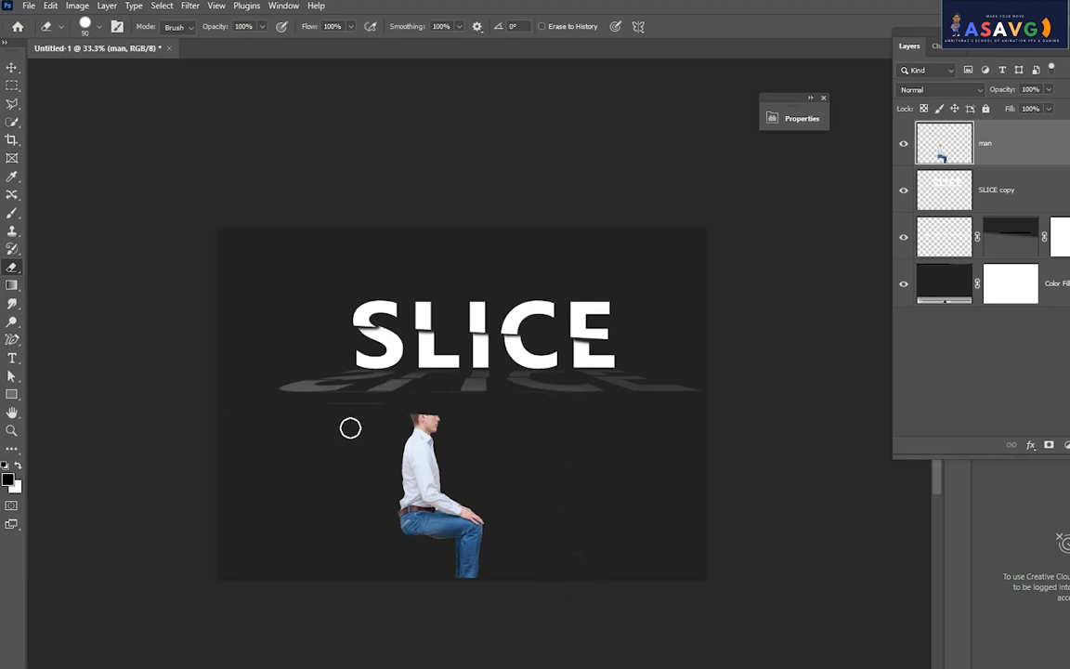
{"action": "key", "text": "ctrl+z"}
{"action": "key", "text": "ctrl+z"}
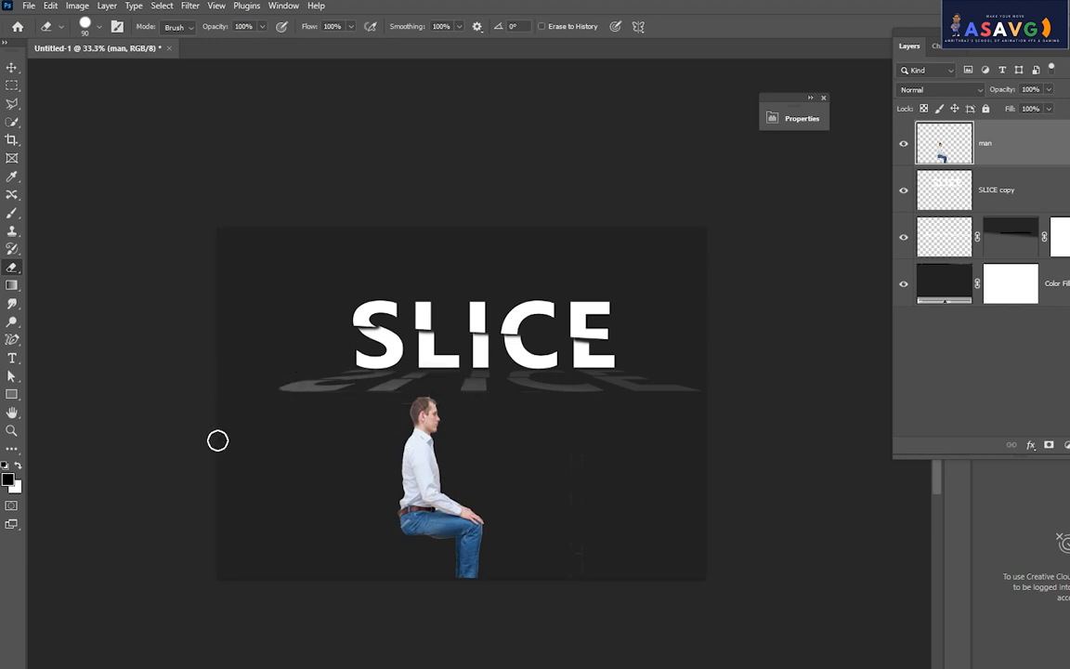
- Move the man up over the SLICE text, delete the leftover wood strip beside his feet with a rectangular marquee, and clear the selection
{"action": "key", "text": "v"}
{"action": "left_click_drag", "start_coordinate": [431, 373], "coordinate": [465, 211]}
{"action": "left_click", "coordinate": [12, 85]}
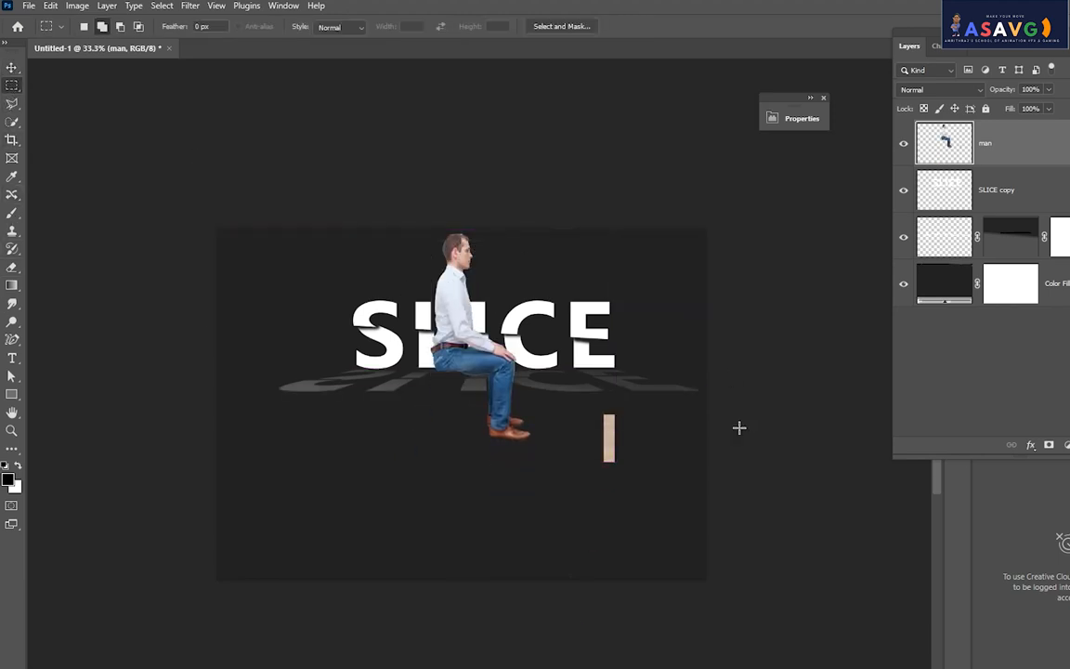
{"action": "left_click_drag", "start_coordinate": [569, 402], "coordinate": [667, 488]}
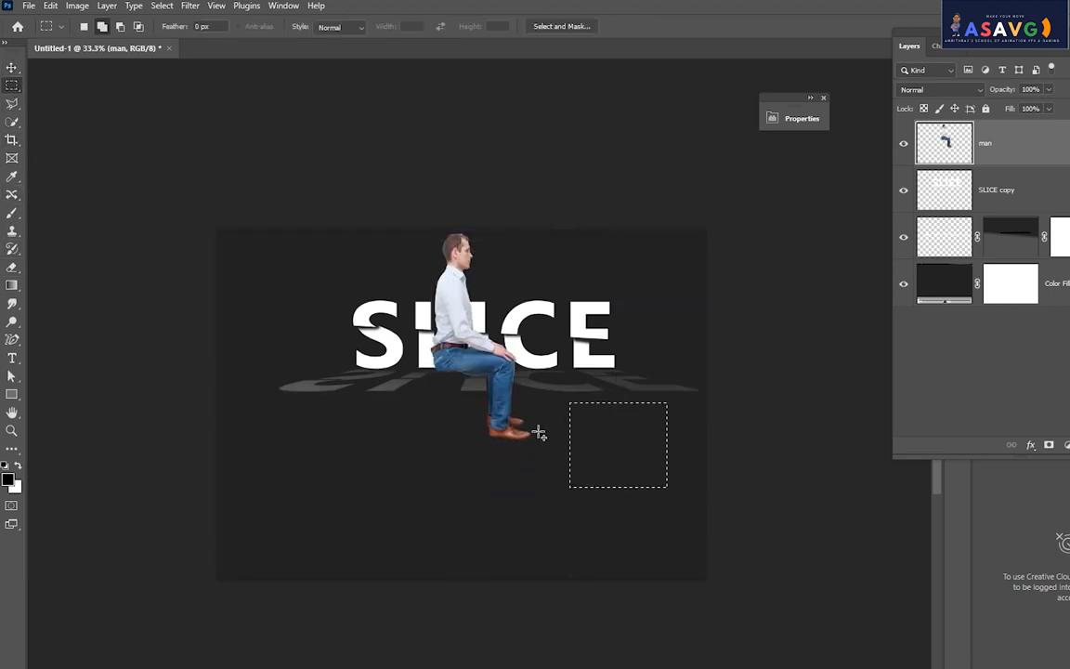
{"action": "key", "text": "ctrl+minus"}
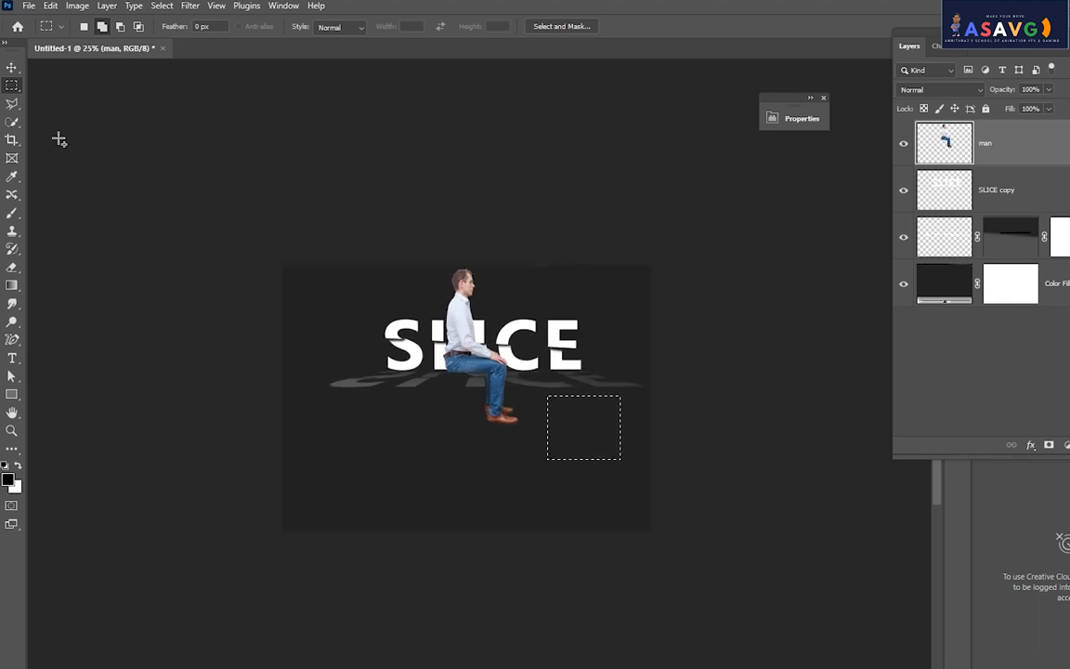
{"action": "left_click", "coordinate": [9, 68]}
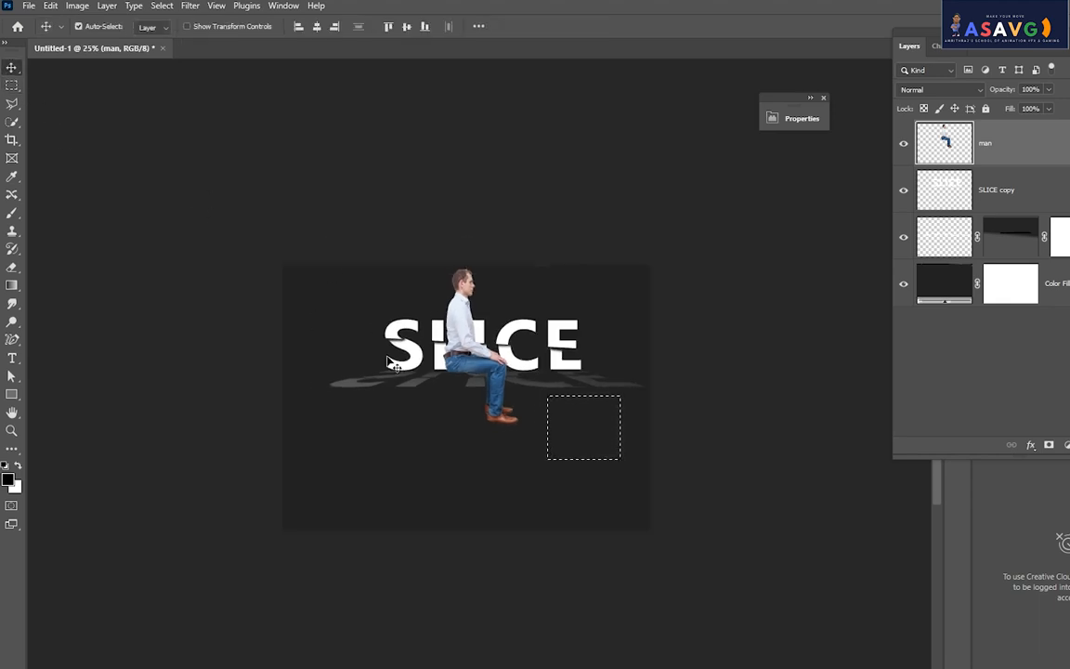
{"action": "key", "text": "ctrl+plus"}
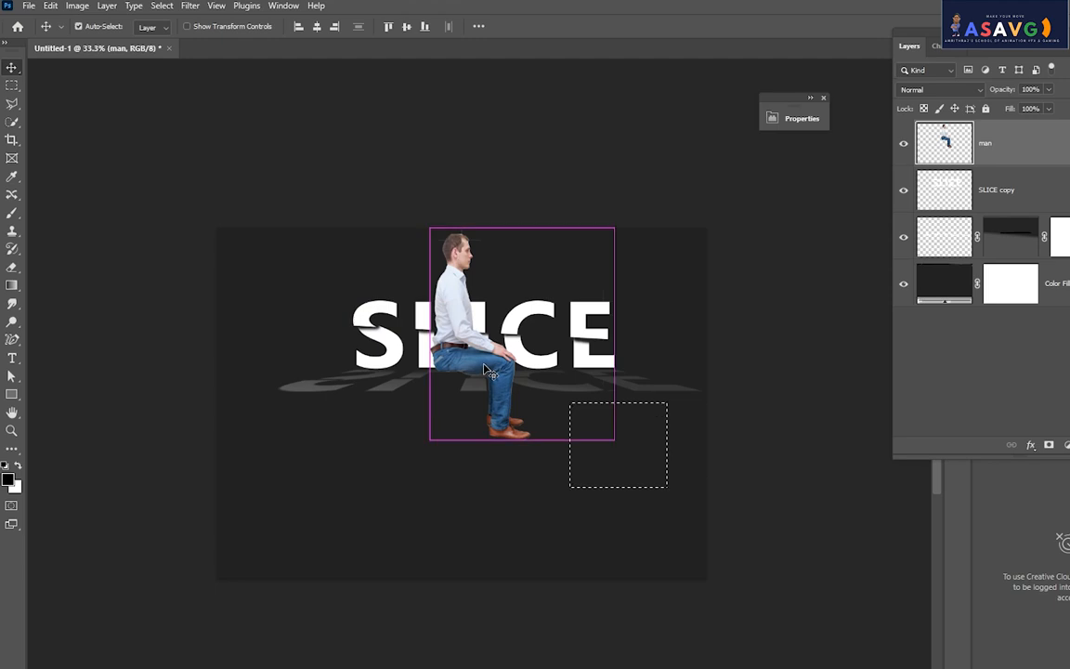
{"action": "key", "text": "ctrl+d"}
- Scale the man to about 48% and position him sitting on top of the letter S
{"action": "key", "text": "ctrl+t"}
{"action": "left_click_drag", "start_coordinate": [613, 442], "coordinate": [576, 409]}
{"action": "left_click_drag", "start_coordinate": [412, 331], "coordinate": [421, 370]}
{"action": "key", "text": "ctrl+plus"}
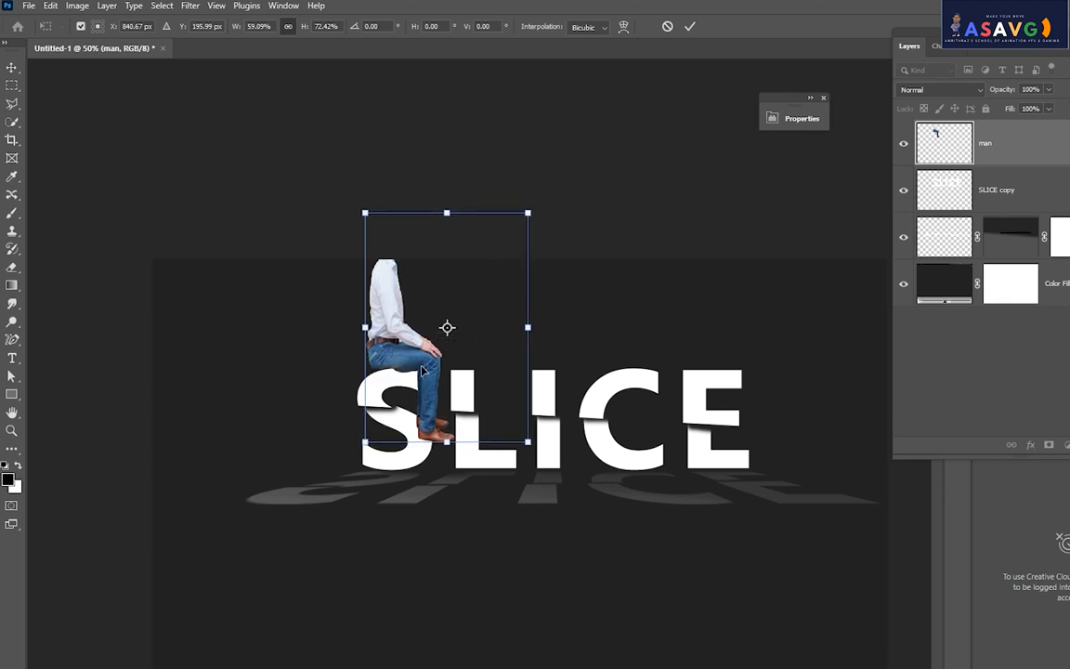
{"action": "key", "text": "ctrl+plus"}
{"action": "left_click_drag", "start_coordinate": [554, 468], "coordinate": [530, 416]}
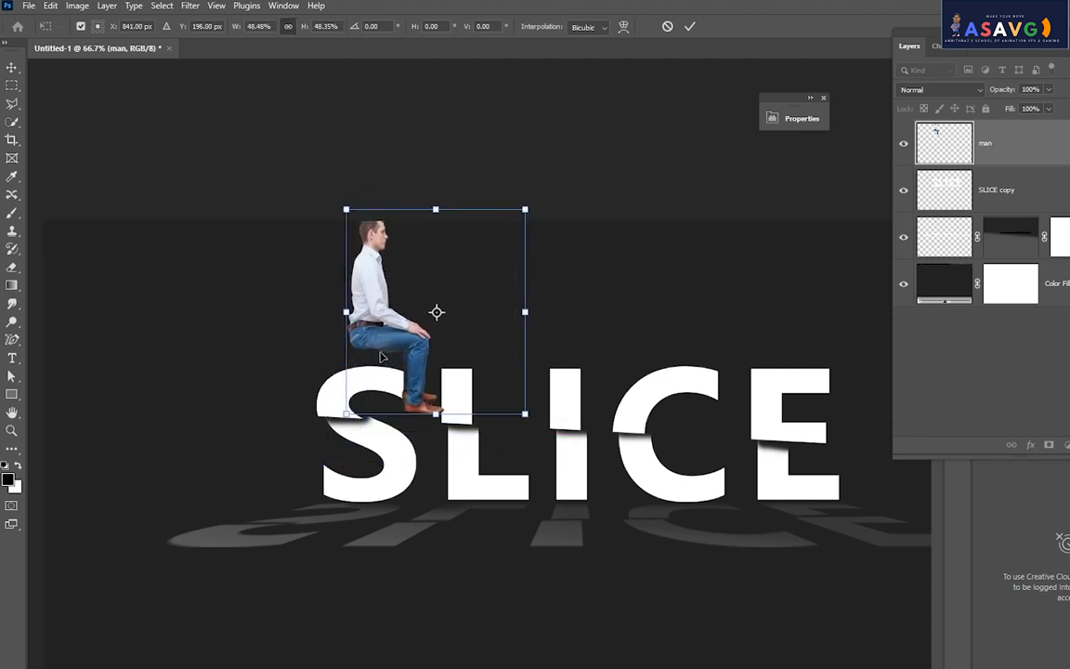
{"action": "left_click_drag", "start_coordinate": [405, 340], "coordinate": [390, 361]}
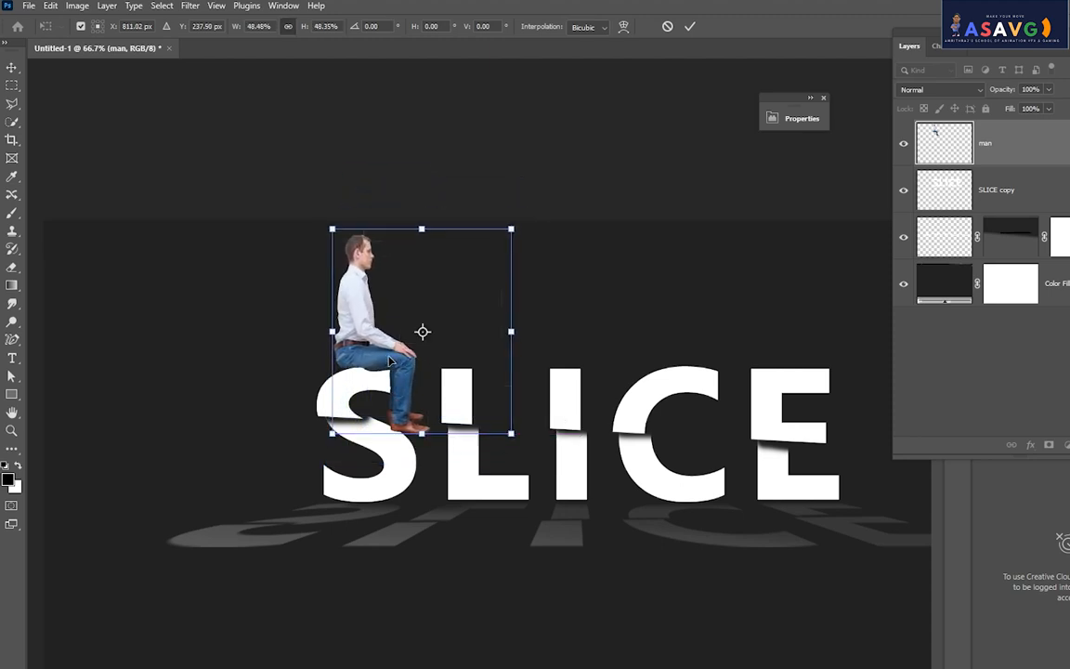
{"action": "key", "text": "ctrl+plus"}
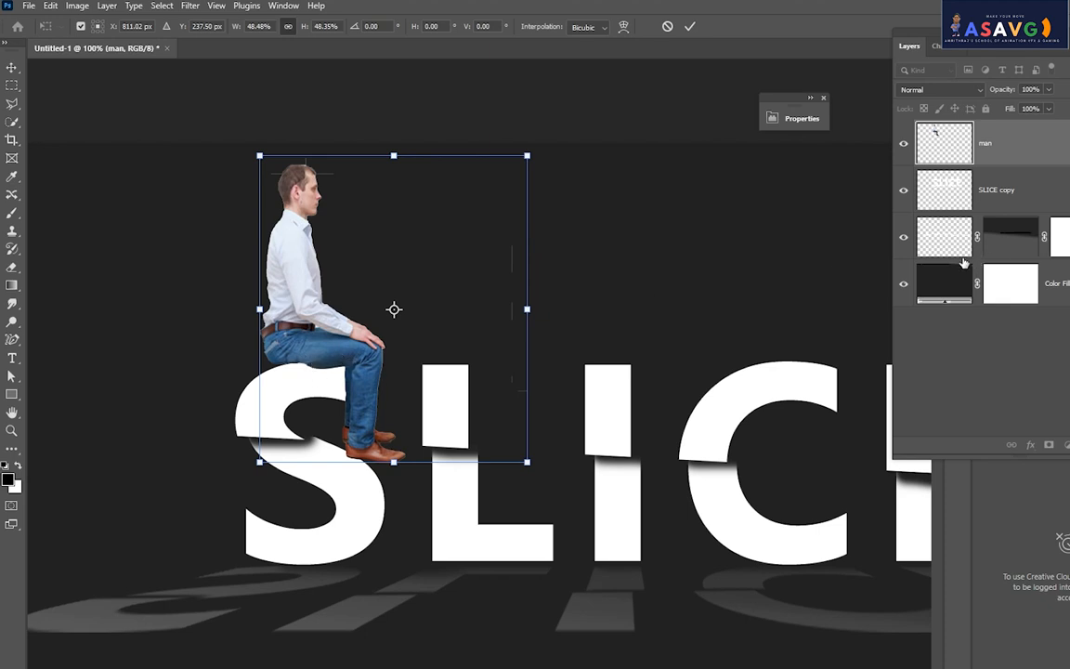
{"action": "key", "text": "Return"}
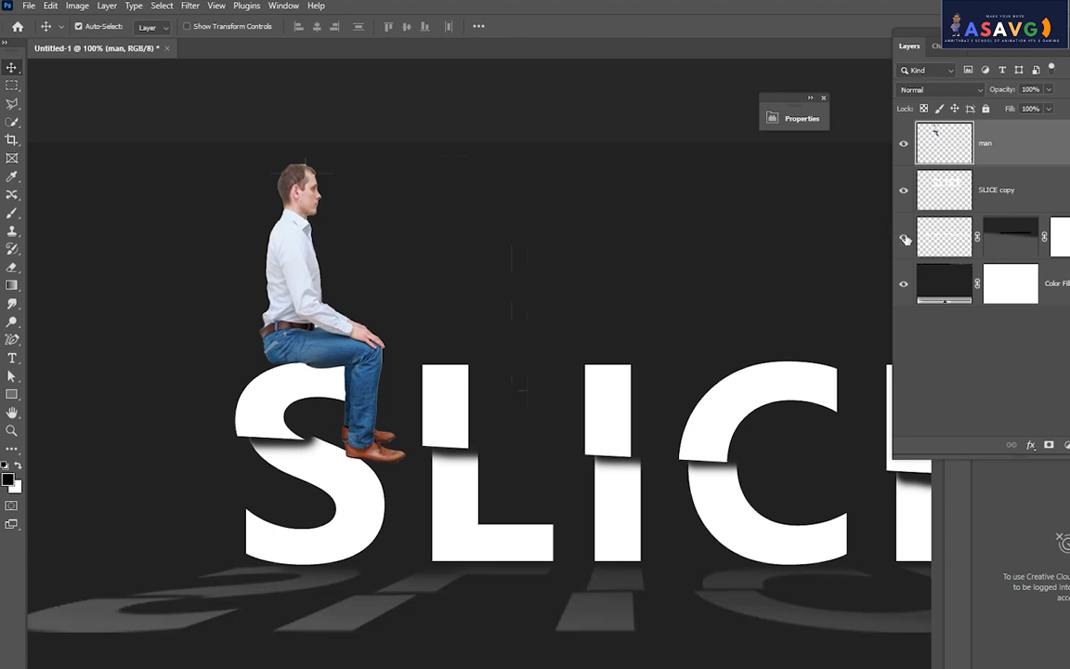
- Check the man with the SLICE copy layer hidden, show that layer again, and add a layer mask to the man layer
{"action": "left_click", "coordinate": [904, 192]}
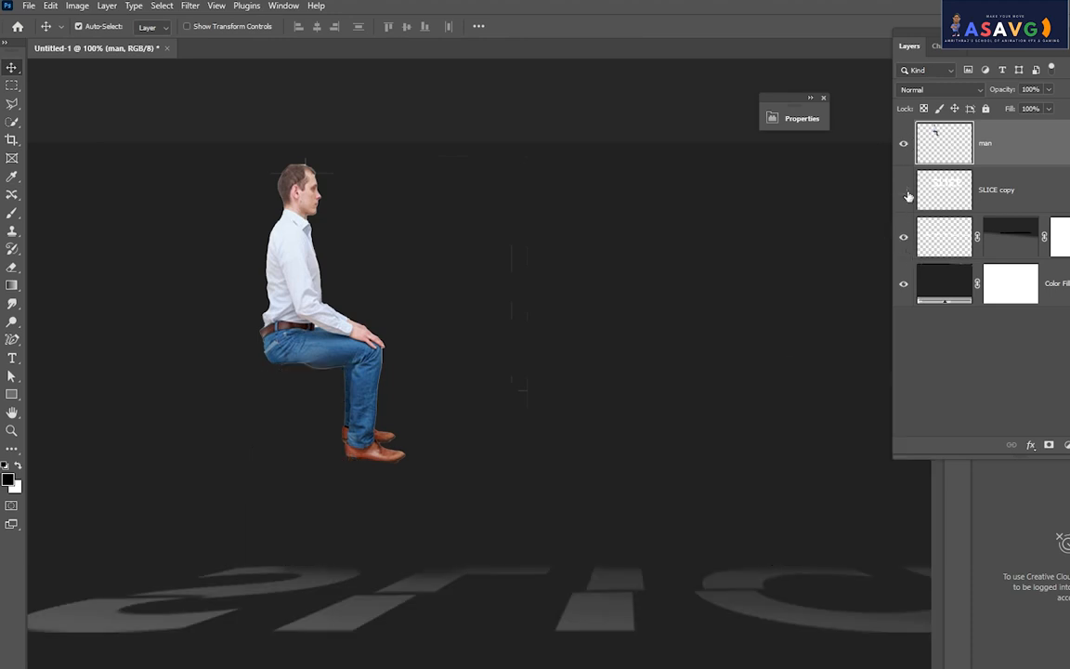
{"action": "left_click", "coordinate": [905, 192]}
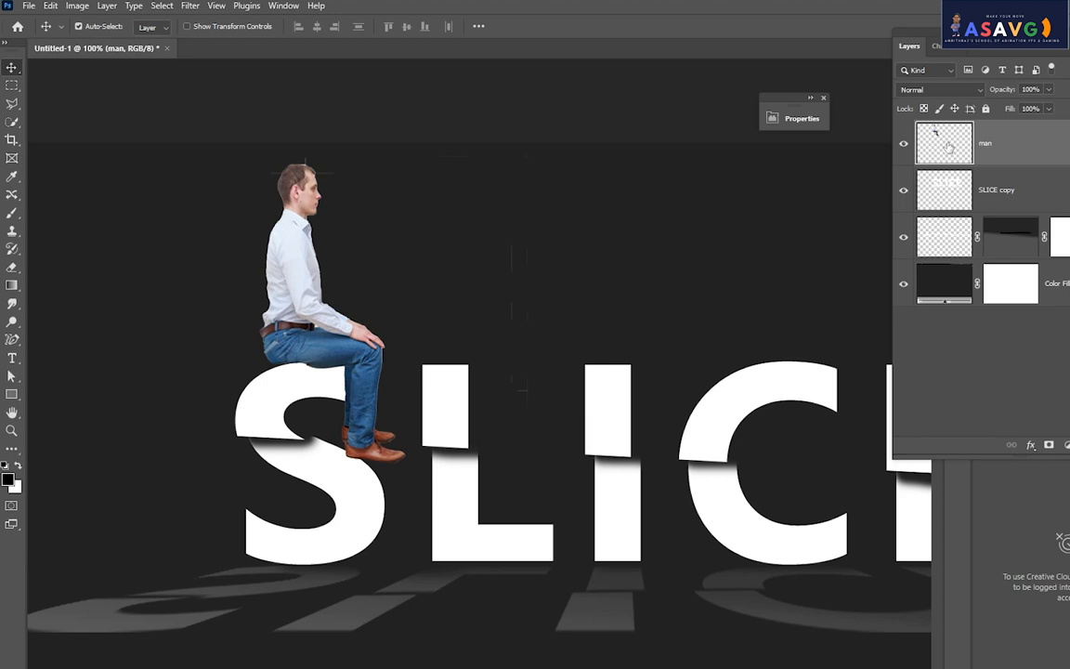
{"action": "left_click", "coordinate": [1048, 447]}
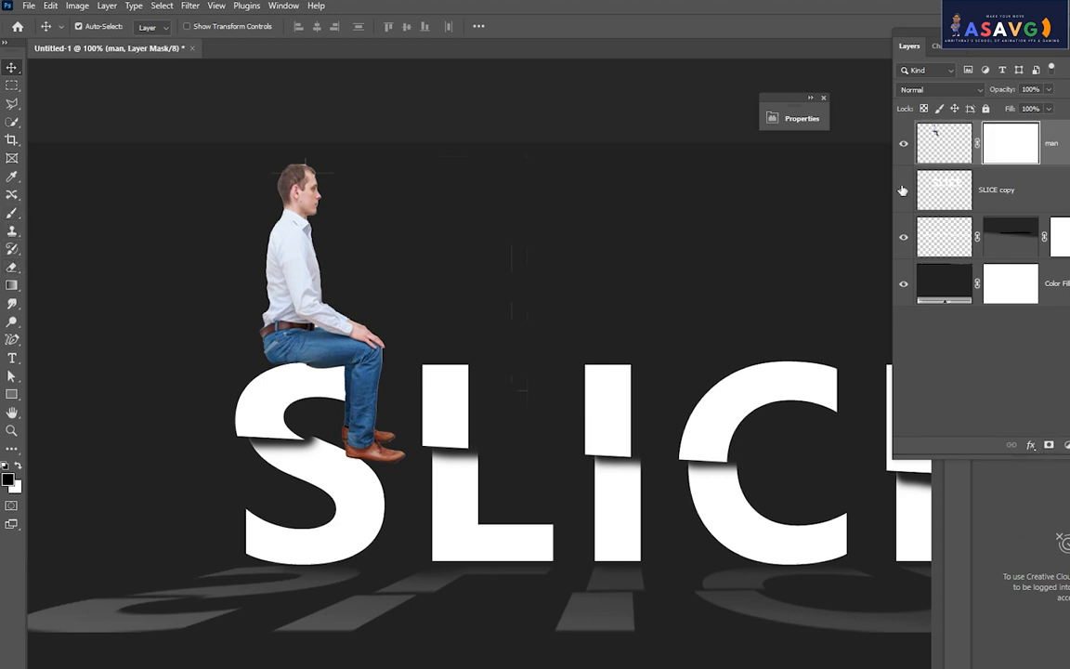
- Paint black on the man's layer mask with a size 20 Brush along the underside of his thigh above the S
{"action": "left_click", "coordinate": [13, 213]}
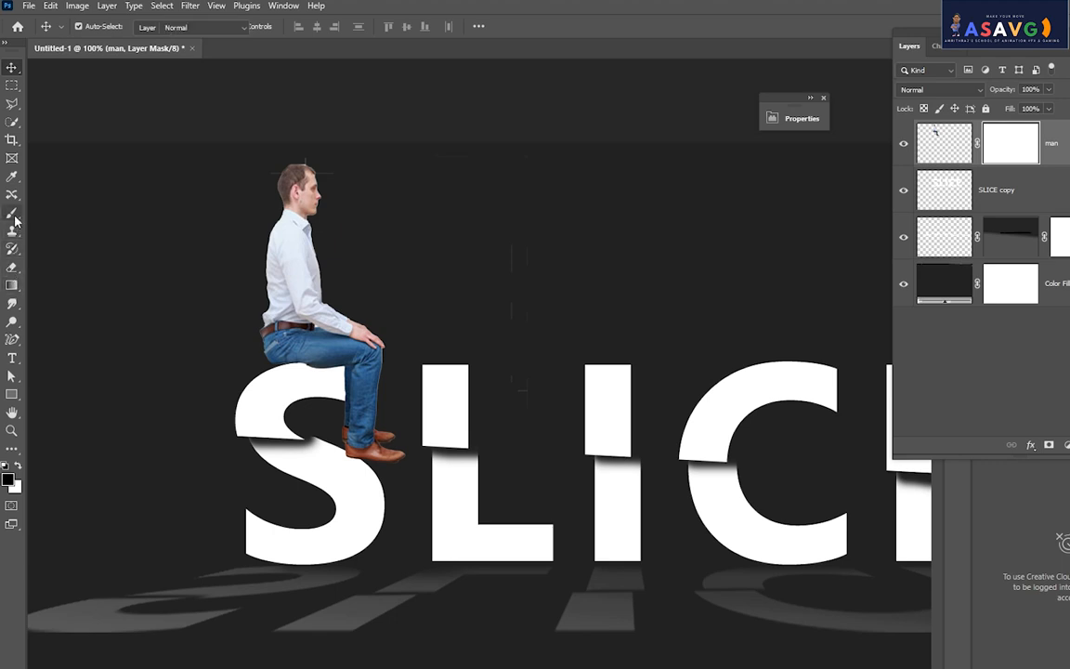
{"action": "right_click", "coordinate": [12, 213]}
{"action": "left_click", "coordinate": [56, 197]}
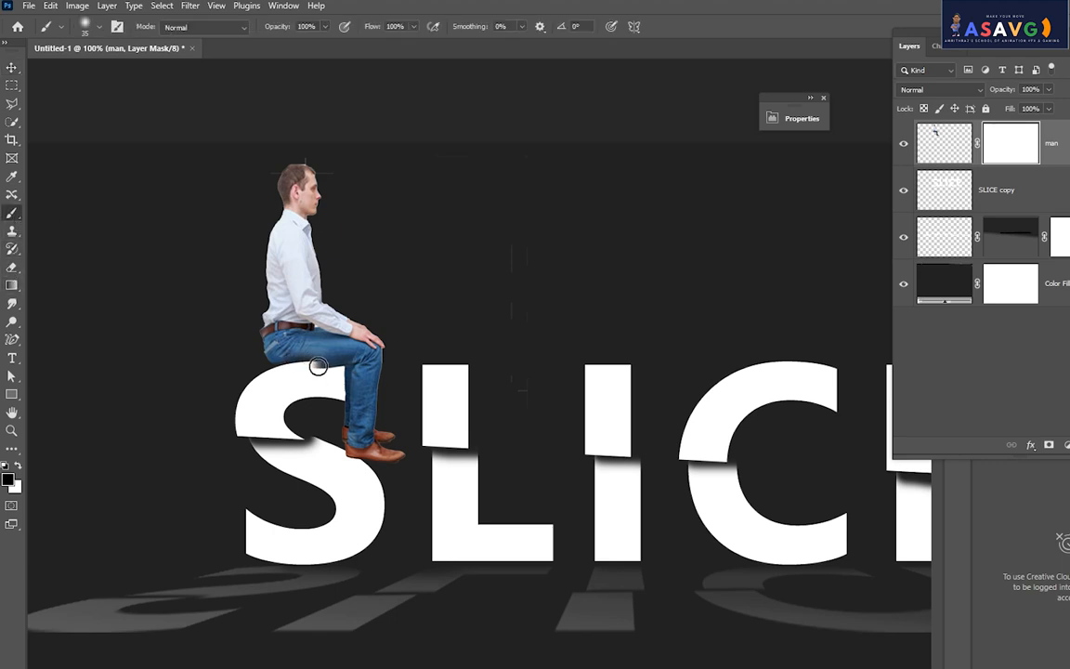
{"action": "left_click", "coordinate": [347, 364]}
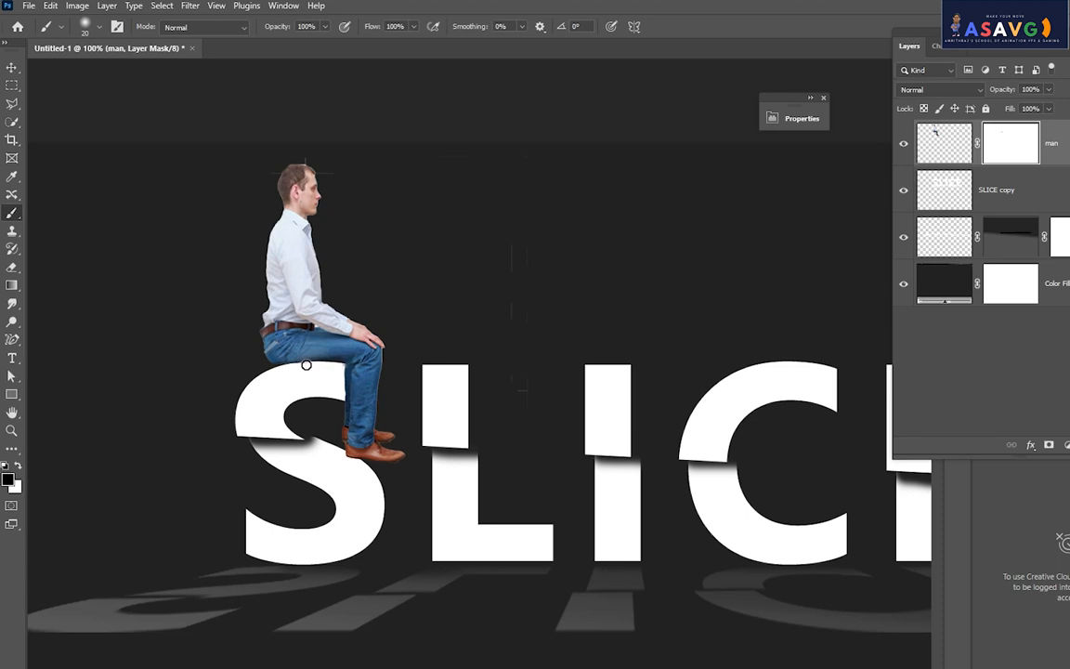
{"action": "left_click", "coordinate": [12, 67]}
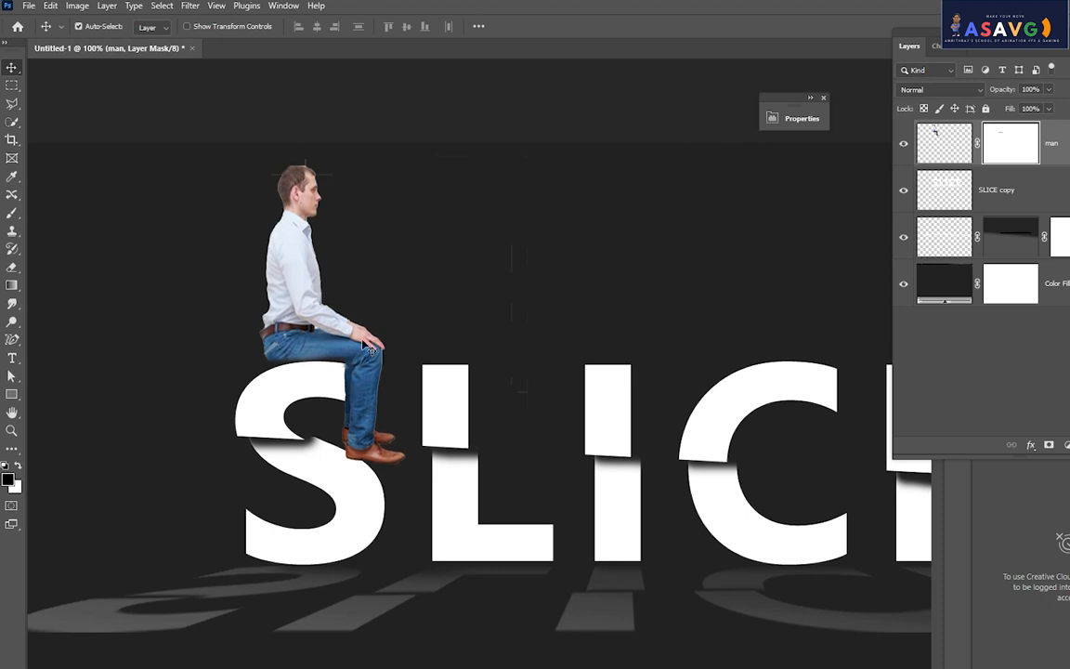
- Mask out the back edge of the man's lower leg with the Brush where it overlaps the S
{"action": "left_click", "coordinate": [12, 212]}
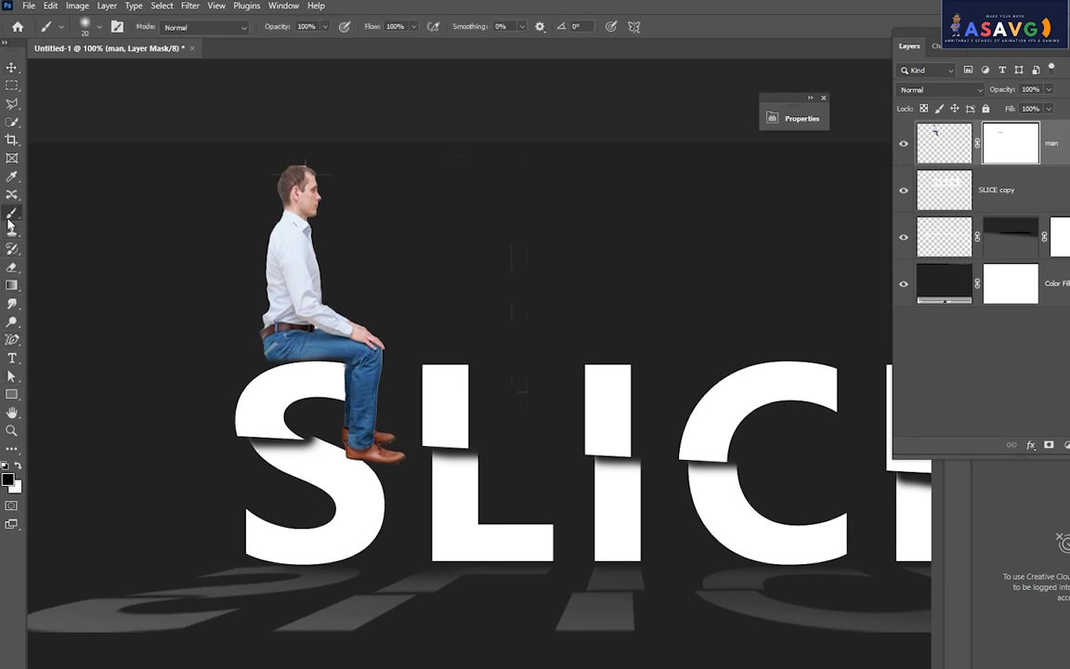
{"action": "left_click_drag", "start_coordinate": [349, 387], "coordinate": [343, 417]}
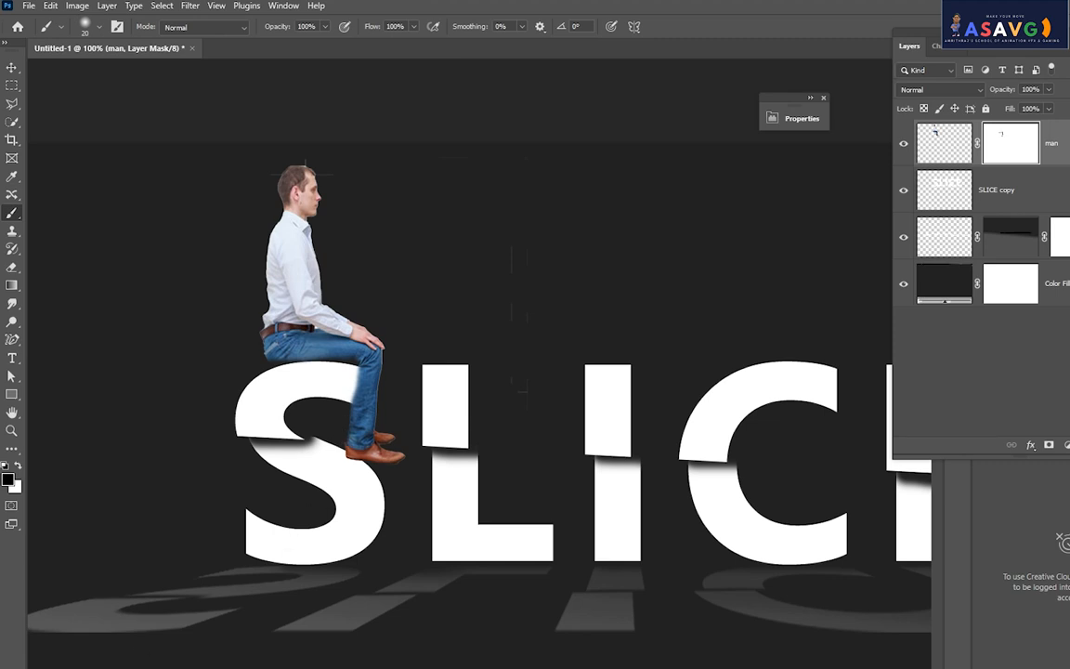
{"action": "left_click", "coordinate": [11, 68]}
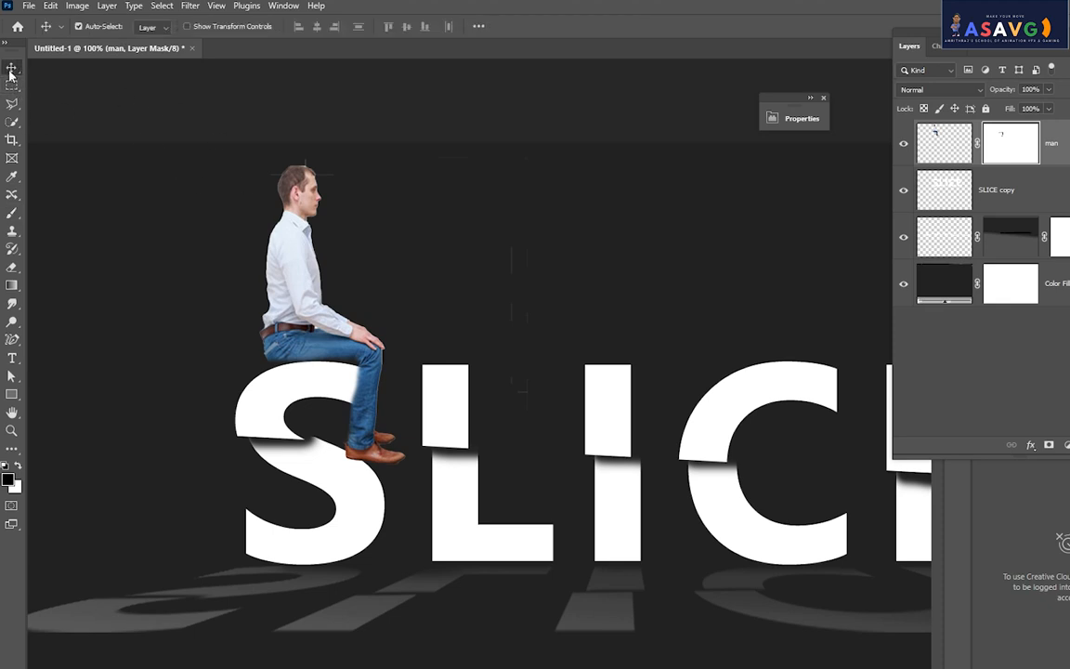
- Nudge the man on the S slightly and place a duplicate of him over the letter E
{"action": "left_click_drag", "start_coordinate": [508, 499], "coordinate": [394, 494]}
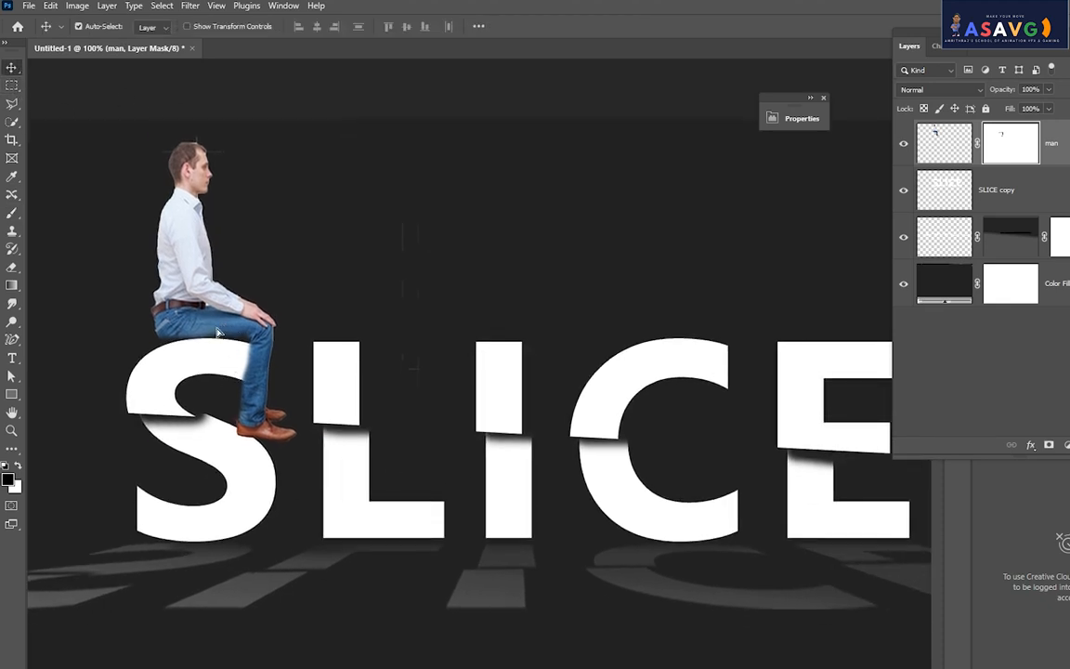
{"action": "mouse_move", "coordinate": [217, 333]}
{"action": "left_mouse_down"}
{"action": "mouse_move", "coordinate": [201, 333]}
{"action": "mouse_move", "coordinate": [218, 333]}
{"action": "left_mouse_up"}
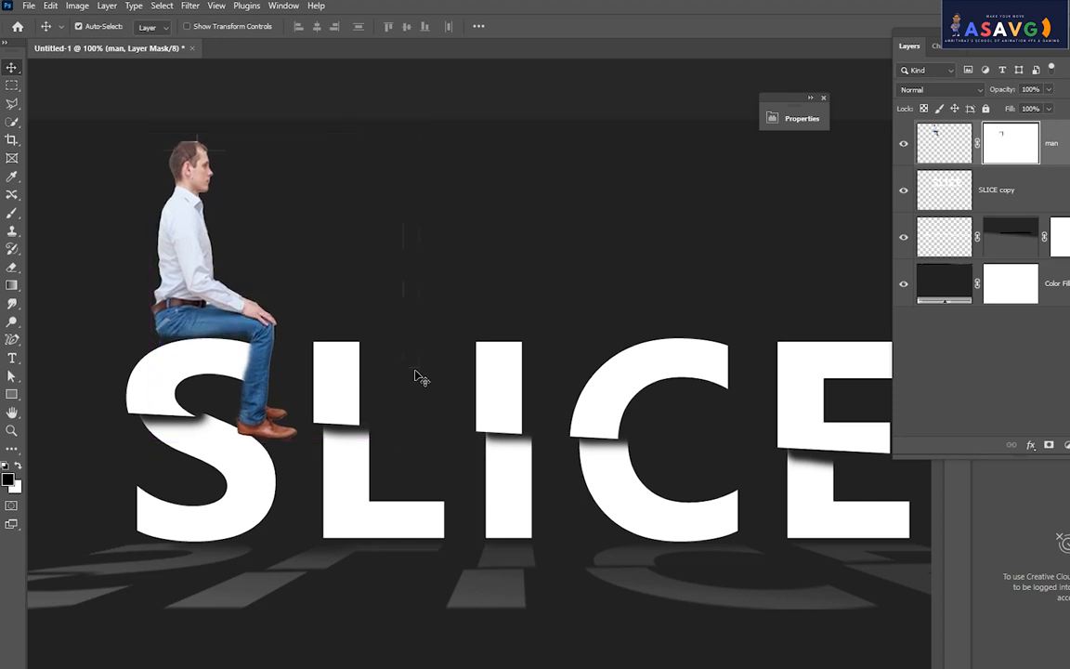
{"action": "key", "text": "ctrl+minus"}
{"action": "left_click_drag", "start_coordinate": [305, 346], "coordinate": [713, 351]}
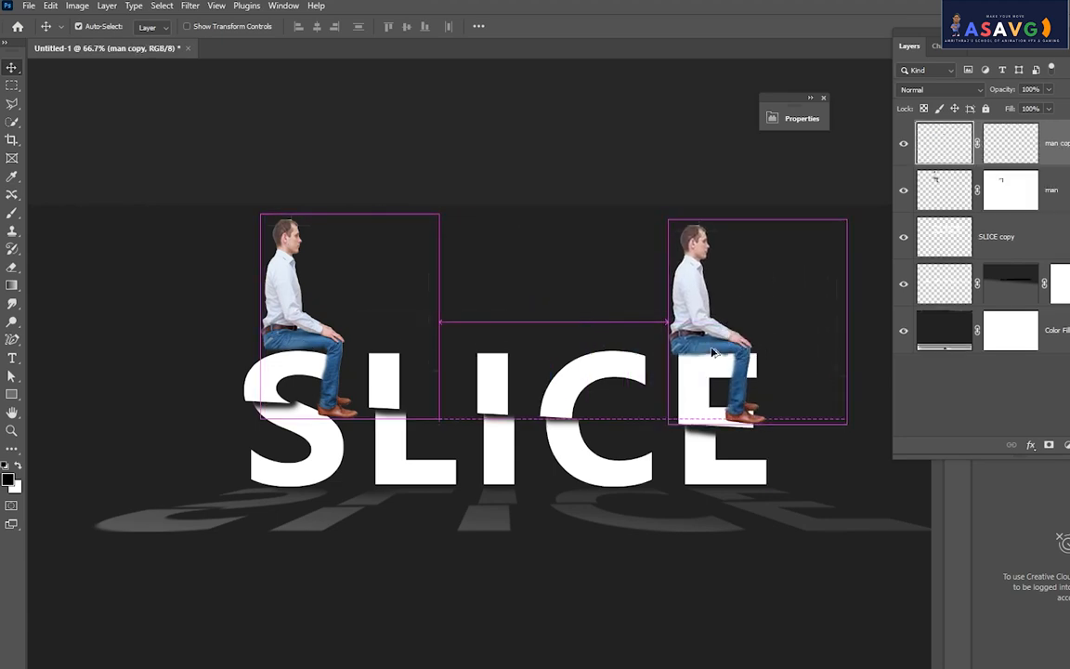
- Flip the duplicated man horizontally with Free Transform and seat him on top of the E, facing the first man
{"action": "key", "text": "ctrl+t"}
{"action": "right_click", "coordinate": [710, 350]}
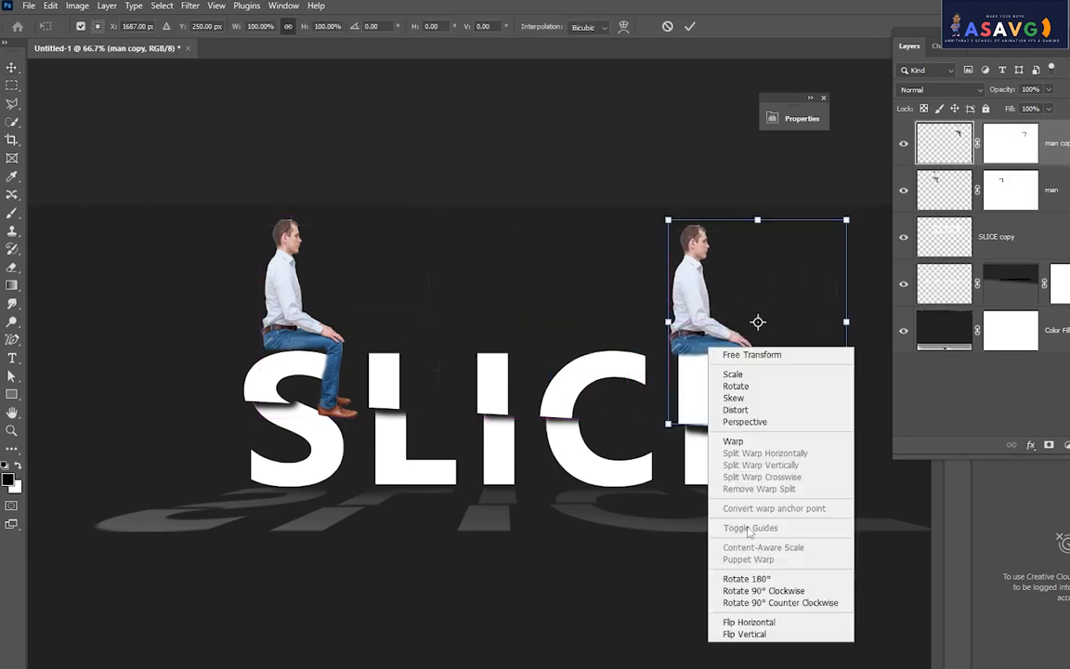
{"action": "left_click", "coordinate": [745, 634]}
{"action": "key", "text": "ctrl+z"}
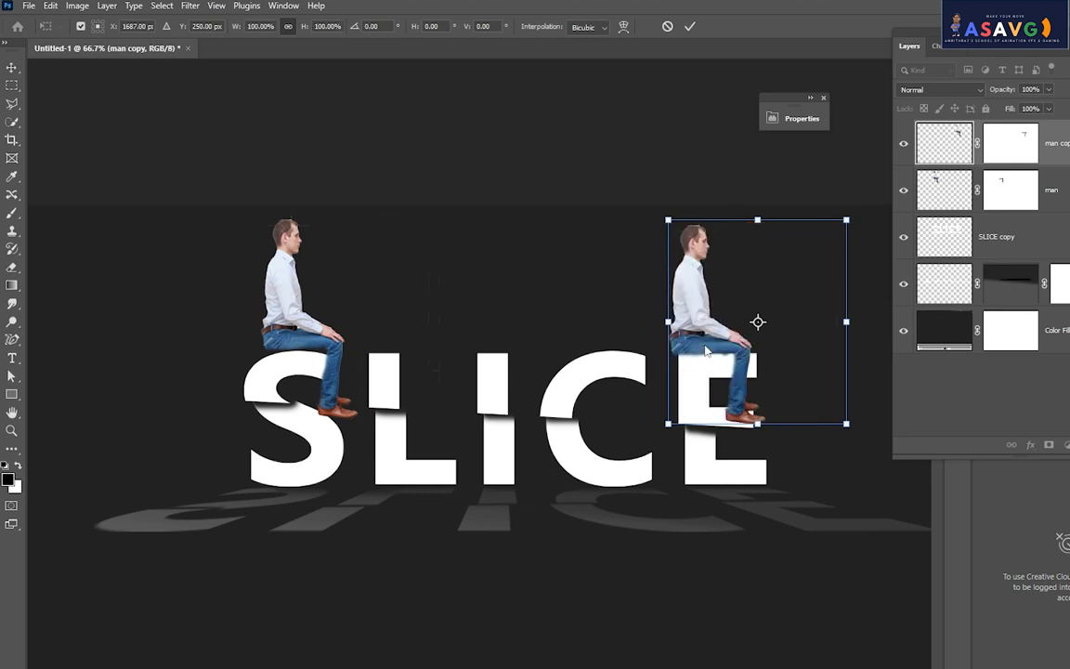
{"action": "right_click", "coordinate": [701, 349]}
{"action": "left_click", "coordinate": [769, 623]}
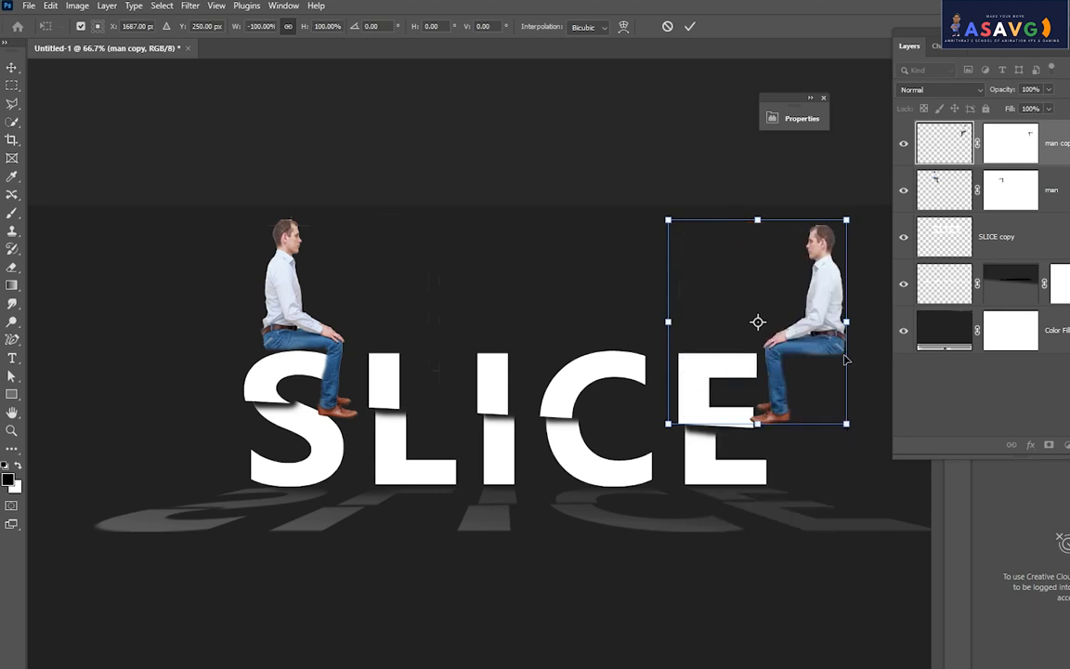
{"action": "left_click_drag", "start_coordinate": [846, 360], "coordinate": [738, 352]}
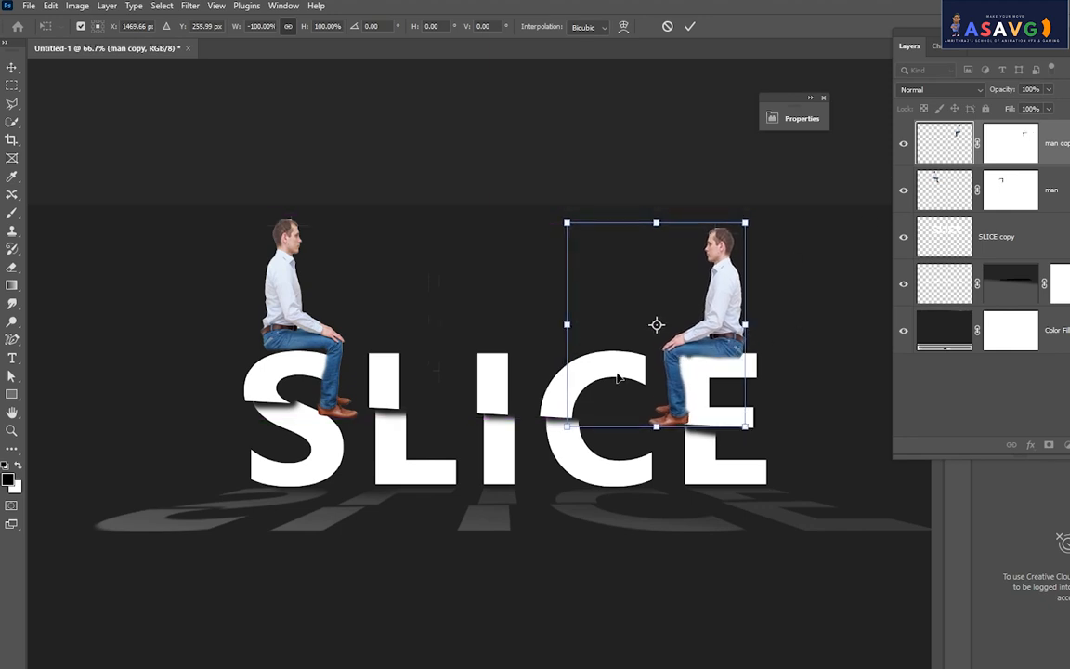
- Paint black on the man copy's layer mask with the size 20 Brush where thigh and leg overlap the E, undoing the last stroke
{"action": "key", "text": "ctrl+plus"}
{"action": "key", "text": "ctrl+plus"}
{"action": "left_click_drag", "start_coordinate": [743, 390], "coordinate": [344, 400]}
{"action": "left_click_drag", "start_coordinate": [529, 400], "coordinate": [445, 408]}
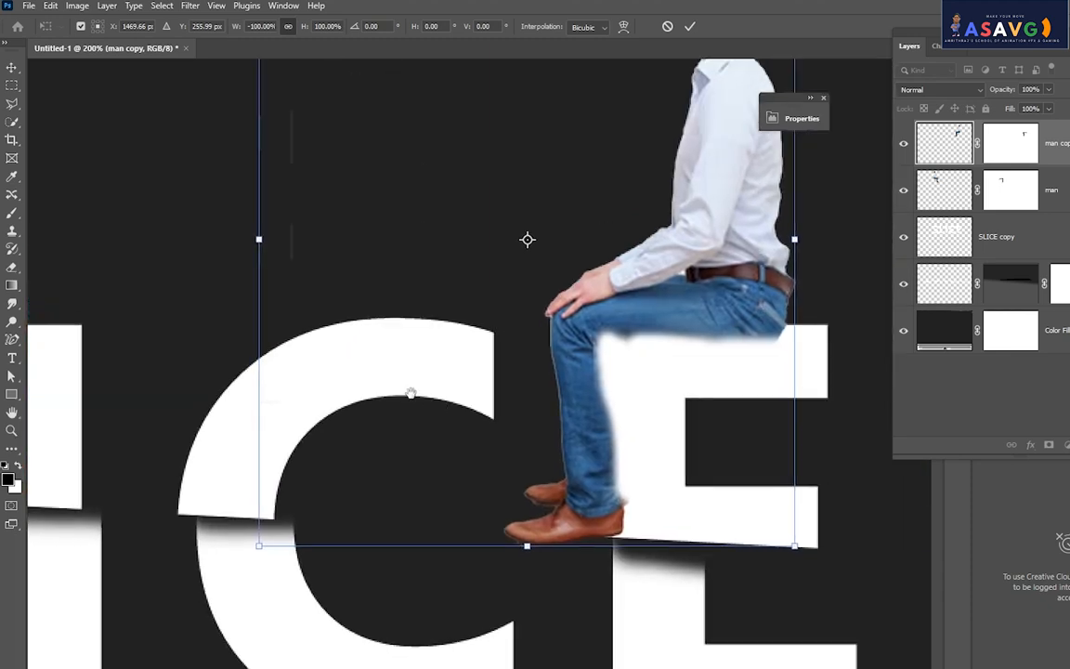
{"action": "left_click", "coordinate": [12, 213]}
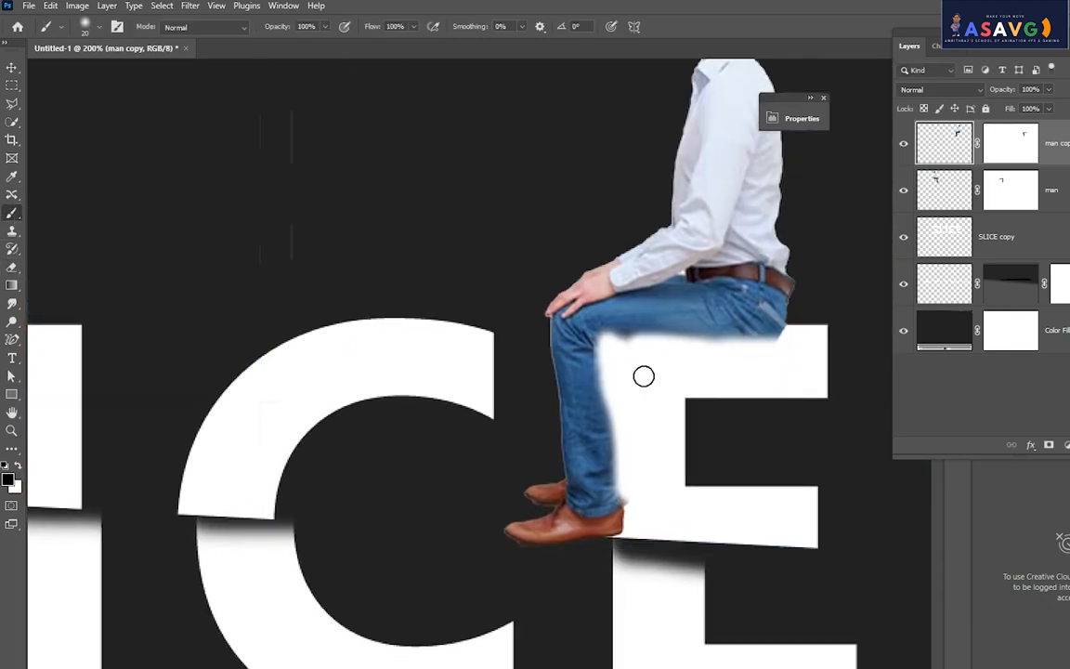
{"action": "left_click", "coordinate": [1010, 143]}
{"action": "left_click_drag", "start_coordinate": [621, 337], "coordinate": [788, 335]}
{"action": "mouse_move", "coordinate": [626, 341]}
{"action": "left_mouse_down"}
{"action": "mouse_move", "coordinate": [604, 341]}
{"action": "mouse_move", "coordinate": [601, 377]}
{"action": "mouse_move", "coordinate": [614, 530]}
{"action": "mouse_move", "coordinate": [617, 407]}
{"action": "left_mouse_up"}
{"action": "mouse_move", "coordinate": [603, 519]}
{"action": "left_mouse_down"}
{"action": "mouse_move", "coordinate": [600, 539]}
{"action": "mouse_move", "coordinate": [616, 351]}
{"action": "mouse_move", "coordinate": [607, 332]}
{"action": "mouse_move", "coordinate": [795, 325]}
{"action": "left_mouse_up"}
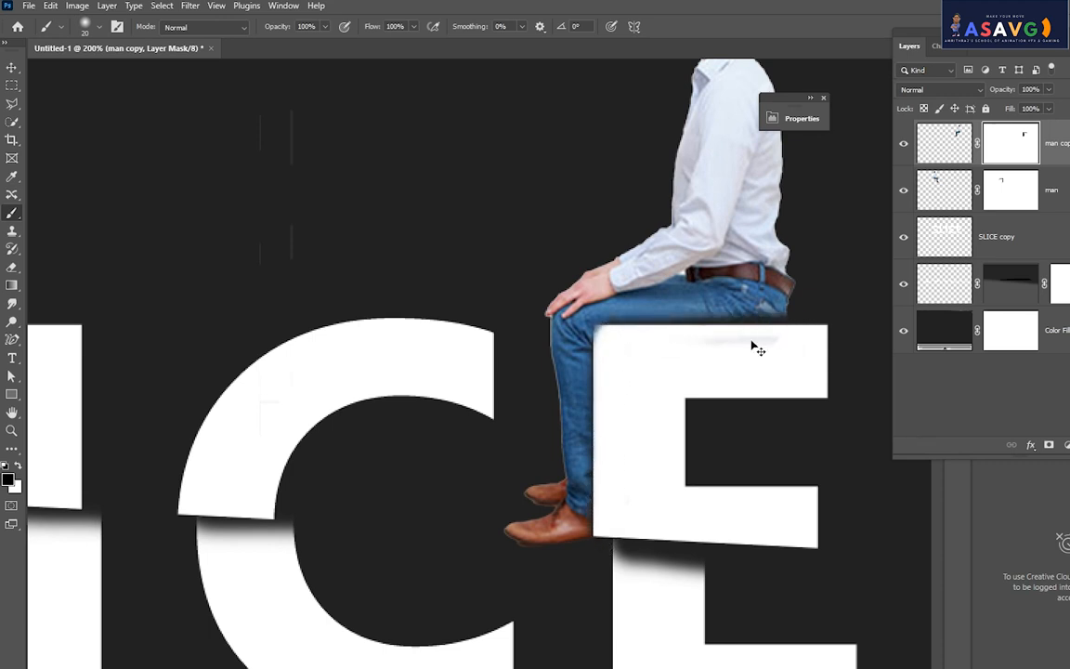
{"action": "key", "text": "ctrl+z"}
- Mask out the remaining leg and thigh areas of the man copy along the E's stem and upper edge
{"action": "left_click_drag", "start_coordinate": [604, 366], "coordinate": [604, 519]}
{"action": "mouse_move", "coordinate": [613, 428]}
{"action": "left_mouse_down"}
{"action": "mouse_move", "coordinate": [611, 507]}
{"action": "mouse_move", "coordinate": [621, 478]}
{"action": "mouse_move", "coordinate": [610, 488]}
{"action": "mouse_move", "coordinate": [621, 512]}
{"action": "left_mouse_up"}
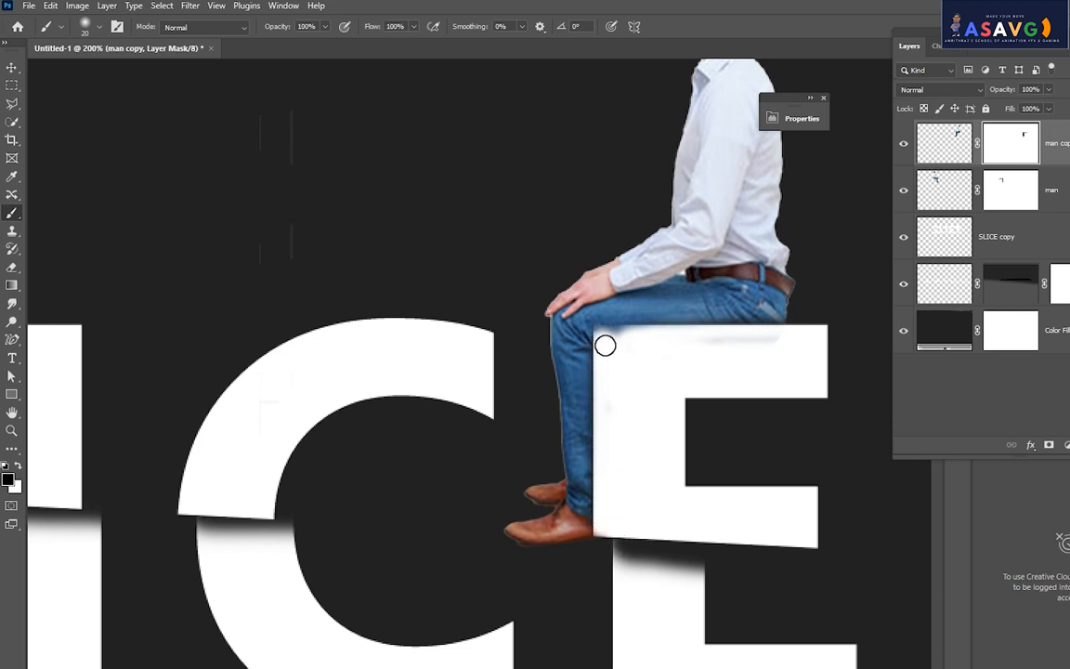
{"action": "mouse_move", "coordinate": [605, 344]}
{"action": "left_mouse_down"}
{"action": "mouse_move", "coordinate": [636, 334]}
{"action": "mouse_move", "coordinate": [866, 351]}
{"action": "left_mouse_up"}
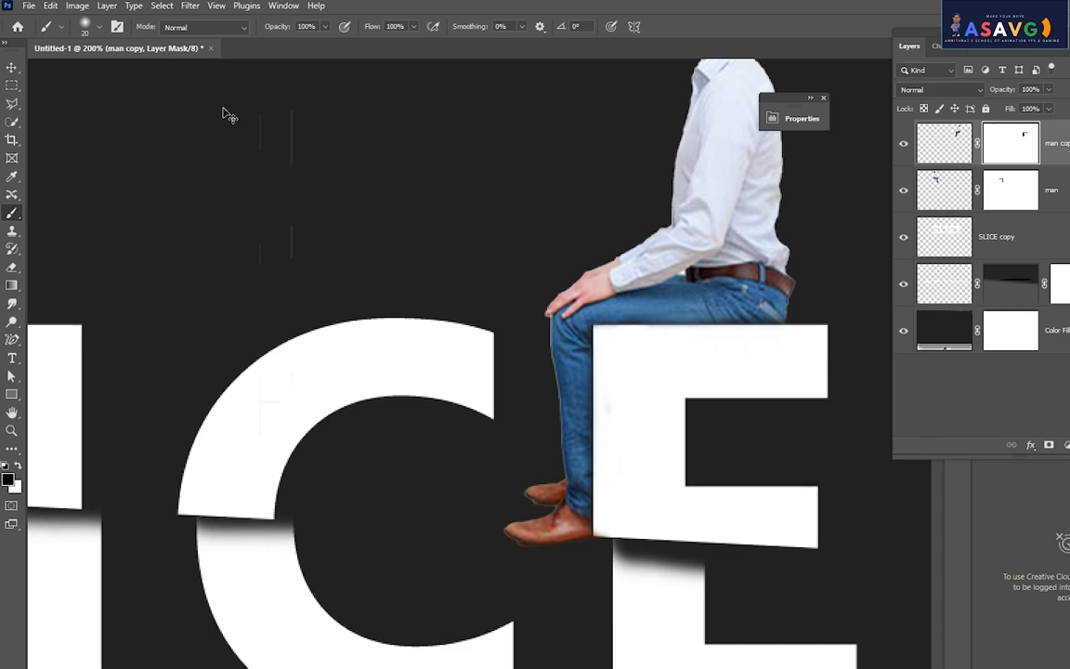
{"action": "key", "text": "ctrl+minus"}
{"action": "key", "text": "ctrl+minus"}
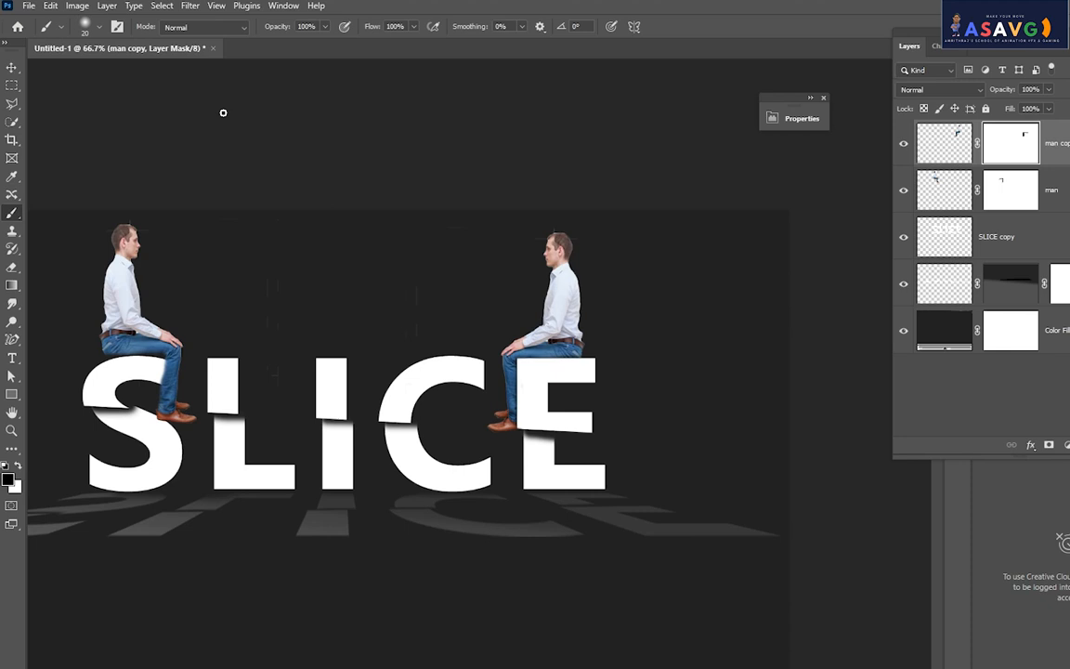
{"action": "scroll", "coordinate": [495, 364], "scroll_direction": "left", "scroll_amount": 3}
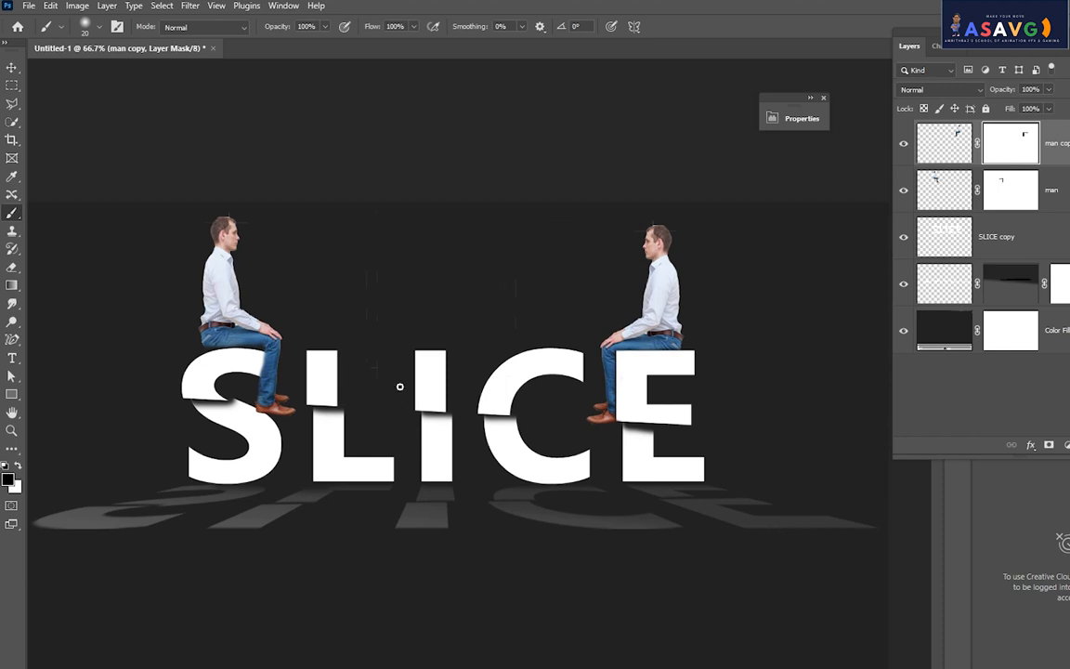
{"action": "left_click_drag", "start_coordinate": [409, 520], "coordinate": [562, 449]}
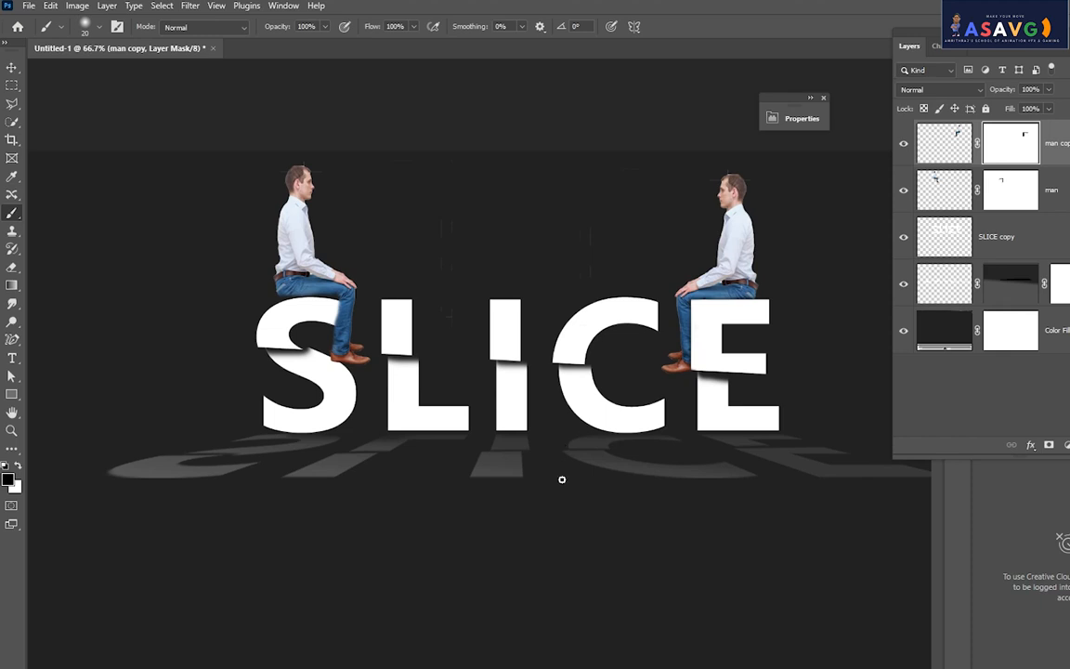
- Set the Color Fill 1 background layer's colour to black, 000000
{"action": "left_click", "coordinate": [11, 66]}
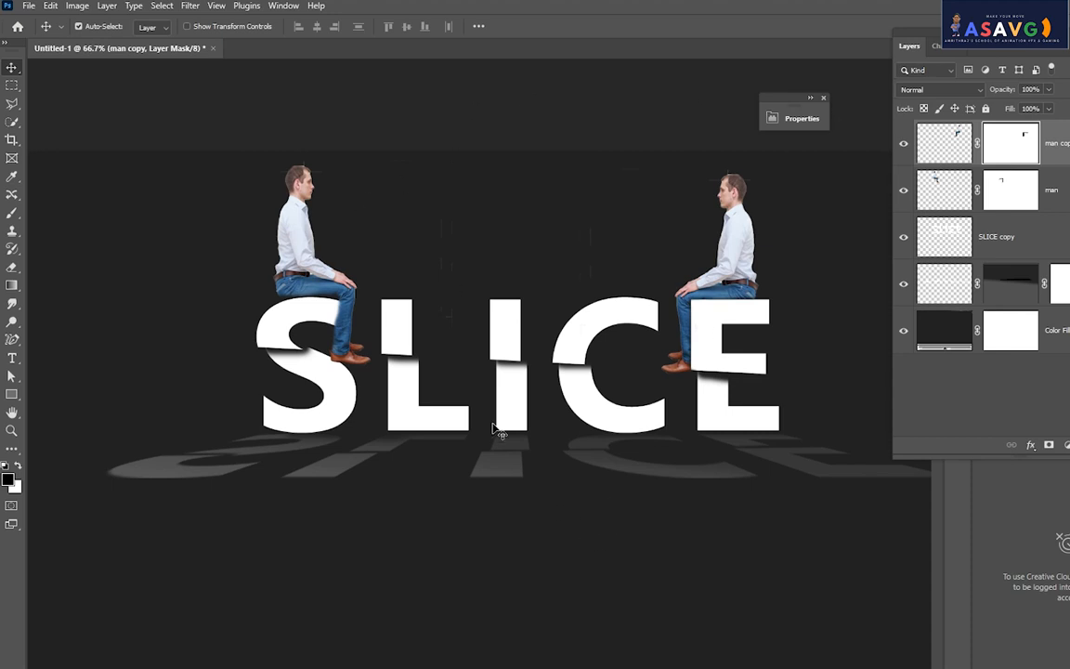
{"action": "left_click_drag", "start_coordinate": [648, 566], "coordinate": [665, 519]}
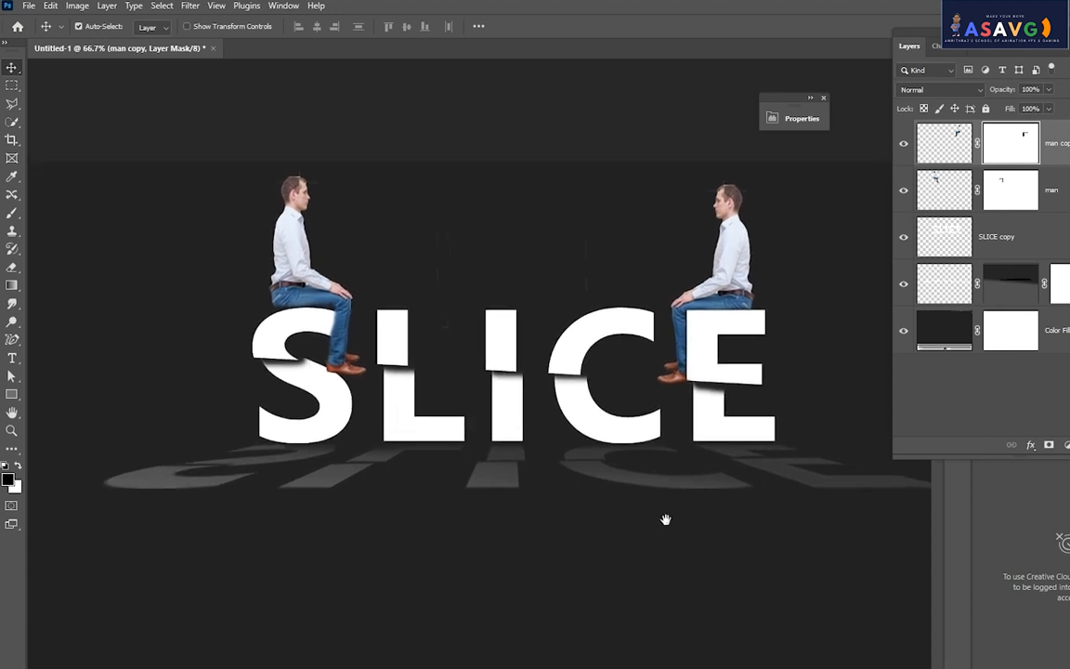
{"action": "double_click", "coordinate": [930, 329]}
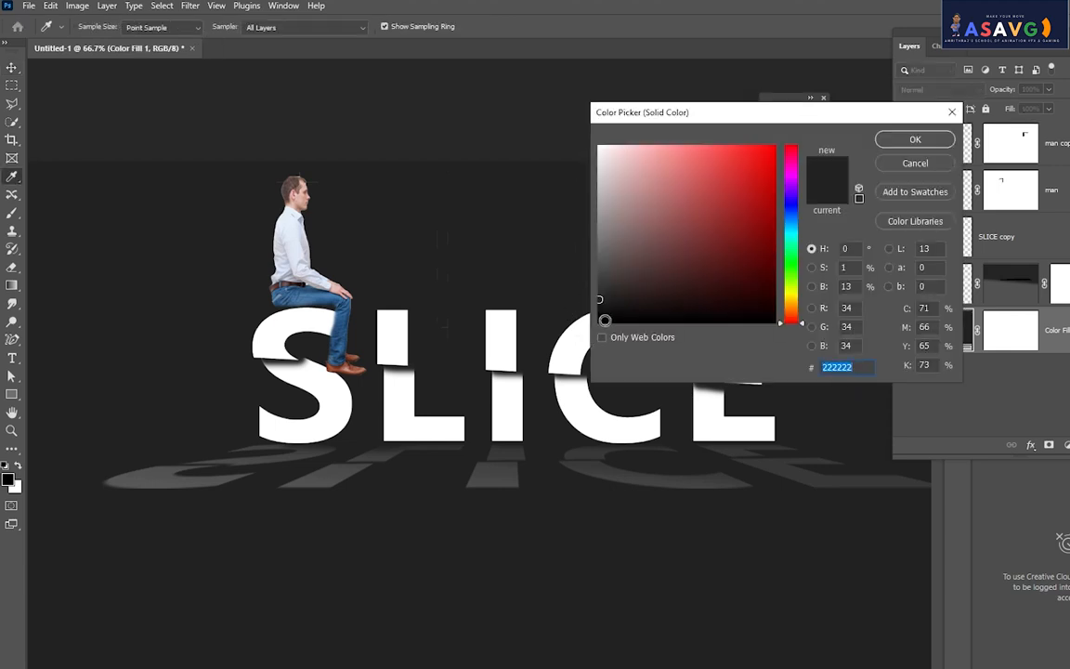
{"action": "left_click", "coordinate": [606, 319]}
{"action": "left_click", "coordinate": [615, 322]}
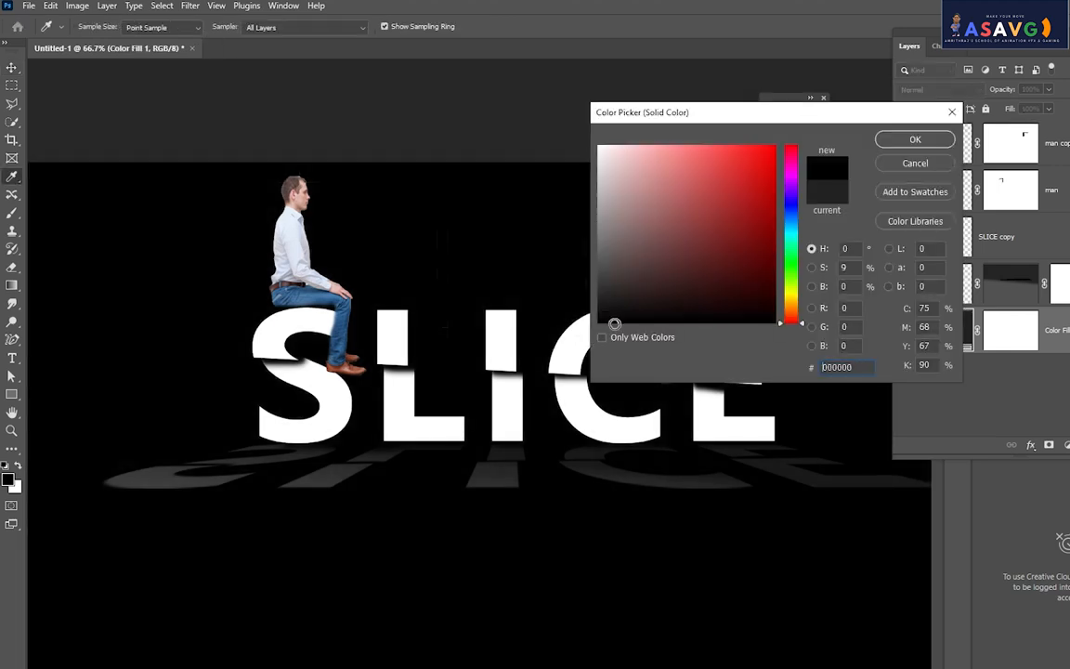
{"action": "left_click_drag", "start_coordinate": [650, 112], "coordinate": [908, 134]}
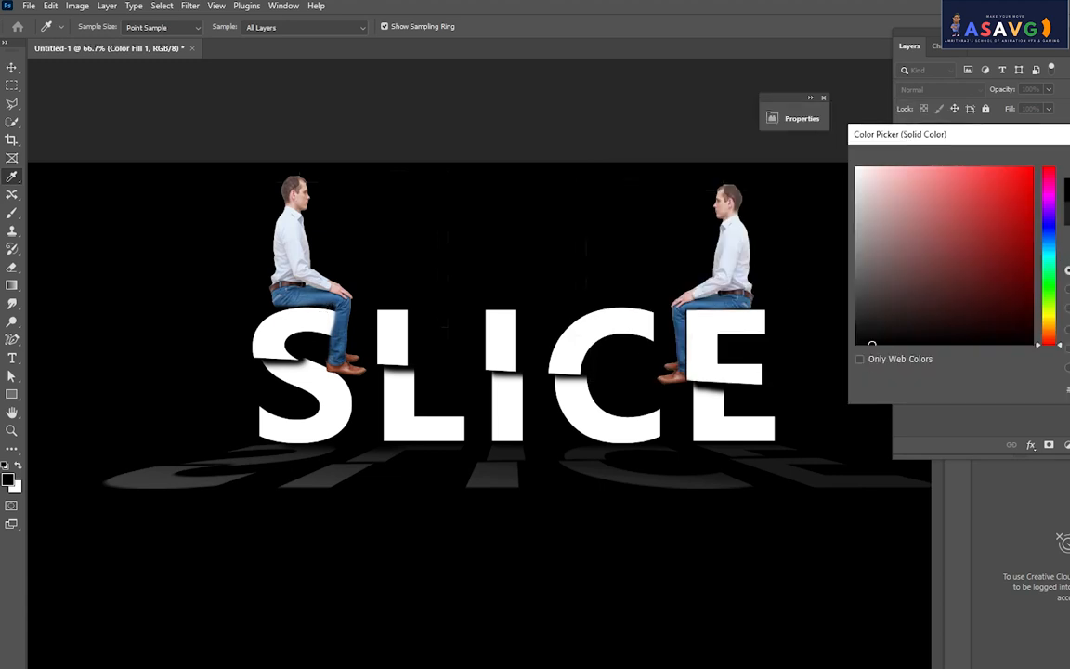
{"action": "key", "text": "Return"}
- Move the man on the S slightly down and check his placement by hiding and showing his layer
{"action": "left_click", "coordinate": [12, 67]}
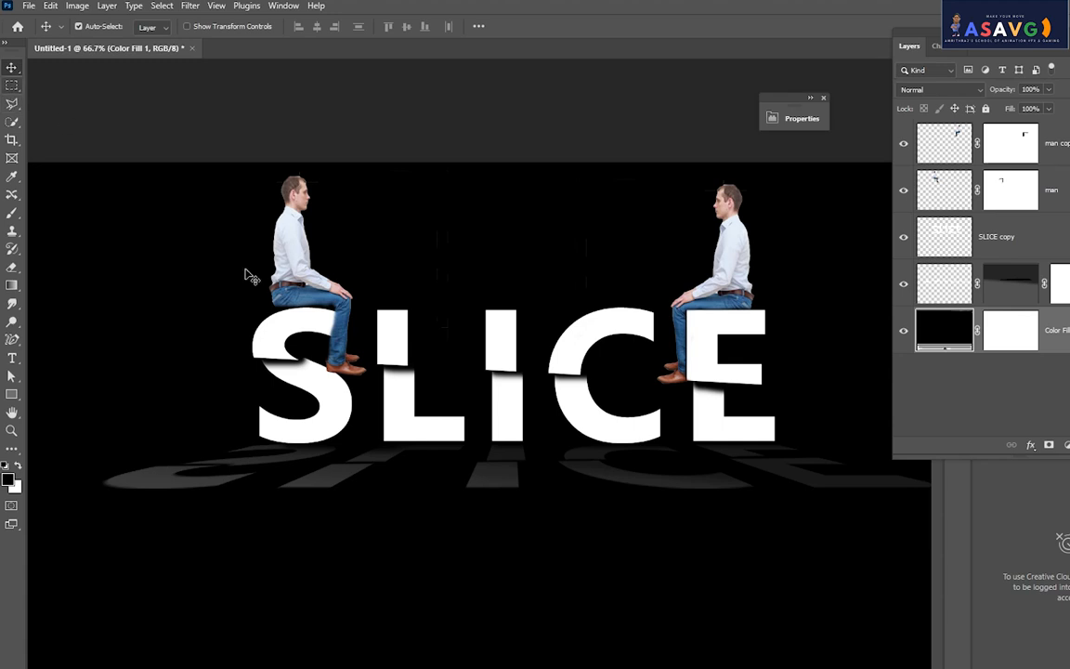
{"action": "left_click_drag", "start_coordinate": [291, 293], "coordinate": [294, 301]}
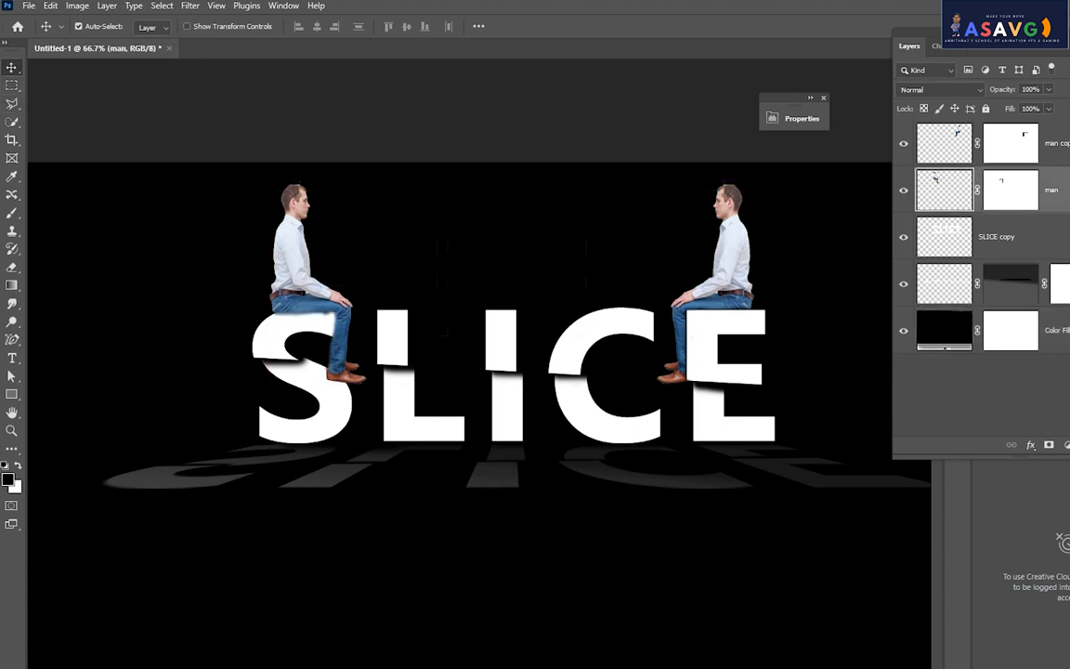
{"action": "scroll", "coordinate": [356, 410], "scroll_direction": "up", "scroll_amount": 2}
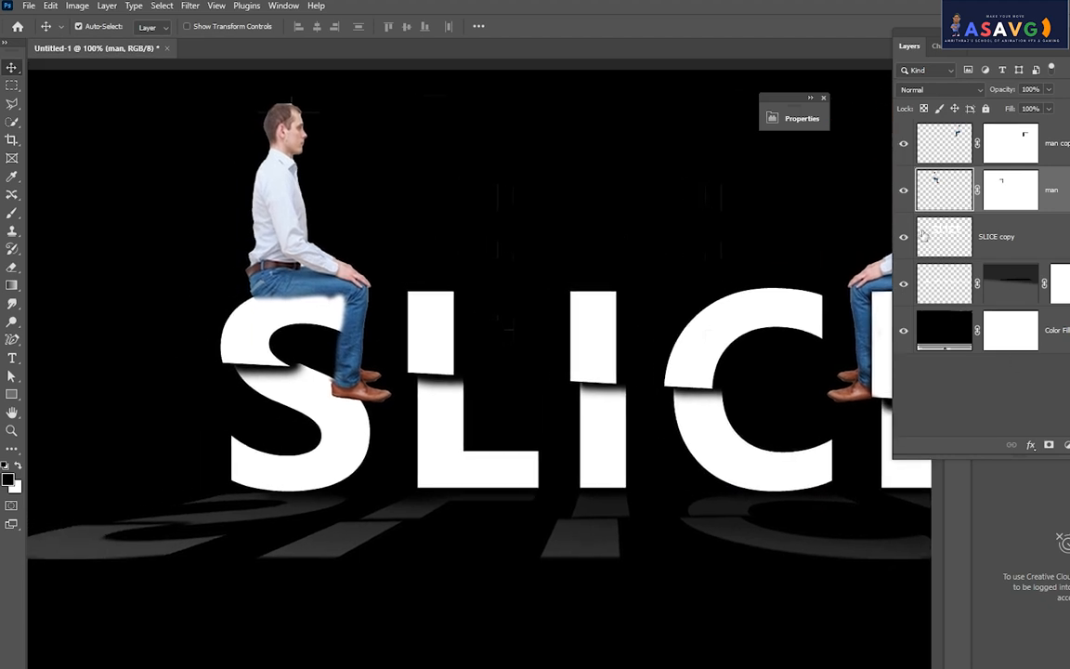
{"action": "left_click", "coordinate": [905, 196]}
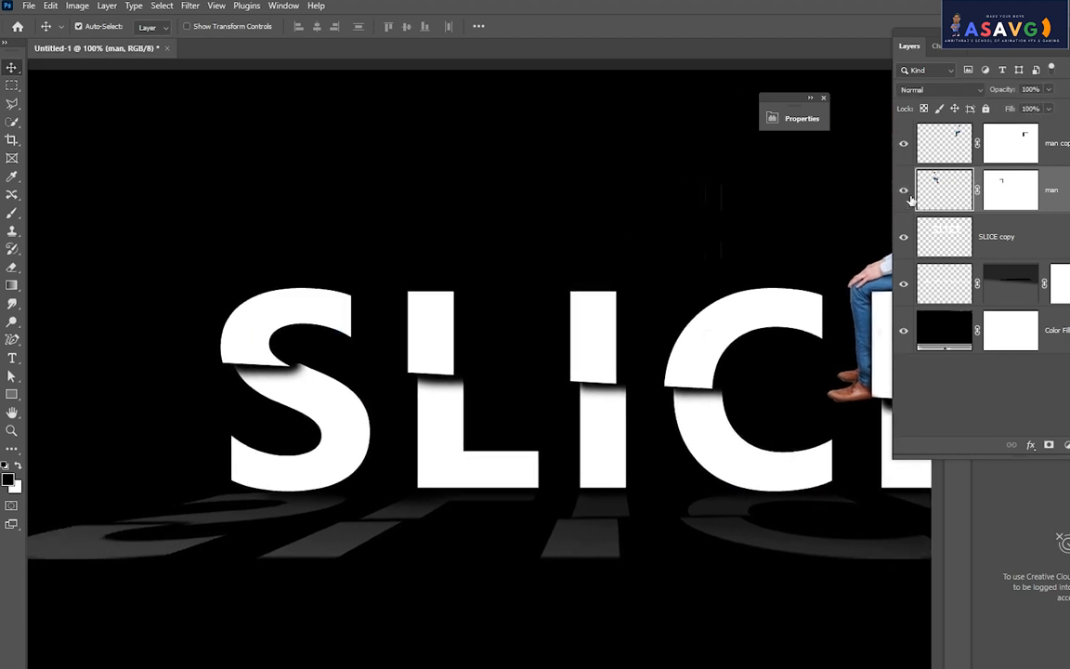
{"action": "left_click", "coordinate": [905, 196]}
- Paint black on the man layer's mask with the size 20 Brush so his thigh follows the upper curve of the S
{"action": "left_click", "coordinate": [1011, 189]}
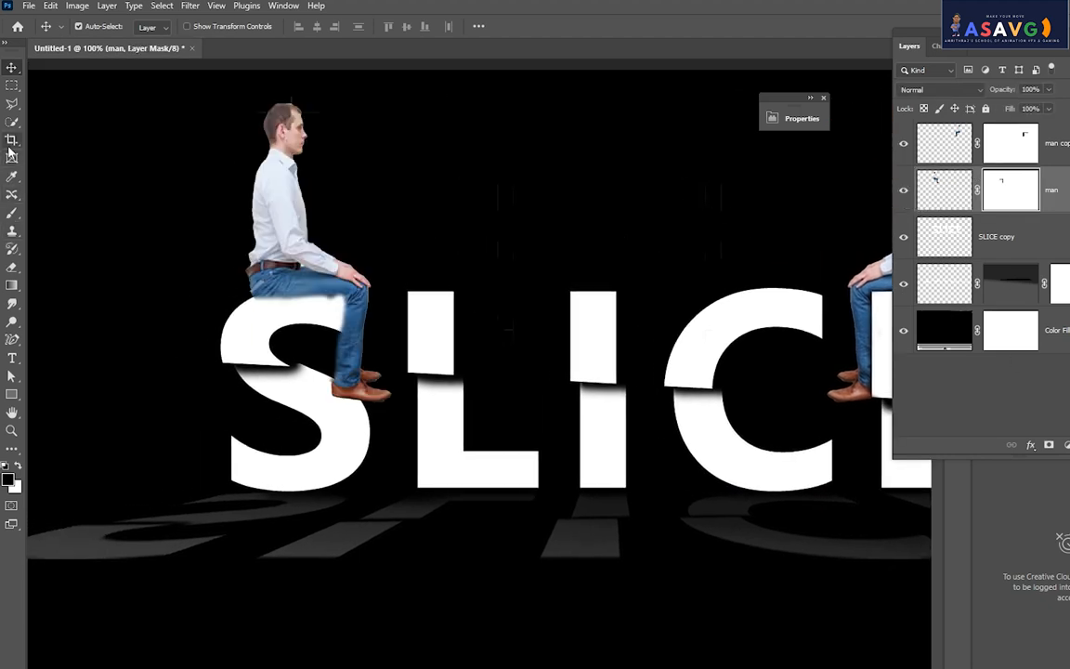
{"action": "left_click", "coordinate": [12, 213]}
{"action": "left_click", "coordinate": [69, 210]}
{"action": "mouse_move", "coordinate": [259, 296]}
{"action": "left_mouse_down"}
{"action": "mouse_move", "coordinate": [331, 293]}
{"action": "mouse_move", "coordinate": [251, 299]}
{"action": "mouse_move", "coordinate": [265, 302]}
{"action": "left_mouse_up"}
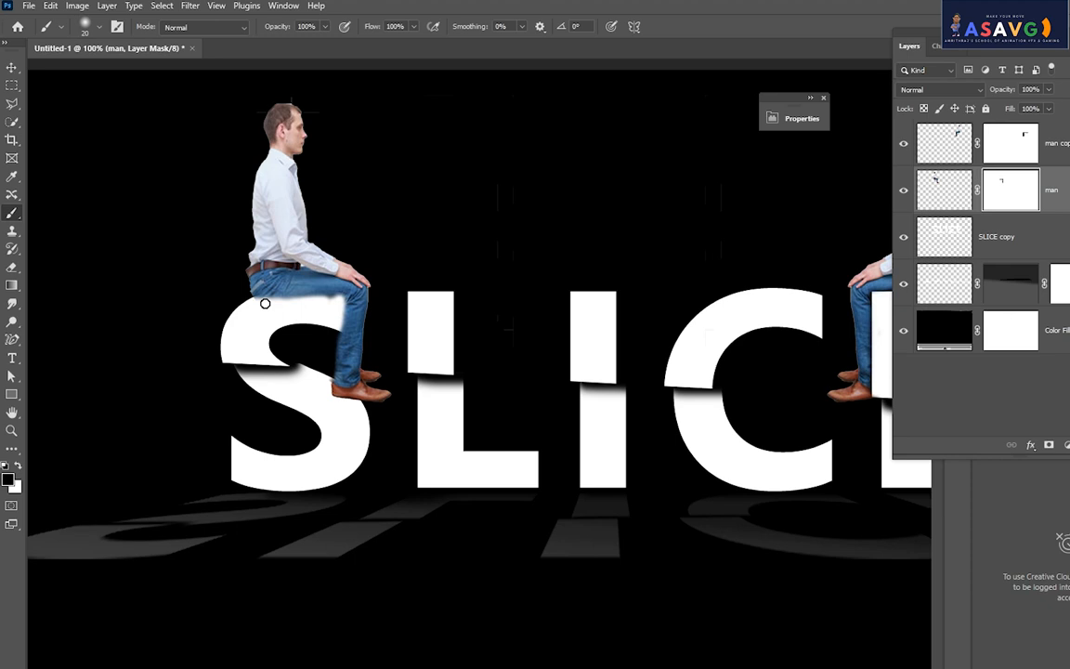
{"action": "key", "text": "ctrl+plus"}
{"action": "key", "text": "ctrl+plus"}
{"action": "scroll", "coordinate": [539, 294], "scroll_direction": "left", "scroll_amount": 5}
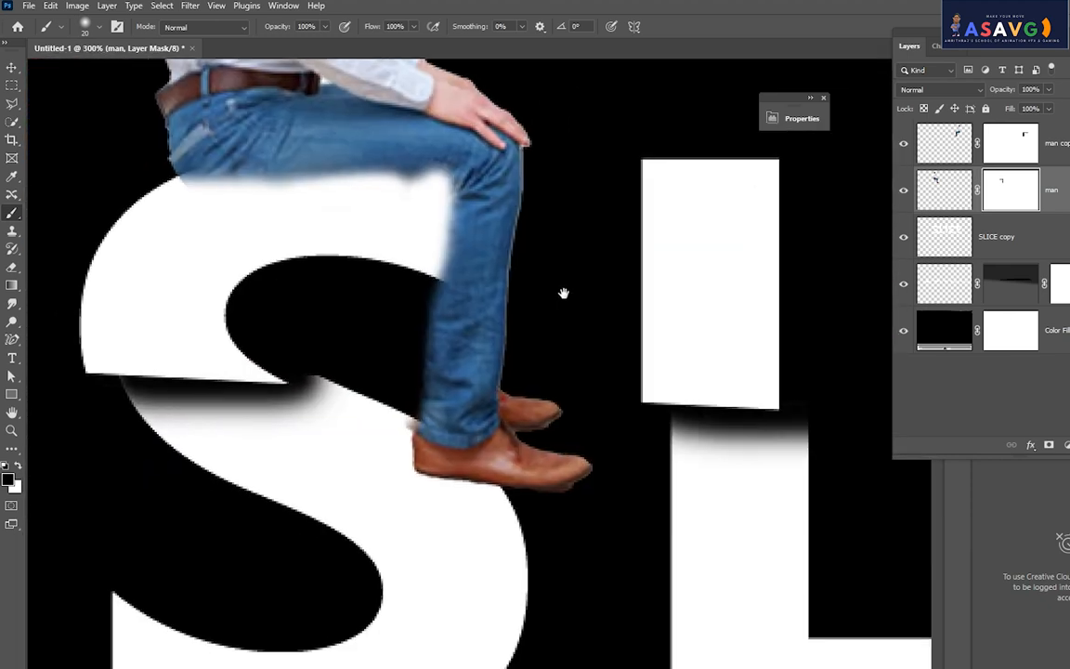
{"action": "mouse_move", "coordinate": [207, 199]}
{"action": "left_mouse_down"}
{"action": "mouse_move", "coordinate": [430, 178]}
{"action": "mouse_move", "coordinate": [319, 170]}
{"action": "mouse_move", "coordinate": [206, 182]}
{"action": "left_mouse_up"}
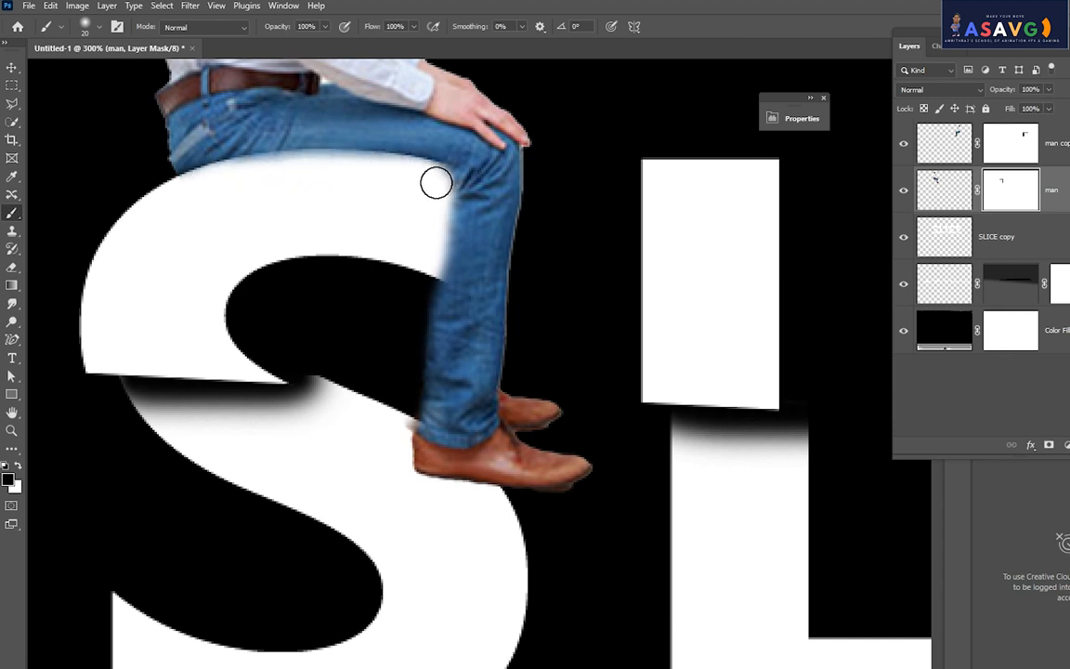
- Trim the back of the man's lower leg and shoe on his mask, and restore the area behind his knee with white
{"action": "mouse_move", "coordinate": [440, 186]}
{"action": "left_mouse_down"}
{"action": "mouse_move", "coordinate": [451, 183]}
{"action": "mouse_move", "coordinate": [412, 463]}
{"action": "mouse_move", "coordinate": [446, 437]}
{"action": "mouse_move", "coordinate": [502, 446]}
{"action": "mouse_move", "coordinate": [509, 478]}
{"action": "mouse_move", "coordinate": [468, 489]}
{"action": "mouse_move", "coordinate": [427, 450]}
{"action": "mouse_move", "coordinate": [469, 458]}
{"action": "mouse_move", "coordinate": [413, 460]}
{"action": "mouse_move", "coordinate": [586, 472]}
{"action": "left_mouse_up"}
{"action": "key", "text": "x"}
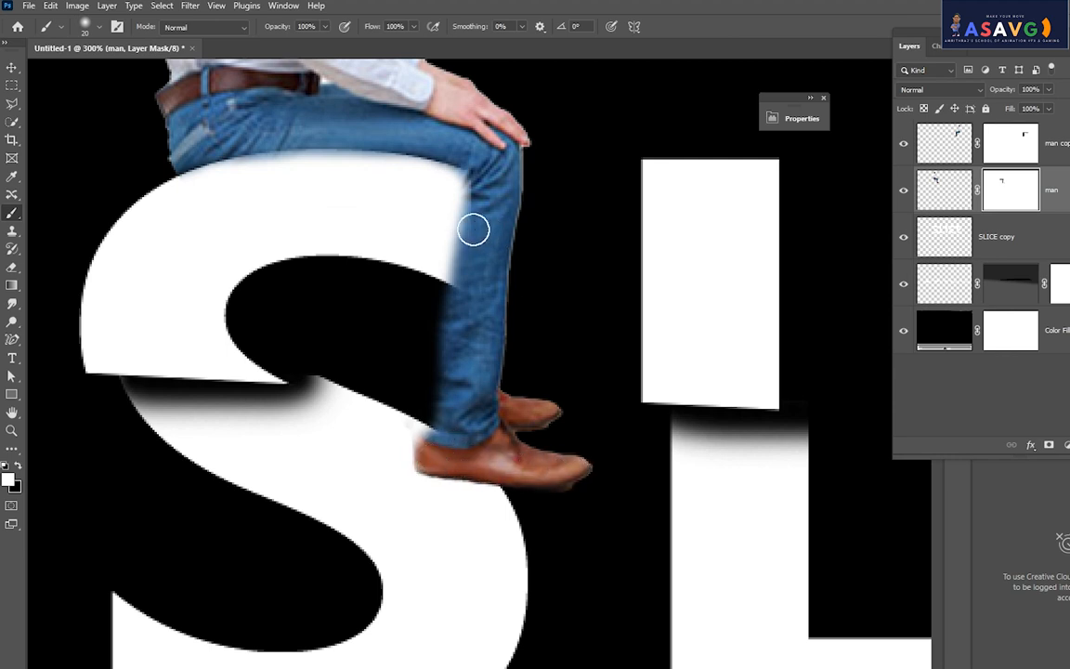
{"action": "mouse_move", "coordinate": [458, 224]}
{"action": "left_mouse_down"}
{"action": "mouse_move", "coordinate": [472, 172]}
{"action": "mouse_move", "coordinate": [459, 188]}
{"action": "mouse_move", "coordinate": [467, 226]}
{"action": "mouse_move", "coordinate": [455, 364]}
{"action": "mouse_move", "coordinate": [448, 144]}
{"action": "left_mouse_up"}
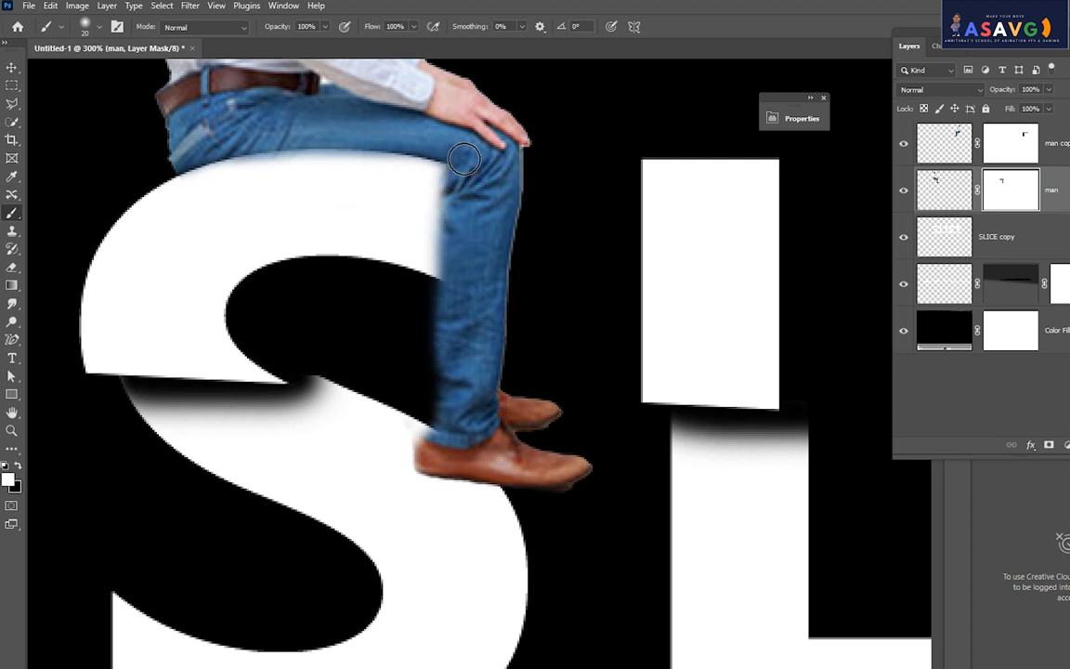
{"action": "key", "text": "ctrl+minus"}
{"action": "key", "text": "ctrl+minus"}
{"action": "key", "text": "ctrl+minus"}
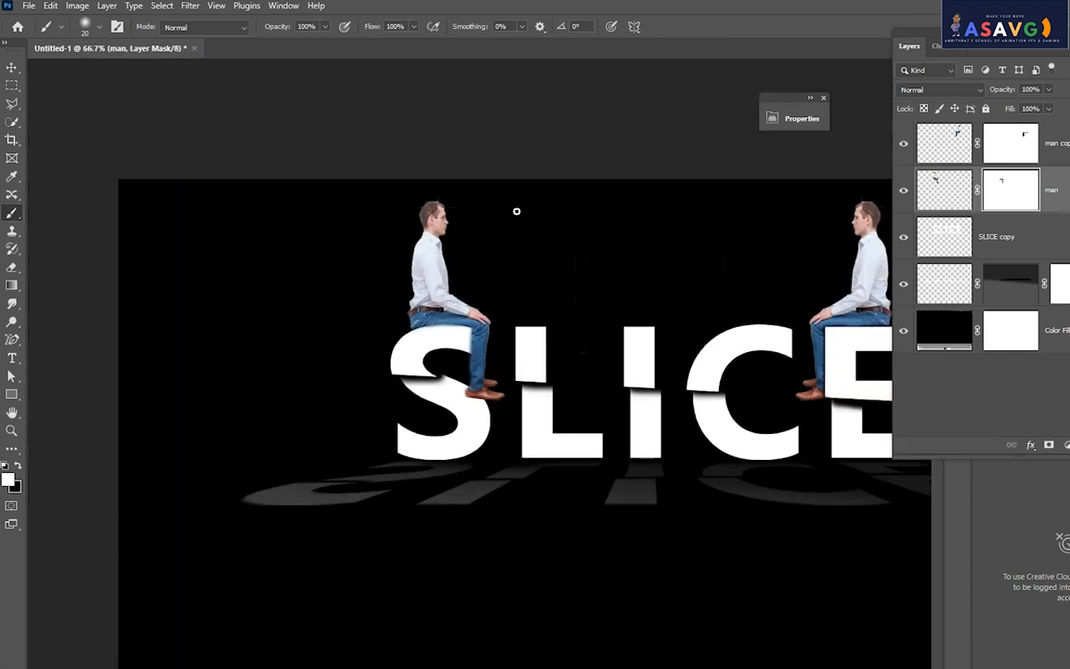
{"action": "left_click_drag", "start_coordinate": [698, 329], "coordinate": [612, 305]}
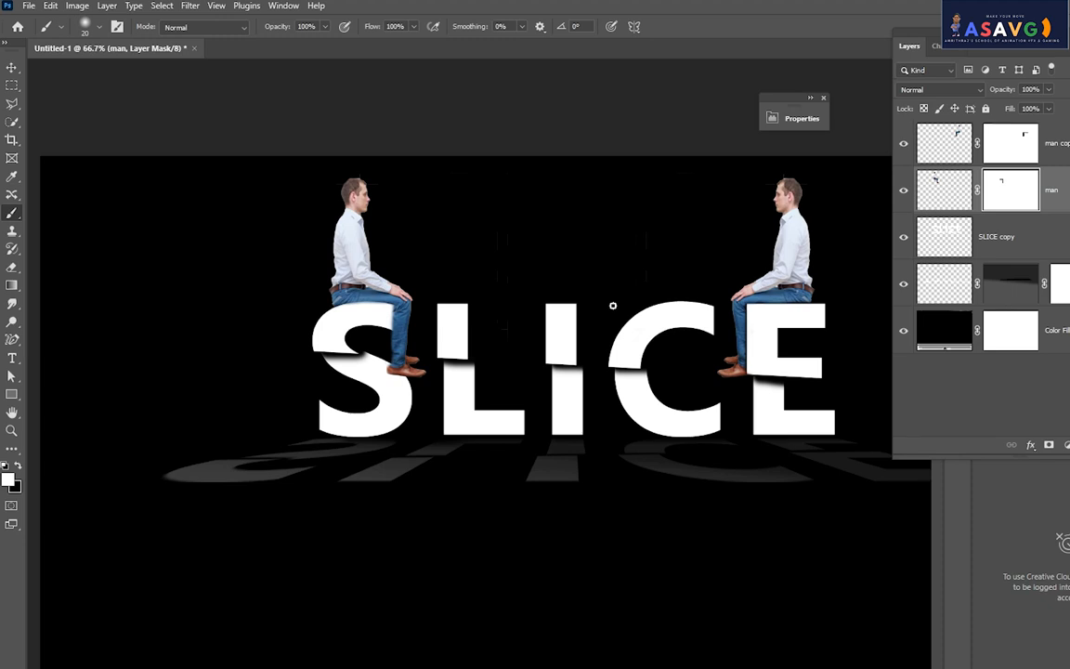
- Change the Color Fill 1 background layer's colour to dark maroon, 60012e
{"action": "double_click", "coordinate": [942, 343]}
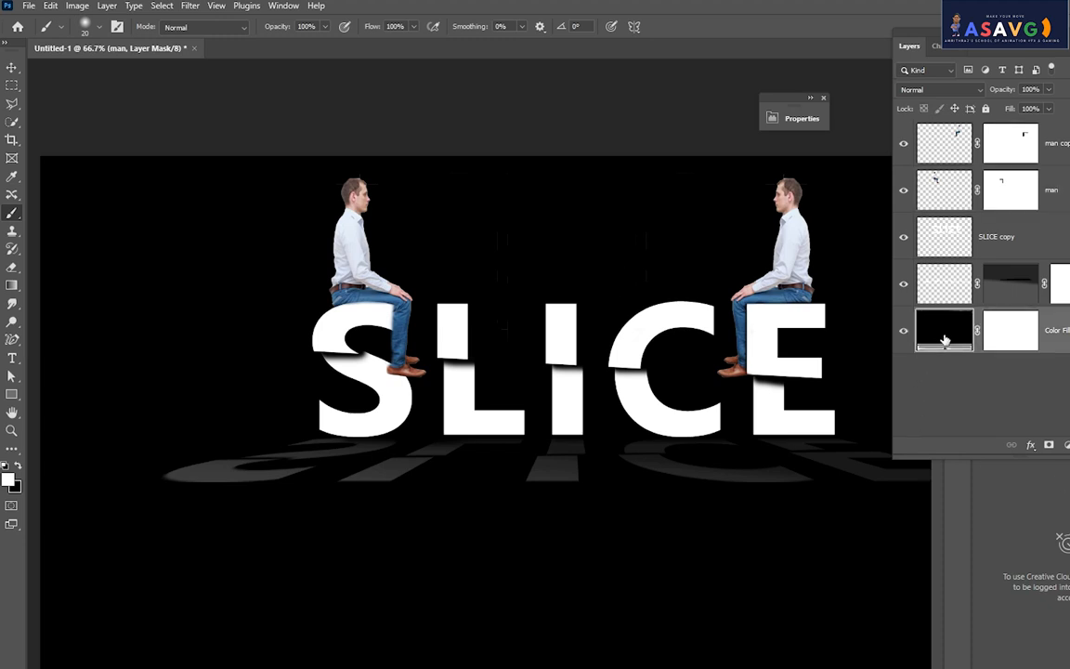
{"action": "left_click", "coordinate": [948, 232]}
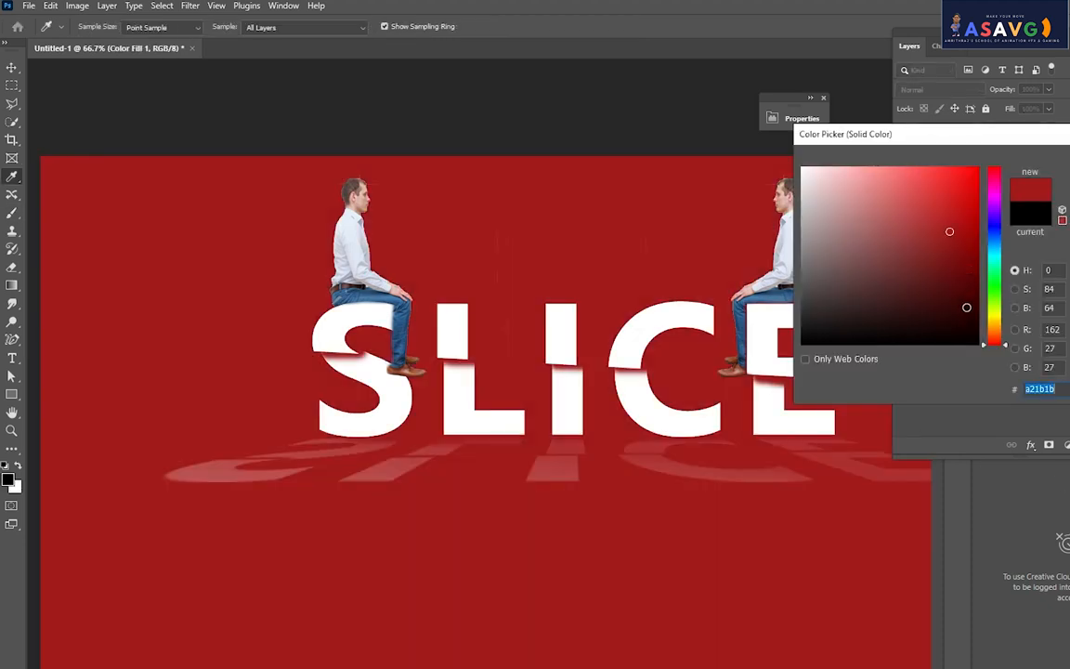
{"action": "left_click", "coordinate": [974, 328]}
{"action": "left_click_drag", "start_coordinate": [975, 261], "coordinate": [816, 322]}
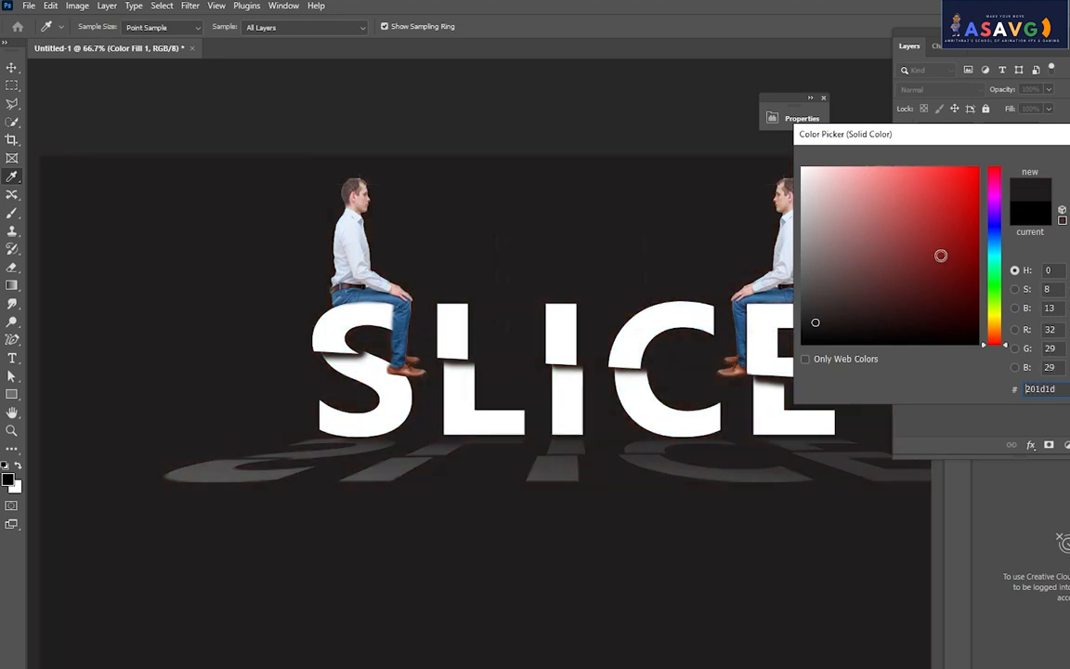
{"action": "left_click", "coordinate": [995, 211]}
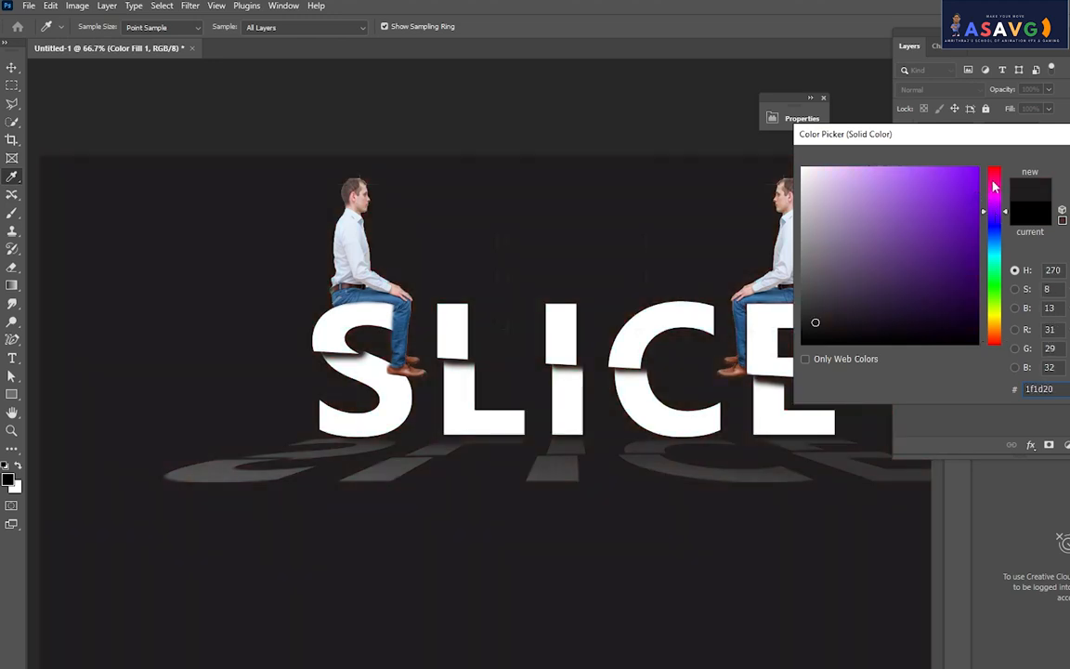
{"action": "mouse_move", "coordinate": [995, 212]}
{"action": "left_mouse_down"}
{"action": "mouse_move", "coordinate": [995, 181]}
{"action": "mouse_move", "coordinate": [972, 163]}
{"action": "mouse_move", "coordinate": [913, 218]}
{"action": "mouse_move", "coordinate": [962, 195]}
{"action": "mouse_move", "coordinate": [972, 163]}
{"action": "left_mouse_up"}
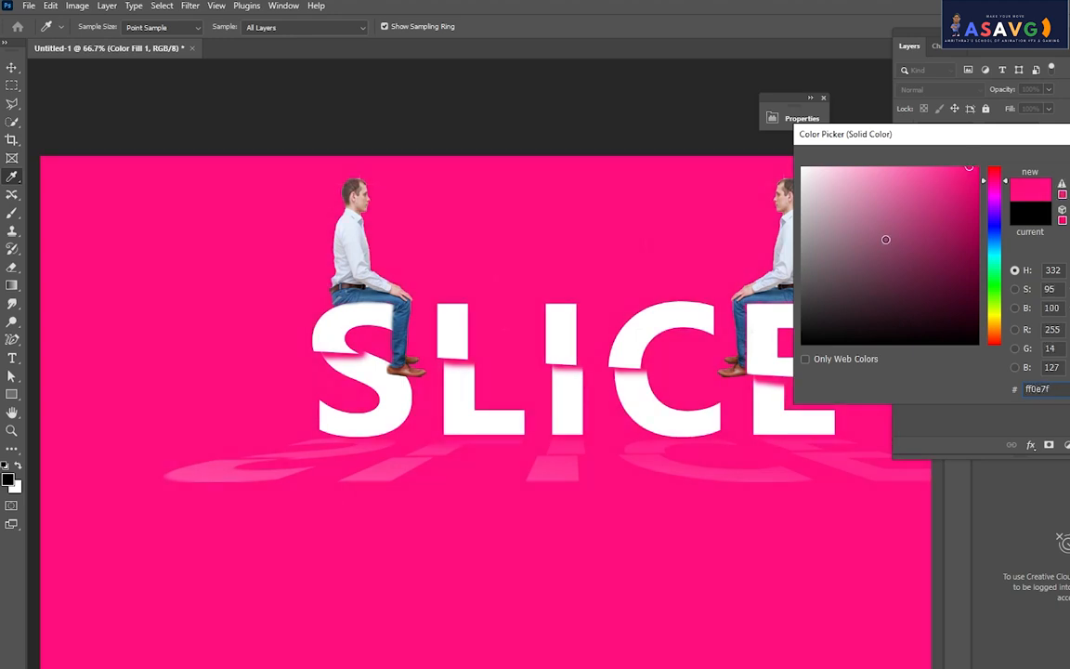
{"action": "left_click_drag", "start_coordinate": [885, 240], "coordinate": [972, 166]}
{"action": "left_click_drag", "start_coordinate": [948, 218], "coordinate": [977, 278]}
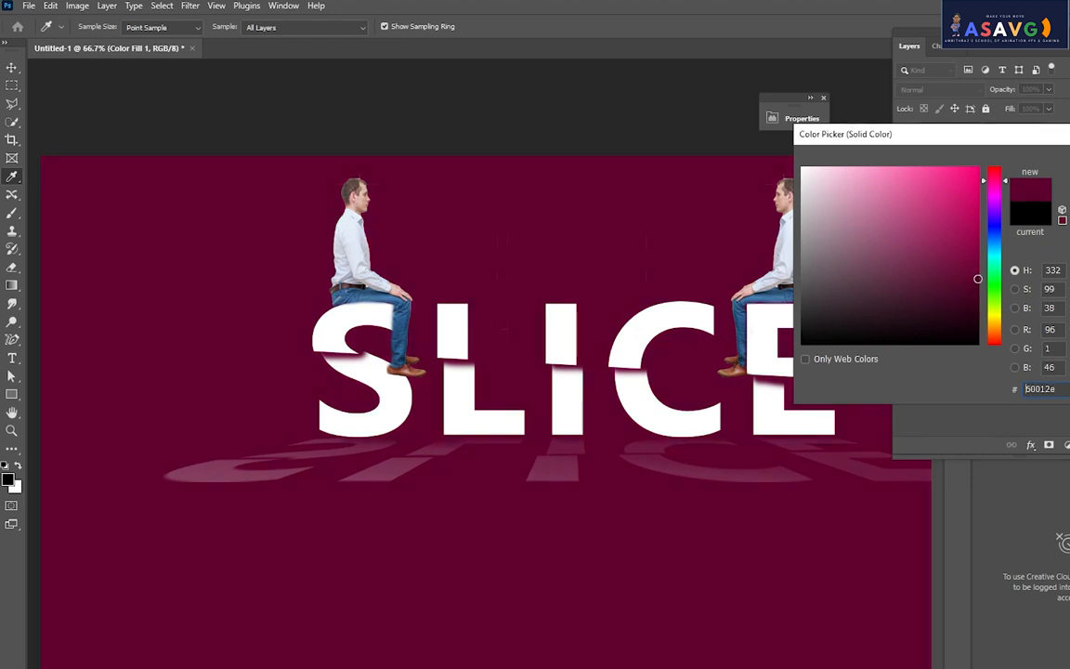
{"action": "key", "text": "Return"}
- Add a new empty layer directly above the SLICE reflection layer
{"action": "key", "text": "b"}
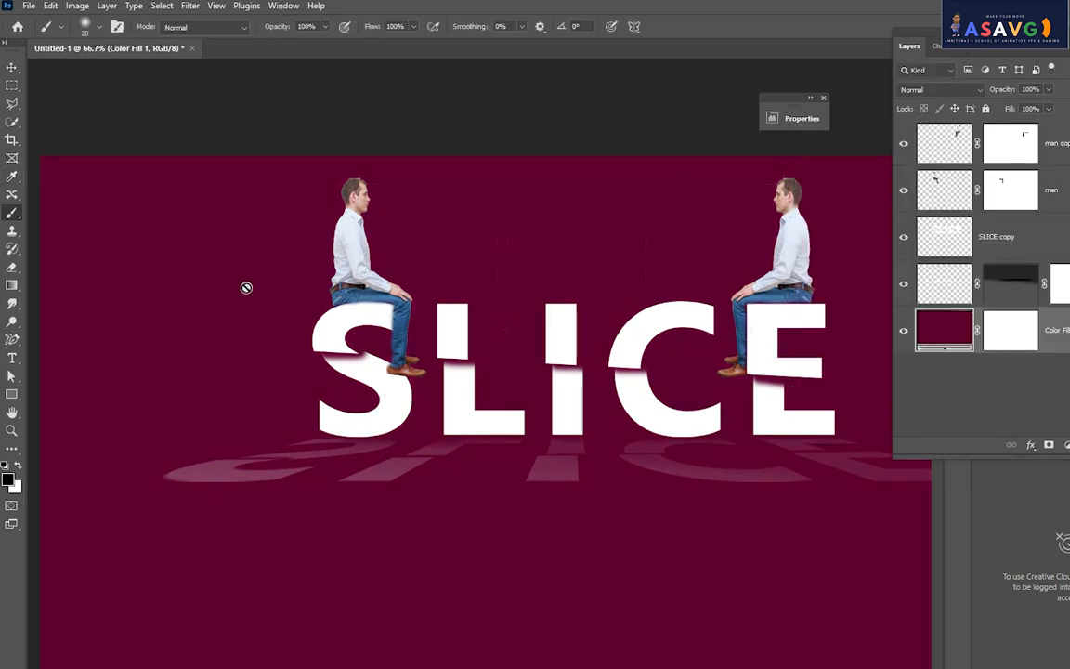
{"action": "key", "text": "ctrl+minus"}
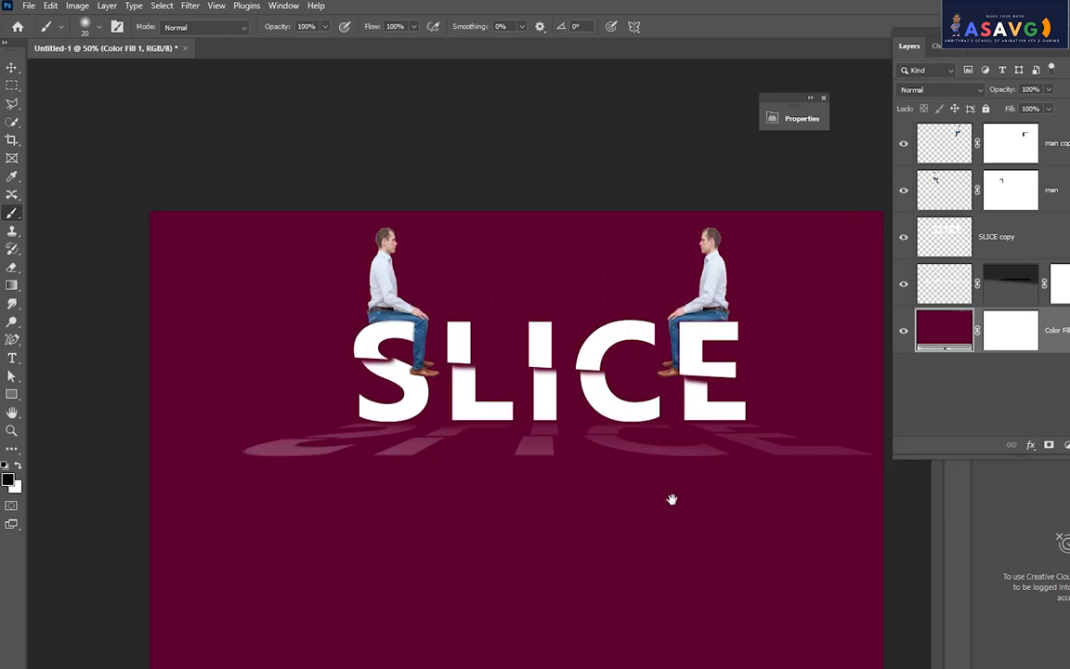
{"action": "left_click_drag", "start_coordinate": [671, 499], "coordinate": [660, 494]}
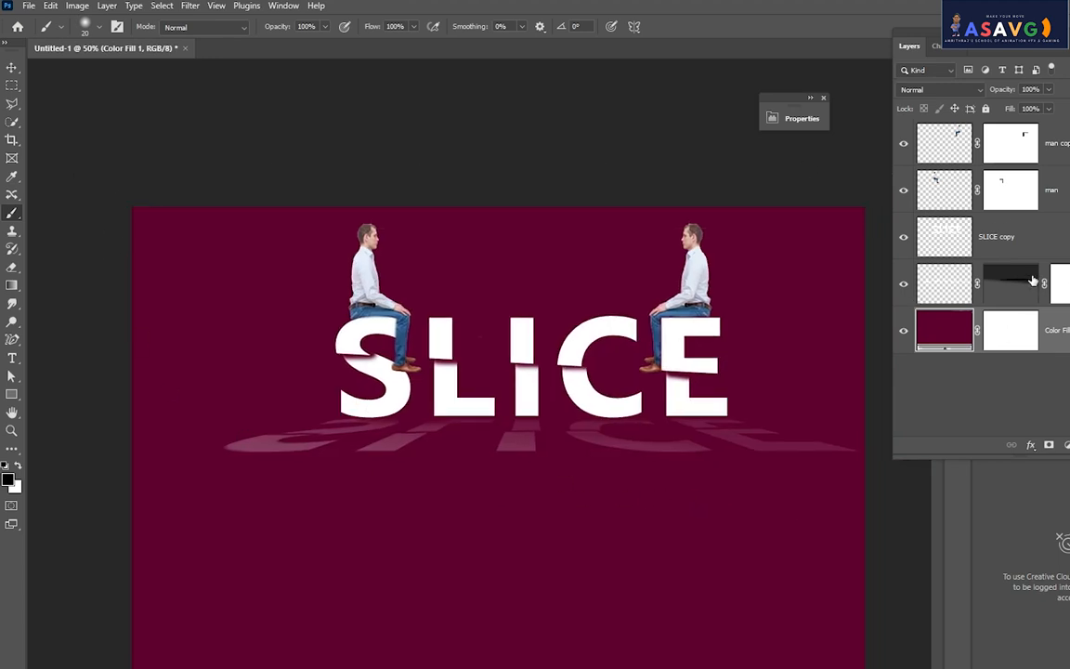
{"action": "left_click", "coordinate": [957, 286]}
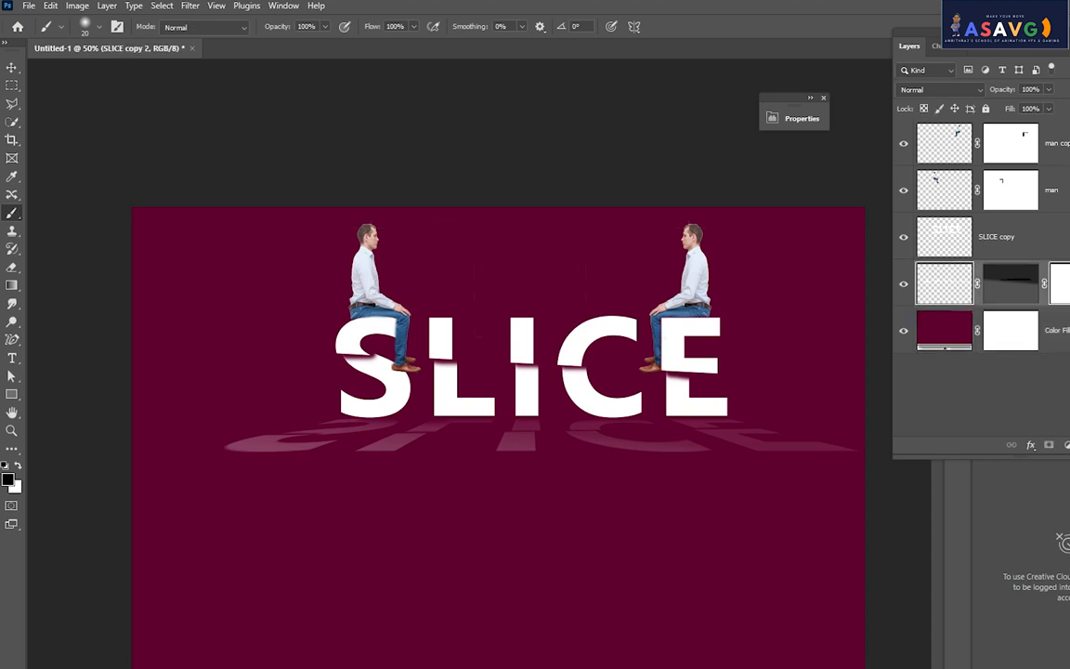
{"action": "key", "text": "ctrl+alt+shift+n"}
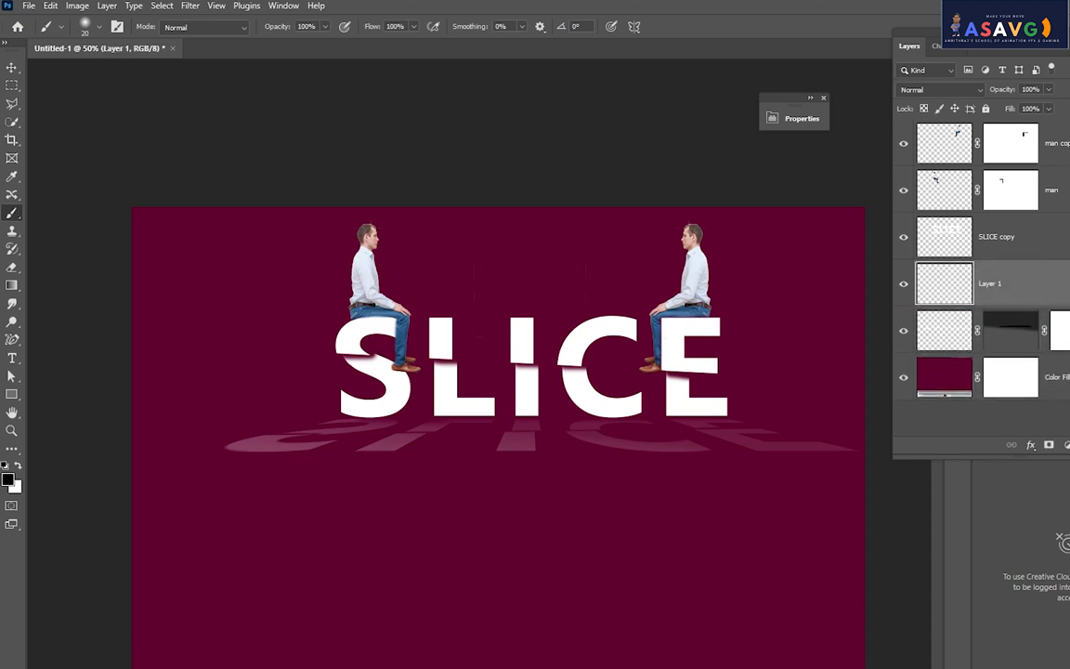
- Paint a black horizontal band across the full canvas behind the base of the letters with a size 90 soft Brush
{"action": "right_click", "coordinate": [12, 216]}
{"action": "left_click", "coordinate": [58, 193]}
{"action": "key", "text": "bracketright"}
{"action": "key", "text": "bracketright"}
{"action": "key", "text": "bracketright"}
{"action": "key", "text": "bracketright"}
{"action": "mouse_move", "coordinate": [138, 408]}
{"action": "left_mouse_down"}
{"action": "mouse_move", "coordinate": [856, 418]}
{"action": "mouse_move", "coordinate": [975, 398]}
{"action": "mouse_move", "coordinate": [966, 395]}
{"action": "left_mouse_up"}
{"action": "key", "text": "v"}
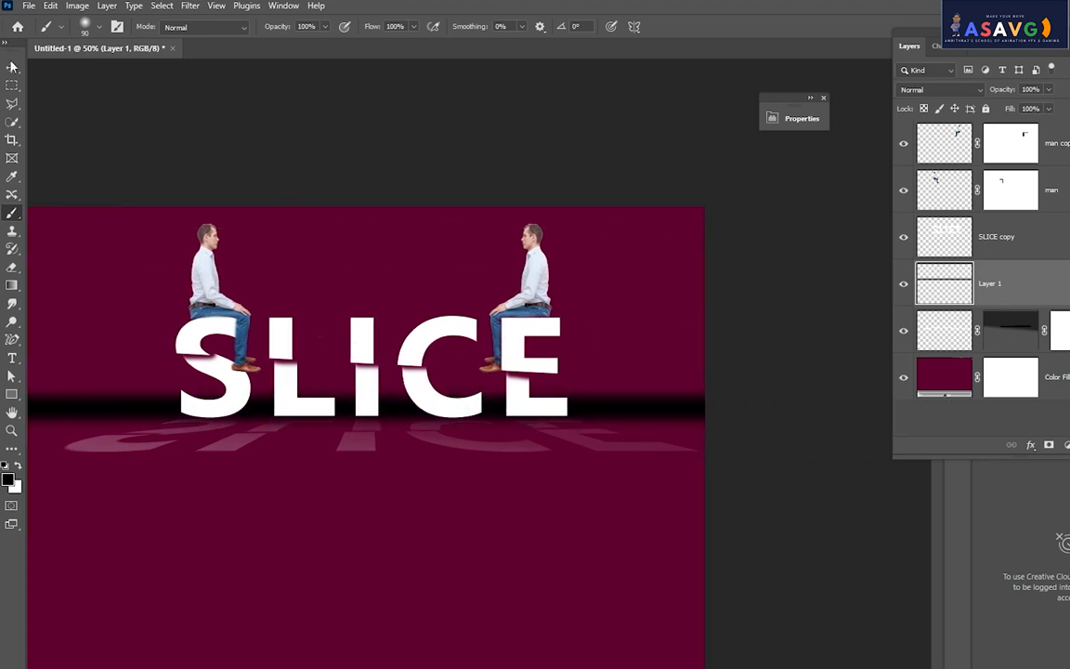
- Squash the black band vertically with Free Transform into a thin strip along the bottom edge of the SLICE letters
{"action": "left_click_drag", "start_coordinate": [725, 427], "coordinate": [748, 426]}
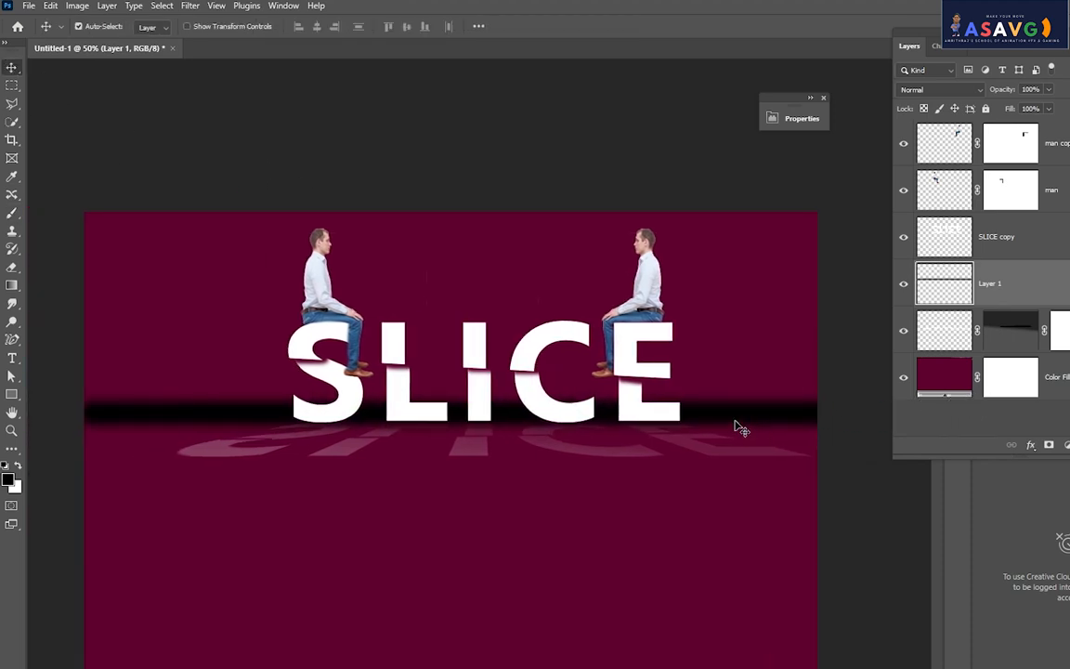
{"action": "key", "text": "ctrl+t"}
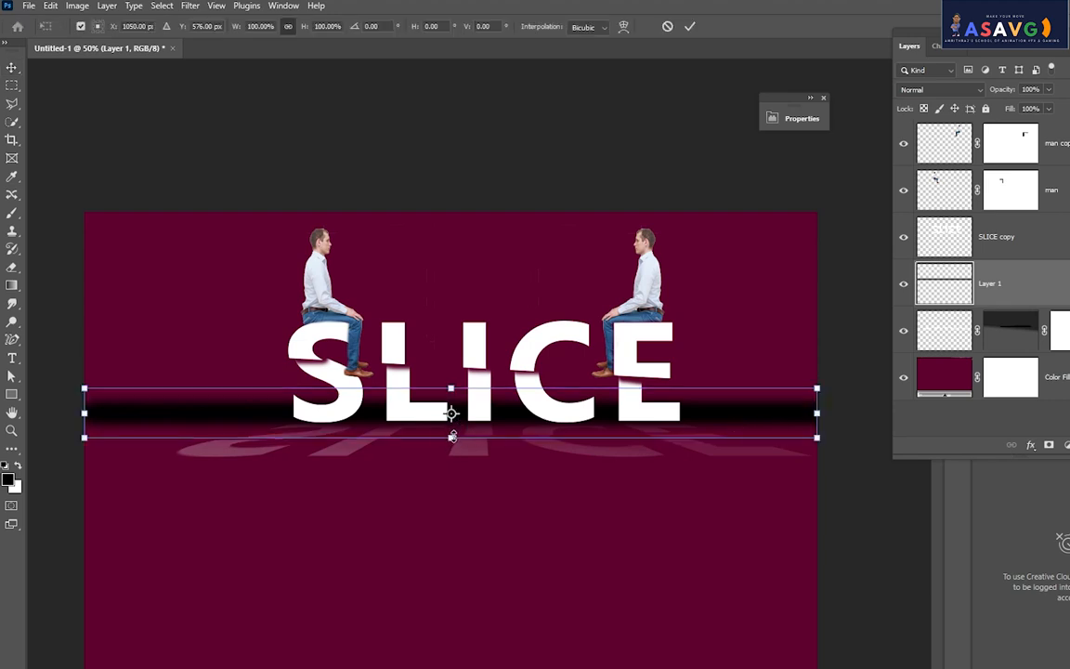
{"action": "left_click_drag", "start_coordinate": [452, 436], "coordinate": [188, 422]}
{"action": "key", "text": "Return"}
- Apply a Gaussian Blur with a radius of 24.9 pixels to the black strip on Layer 1
{"action": "left_click", "coordinate": [189, 6]}
{"action": "mouse_move", "coordinate": [202, 166]}
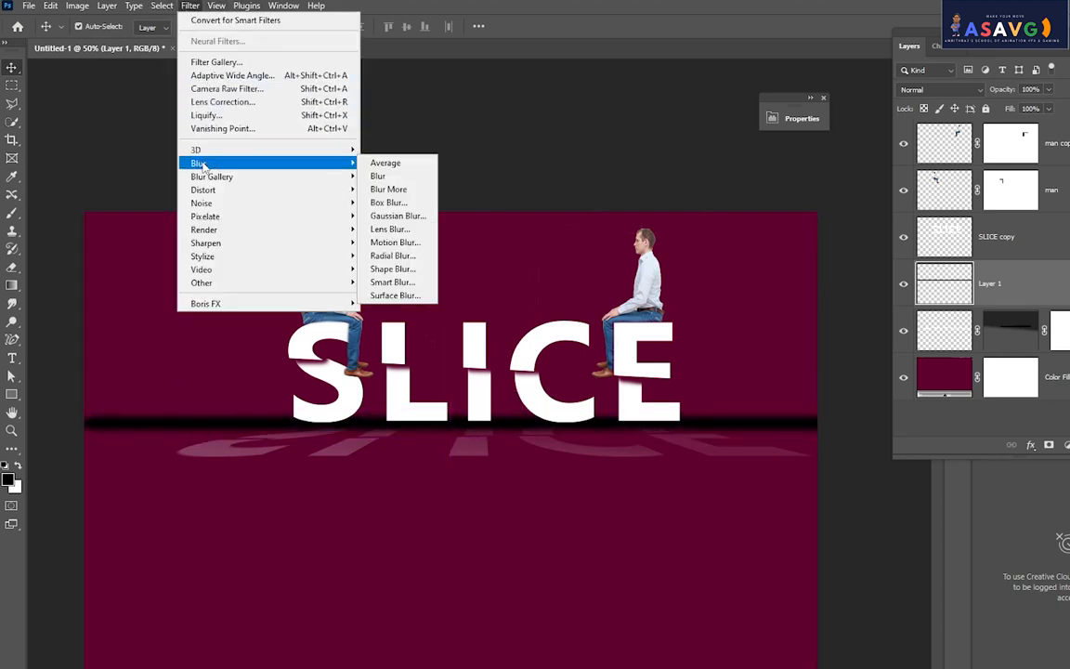
{"action": "left_click", "coordinate": [398, 216]}
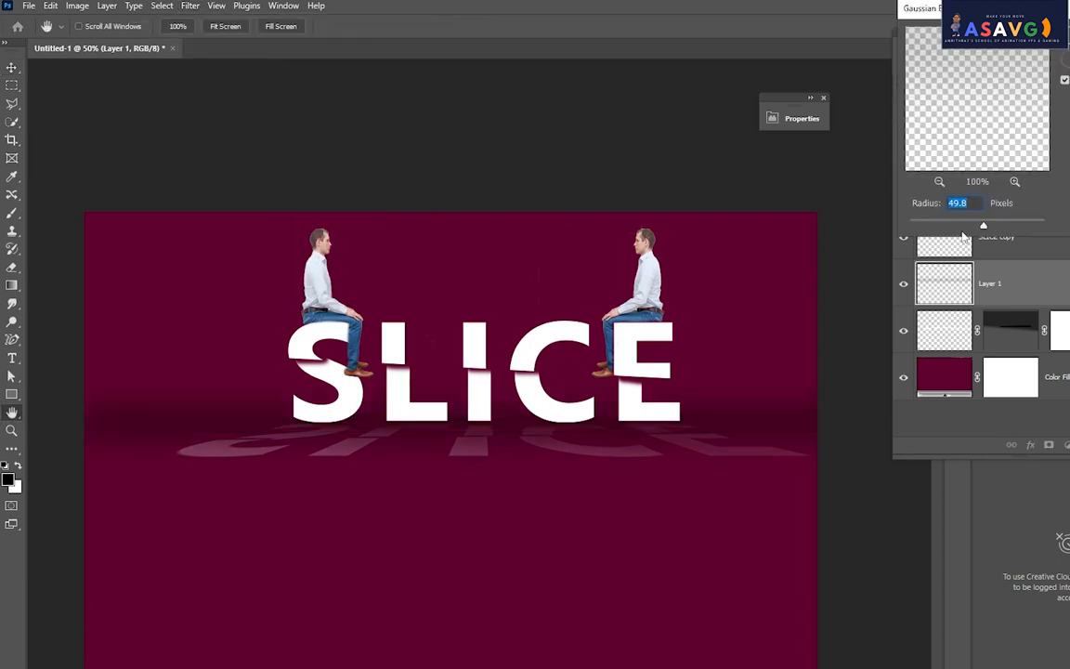
{"action": "left_click_drag", "start_coordinate": [911, 228], "coordinate": [971, 229]}
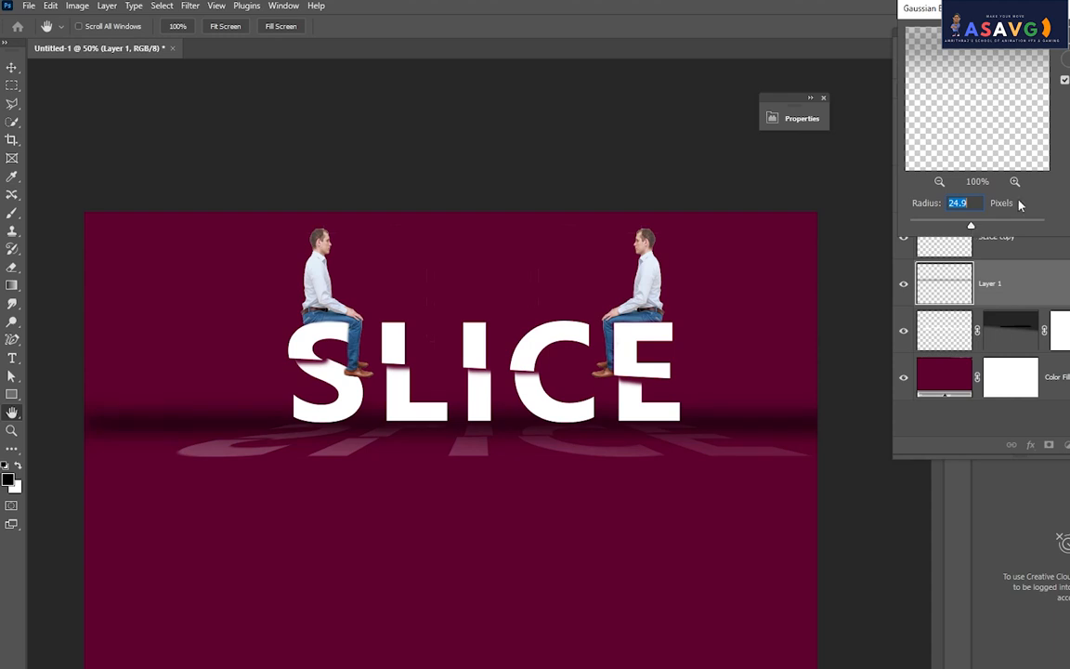
{"action": "key", "text": "Return"}
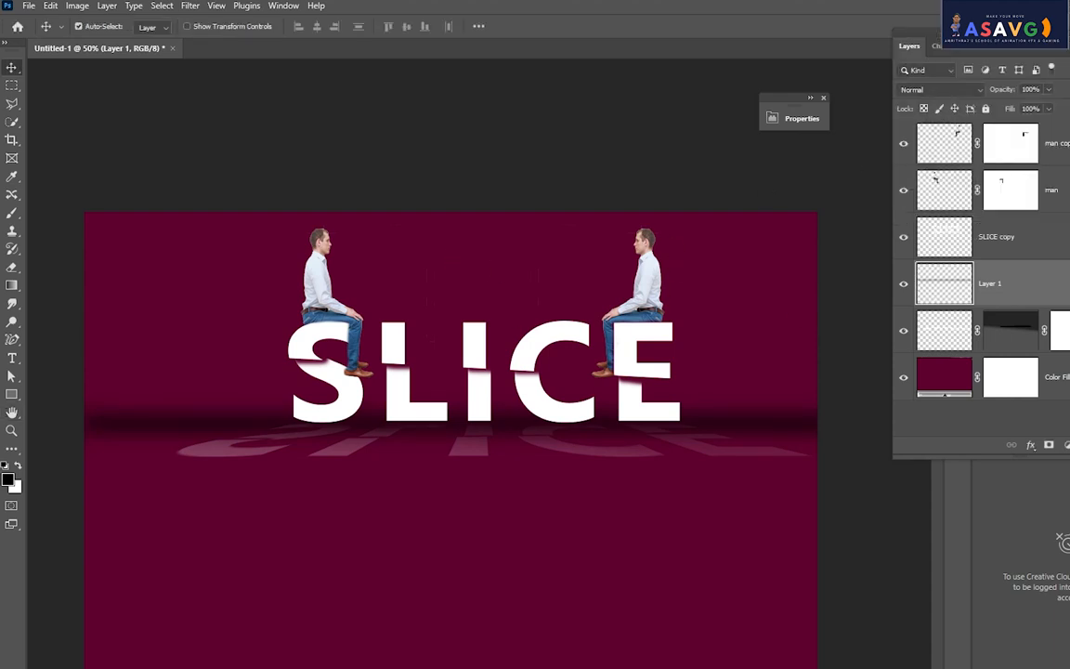
- Lower the opacity of the blurred strip's layer to 67%
{"action": "left_click", "coordinate": [1049, 109]}
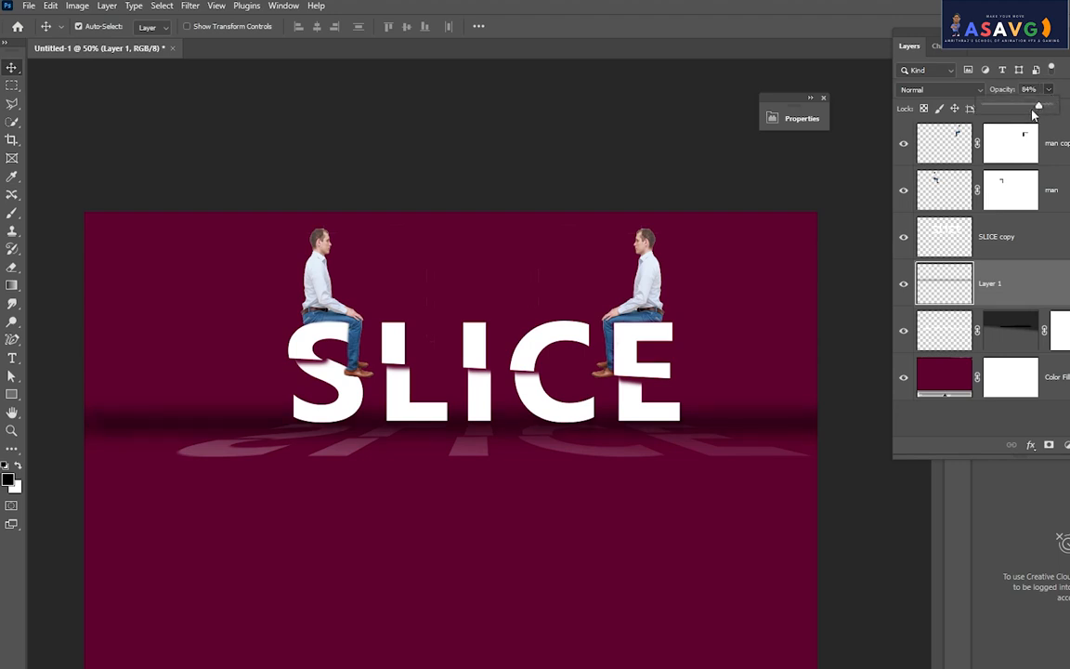
{"action": "left_click_drag", "start_coordinate": [1033, 114], "coordinate": [1029, 110]}
{"action": "left_click", "coordinate": [1039, 97]}
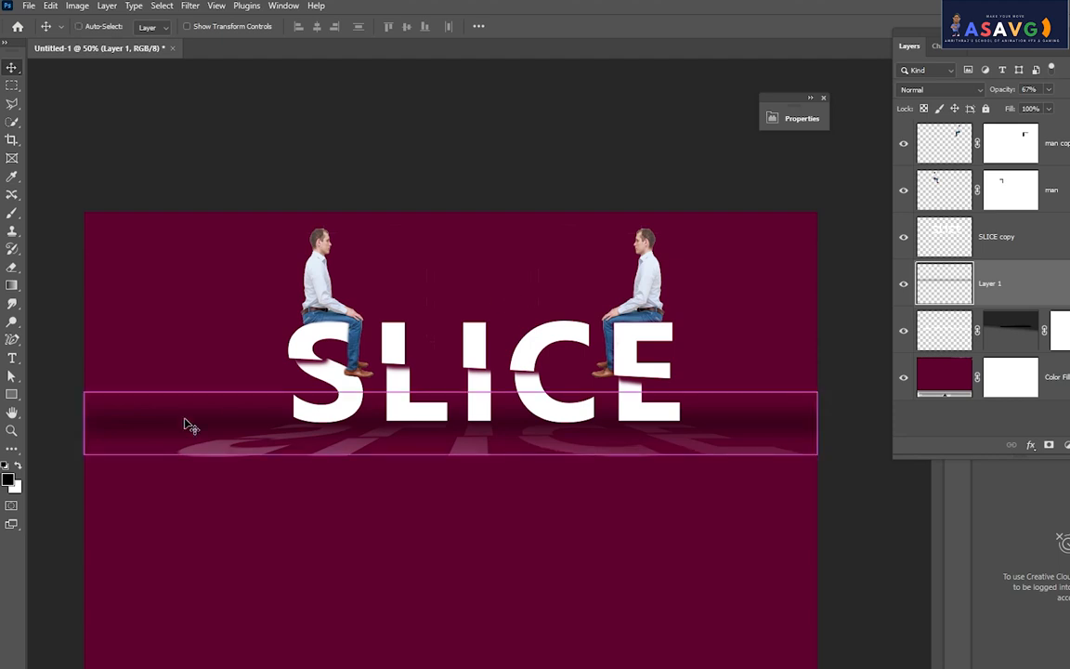
- Apply a Perspective transform to the blurred strip, widening its lower edge to about 194% beyond the canvas sides
{"action": "key", "text": "ctrl+t"}
{"action": "right_click", "coordinate": [511, 429]}
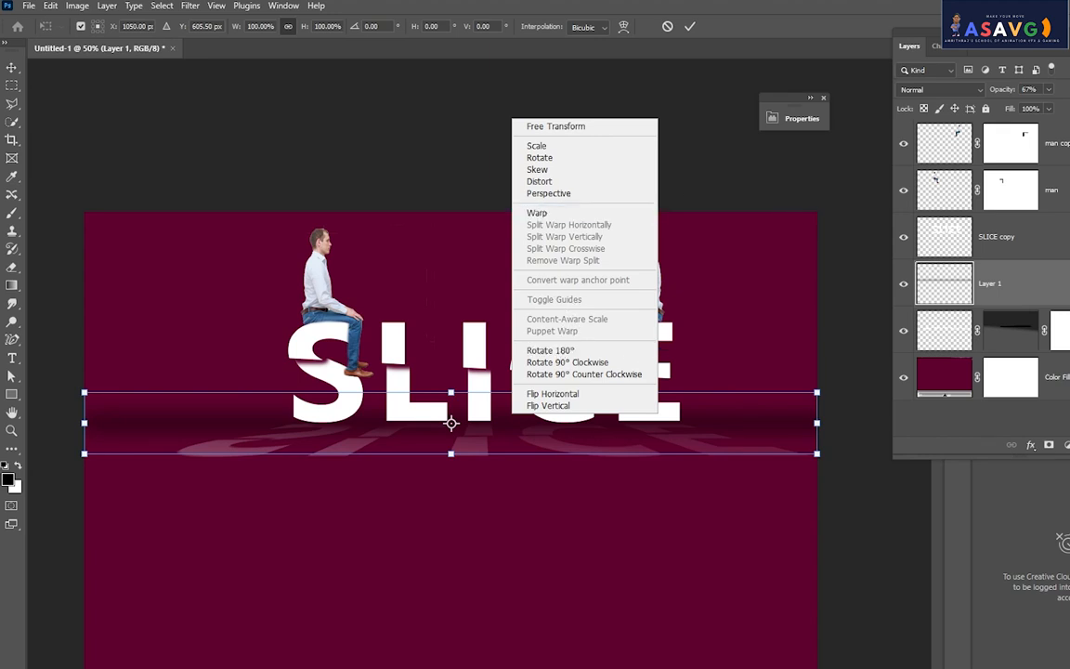
{"action": "left_click", "coordinate": [548, 193]}
{"action": "left_click_drag", "start_coordinate": [821, 459], "coordinate": [869, 453]}
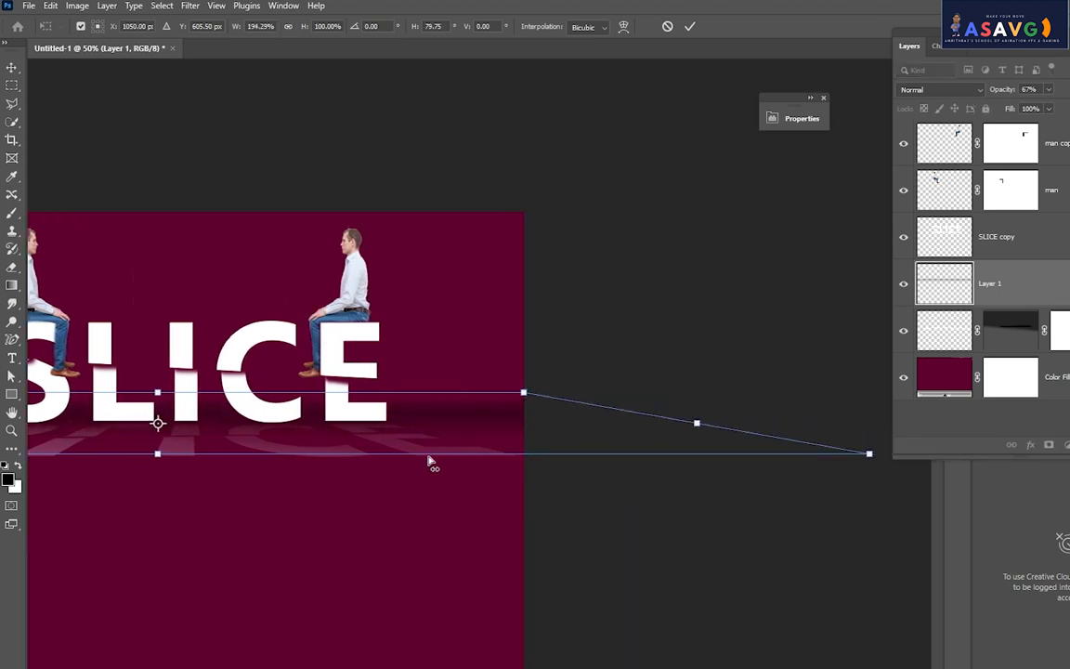
{"action": "key", "text": "Return"}
- Reduce Layer 1's opacity to 46% and move the layer below the SLICE reflection layer
{"action": "left_click_drag", "start_coordinate": [420, 468], "coordinate": [649, 470]}
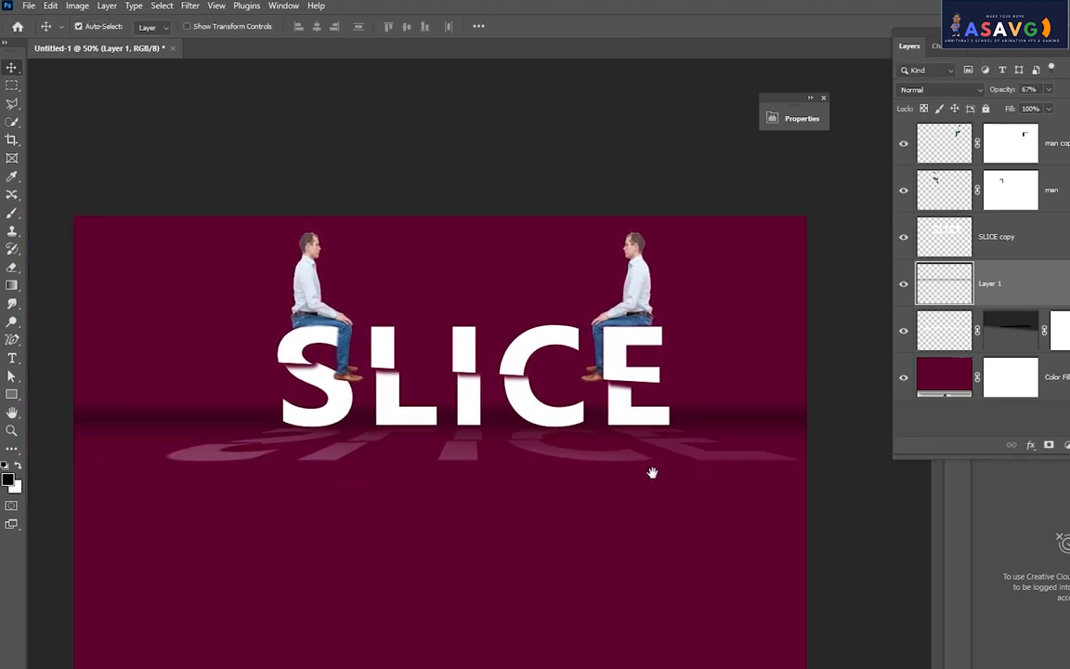
{"action": "left_click", "coordinate": [1049, 90]}
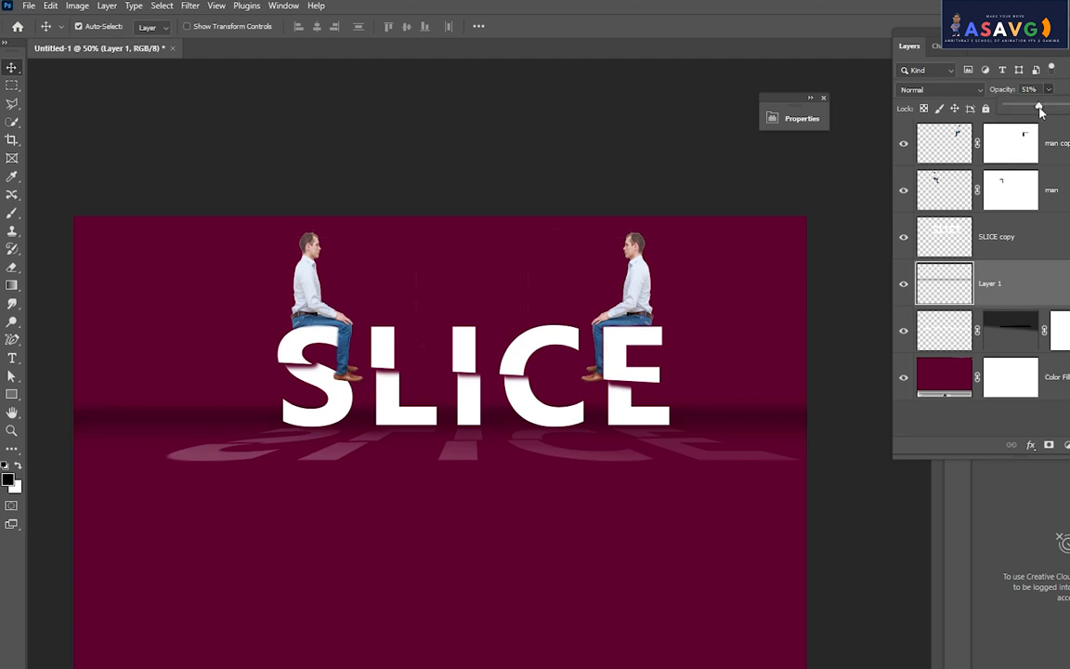
{"action": "left_click", "coordinate": [704, 538]}
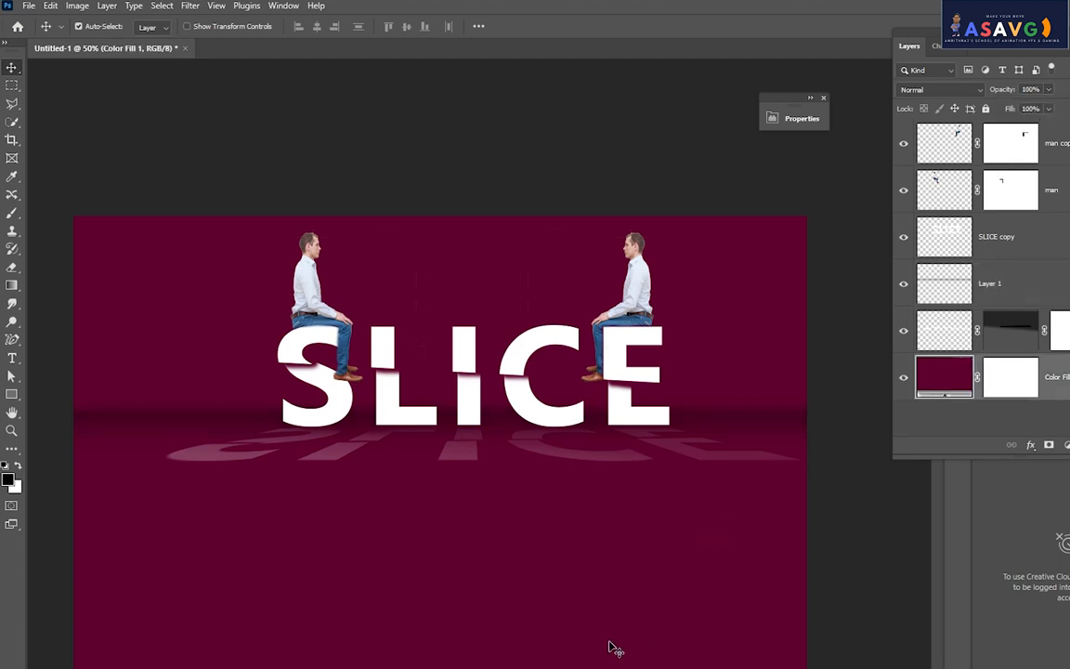
{"action": "left_click_drag", "start_coordinate": [602, 616], "coordinate": [636, 615]}
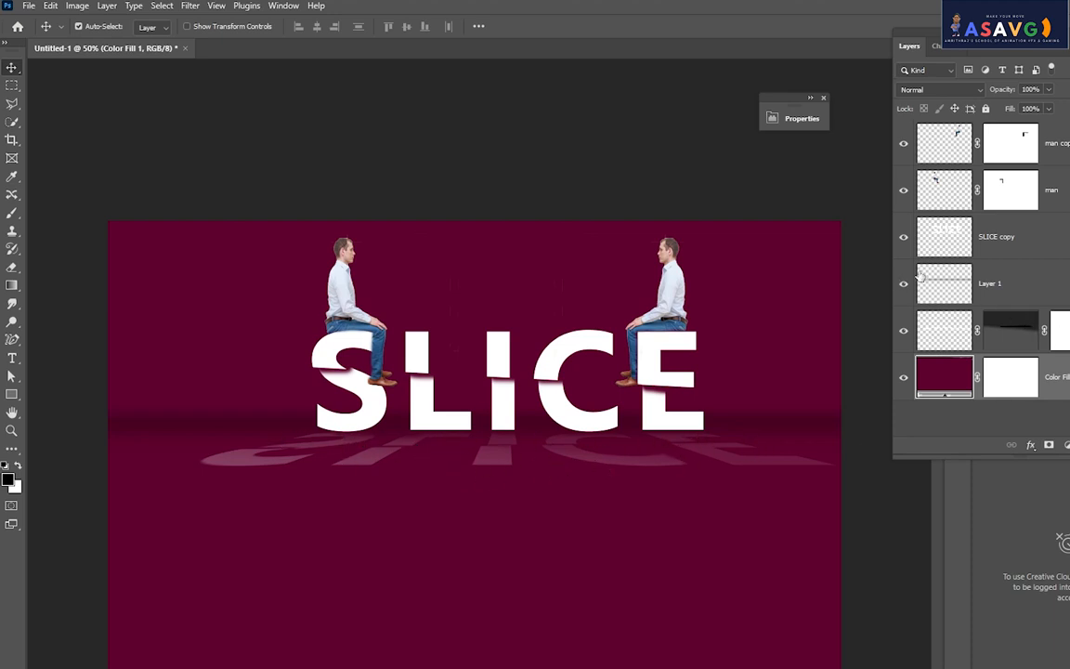
{"action": "left_click_drag", "start_coordinate": [920, 278], "coordinate": [946, 364]}
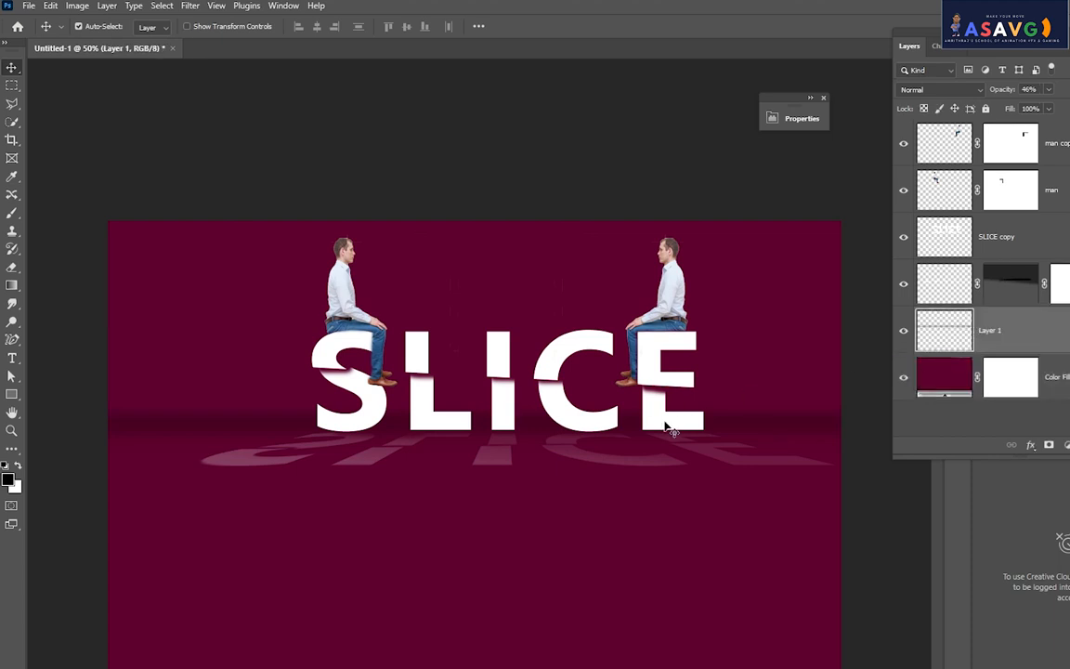
- Identify the SLICE copy text layer by hiding and showing it, and add a white layer mask to it
{"action": "left_click", "coordinate": [667, 425]}
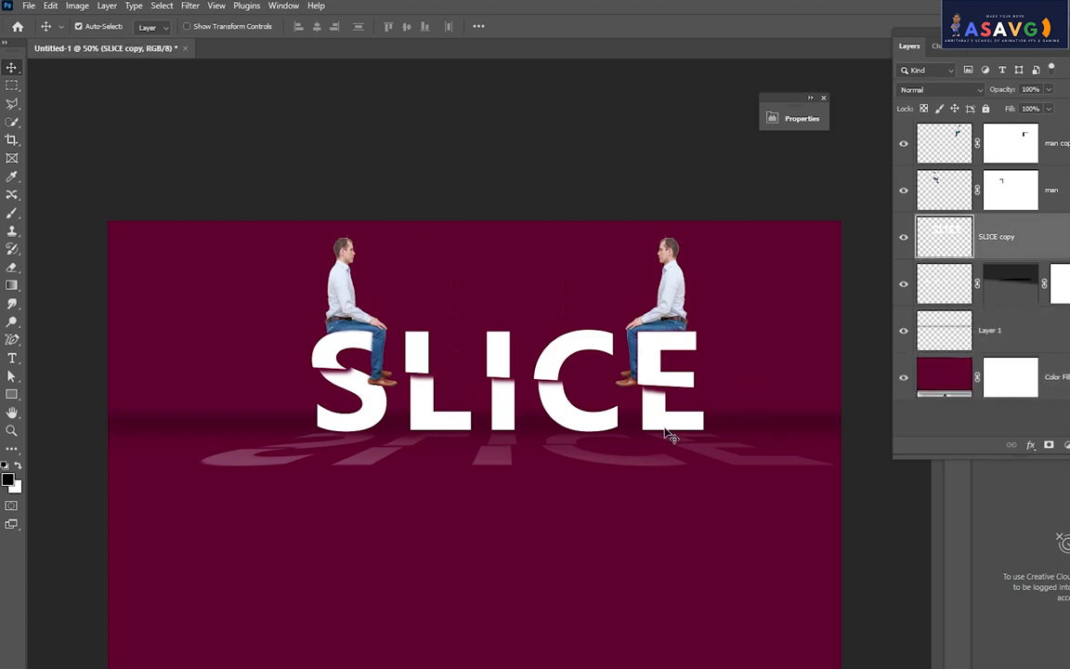
{"action": "left_click", "coordinate": [903, 237]}
{"action": "left_click", "coordinate": [903, 236]}
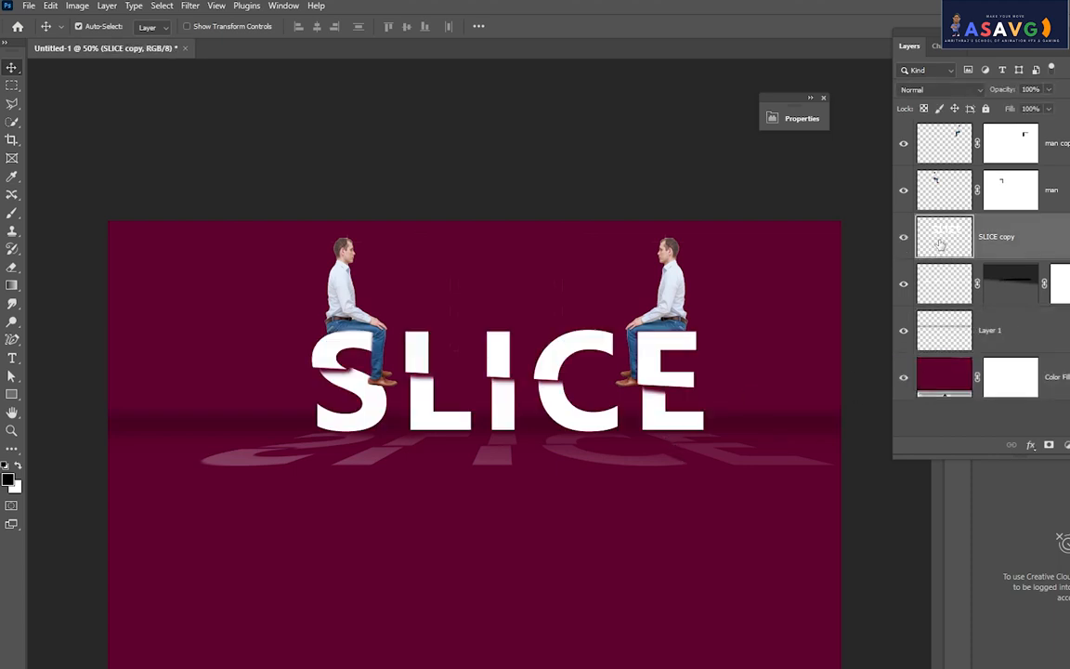
{"action": "left_click", "coordinate": [1048, 447]}
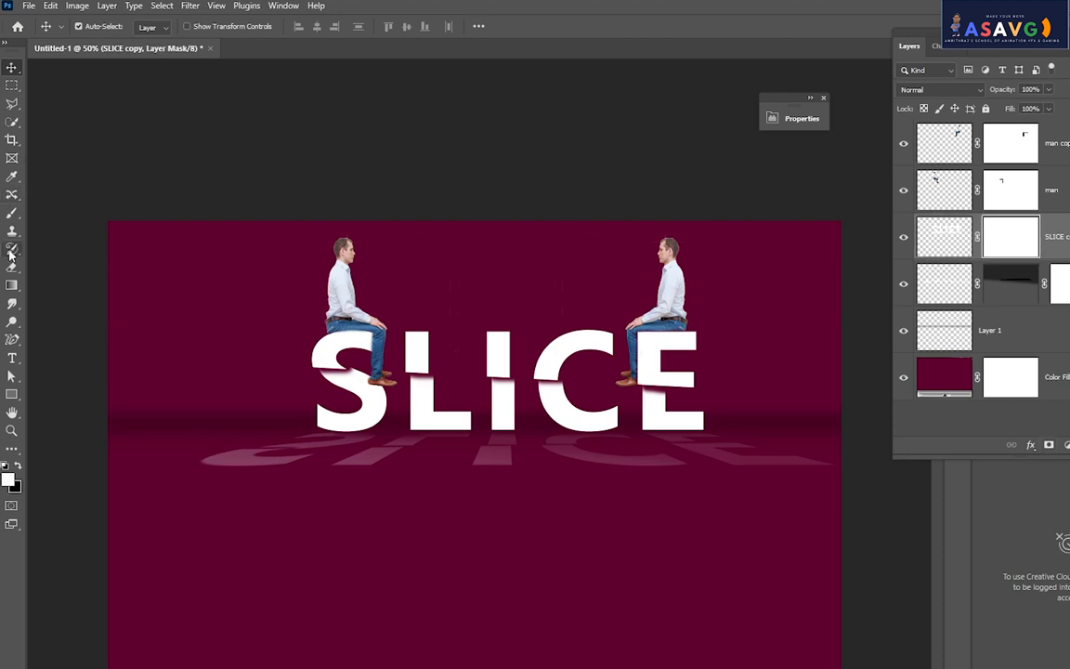
- Prepare the size 90 Soft Round Brush with black for the SLICE copy mask and flatten its tip into a thin horizontal ellipse
{"action": "left_click", "coordinate": [12, 215]}
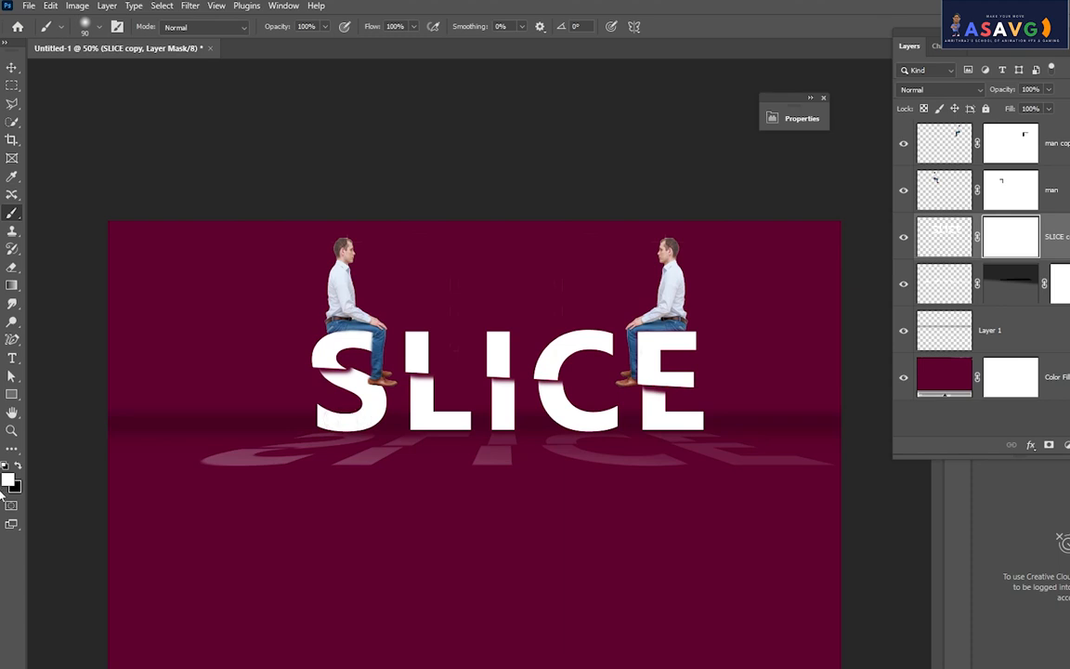
{"action": "left_click", "coordinate": [18, 465]}
{"action": "left_click_drag", "start_coordinate": [318, 435], "coordinate": [397, 436]}
{"action": "key", "text": "ctrl+z"}
{"action": "left_click", "coordinate": [86, 31]}
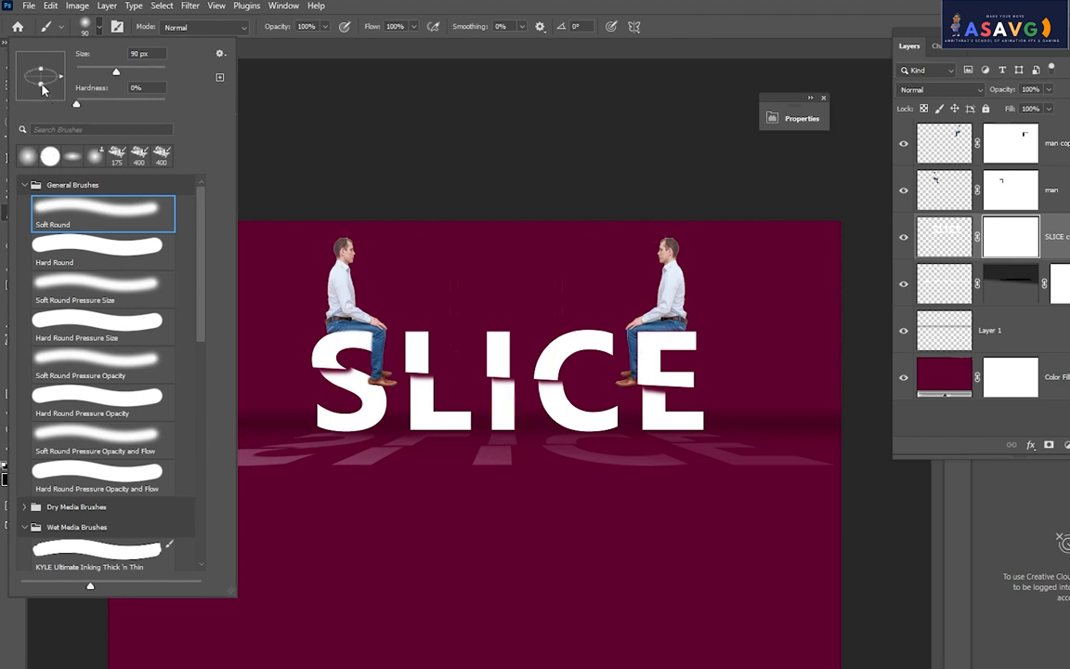
{"action": "left_click", "coordinate": [321, 432]}
- Paint black with the flattened Brush on the SLICE copy mask to soften the bottom edge of the S
{"action": "left_click_drag", "start_coordinate": [321, 432], "coordinate": [630, 427]}
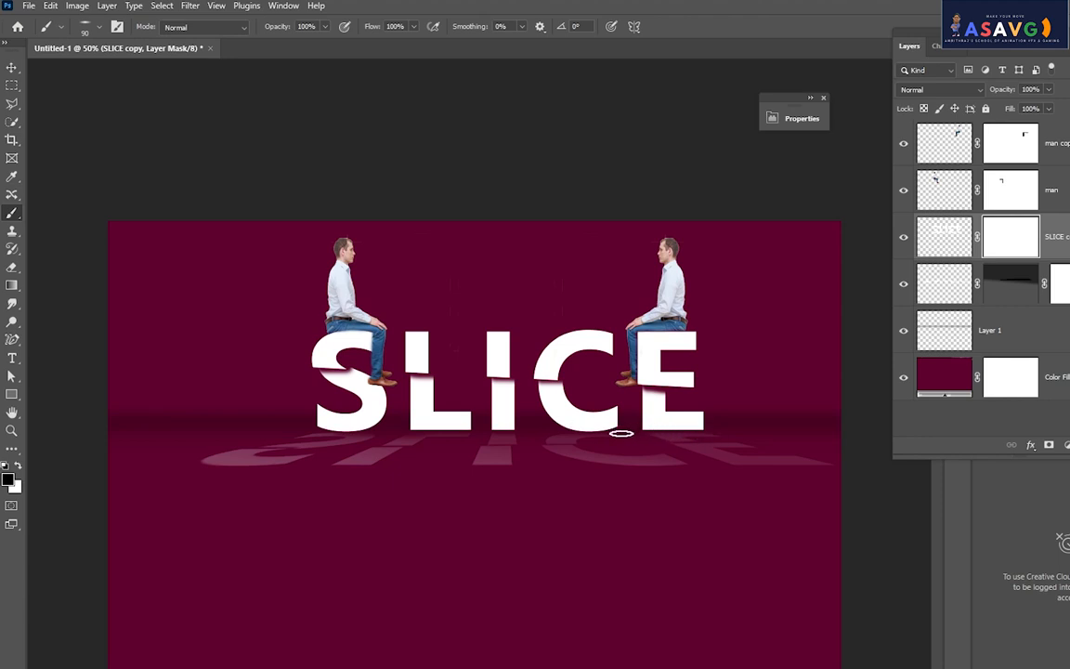
{"action": "key", "text": "ctrl+plus"}
{"action": "key", "text": "ctrl+plus"}
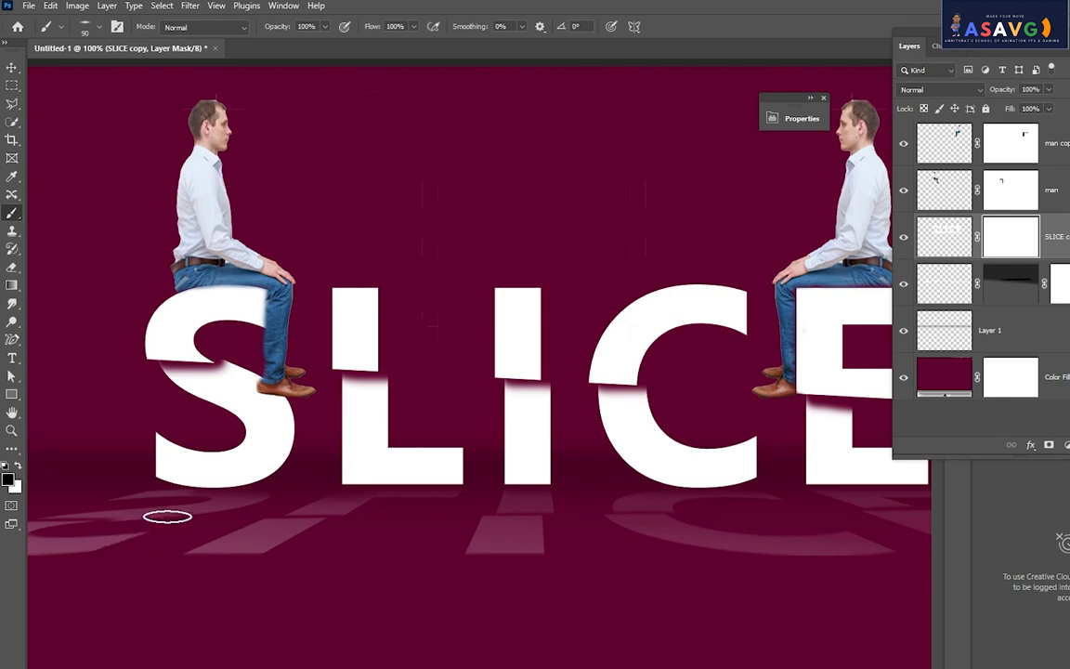
{"action": "mouse_move", "coordinate": [167, 517]}
{"action": "left_mouse_down"}
{"action": "mouse_move", "coordinate": [196, 494]}
{"action": "mouse_move", "coordinate": [236, 509]}
{"action": "mouse_move", "coordinate": [379, 509]}
{"action": "mouse_move", "coordinate": [342, 490]}
{"action": "mouse_move", "coordinate": [458, 487]}
{"action": "mouse_move", "coordinate": [441, 526]}
{"action": "mouse_move", "coordinate": [348, 508]}
{"action": "mouse_move", "coordinate": [362, 489]}
{"action": "mouse_move", "coordinate": [482, 490]}
{"action": "left_mouse_up"}
{"action": "key", "text": "ctrl+z"}
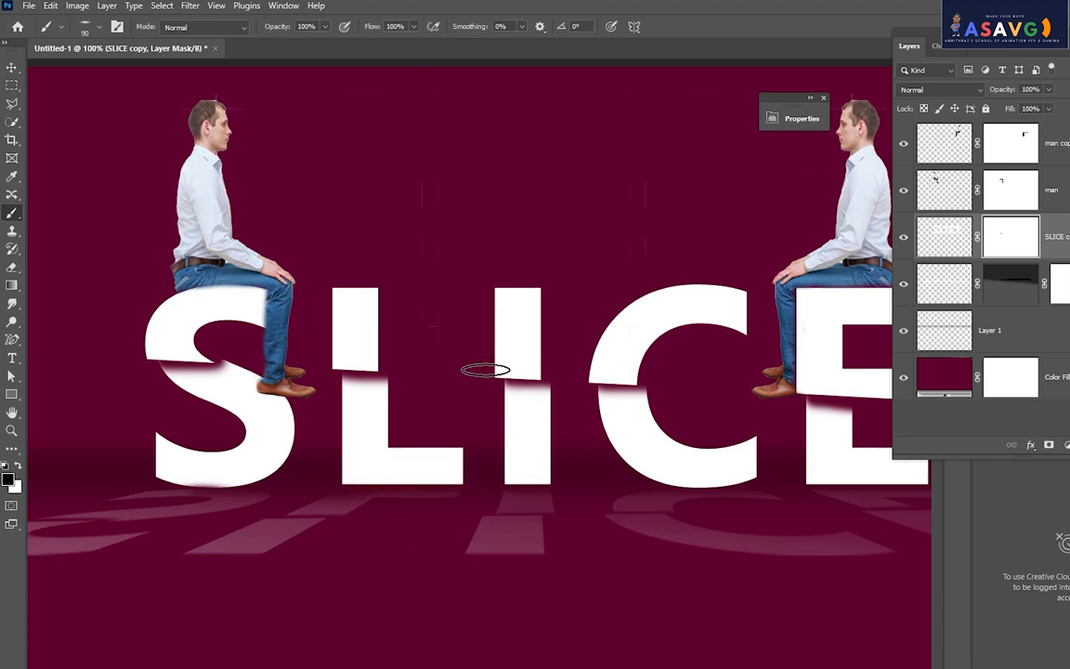